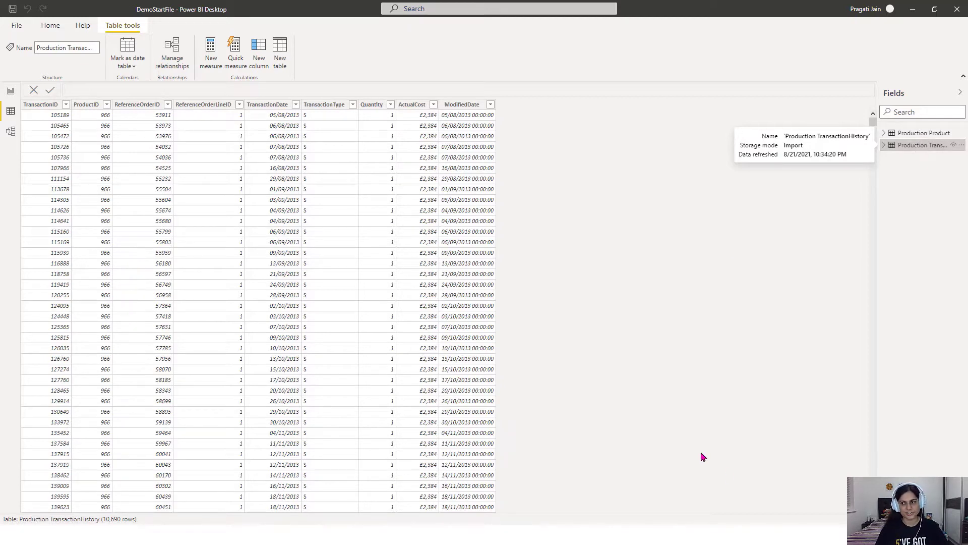
Add a table visual to the Background report page and enlarge it to nearly the full page height
left_click(10, 93)
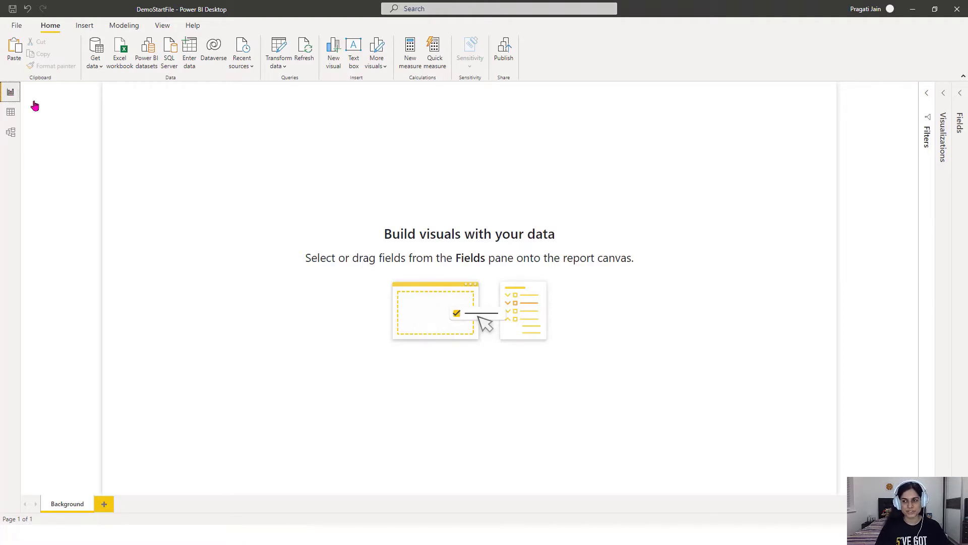
left_click(943, 95)
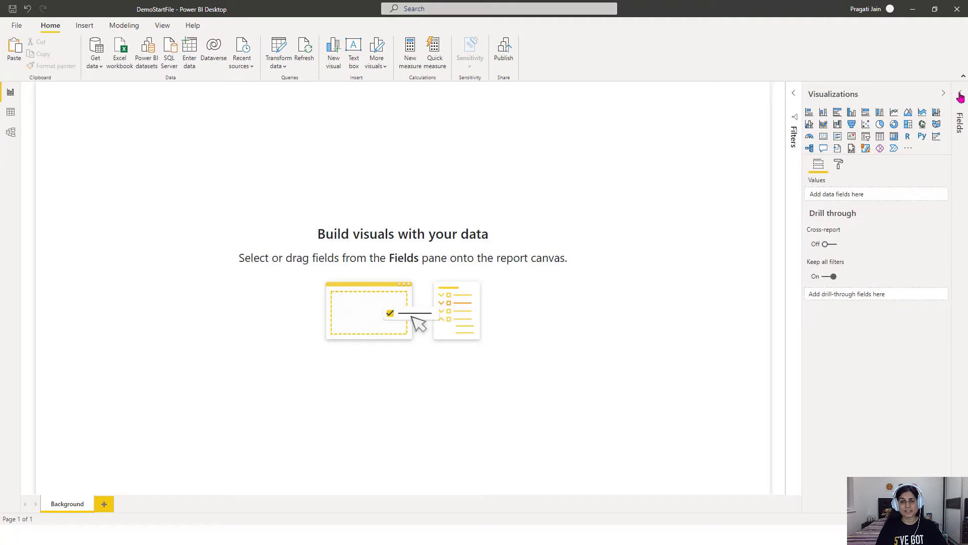
left_click(958, 95)
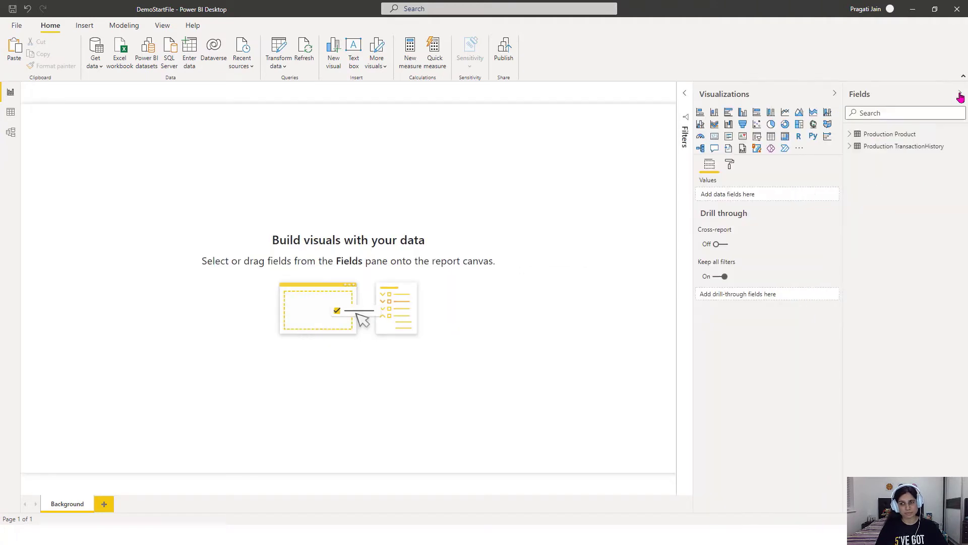
left_click(771, 136)
left_click_drag(162, 248, 143, 195)
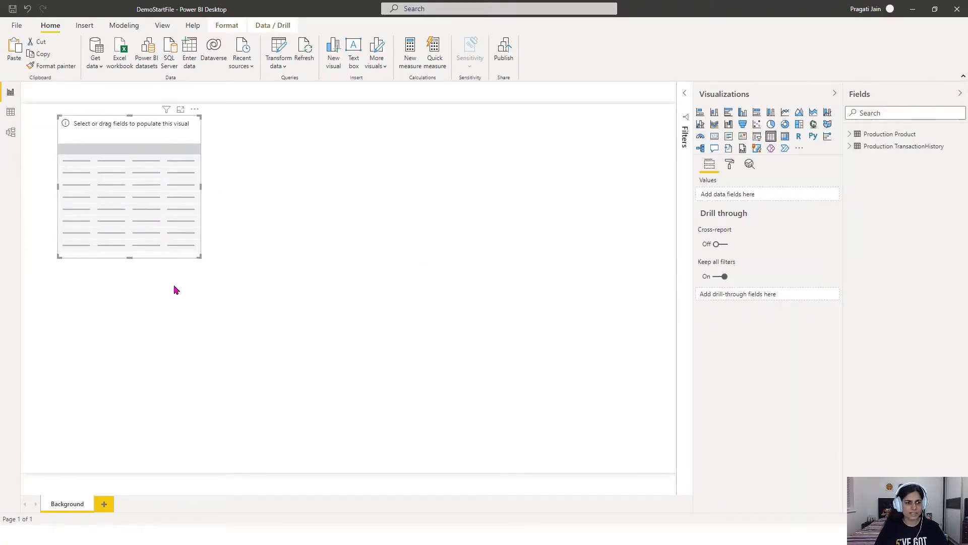
left_click_drag(202, 259, 292, 441)
Add TransactionDate from Production TransactionHistory to the table and show it as plain dates instead of a date hierarchy
left_click(850, 146)
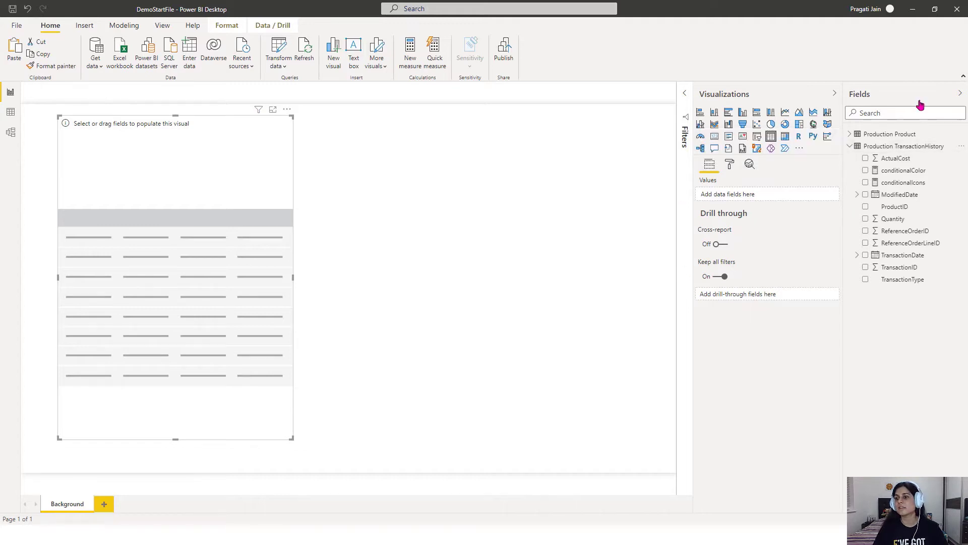
left_click_drag(914, 260, 772, 198)
left_click(825, 195)
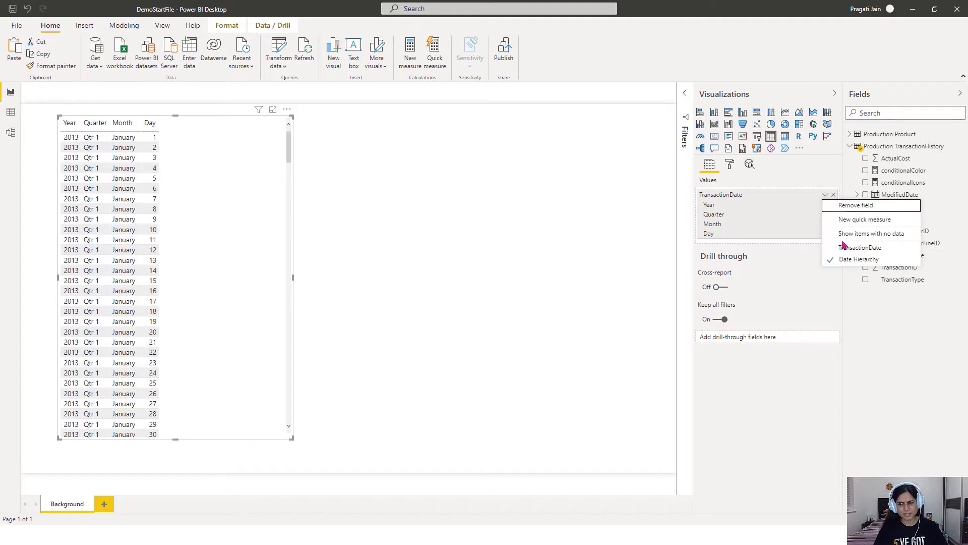
left_click(840, 248)
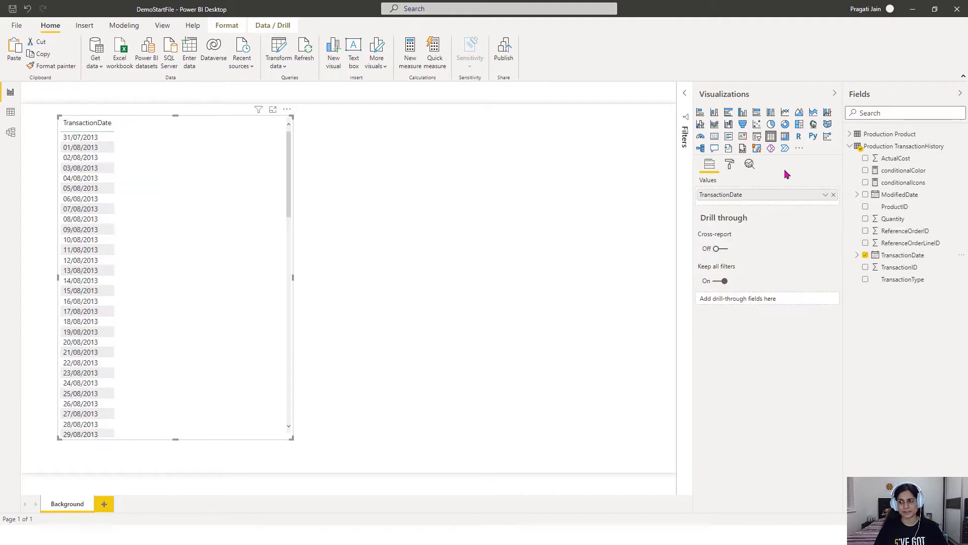
Add the product Name from Production Product and ActualCost from Production TransactionHistory as table columns
left_click(850, 135)
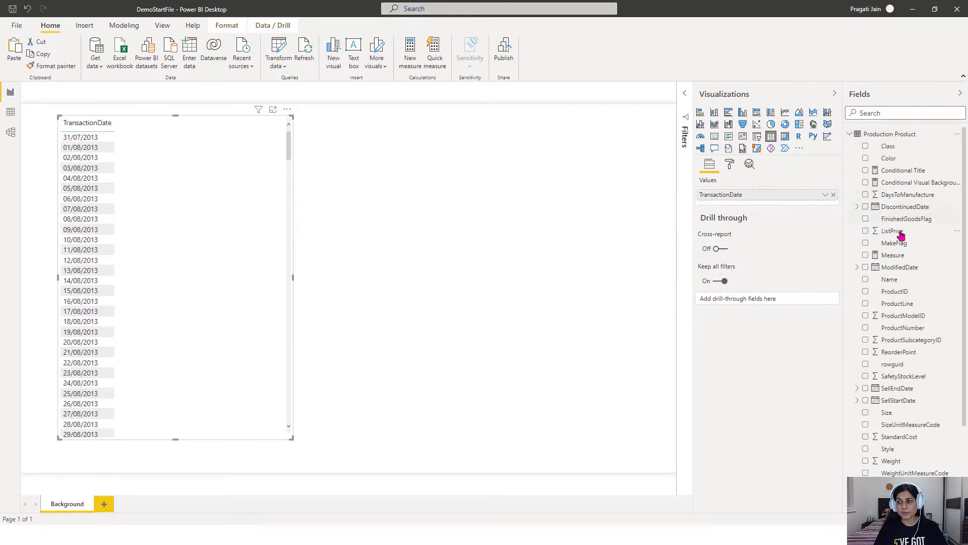
left_click_drag(892, 281, 754, 207)
left_click(850, 134)
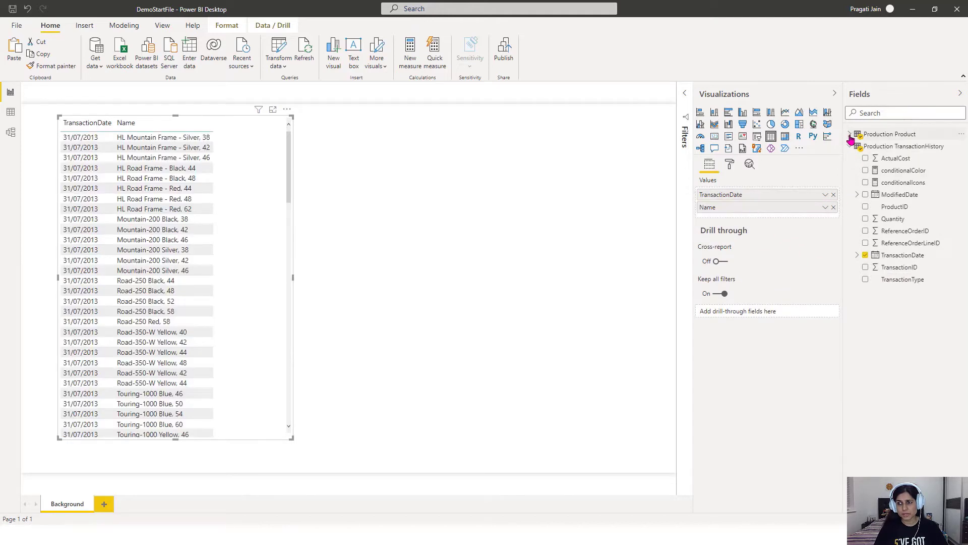
left_click_drag(910, 160, 757, 218)
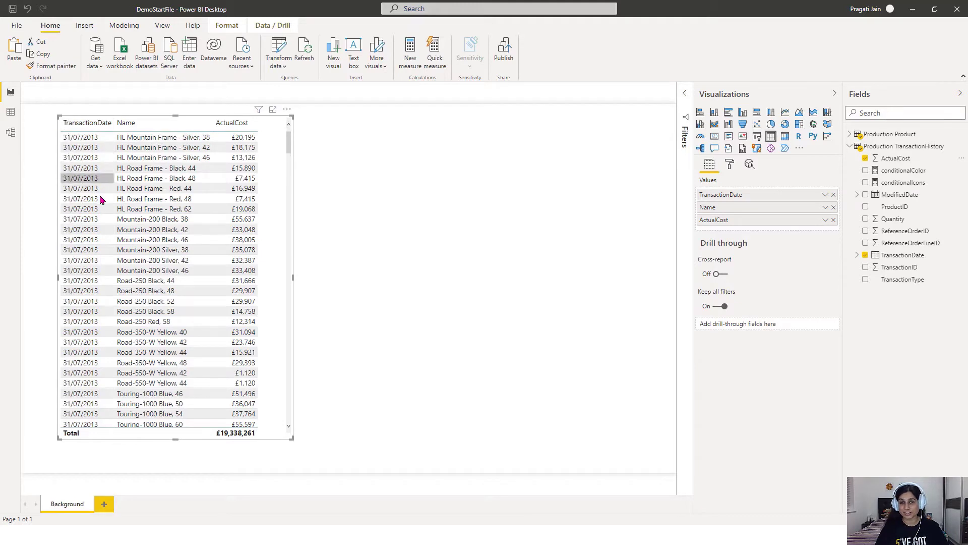
Turn on the table's border and enable background color conditional formatting for the ActualCost column
left_click(730, 165)
left_click(820, 404)
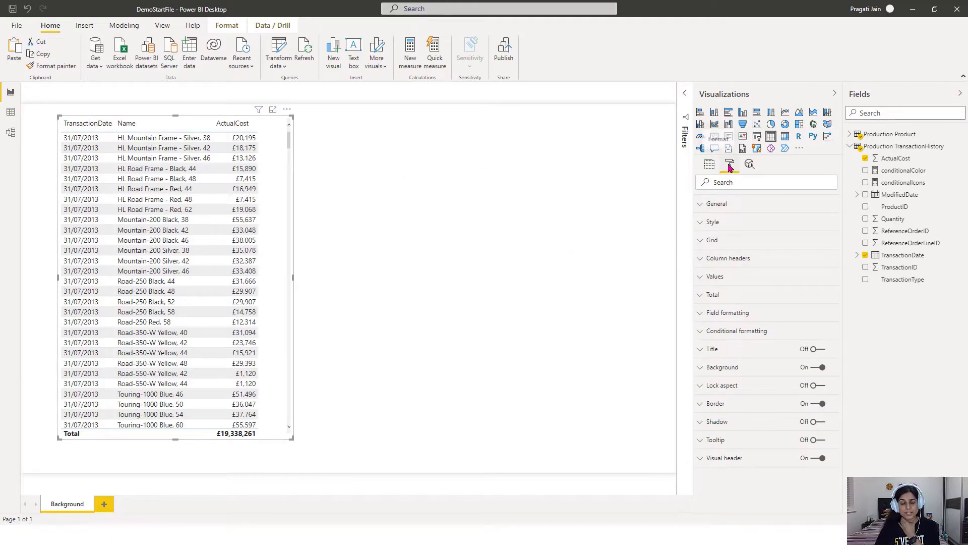
left_click(701, 332)
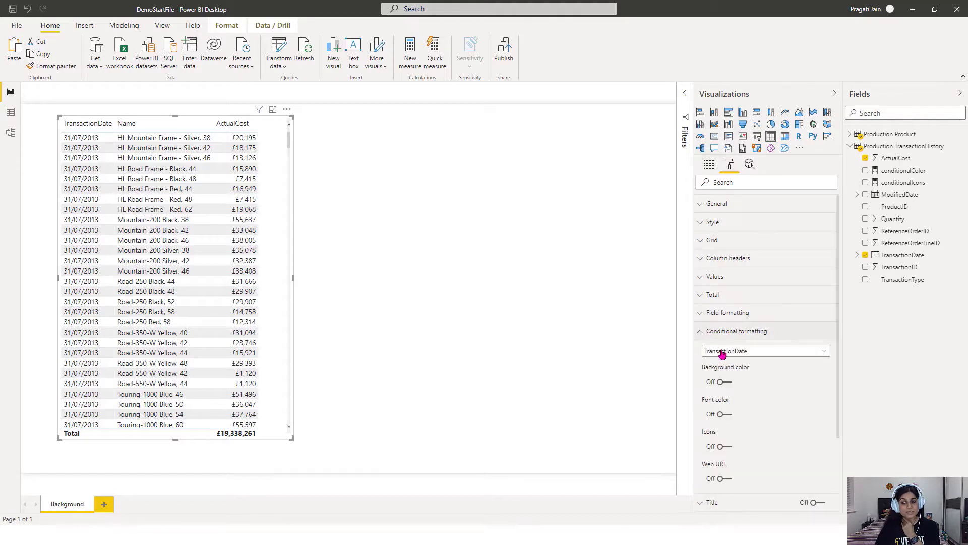
scroll(794, 433, "down", 5)
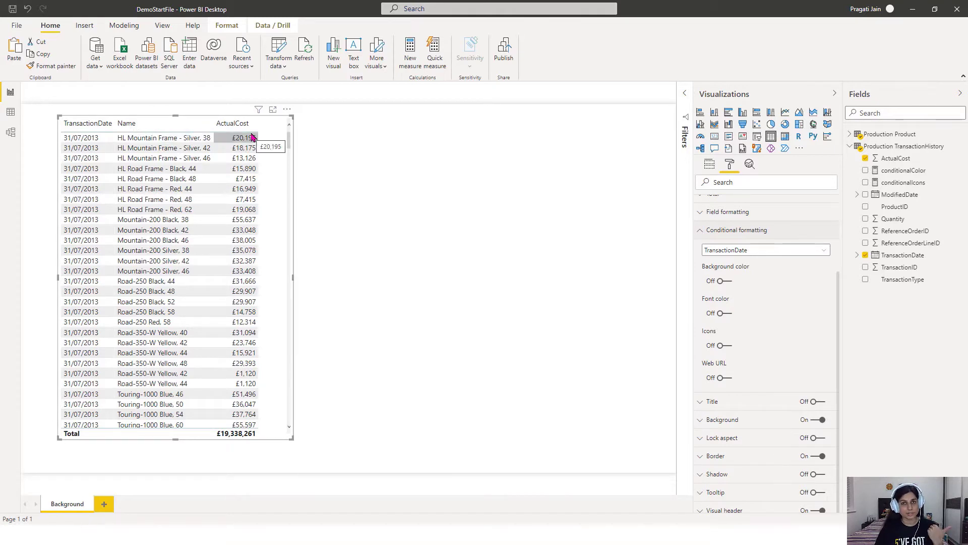
left_click(824, 250)
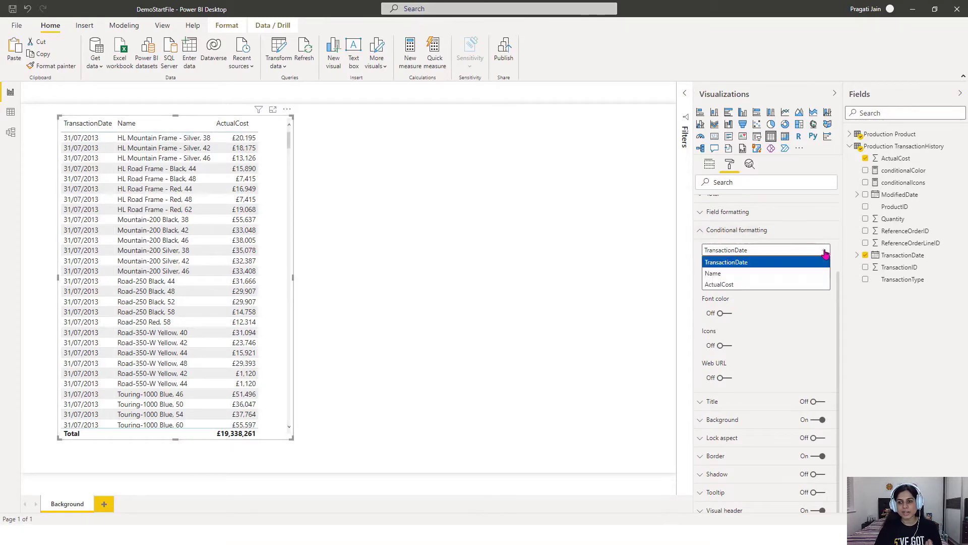
left_click(757, 285)
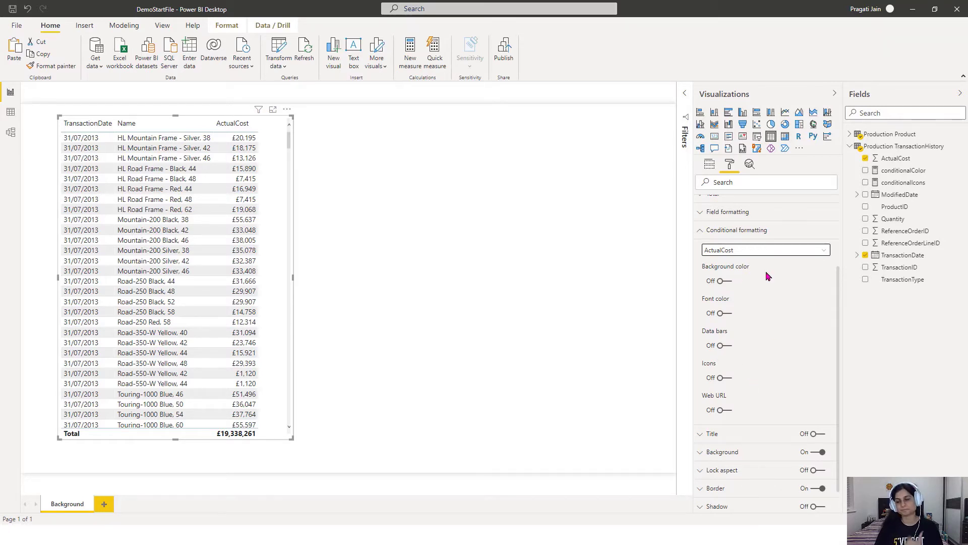
left_click(728, 282)
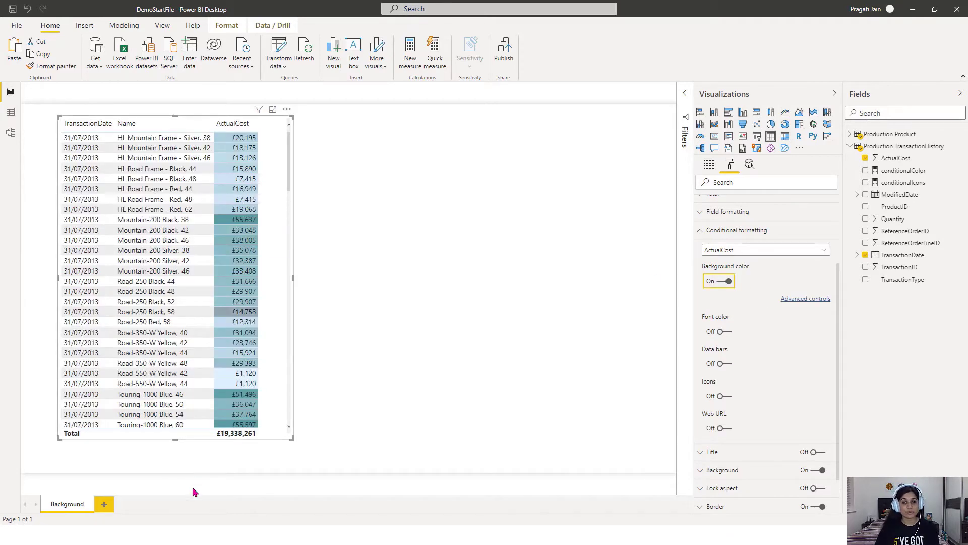
scroll(228, 305, "down", 5)
scroll(228, 304, "up", 5)
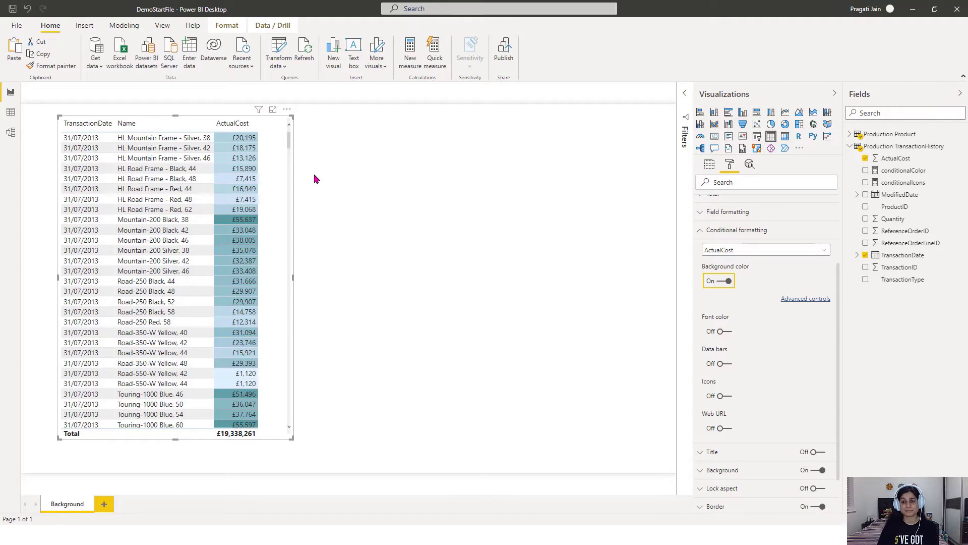
Open the advanced background color settings for ActualCost and place the dialog clear of the table
left_click(795, 303)
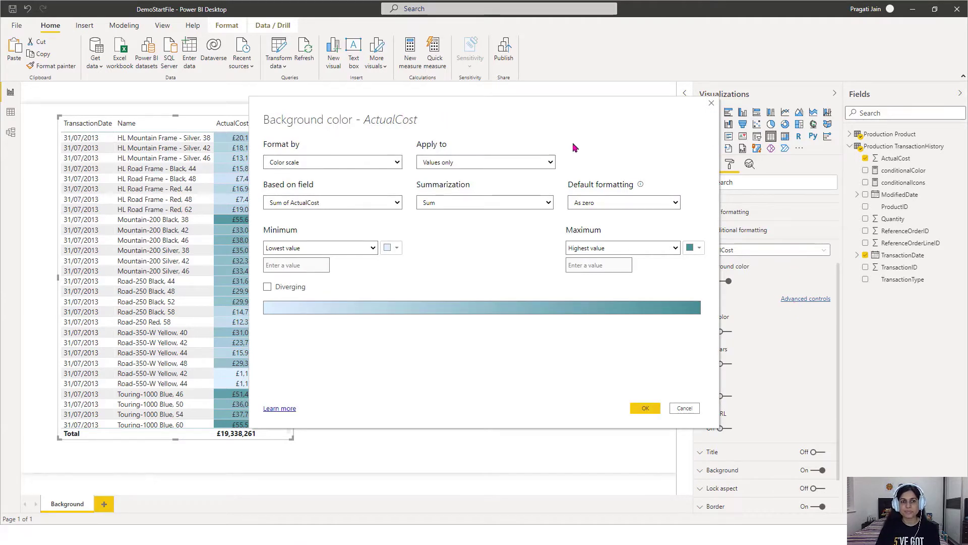
left_click_drag(427, 106, 487, 114)
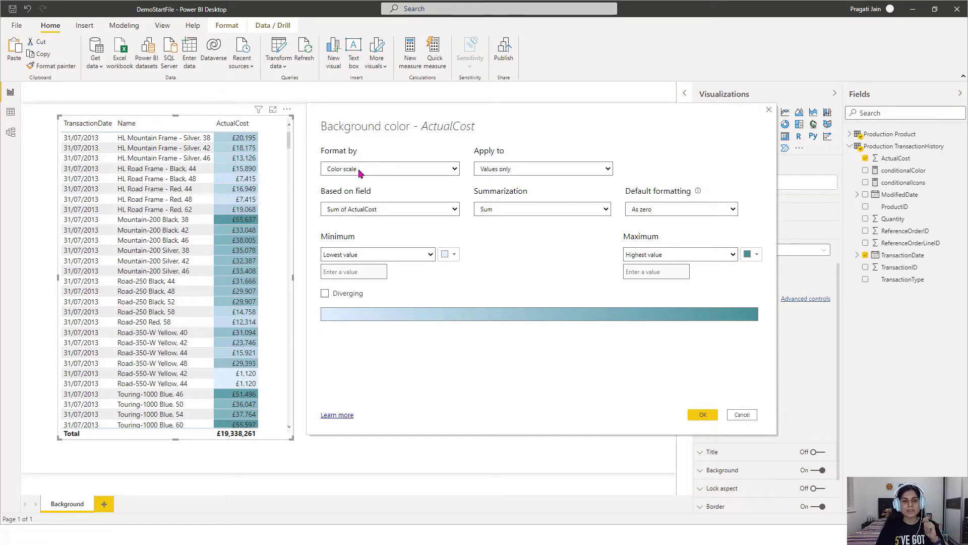
Try formatting the background color by Rules and by Field value, and return to Color scale
left_click(455, 170)
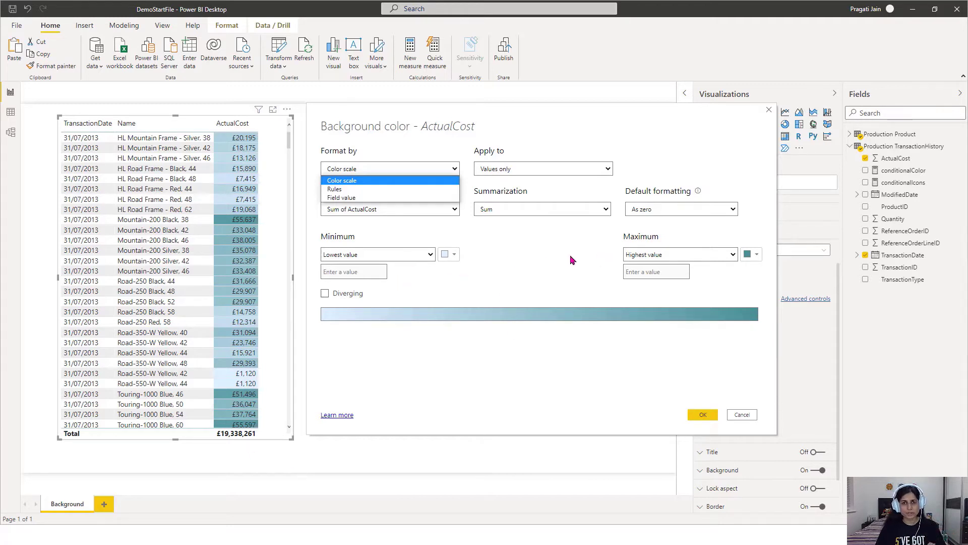
left_click(348, 190)
left_click(455, 168)
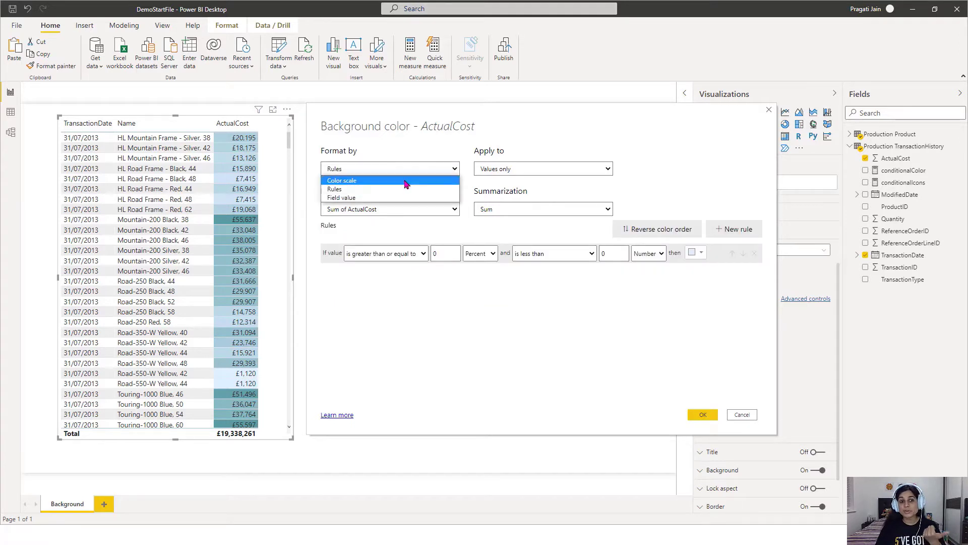
left_click(375, 198)
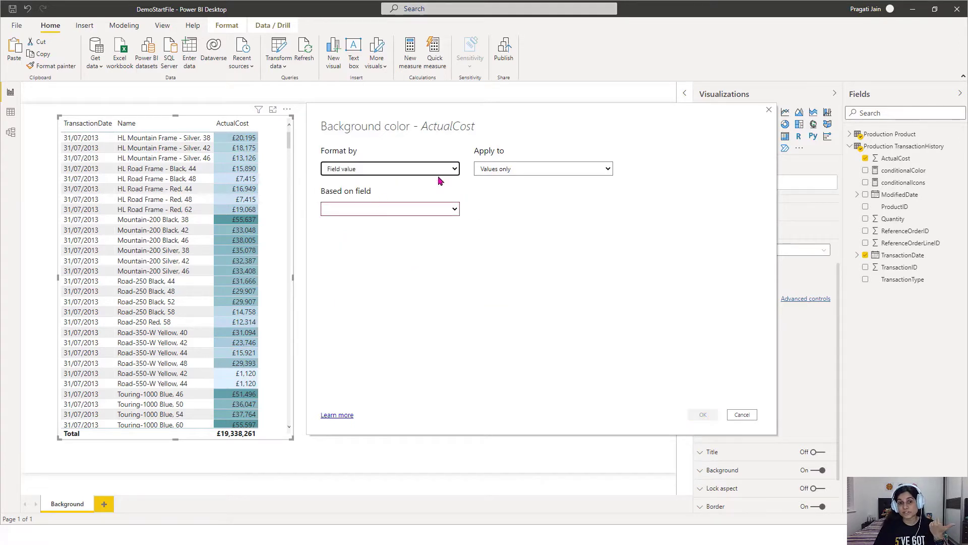
left_click(454, 168)
left_click(398, 181)
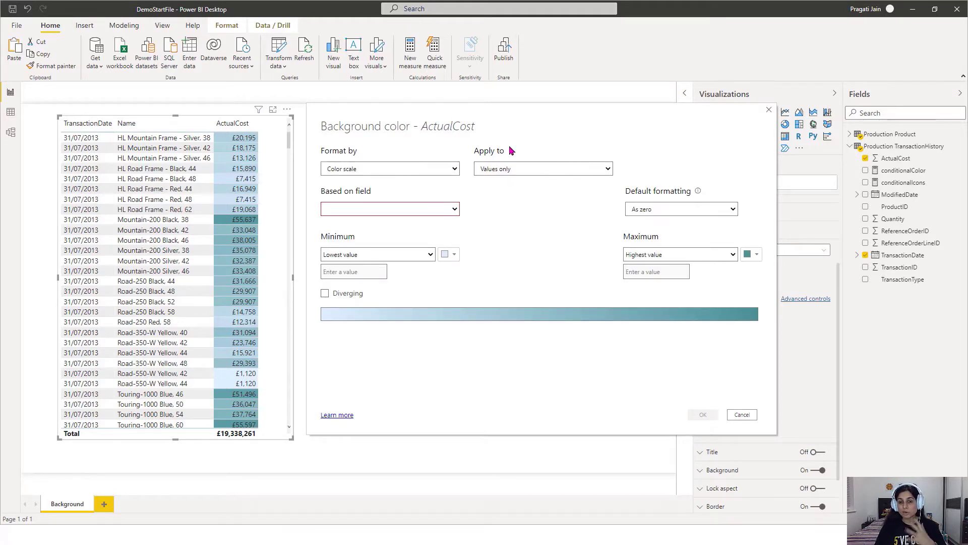
Base the color scale on the ActualCost field summarized by Sum, applied to values only with default formatting As zero
left_click(608, 169)
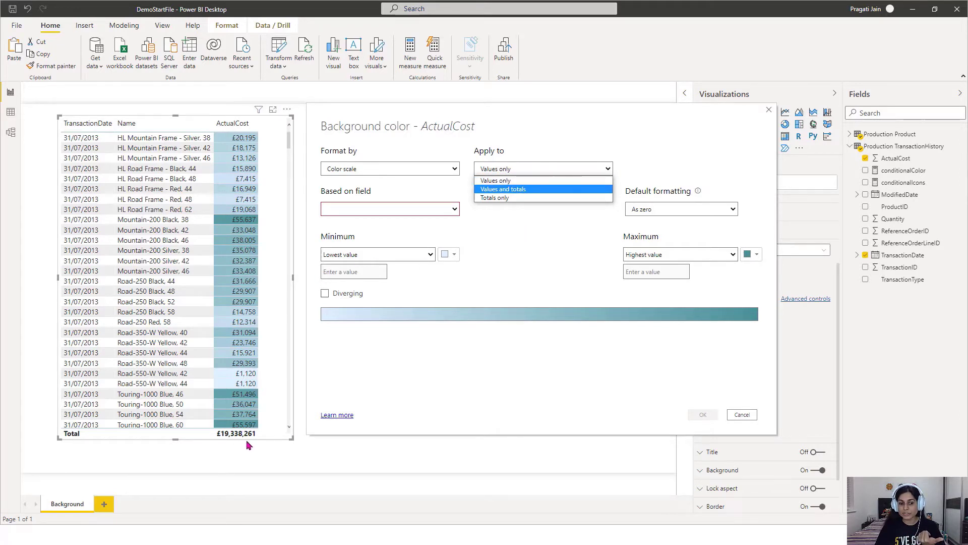
left_click(520, 185)
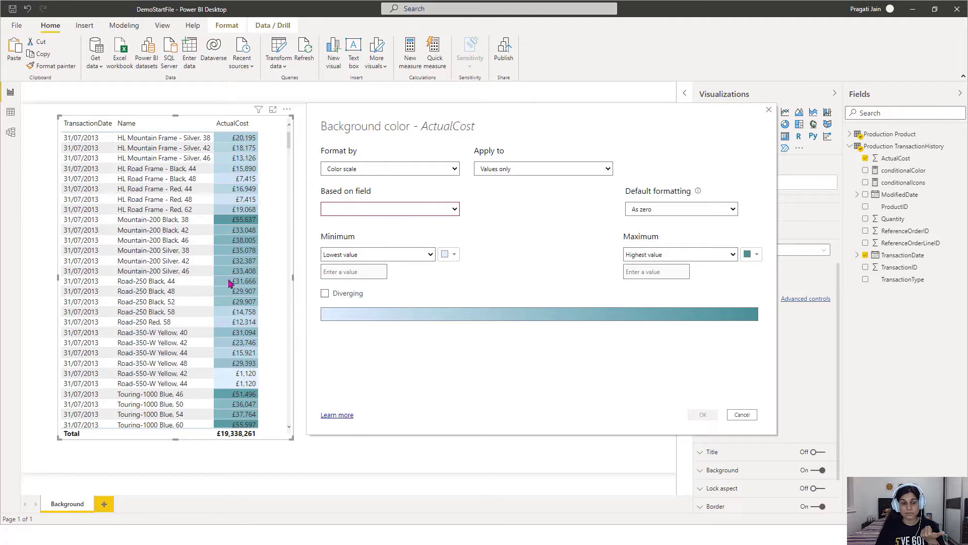
left_click(456, 211)
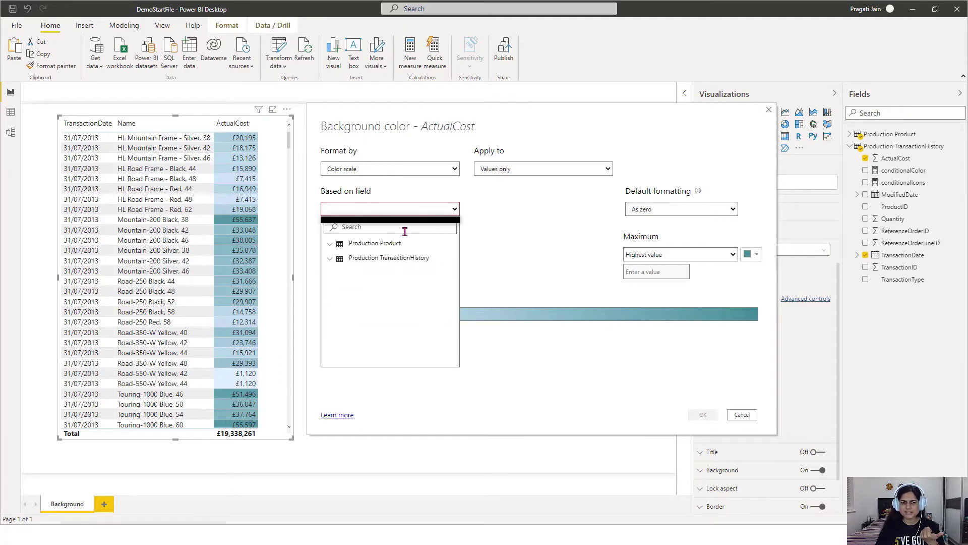
type("actual")
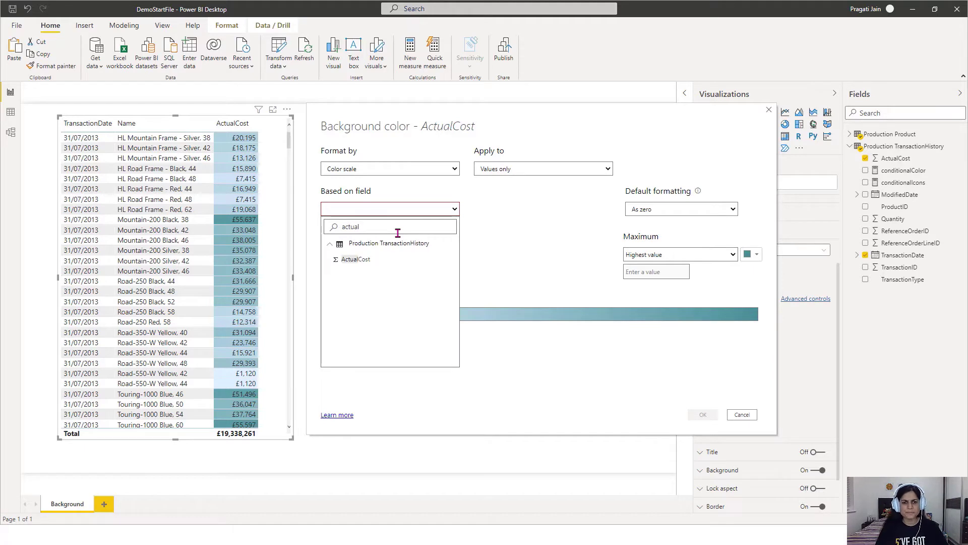
left_click(365, 259)
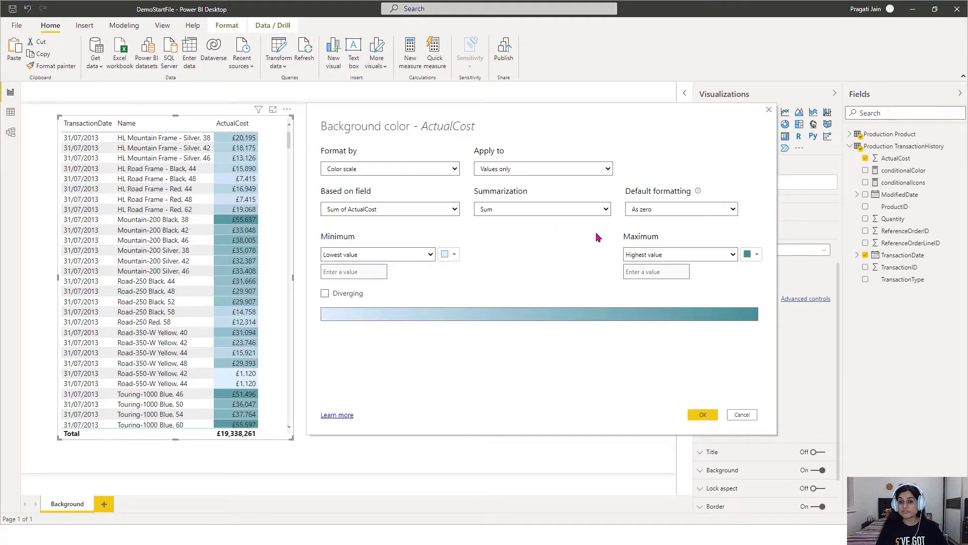
left_click(606, 214)
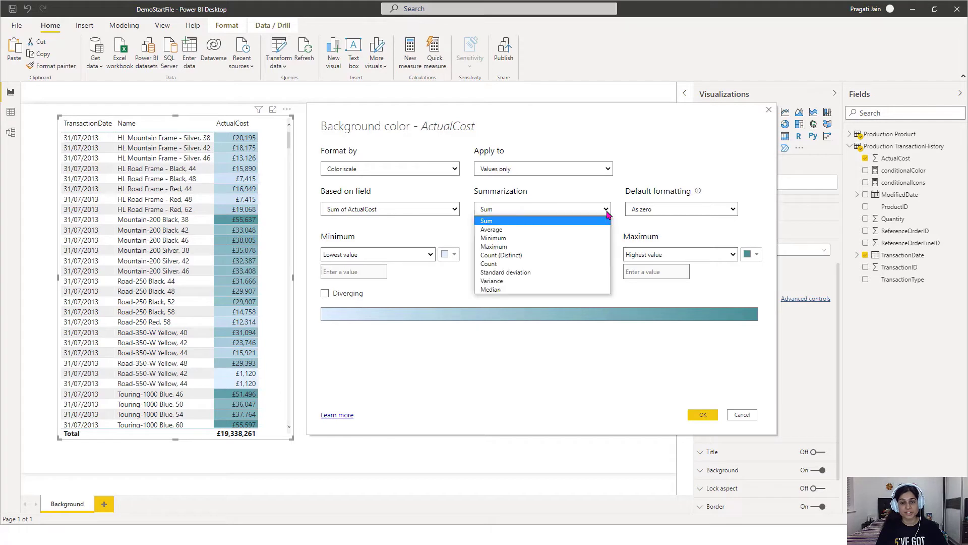
left_click(505, 222)
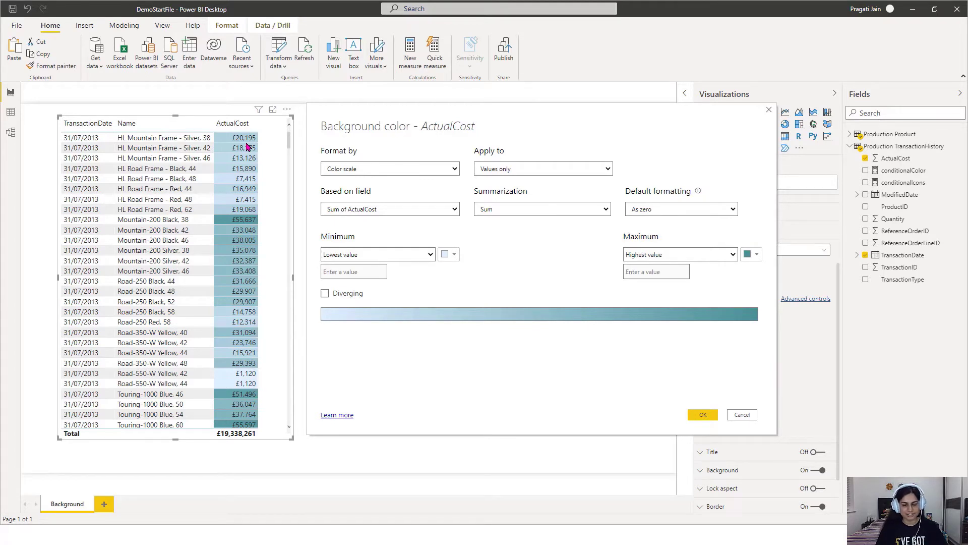
left_click(734, 210)
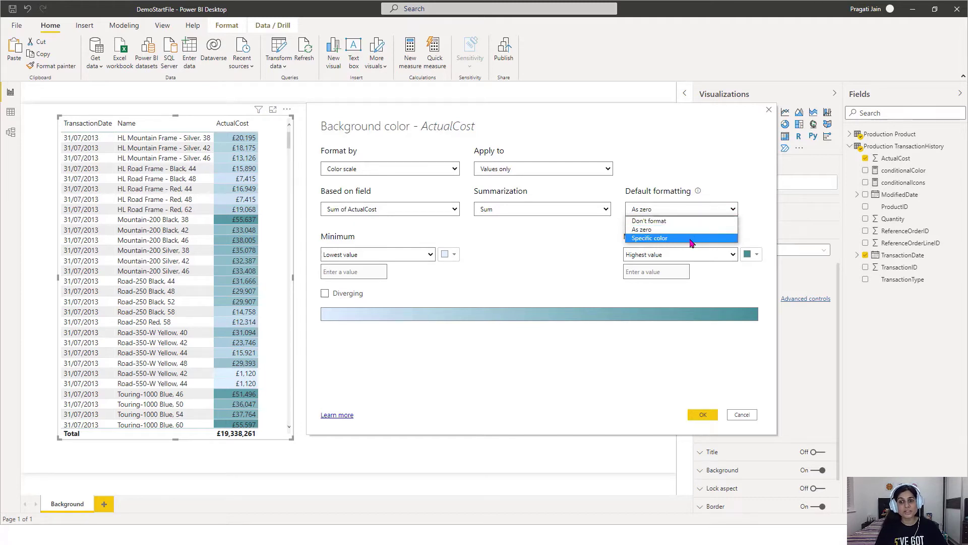
left_click(757, 224)
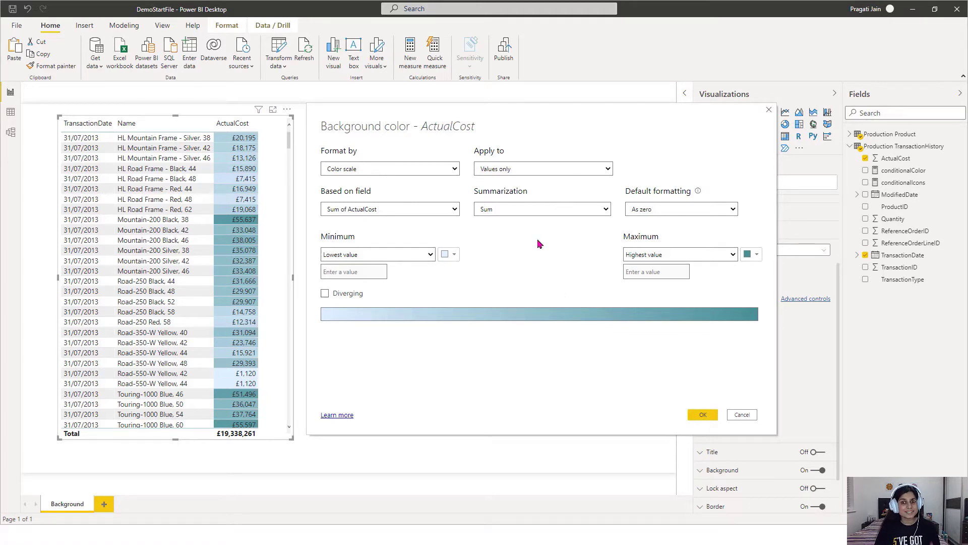
Make the background color scale diverging with a center at the middle value, keeping the minimum color
left_click(326, 294)
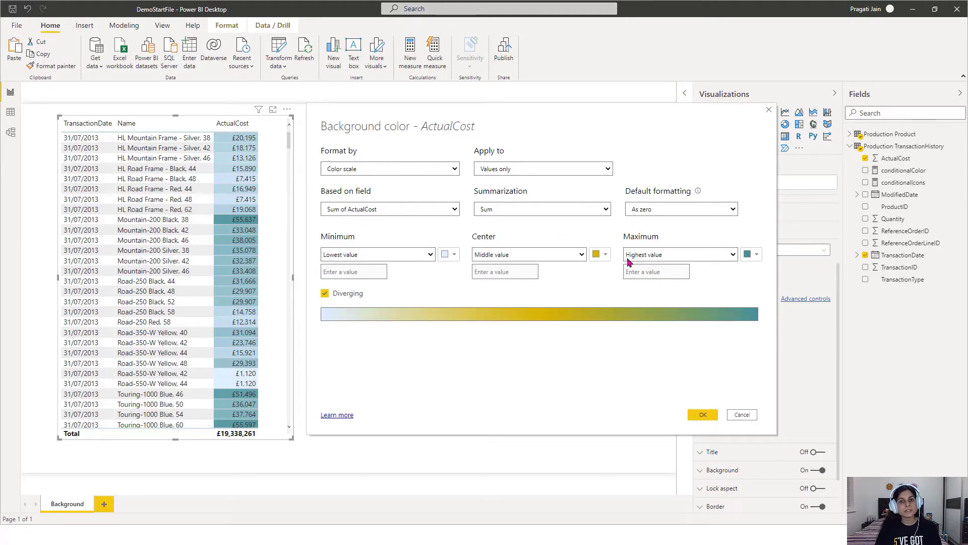
left_click(455, 255)
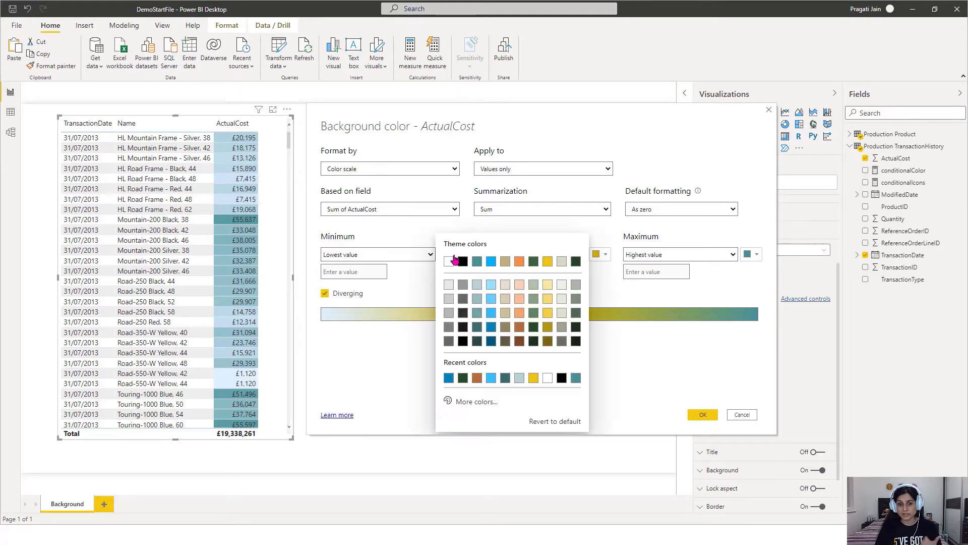
left_click(632, 296)
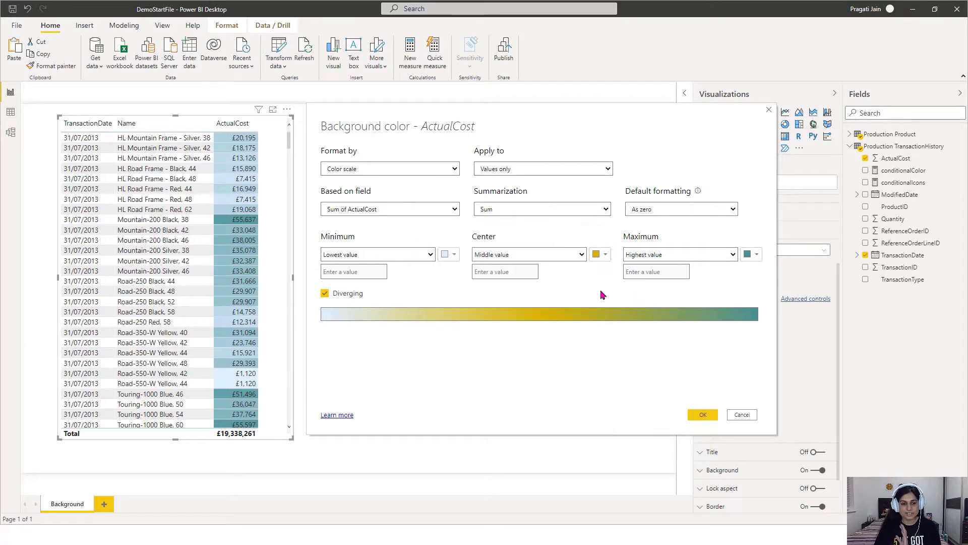
Apply the diverging background color scale and review it down the table sorted by ActualCost in descending order
left_click(701, 415)
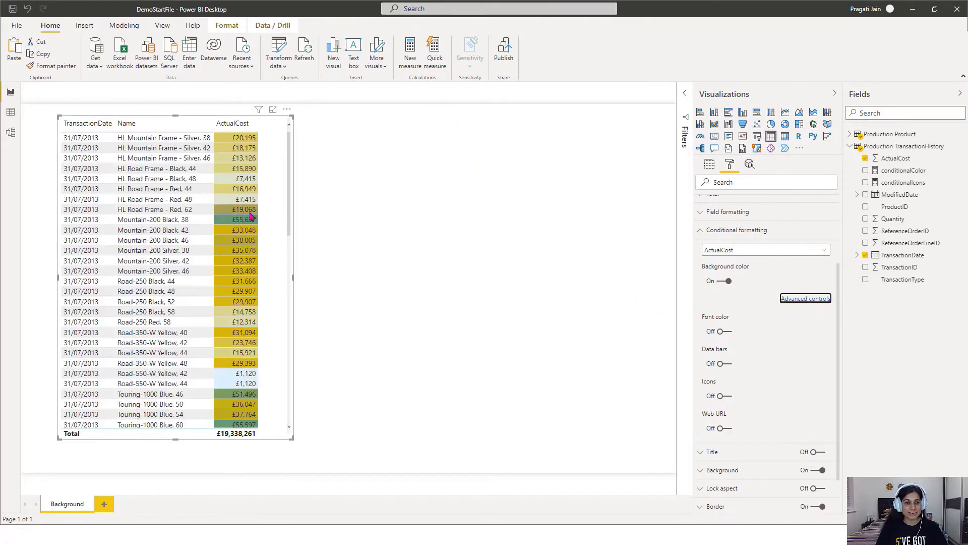
left_click(224, 126)
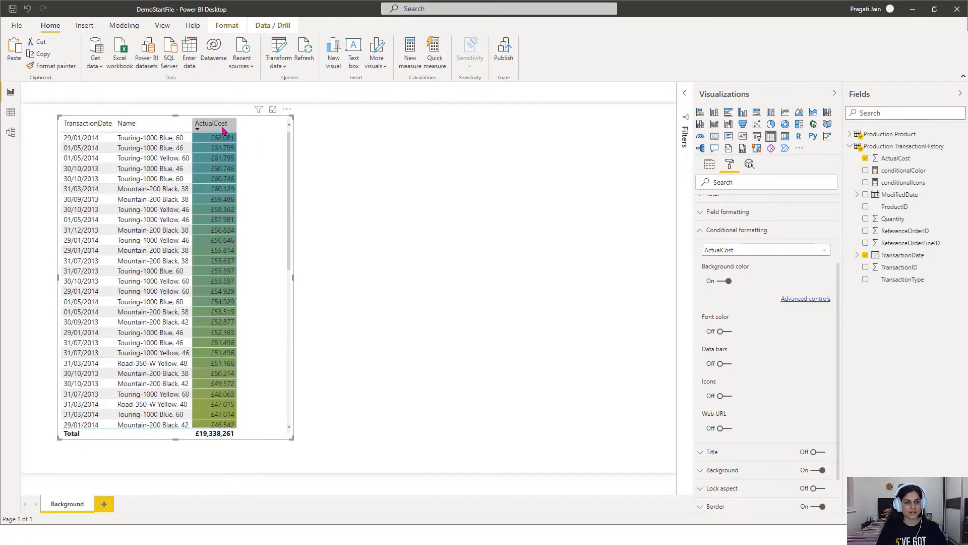
scroll(230, 156, "down", 2)
scroll(230, 156, "down", 15)
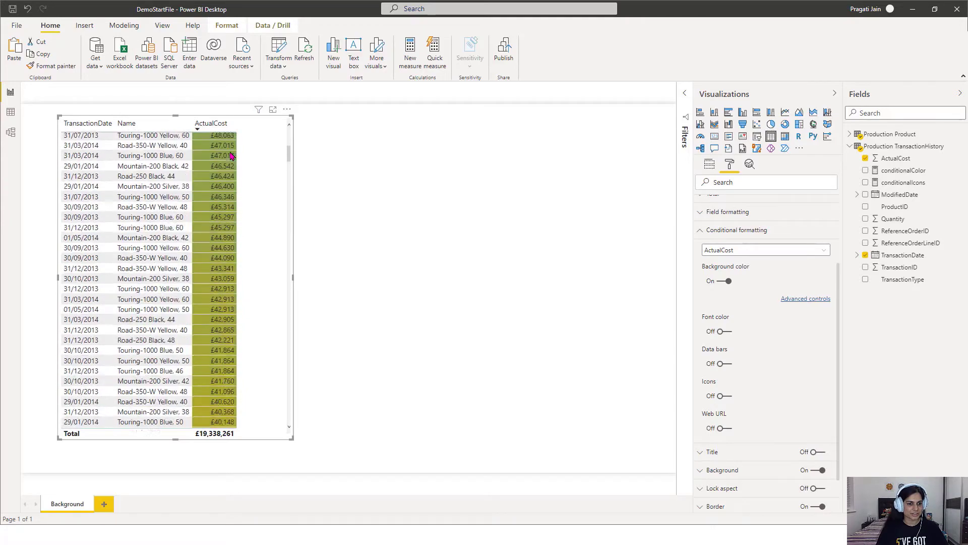
scroll(230, 156, "down", 15)
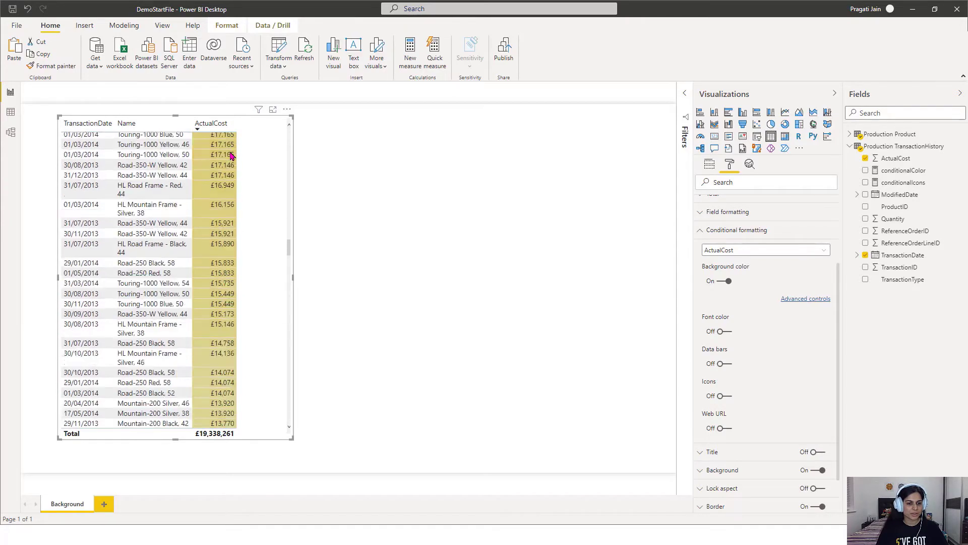
scroll(231, 156, "up", 20)
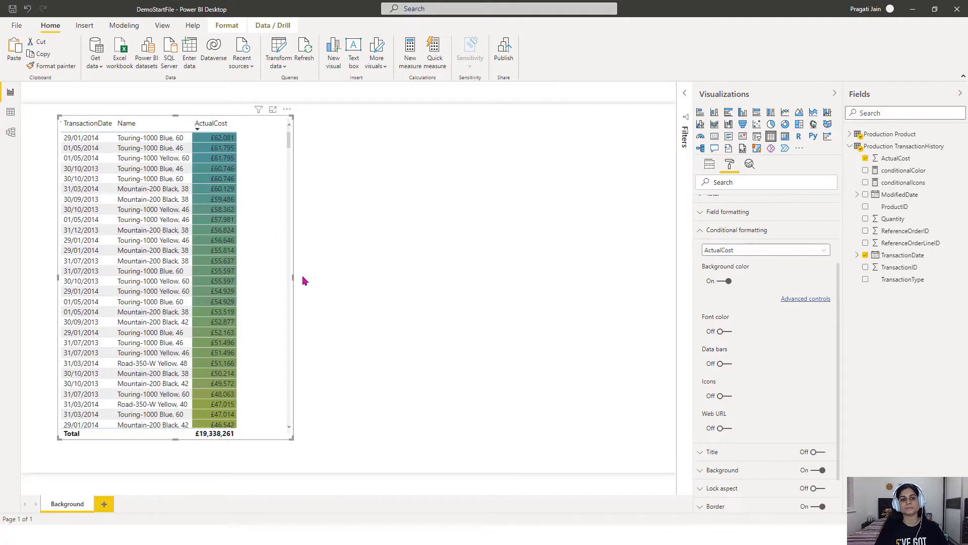
Narrow the table slightly, keeping it sorted by ascending TransactionDate, and turn on its title
left_click_drag(293, 279, 277, 279)
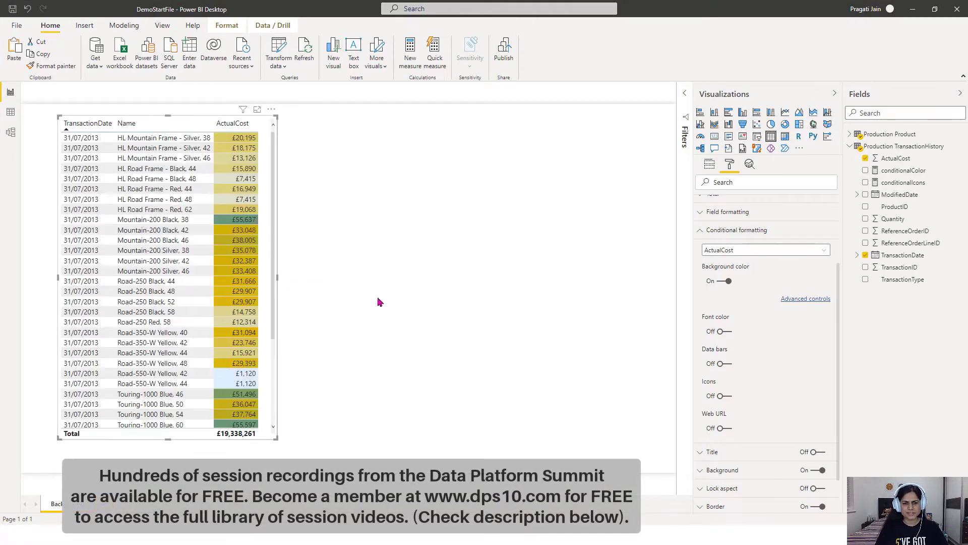
left_click(701, 231)
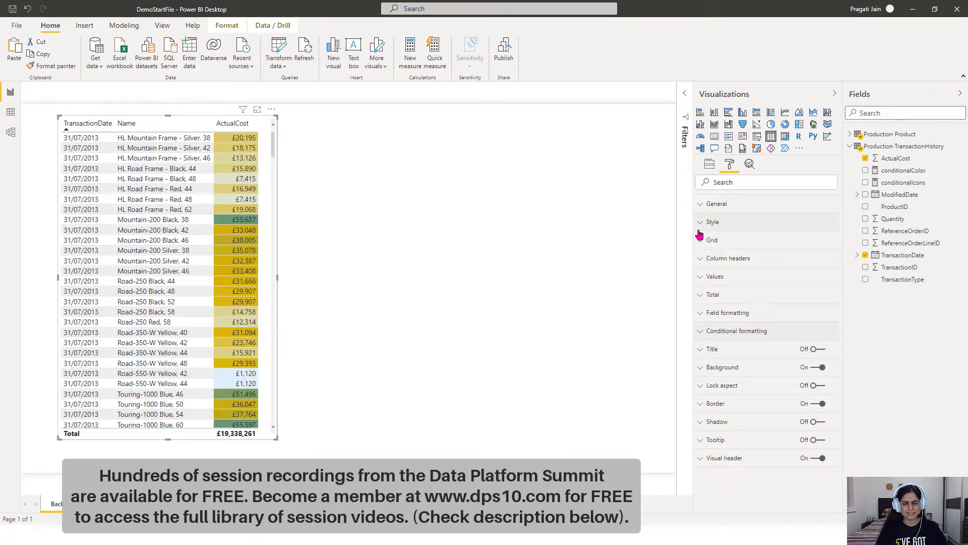
left_click(814, 349)
left_click(731, 359)
left_click(732, 379)
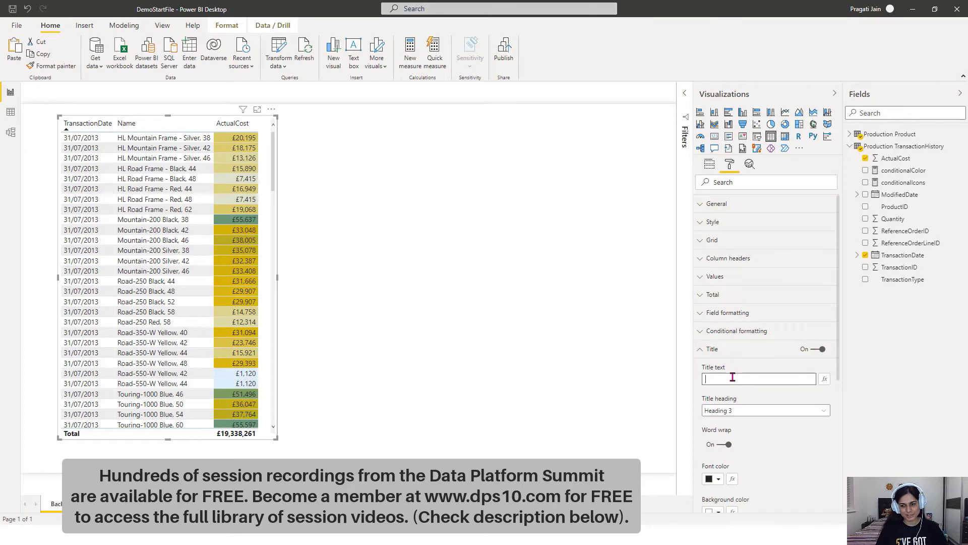
Set the table's title text to "Background Conditional Formatting - Color Scale"
type("Back")
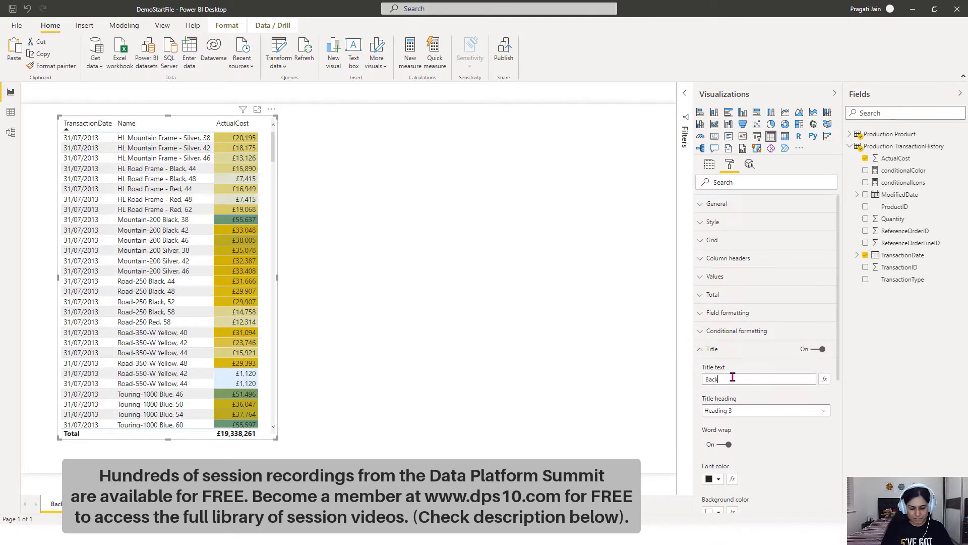
type("ground Colo")
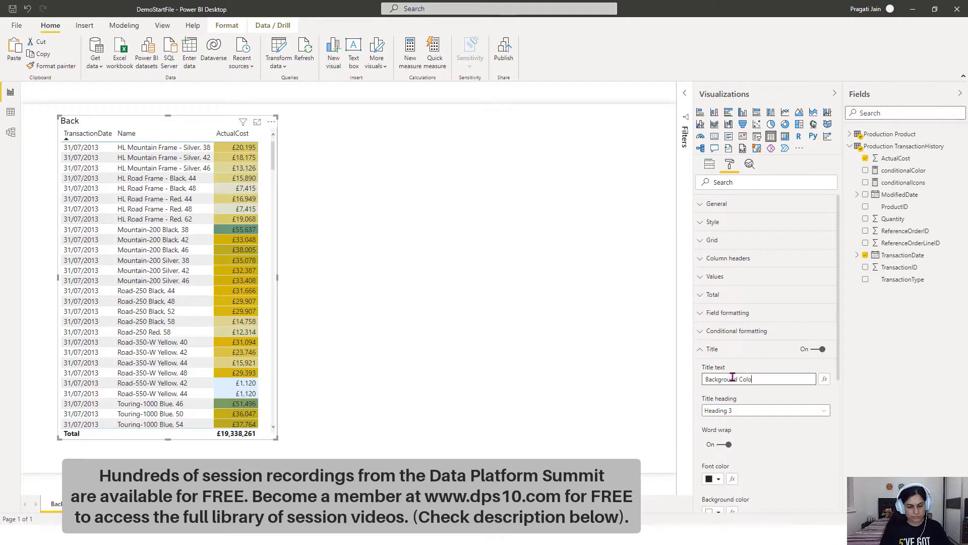
key("BackSpace")
key("BackSpace")
key("BackSpace")
key("BackSpace")
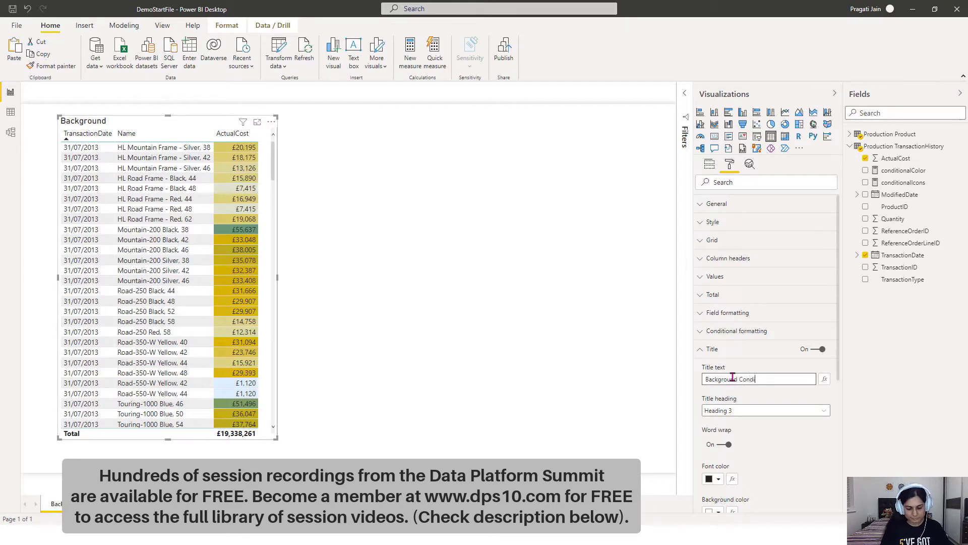
type("Conditional Forma")
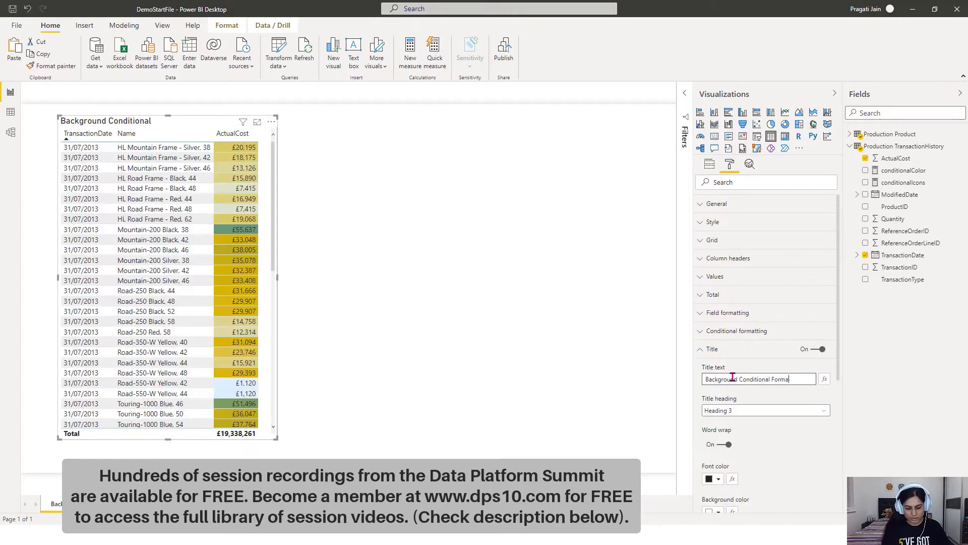
type("tting - ")
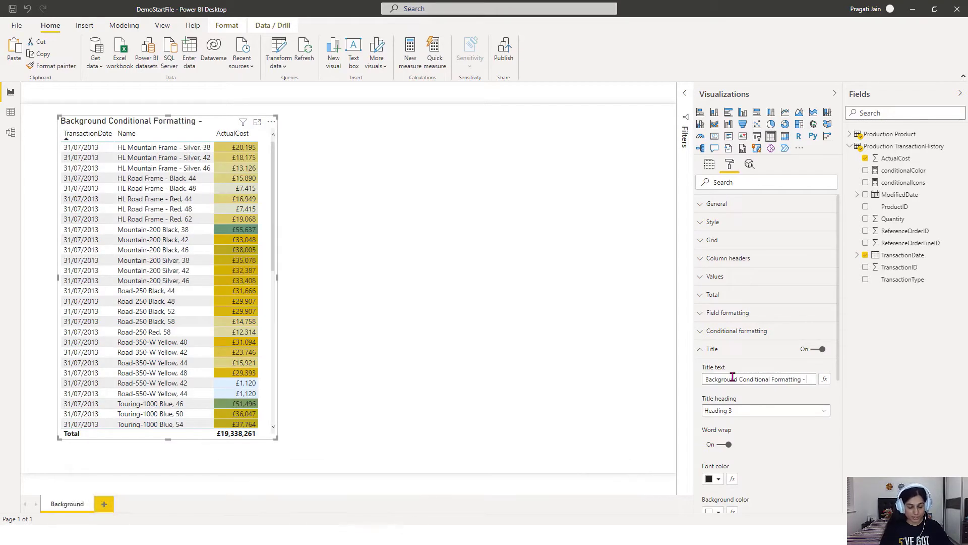
type("Color Scale")
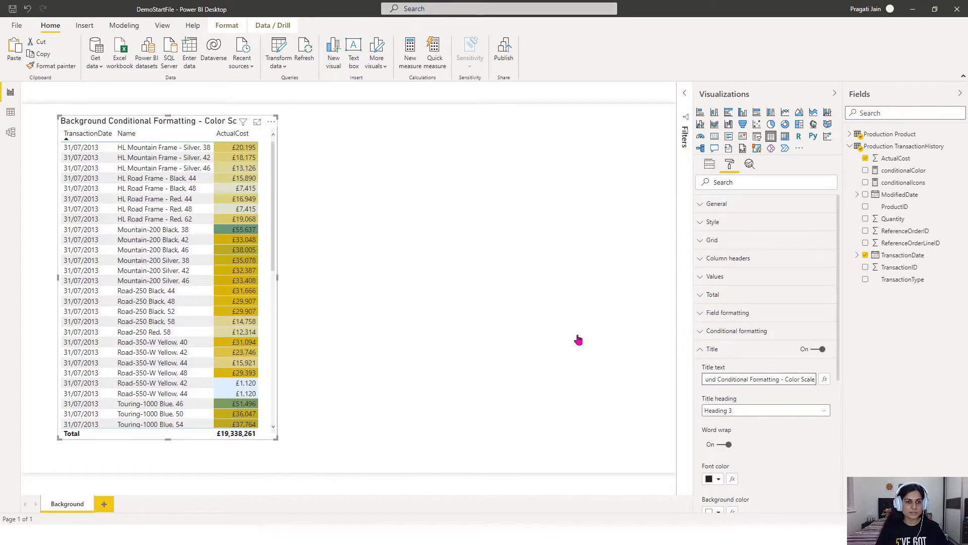
left_click(413, 316)
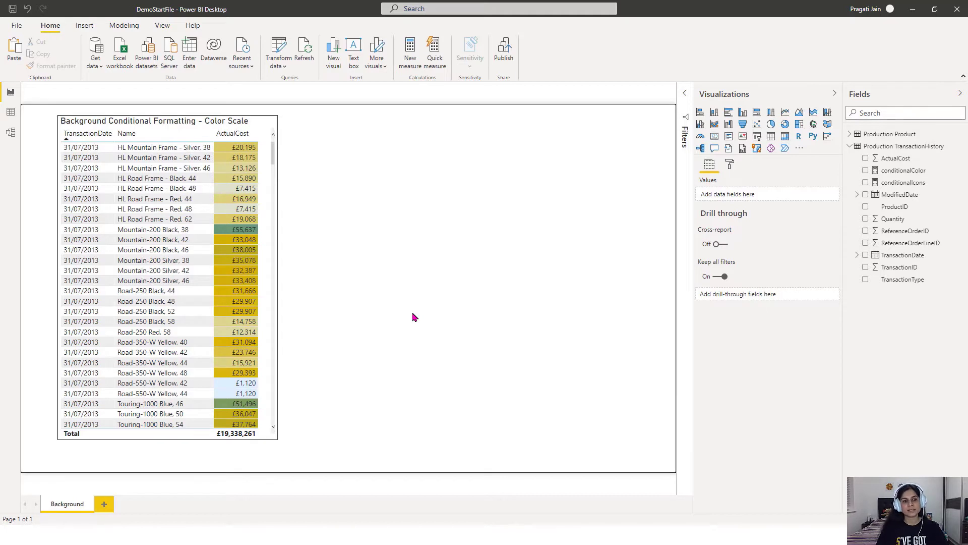
Duplicate the titled table and place the copy beside the original, aligned with its top edge
left_click(263, 225)
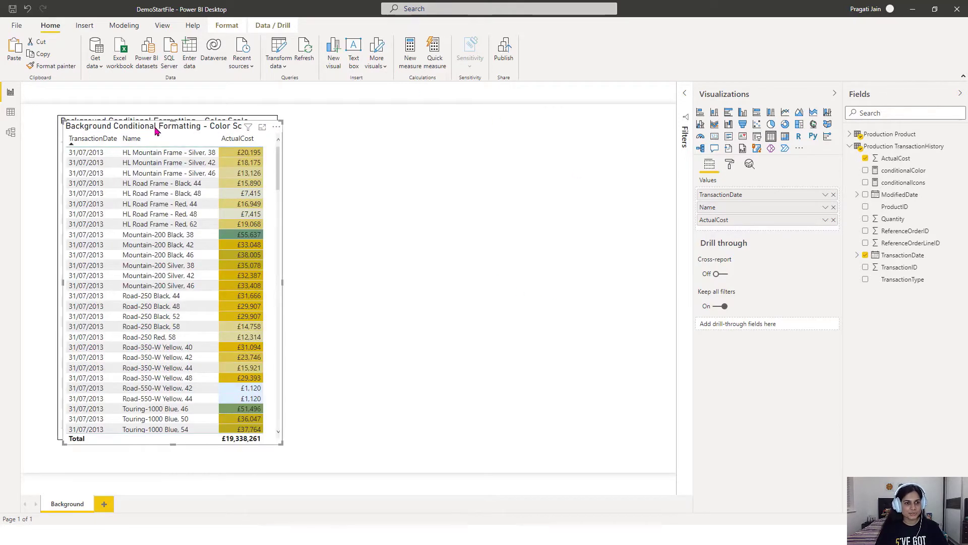
key("ctrl+v")
left_click_drag(168, 139, 382, 124)
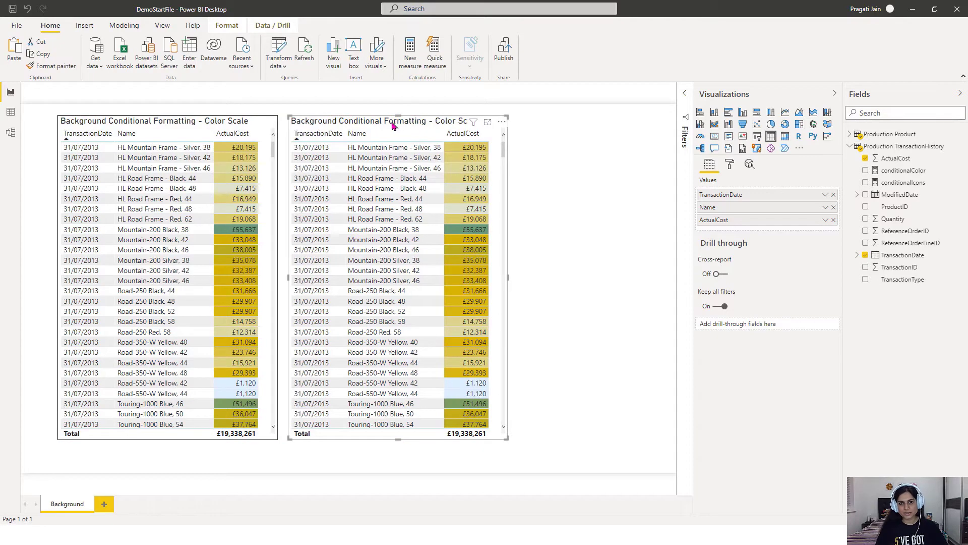
Open the advanced background color settings for ActualCost on the copied table and move the dialog off most of that table
left_click(731, 167)
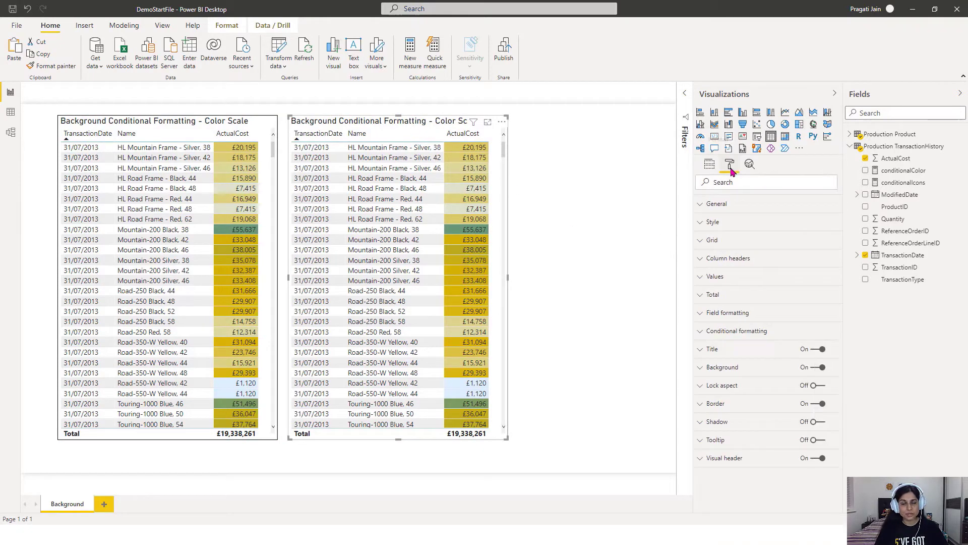
left_click(723, 333)
scroll(767, 394, "down", 3)
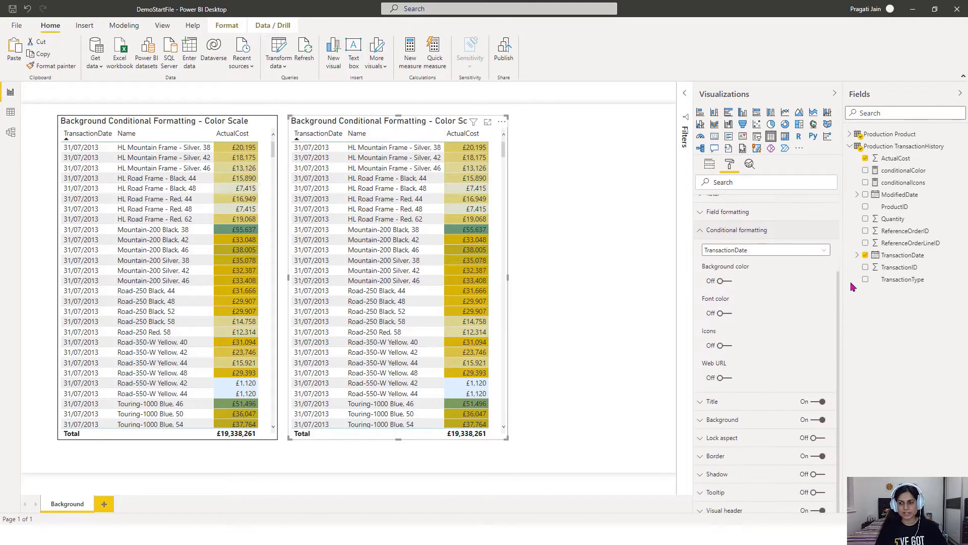
left_click(823, 251)
left_click(742, 286)
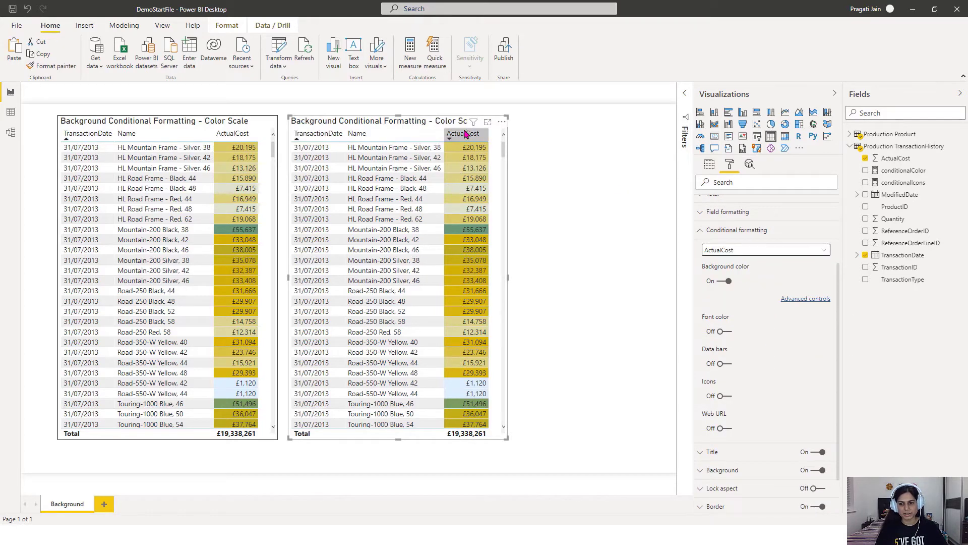
left_click(800, 299)
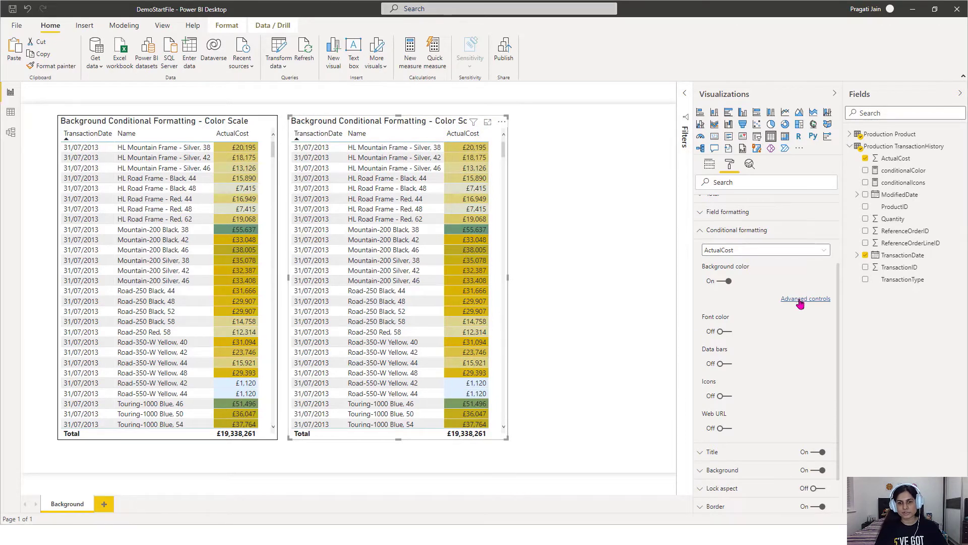
left_click_drag(628, 197, 771, 138)
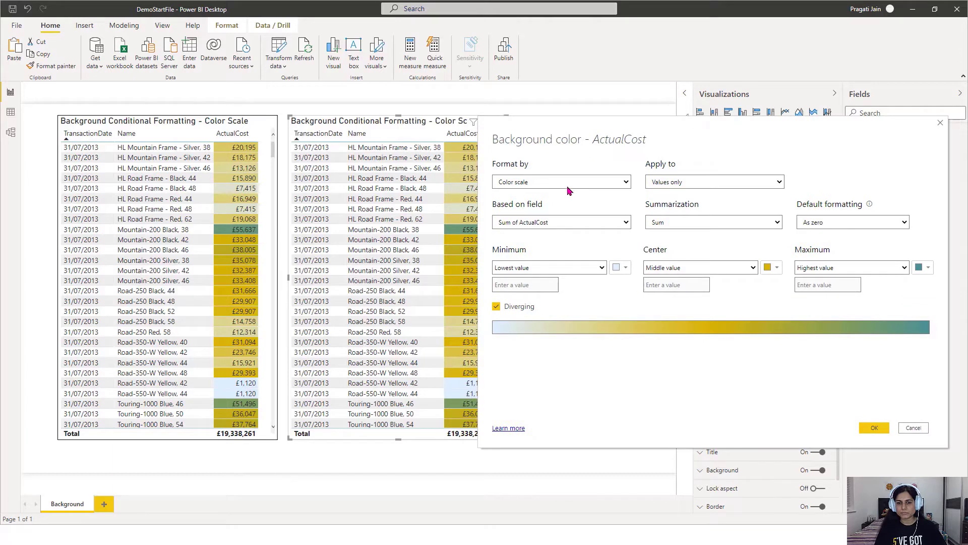
Format the background color by Rules, with "is greater than or equal to" as the first rule's lower condition
left_click(626, 183)
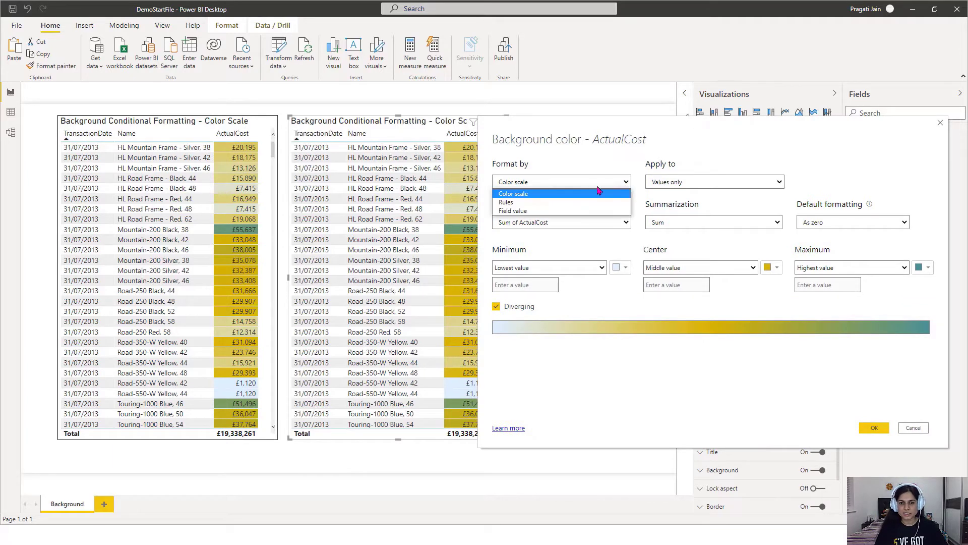
left_click(582, 203)
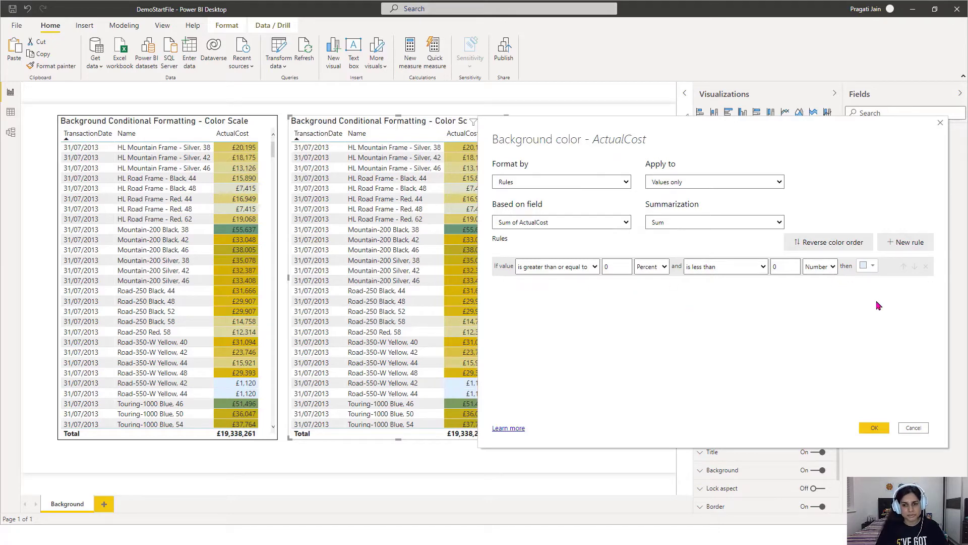
left_click(594, 269)
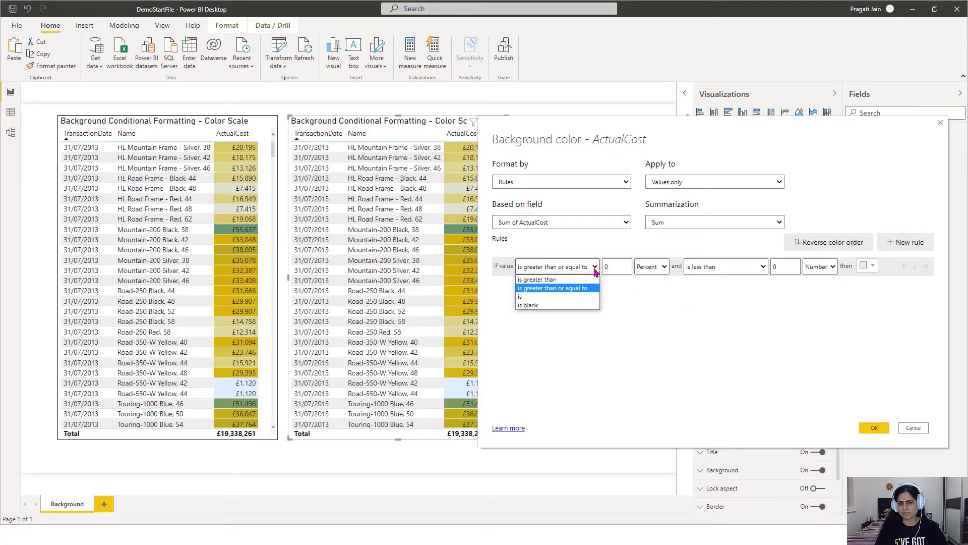
left_click(588, 288)
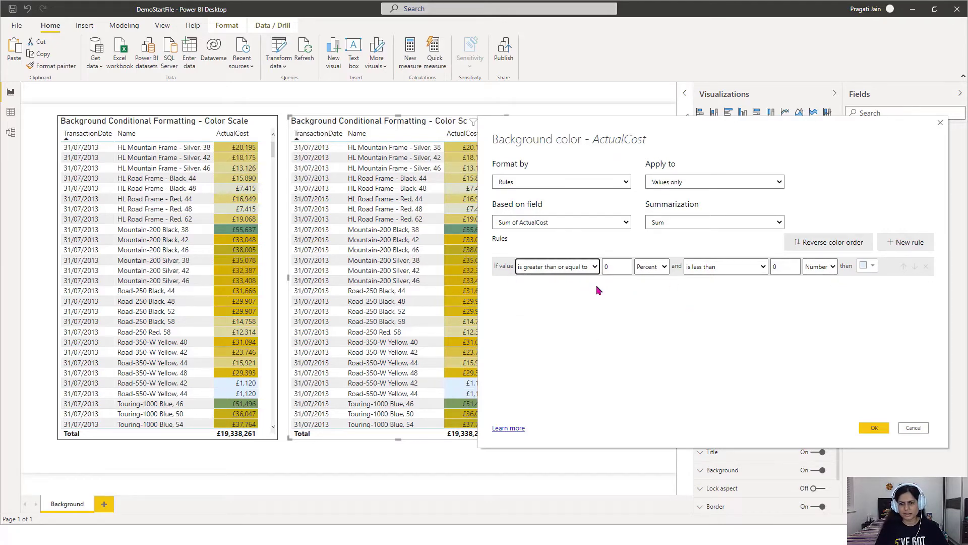
Try Number as the unit of the first rule's lower bound, and return it to Percent
left_click(665, 270)
left_click(664, 283)
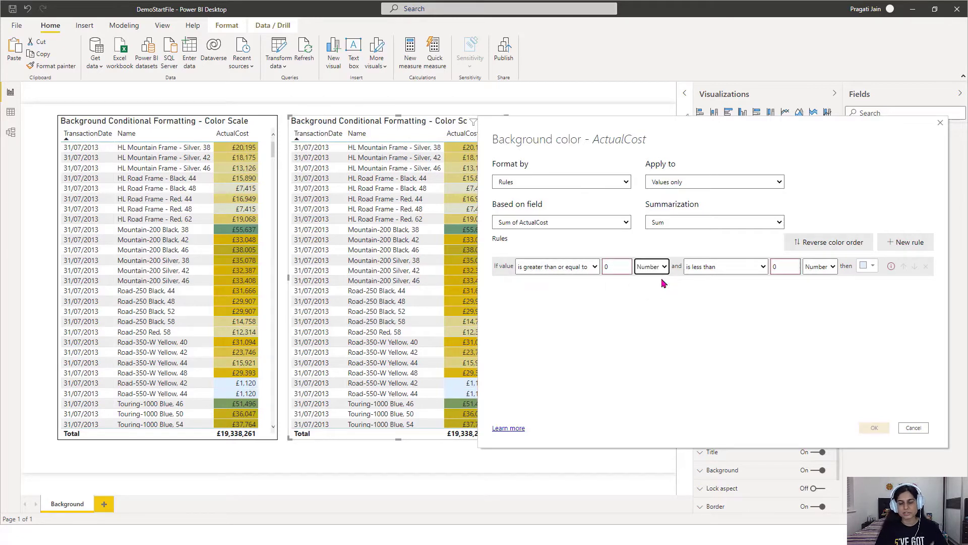
left_click(664, 268)
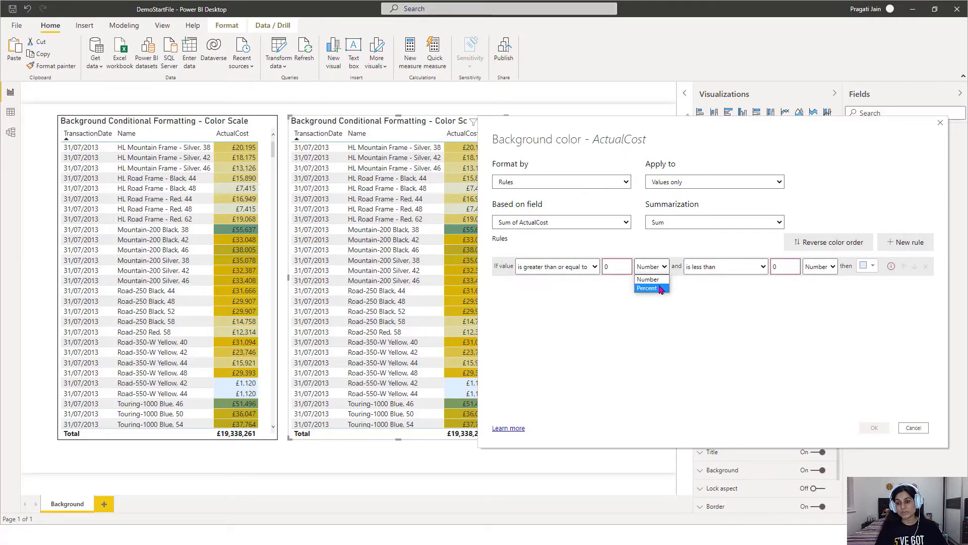
left_click(661, 281)
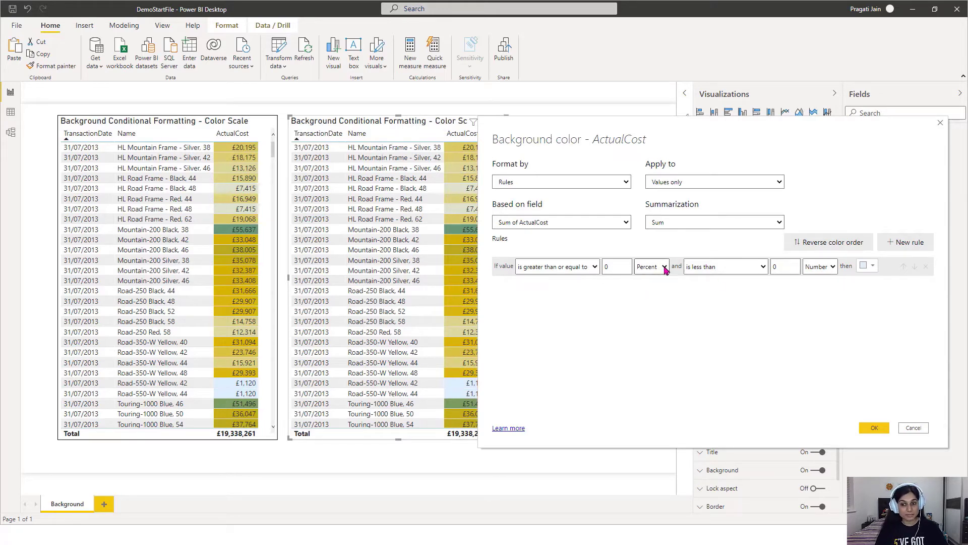
Set the first rule's lower bound unit to Number and its upper condition to "is less than or equal to" 10000
left_click(617, 266)
left_click(666, 267)
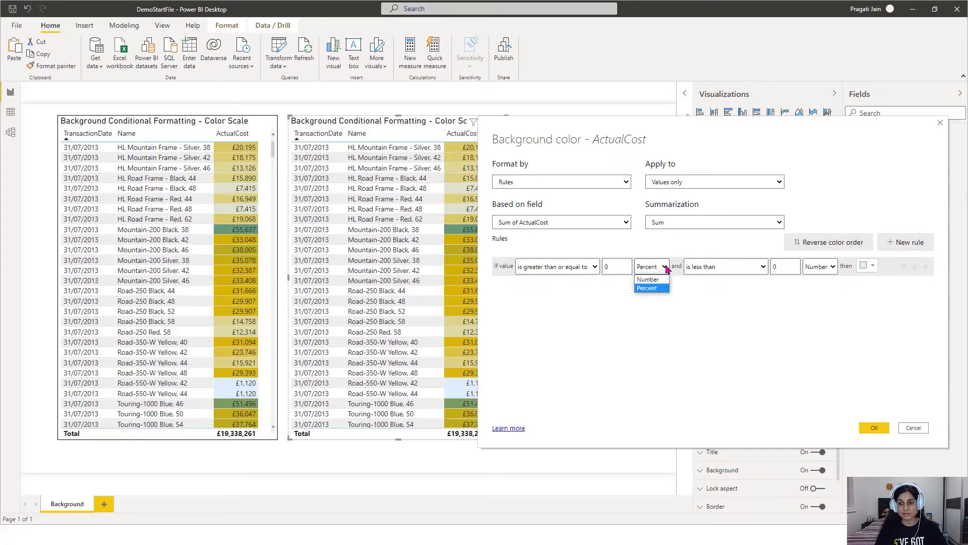
left_click(664, 279)
left_click(763, 266)
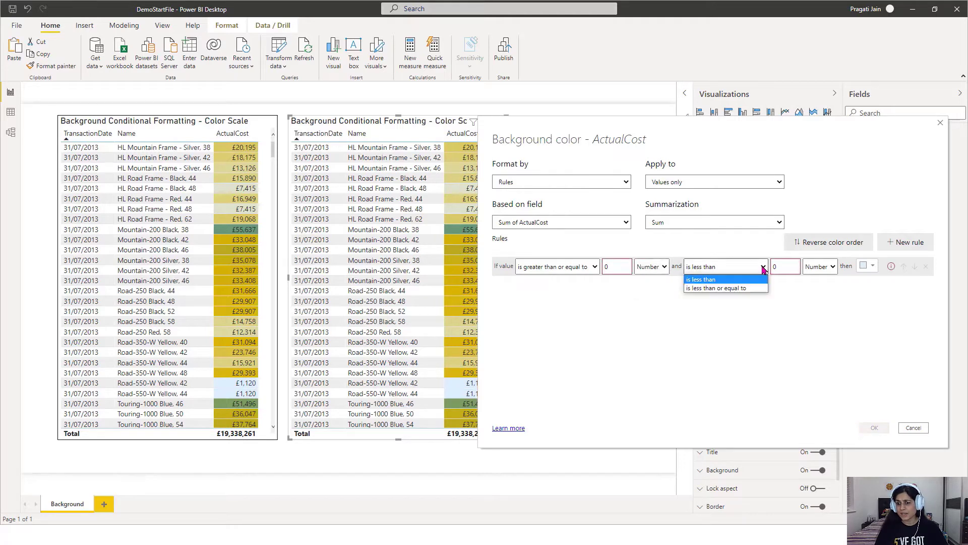
left_click(751, 287)
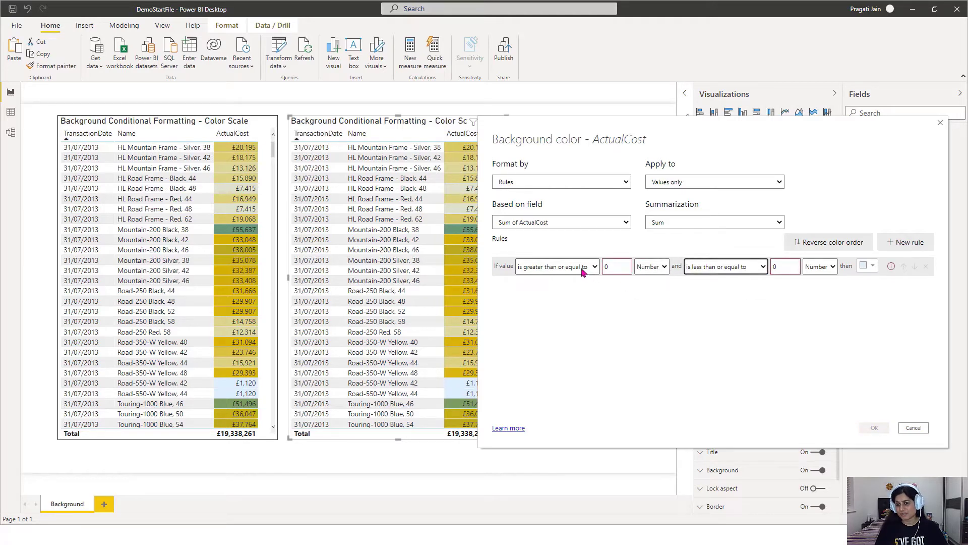
double_click(786, 271)
type("10000")
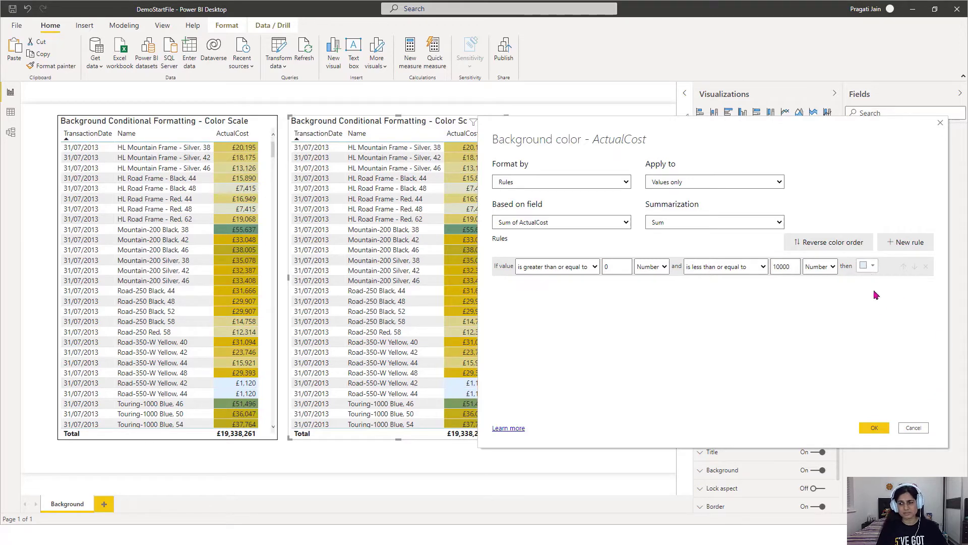
Add a second rule with the lower condition "is greater than" 10000 and Number as its unit
left_click(908, 242)
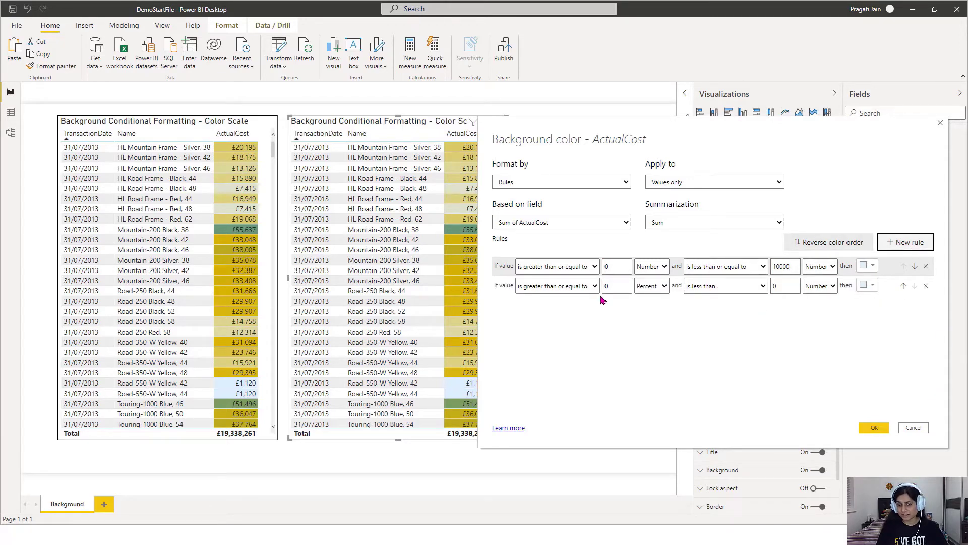
left_click(593, 286)
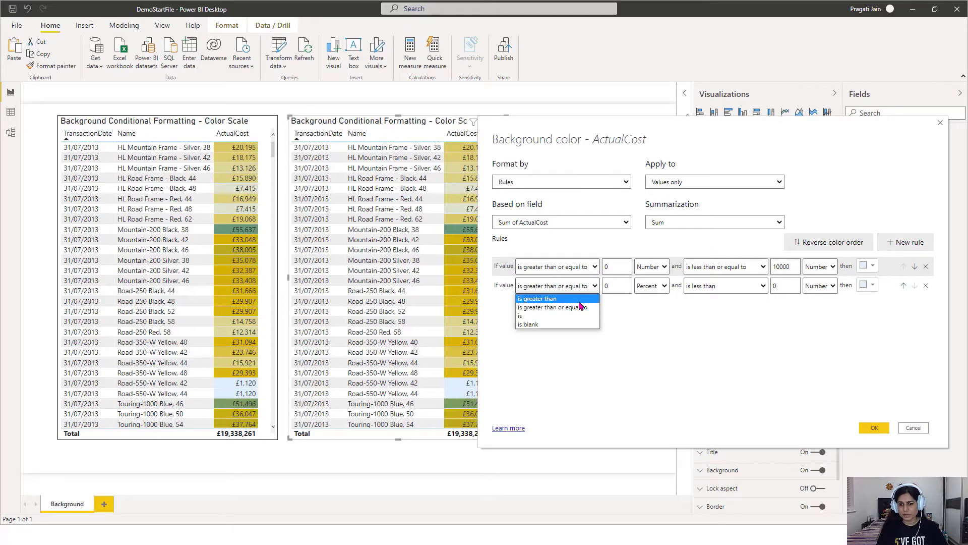
left_click(581, 299)
left_click(612, 286)
type("10")
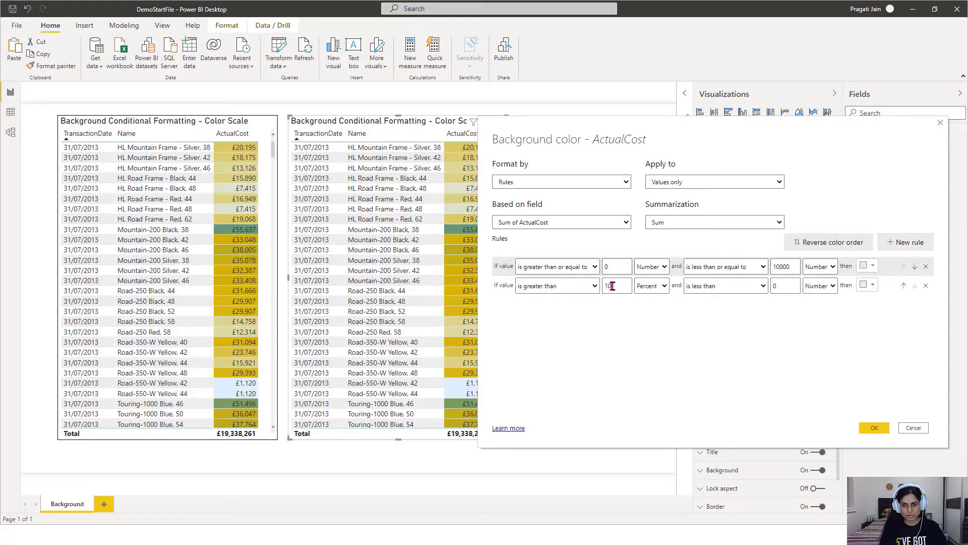
type("000")
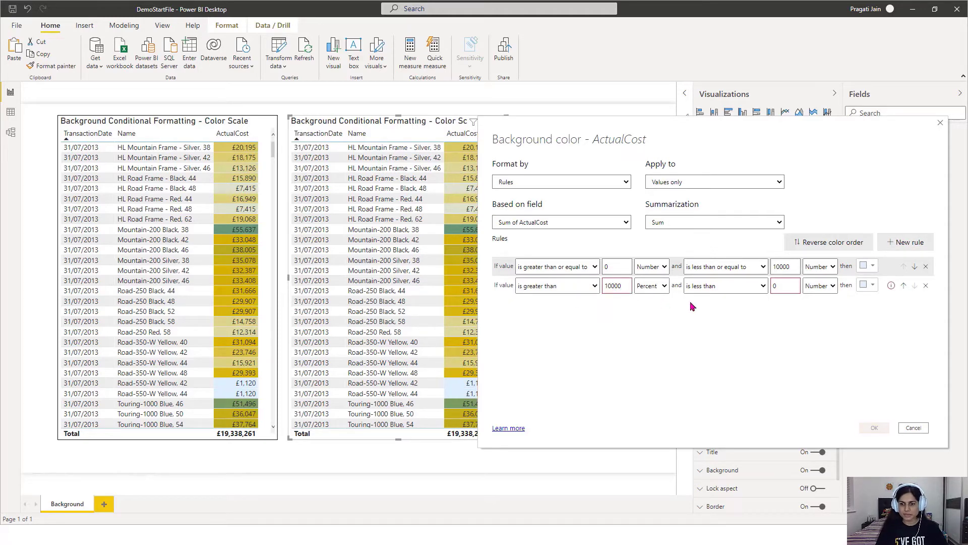
left_click(651, 286)
left_click(650, 306)
Set the second rule's upper condition to "is less than or equal to" 30000 and its color to dark yellow
left_click(759, 287)
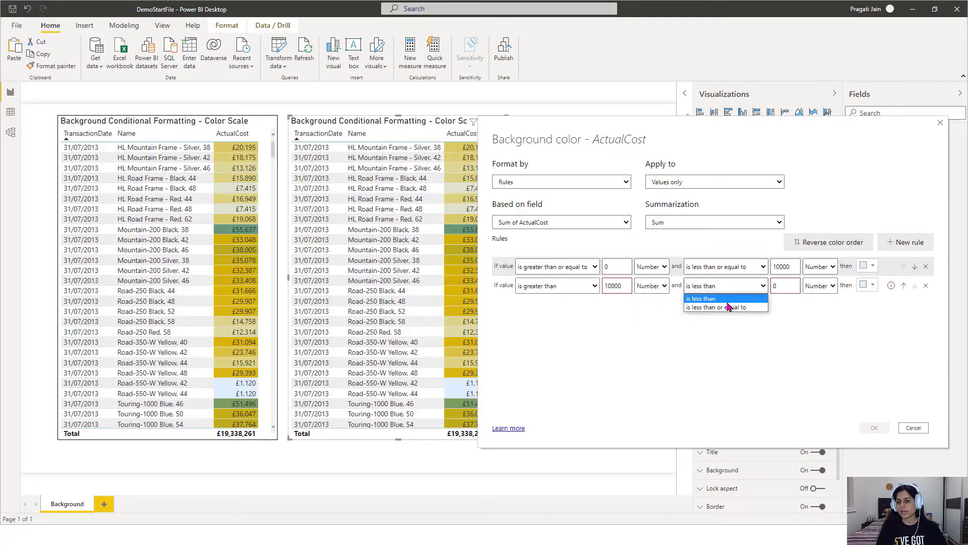
left_click(730, 307)
key("BackSpace")
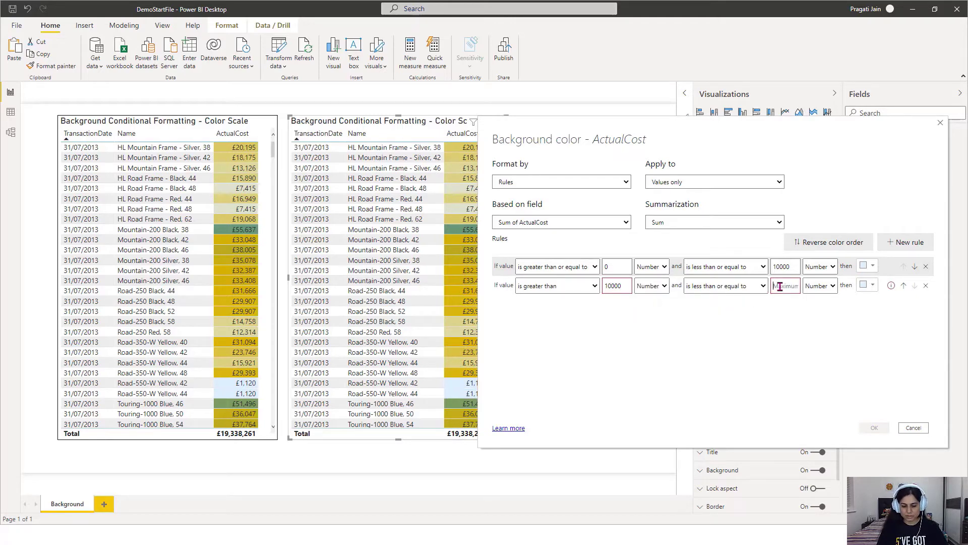
type("30000")
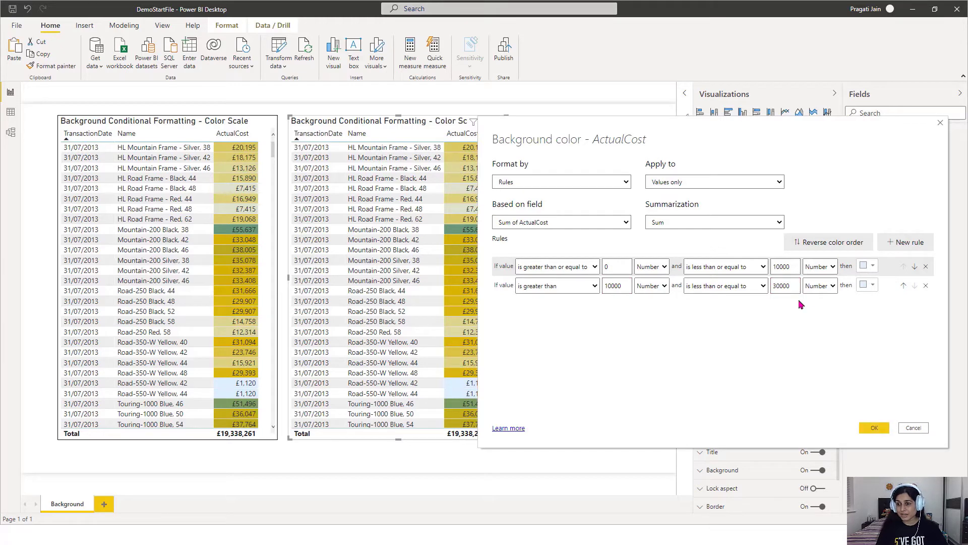
left_click(872, 286)
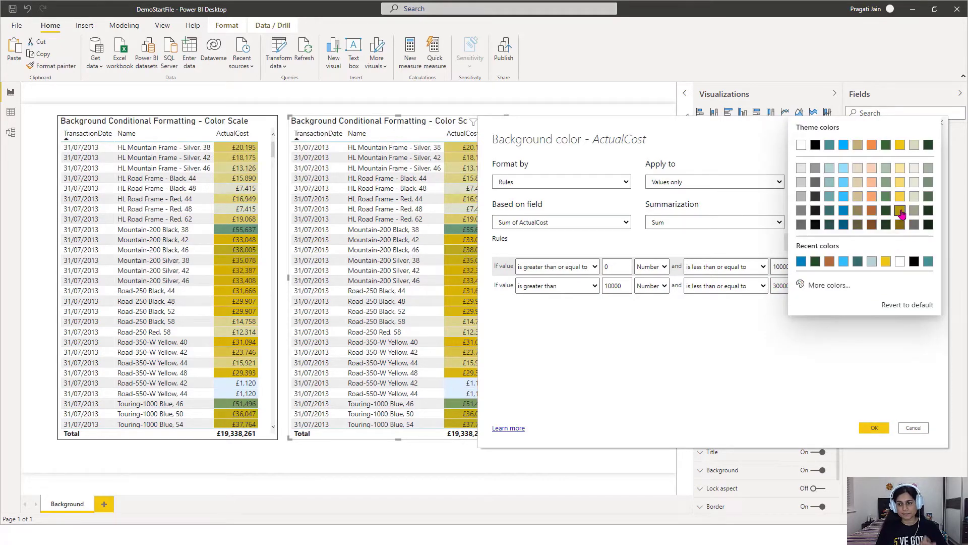
left_click(901, 212)
Add a third rule with the lower condition "is greater than" 30000 and Number as its unit
left_click(903, 242)
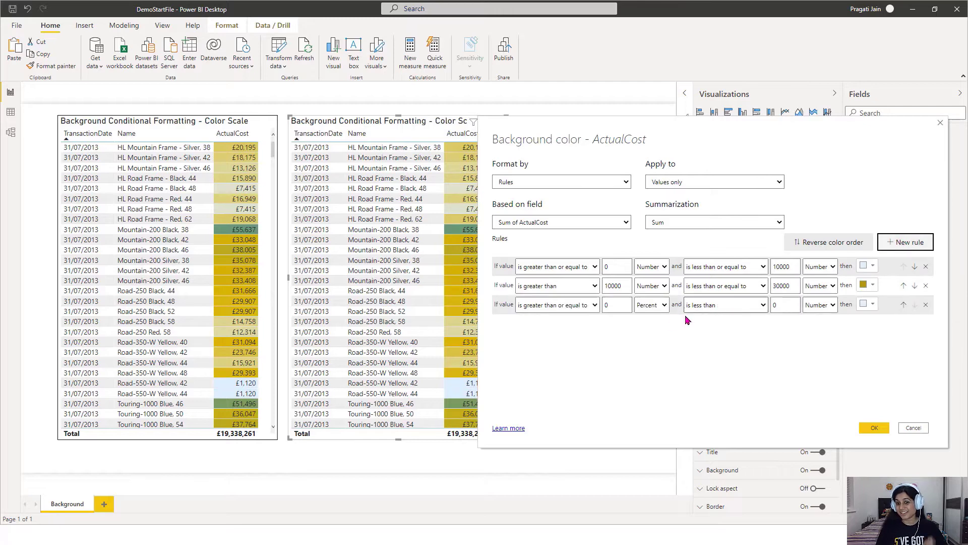
left_click(595, 305)
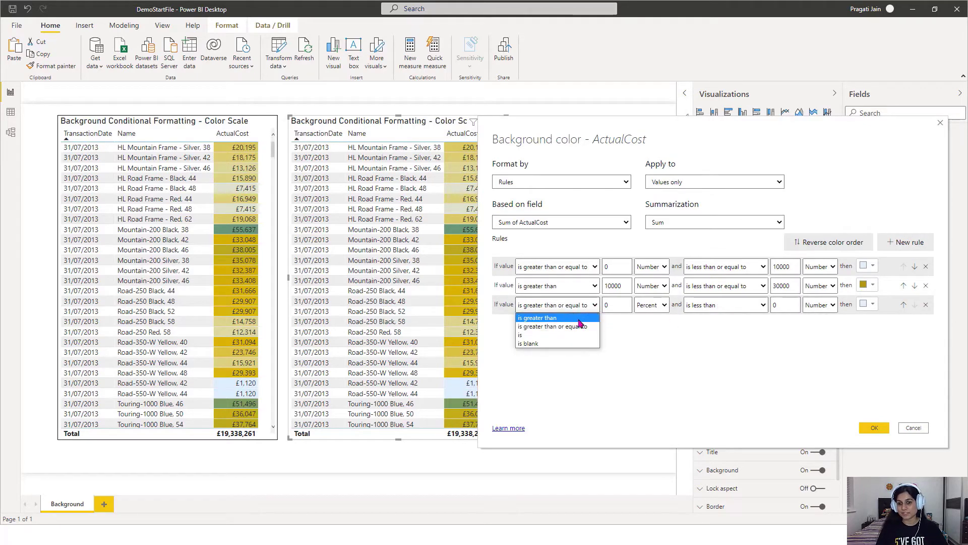
left_click(579, 319)
left_click(618, 305)
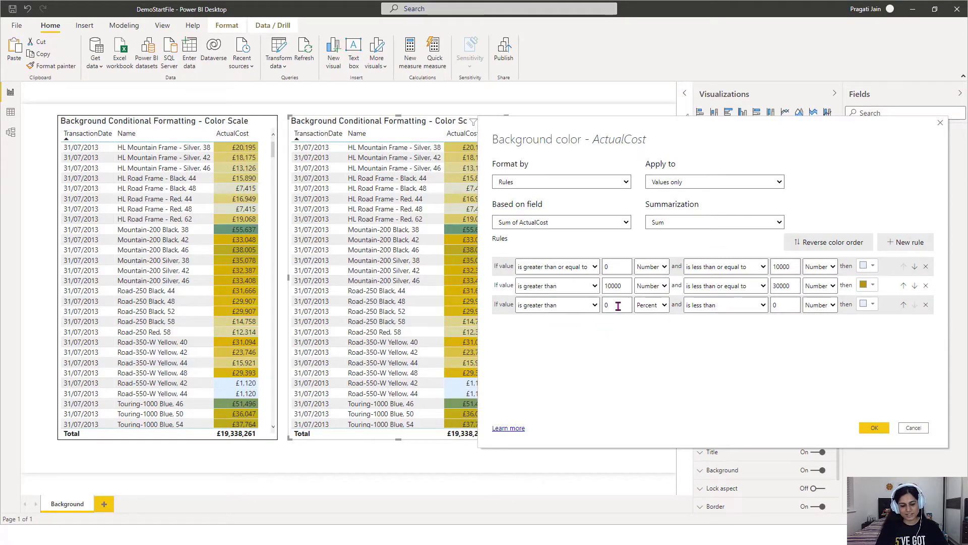
type("30000")
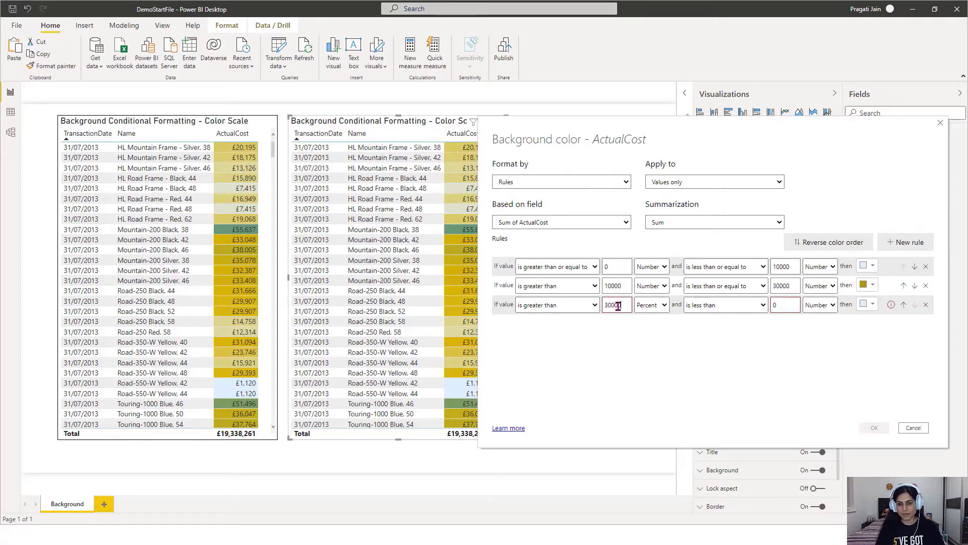
left_click(650, 317)
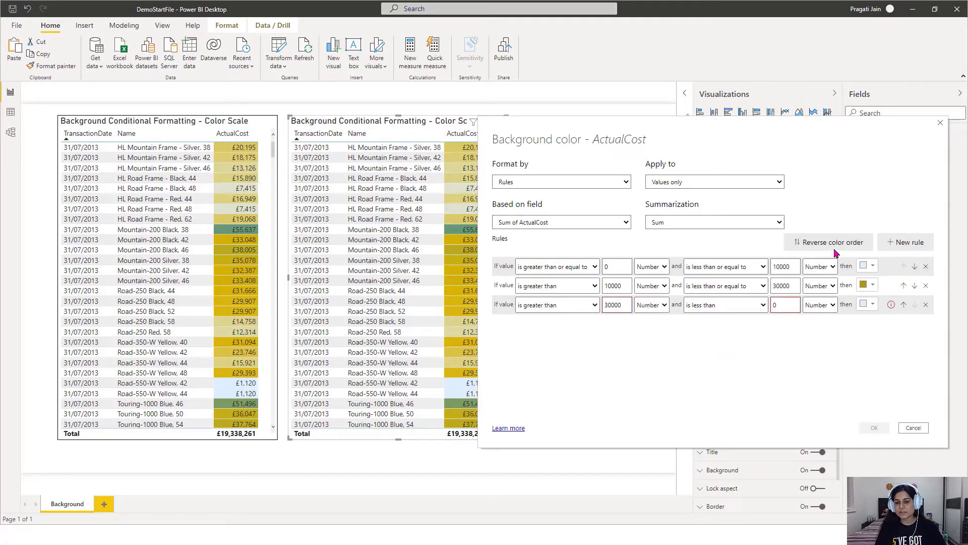
left_click(595, 305)
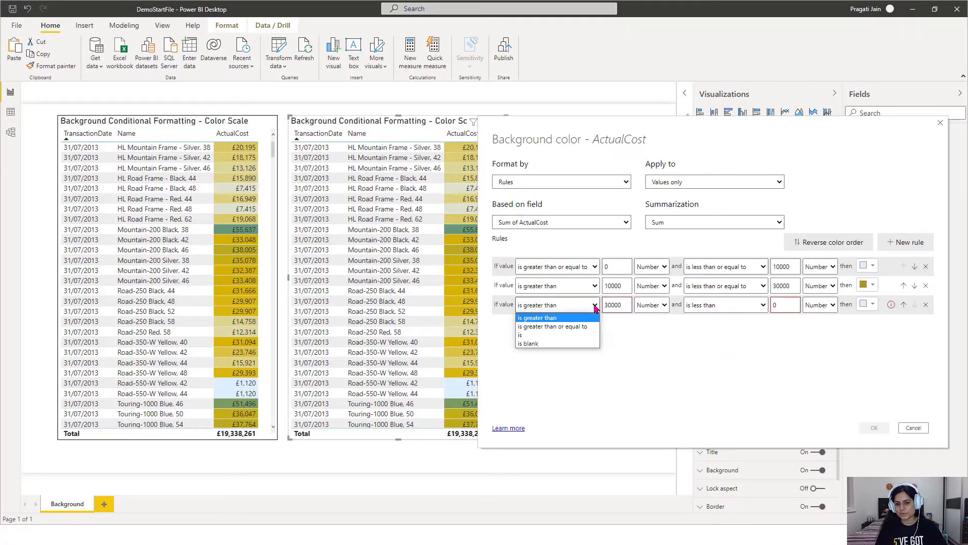
left_click(559, 320)
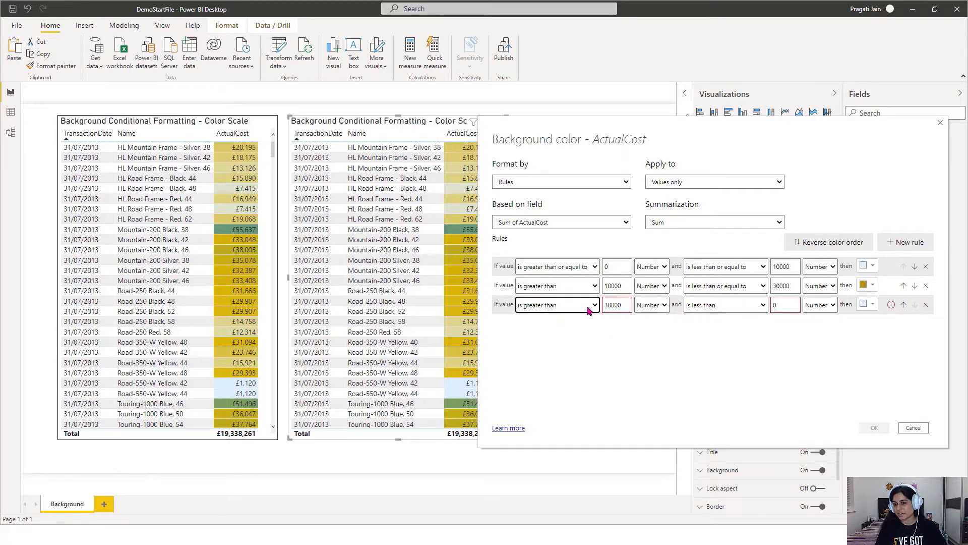
Set the third rule's upper condition to "is less than or equal to" 100000
left_click(784, 305)
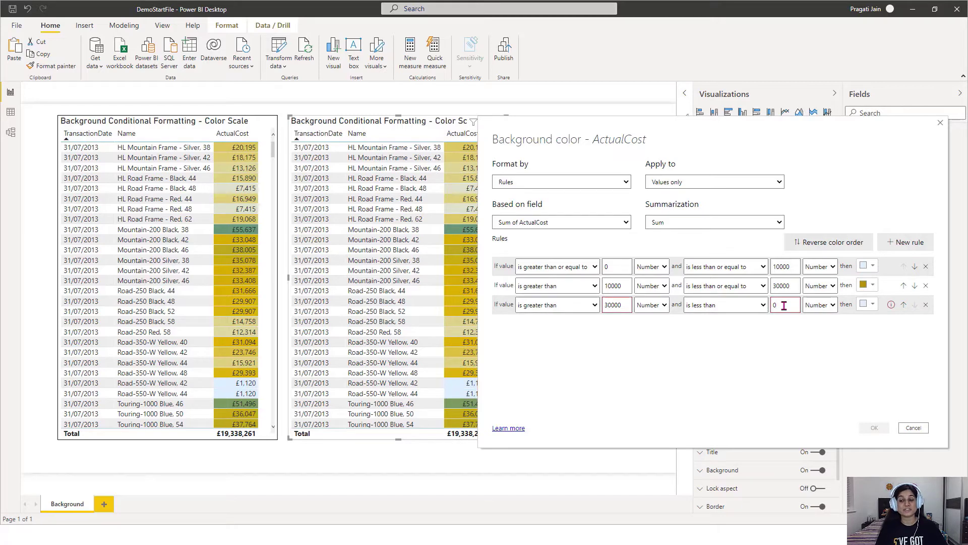
left_click(763, 304)
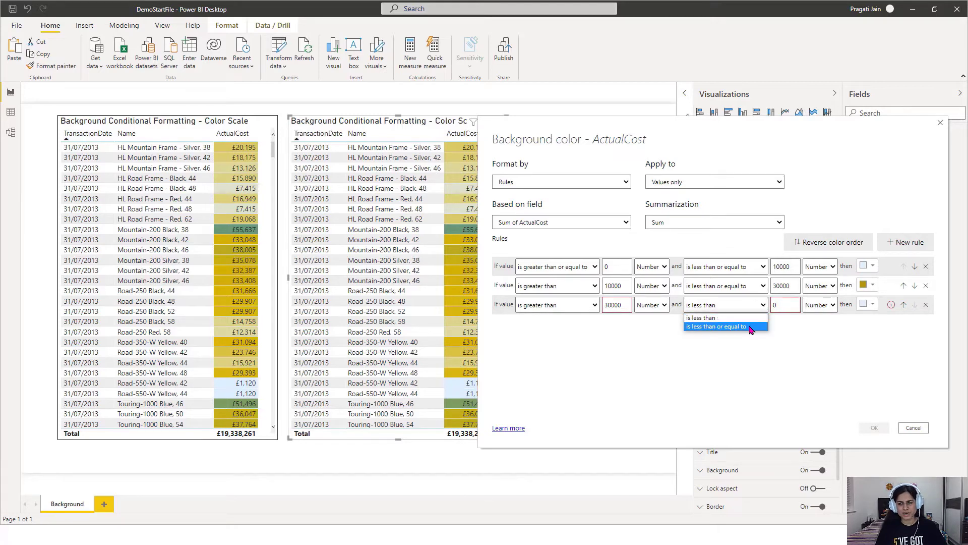
left_click(751, 327)
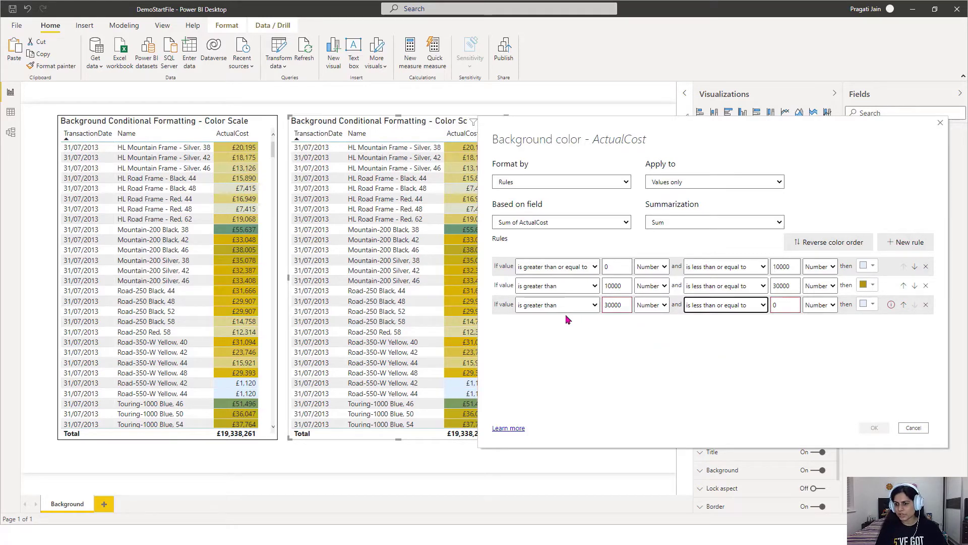
left_click(788, 308)
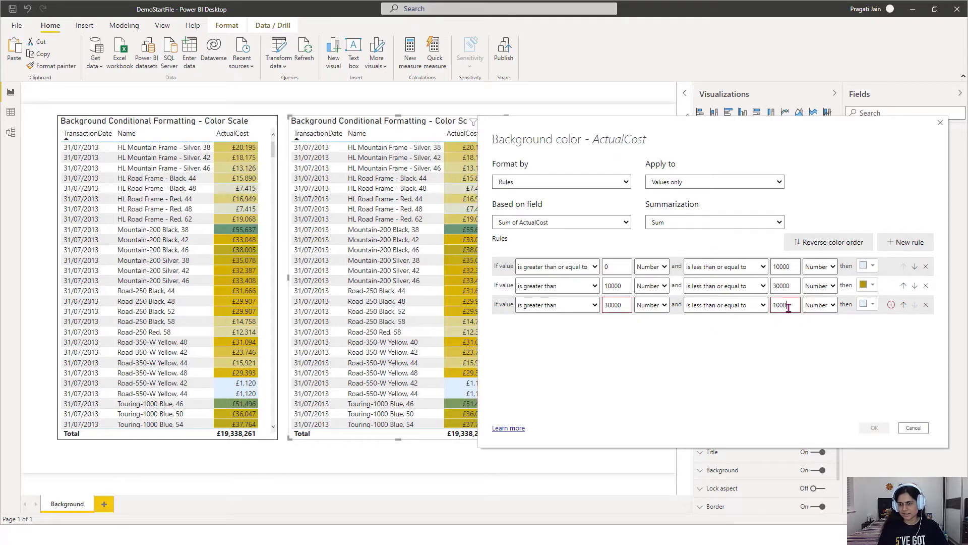
type("100000")
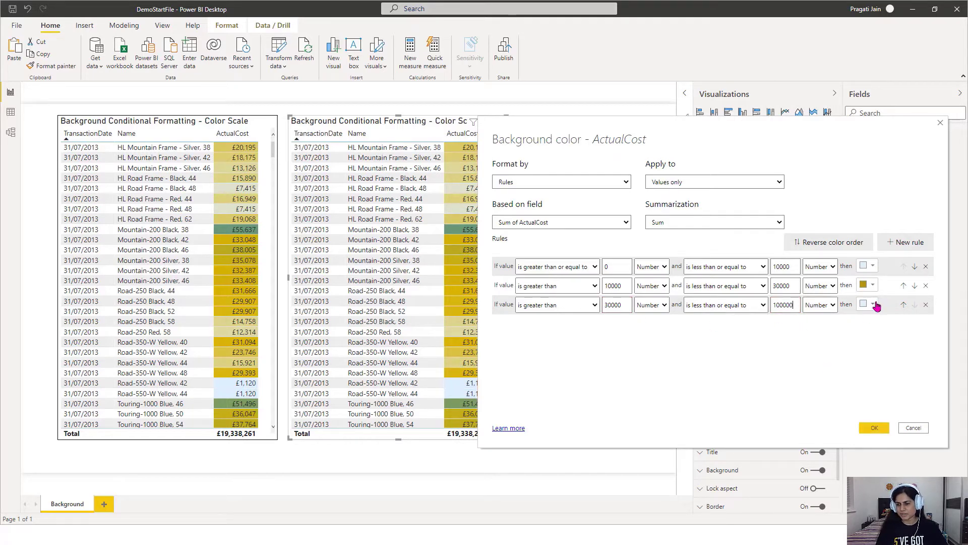
Give the third rule a muted green color and apply the background color rules to the copied table
left_click(872, 304)
left_click(887, 199)
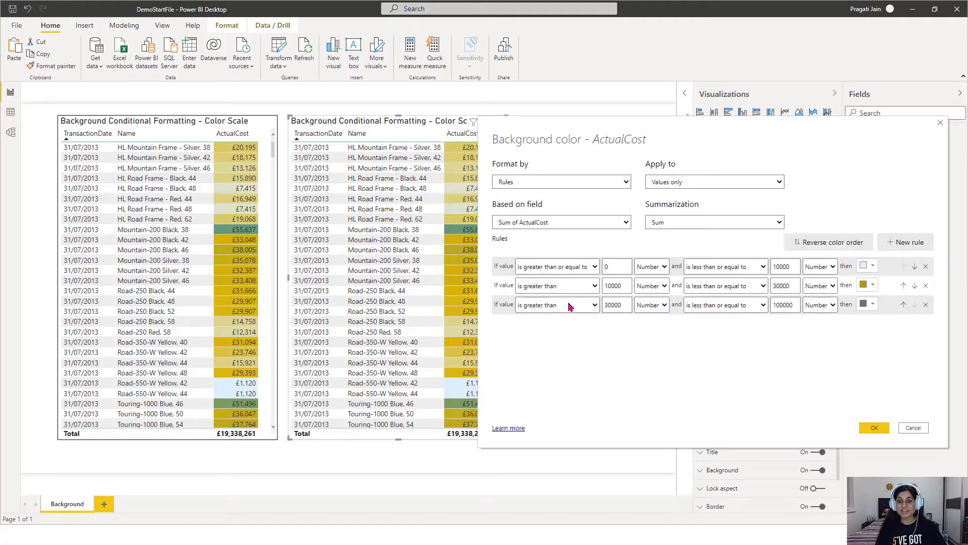
left_click(873, 430)
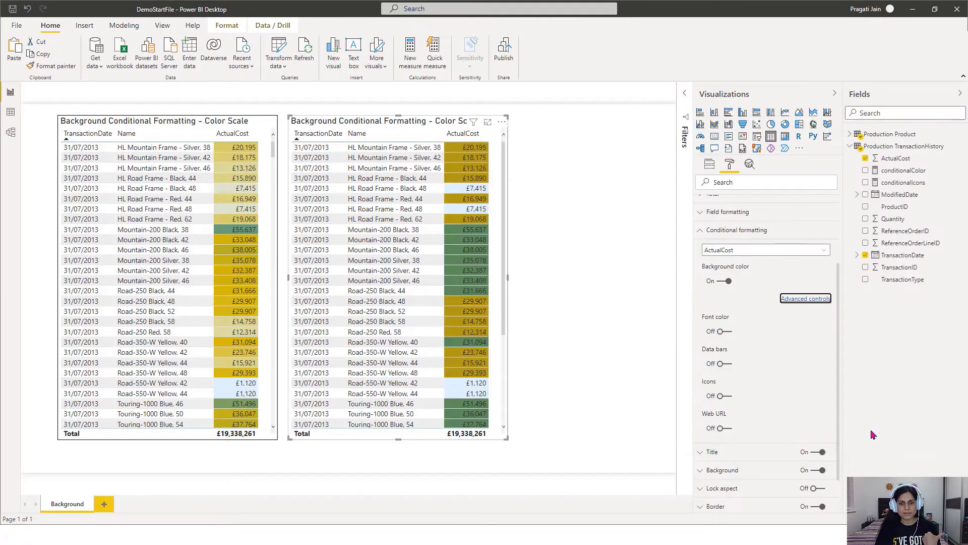
Sort the copied table by ActualCost to examine the colors across the value ranges, and sort it by TransactionDate again
left_click(450, 138)
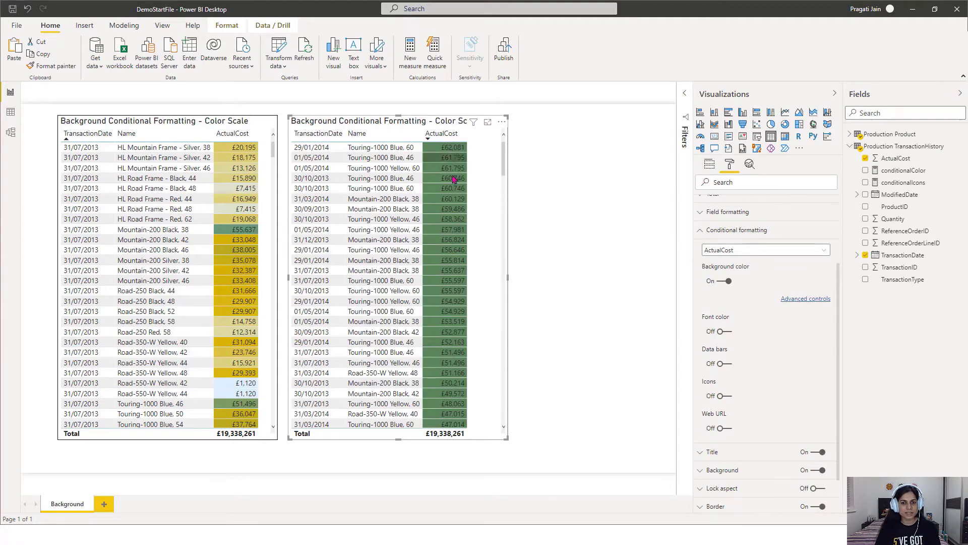
scroll(449, 274, "down", 15)
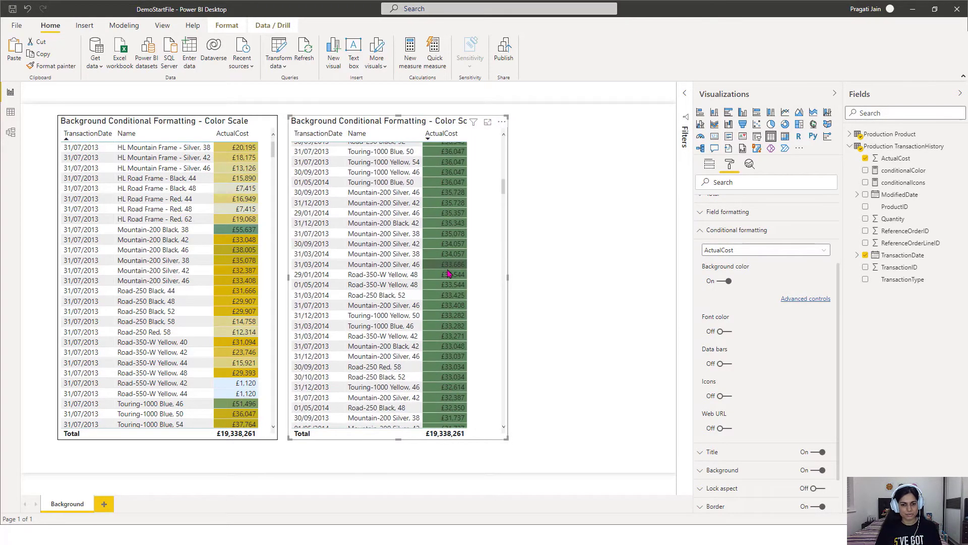
scroll(449, 273, "up", 2)
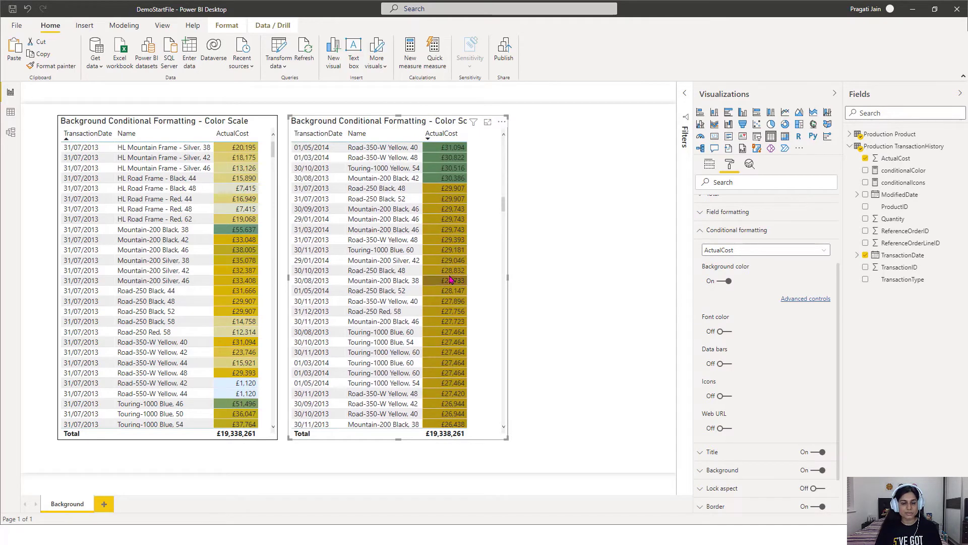
scroll(450, 301, "down", 10)
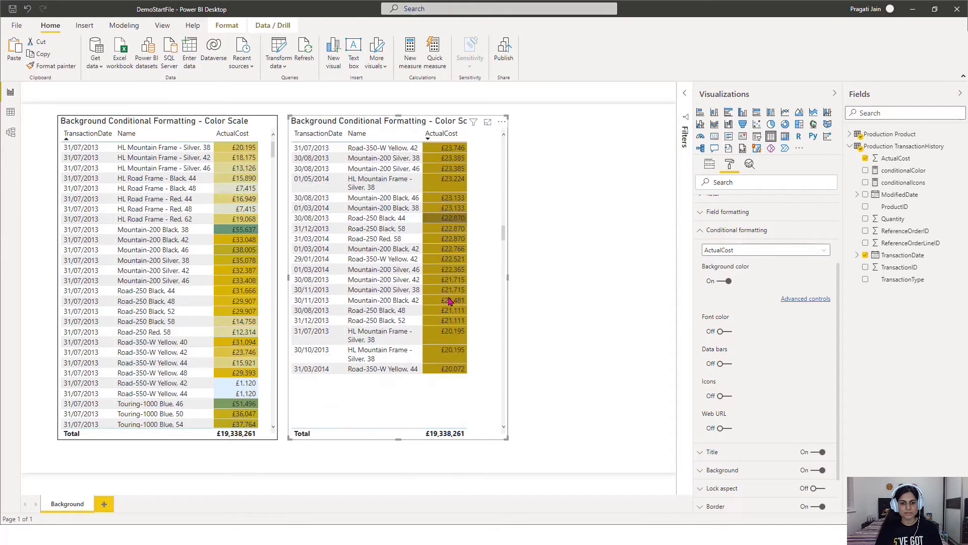
scroll(451, 301, "down", 10)
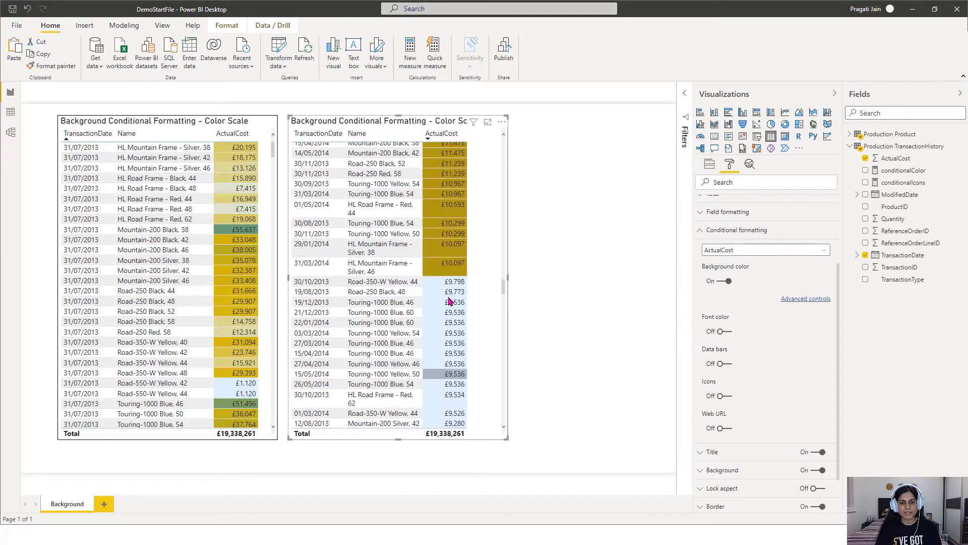
scroll(454, 386, "up", 4)
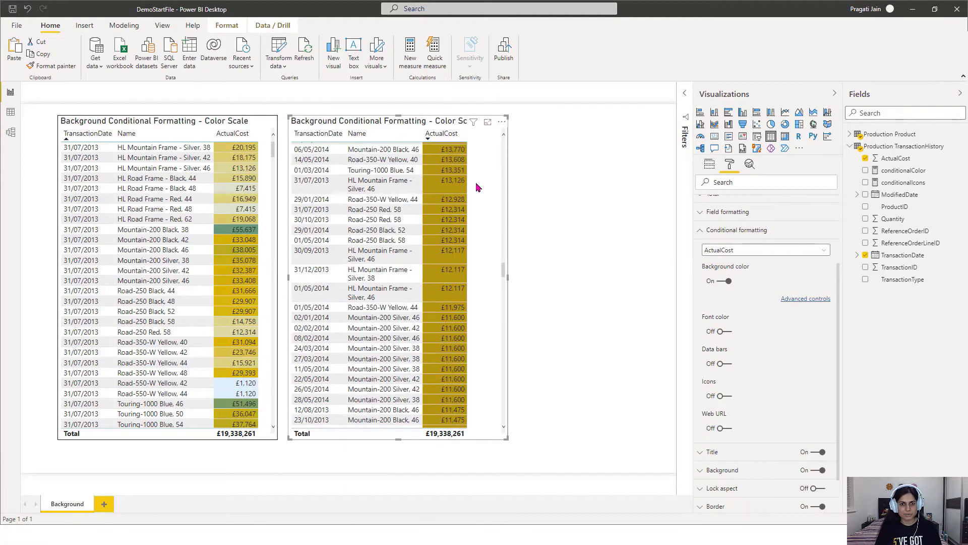
left_click(317, 135)
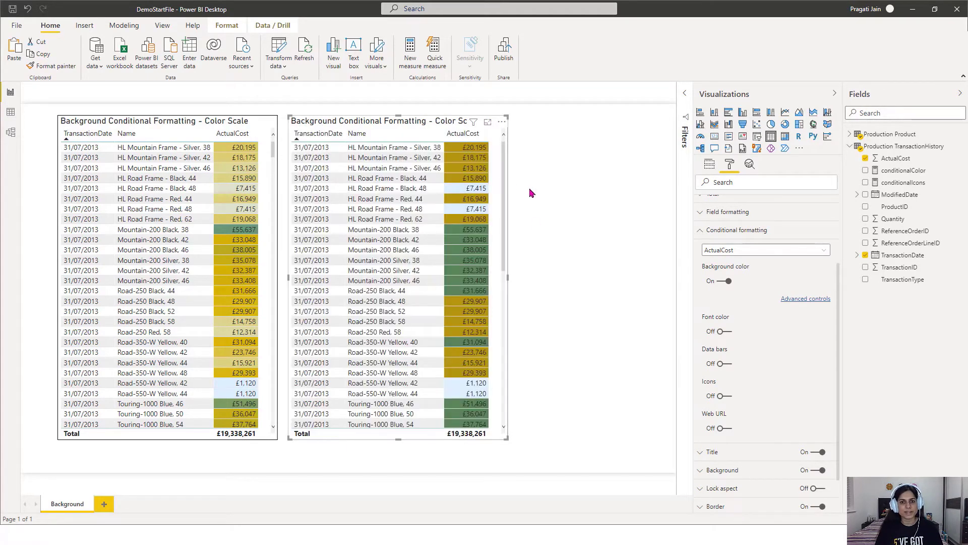
Change the copied table's title to "Background Conditional Formatting - Rules"
left_click(700, 232)
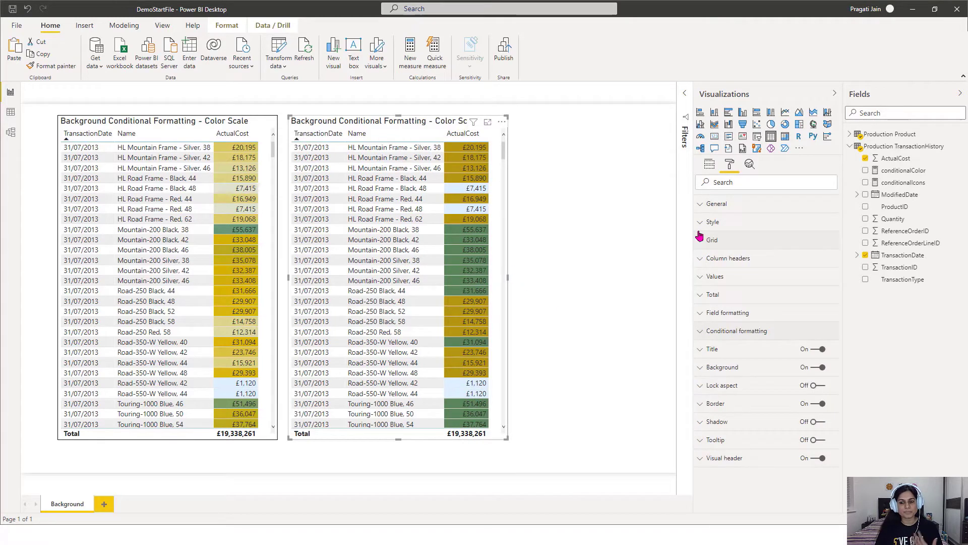
left_click(713, 350)
left_click(781, 379)
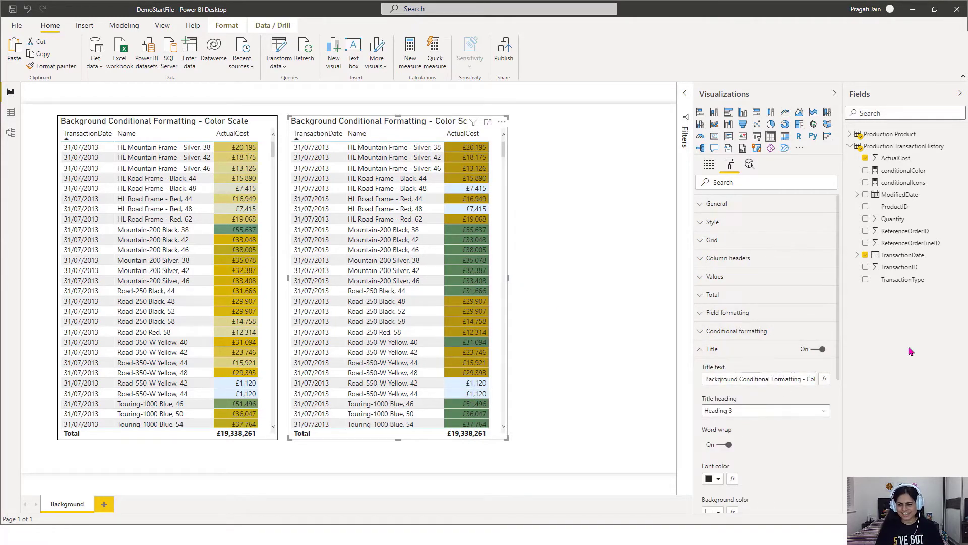
key("Right")
key("Right")
key("Right")
key("Right")
key("Right")
key("Right")
key("Right")
key("Right")
key("Right")
key("Right")
key("Right")
key("Right")
key("Right")
key("Right")
key("Right")
key("Right")
key("Right")
key("Right")
key("Right")
key("Right")
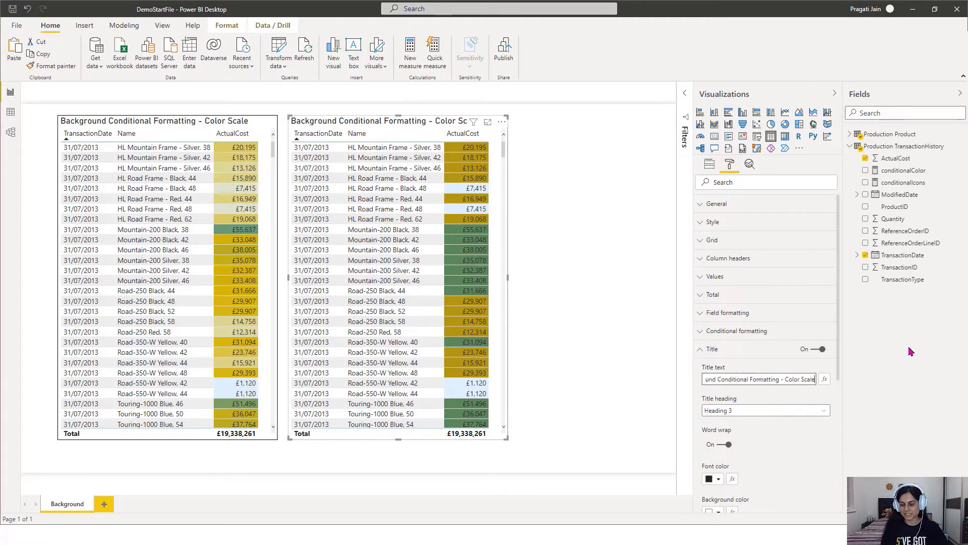
key("BackSpace")
key("BackSpace")
key("BackSpace")
key("BackSpace")
key("BackSpace")
key("BackSpace")
key("BackSpace")
key("BackSpace")
key("BackSpace")
key("BackSpace")
key("BackSpace")
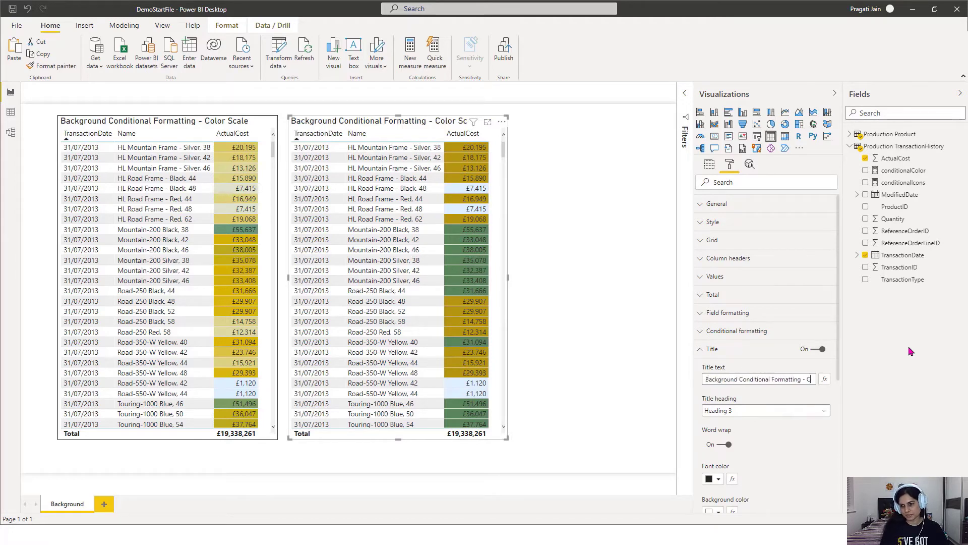
type("Rules")
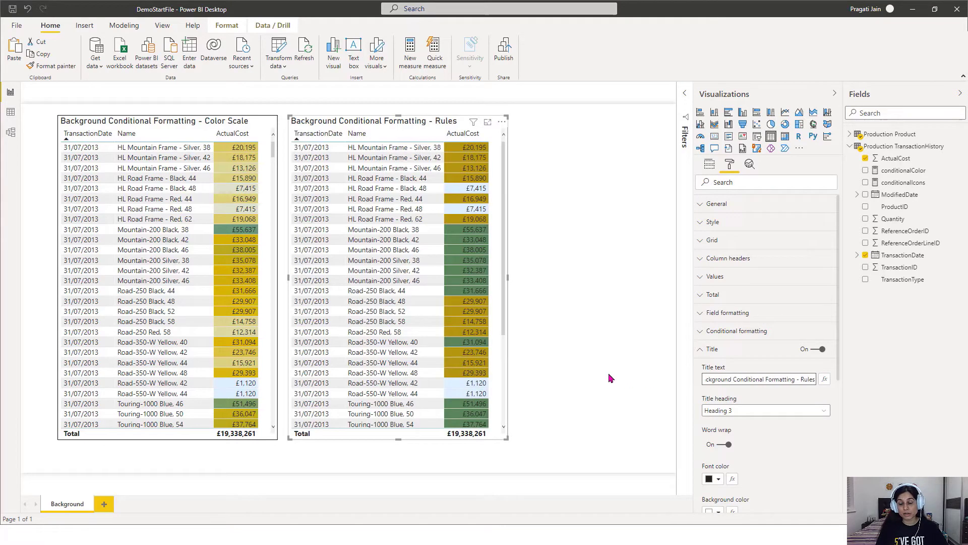
left_click(699, 349)
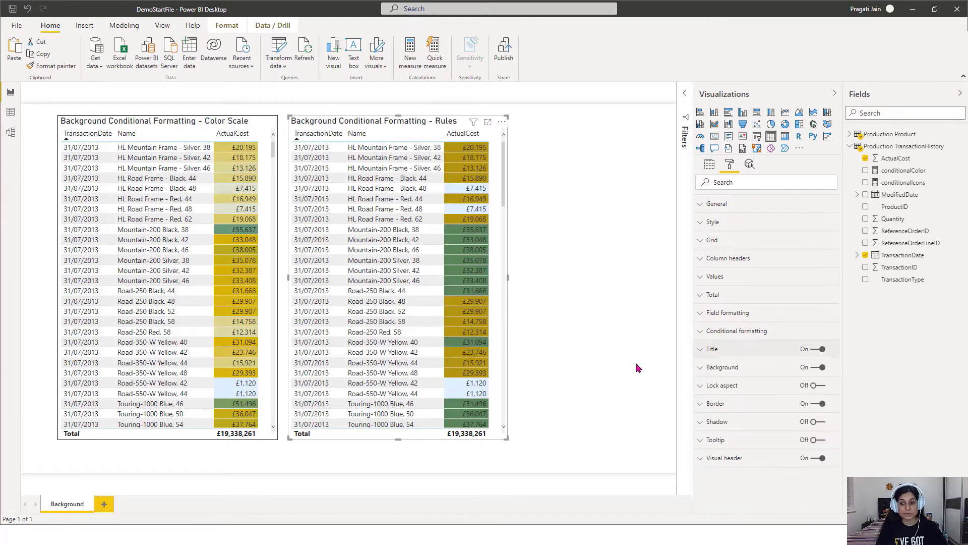
left_click(632, 368)
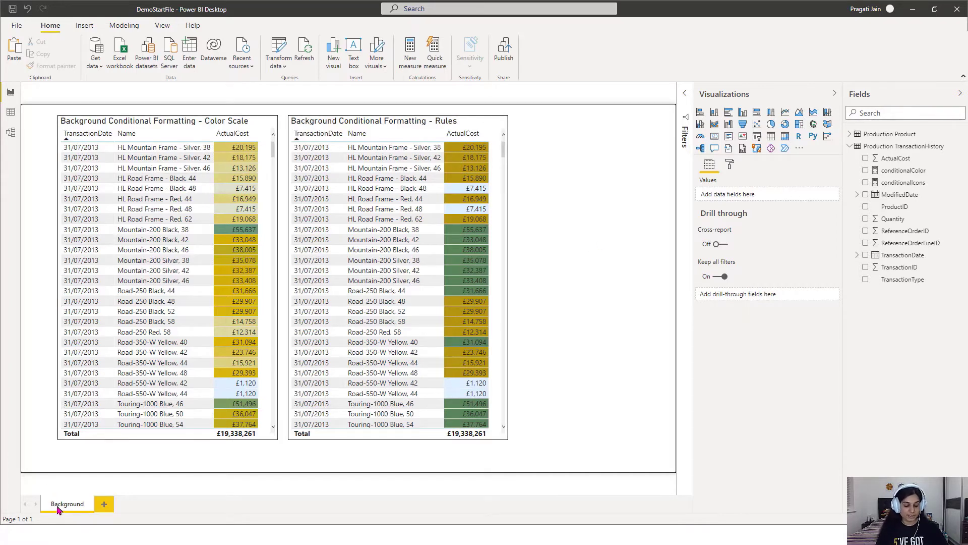
key("alt+Tab")
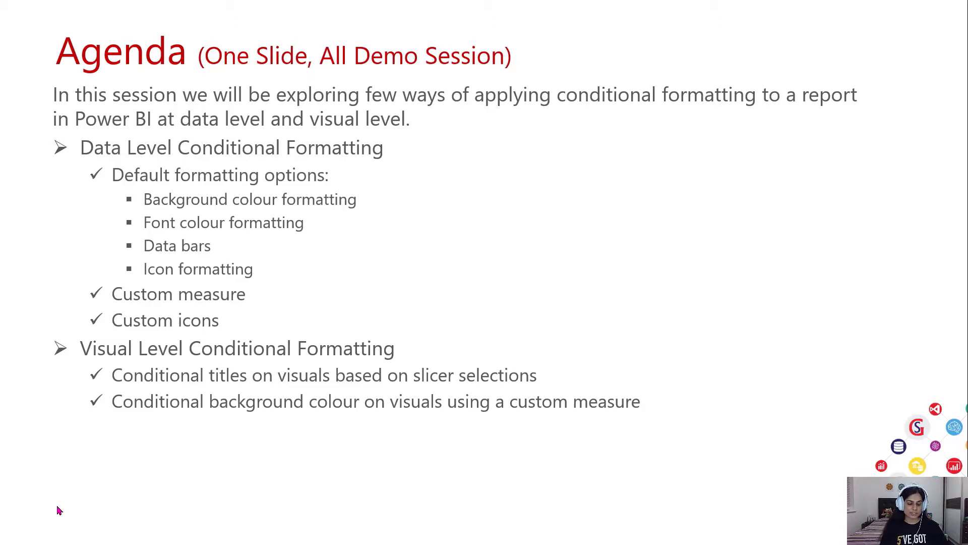
key("alt+Tab")
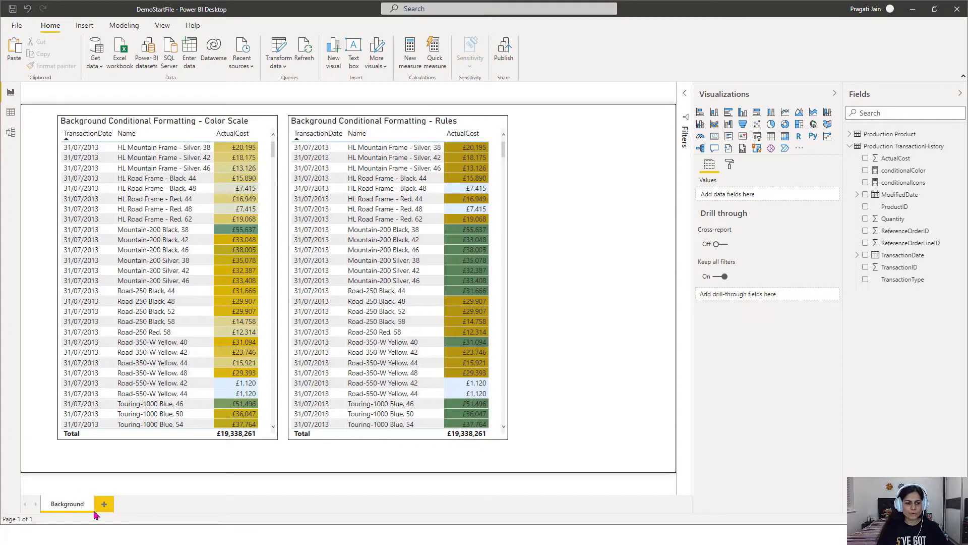
Duplicate the Background report page and rename the duplicate page as Font
right_click(79, 509)
left_click(93, 493)
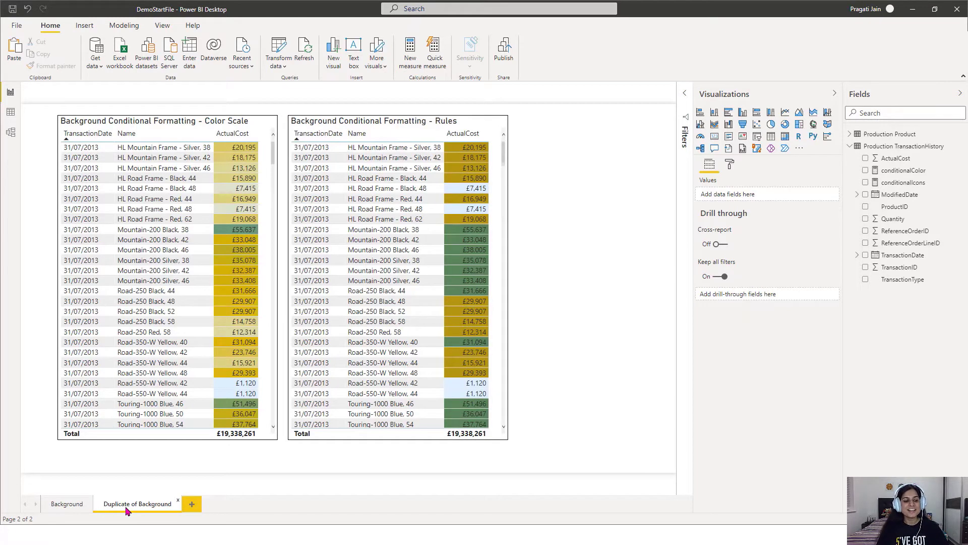
right_click(126, 511)
left_click(145, 476)
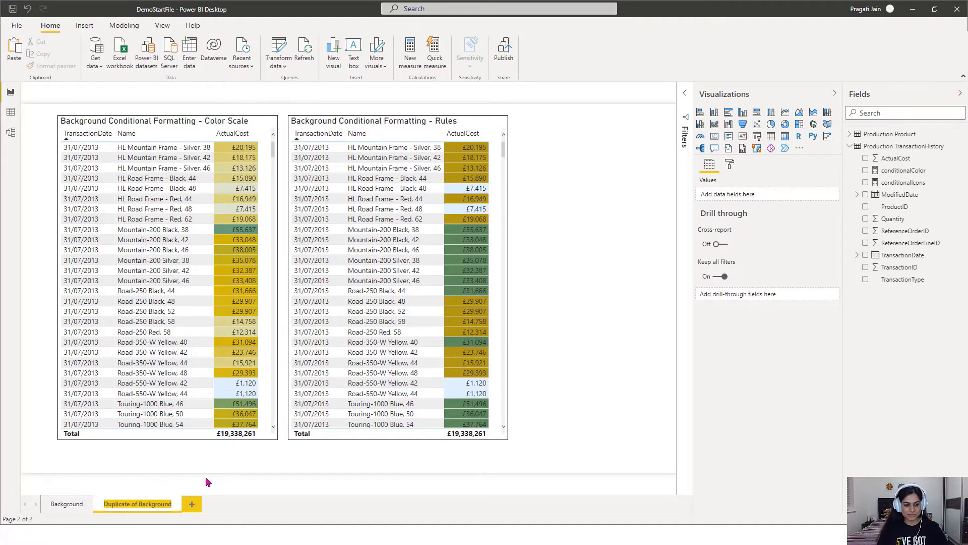
type("Font")
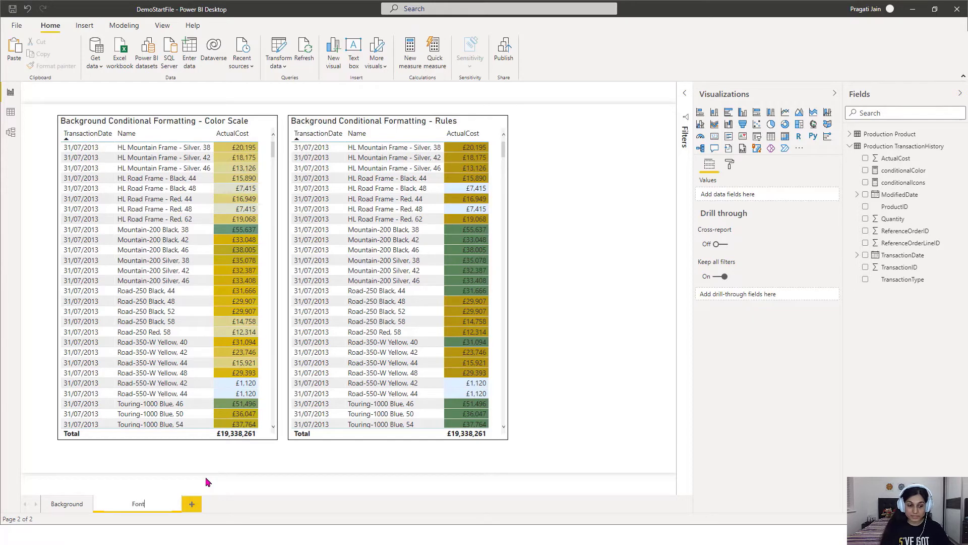
key("Return")
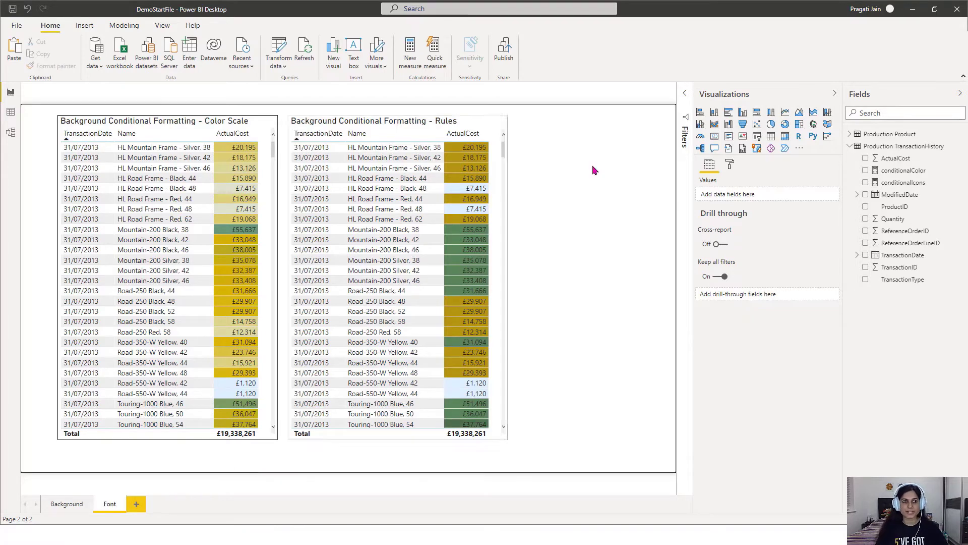
Delete the "Background Conditional Formatting - Rules" table from the Font page
left_click(186, 129)
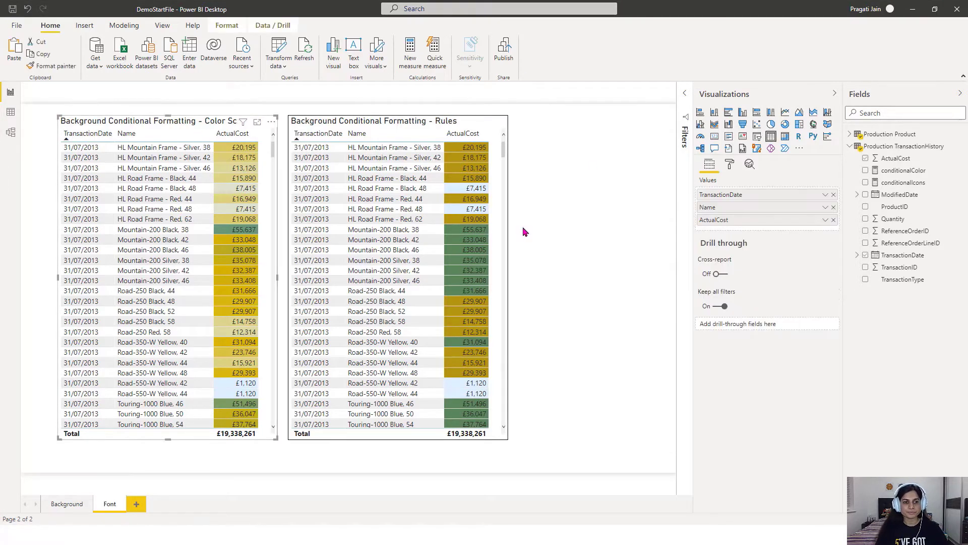
left_click(730, 165)
left_click(400, 126)
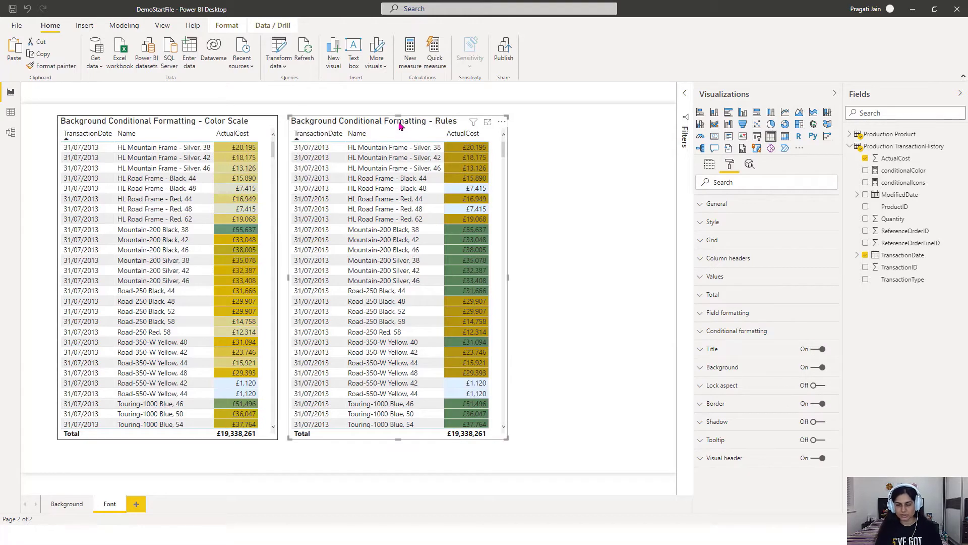
key("Delete")
Change the remaining table's title to "Font Conditional Formatting - Color Scale"
left_click(160, 127)
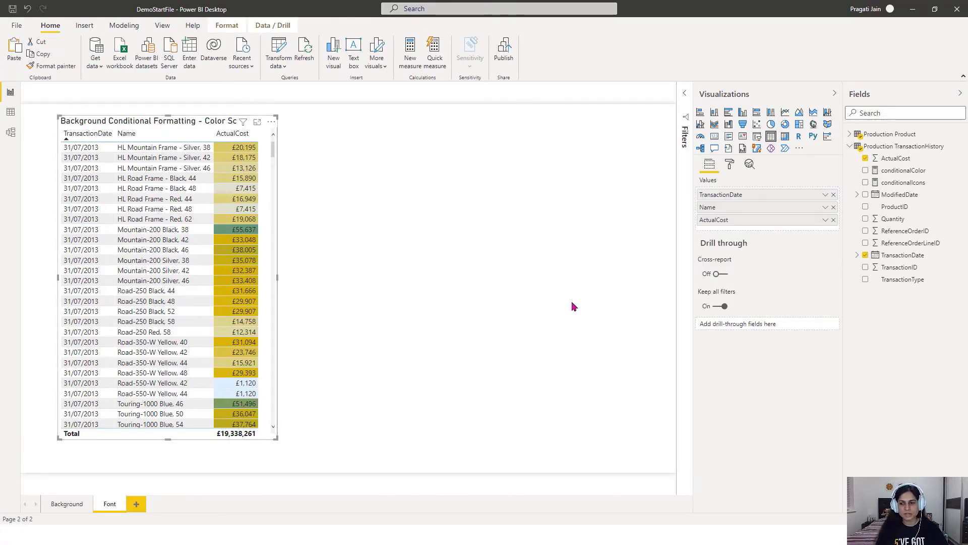
left_click(731, 165)
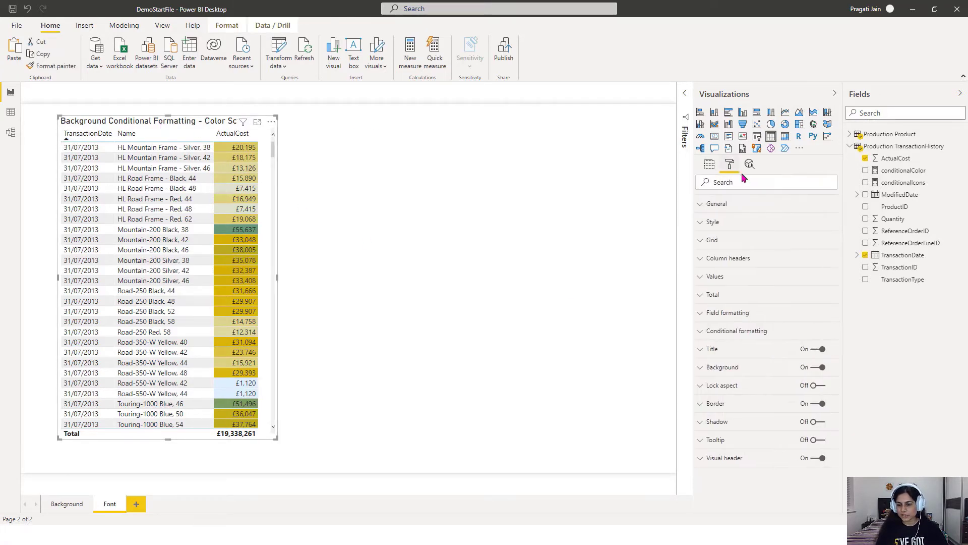
left_click(712, 349)
left_click_drag(739, 379, 700, 384)
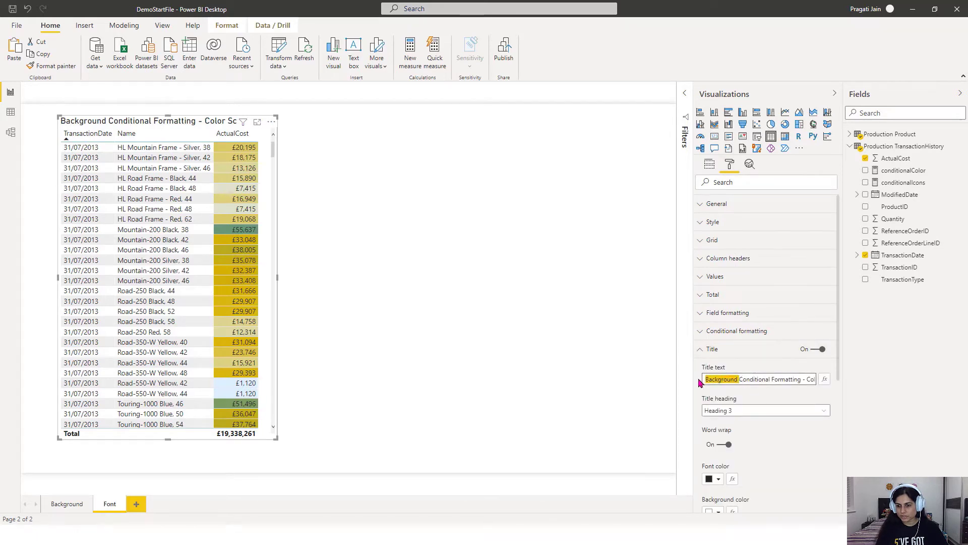
type("Font")
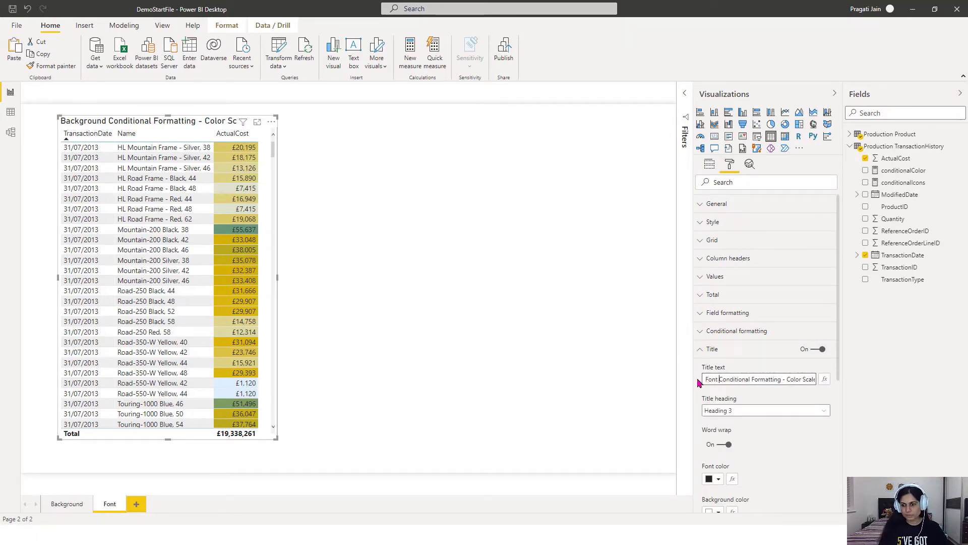
left_click(700, 349)
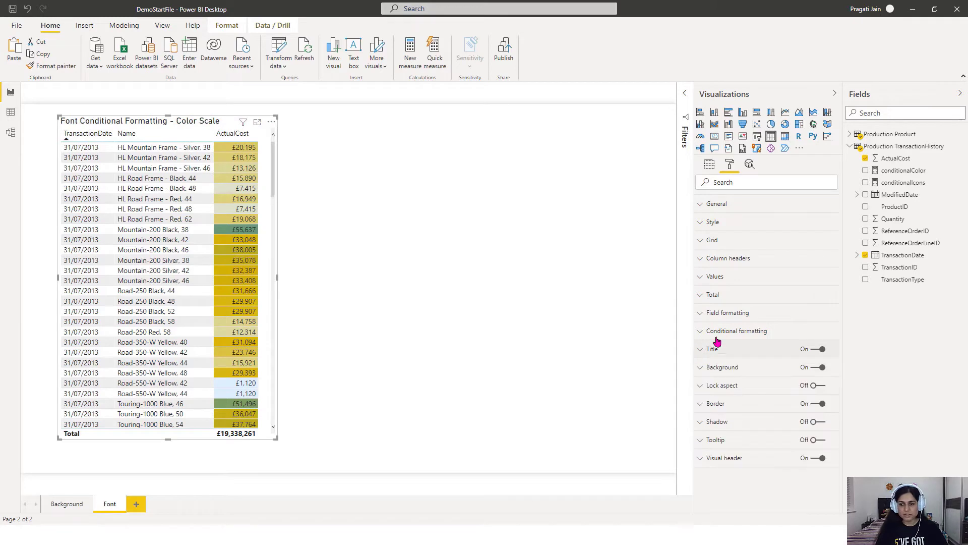
Turn on font color conditional formatting for the table's Name column
left_click(700, 333)
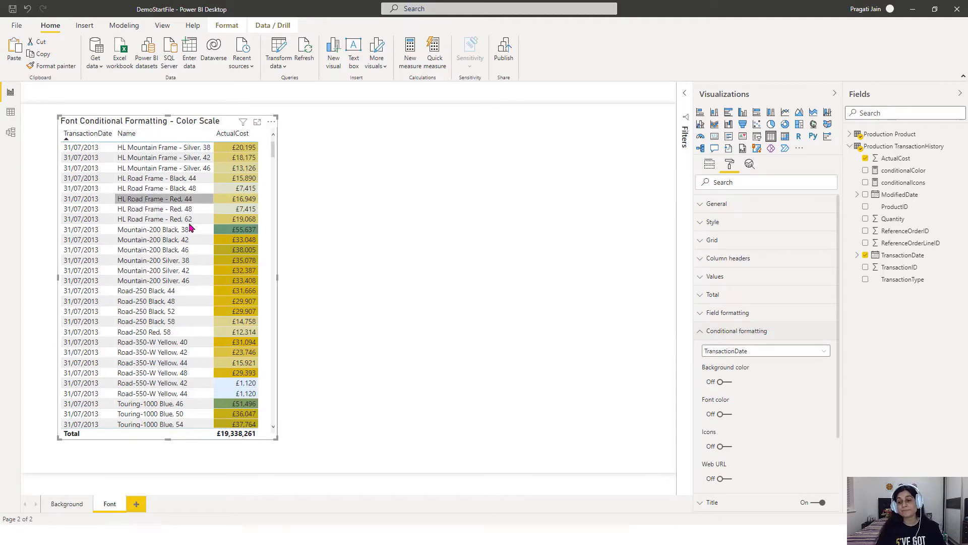
scroll(809, 373, "down", 1)
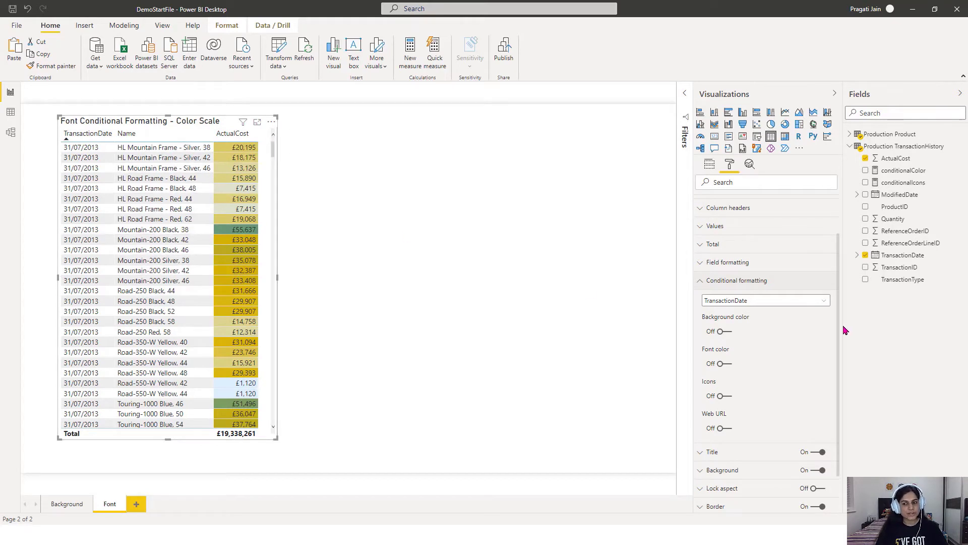
left_click(821, 307)
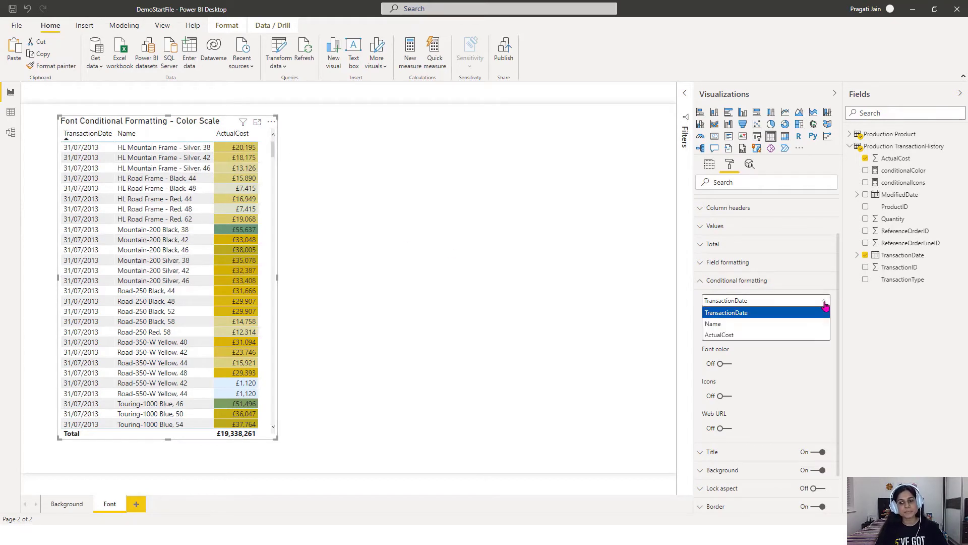
left_click(790, 328)
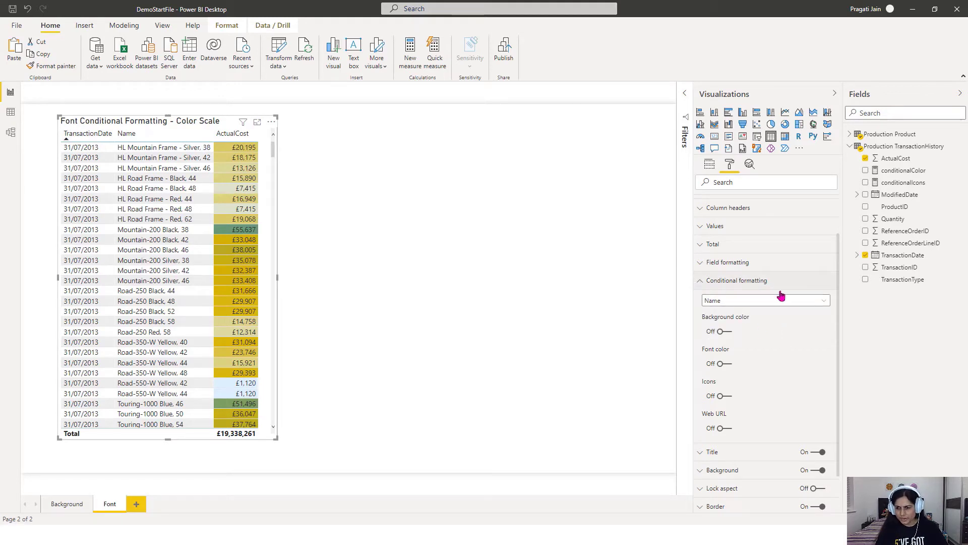
left_click(824, 301)
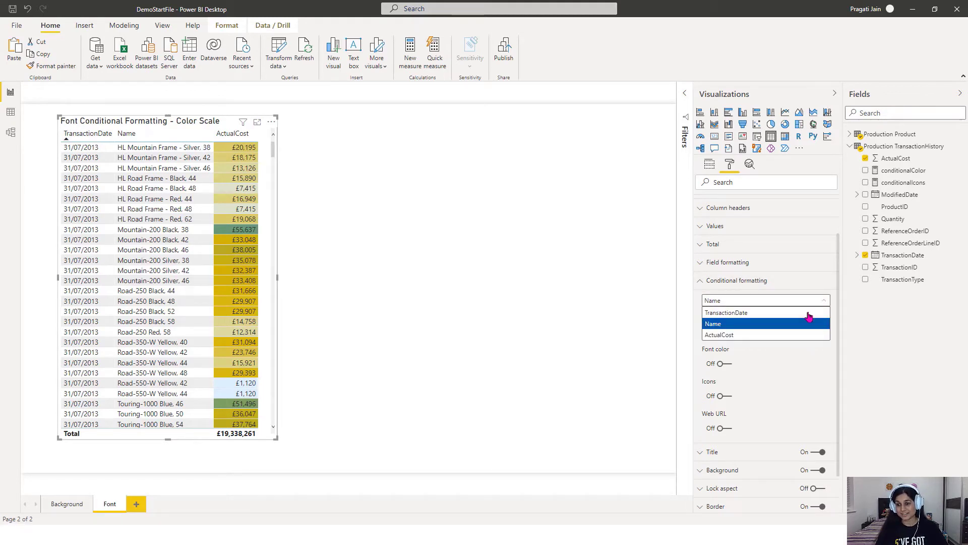
left_click(780, 324)
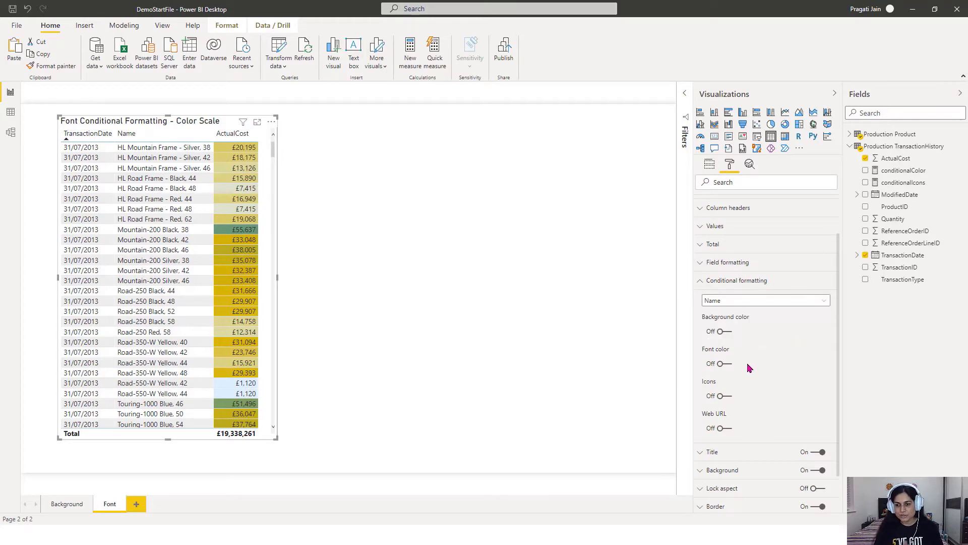
left_click(726, 364)
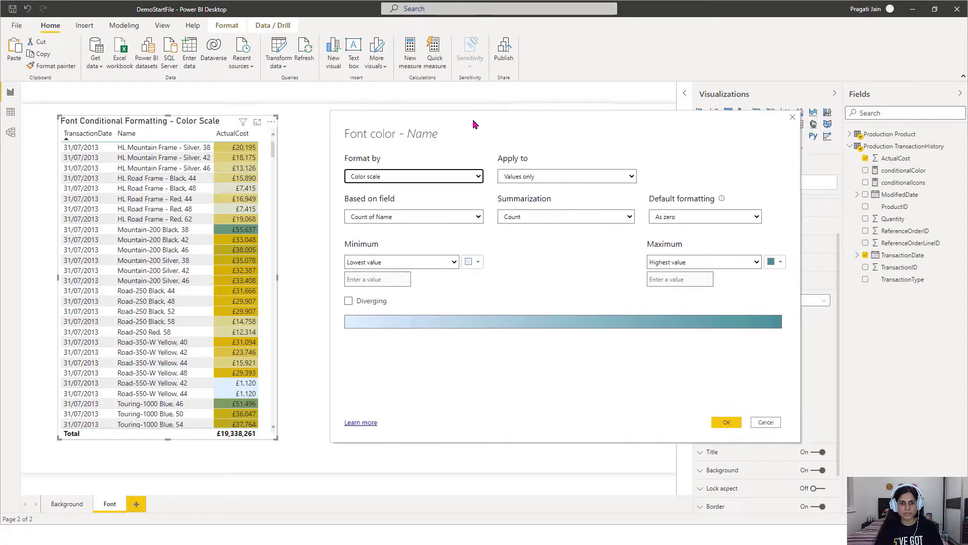
Format the Name font color by a diverging color scale based on the sum of ActualCost and apply it
left_click(460, 175)
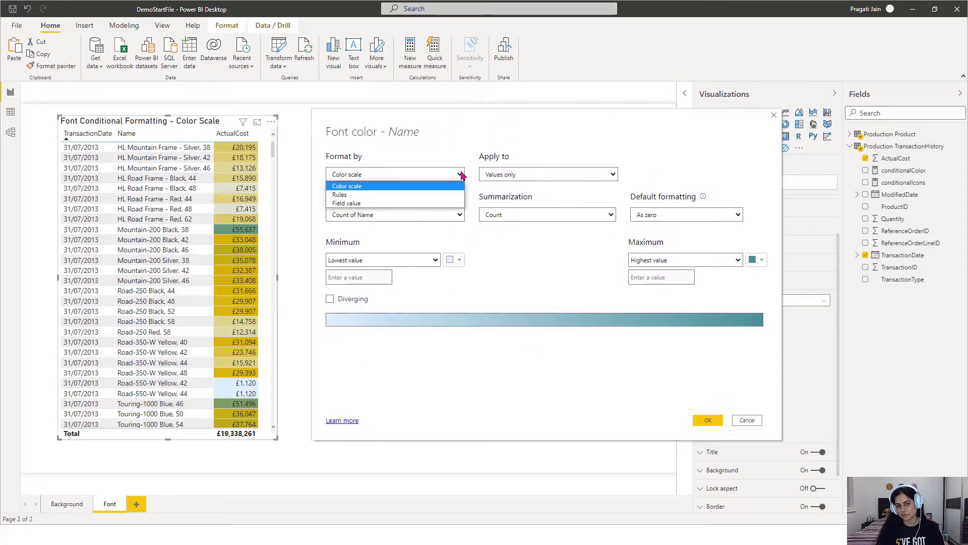
left_click(424, 190)
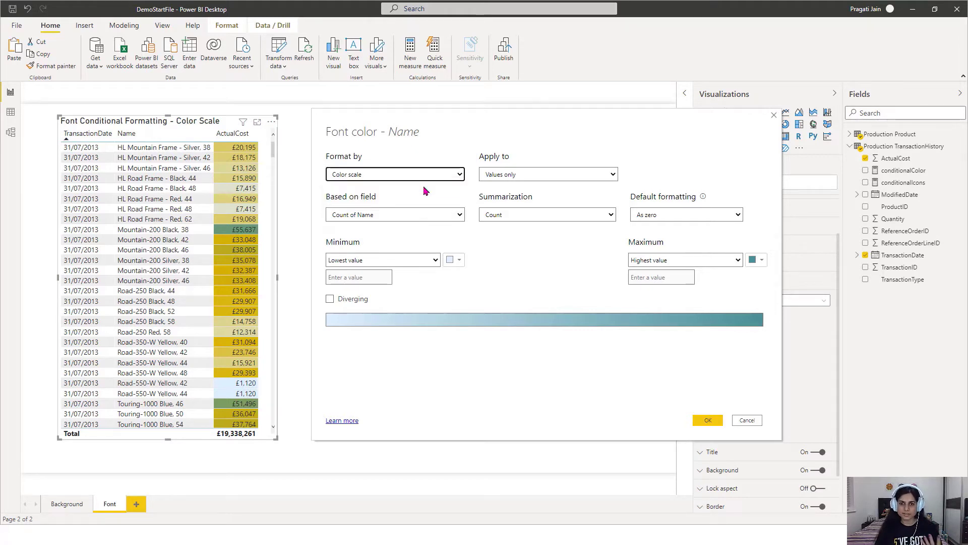
left_click(460, 215)
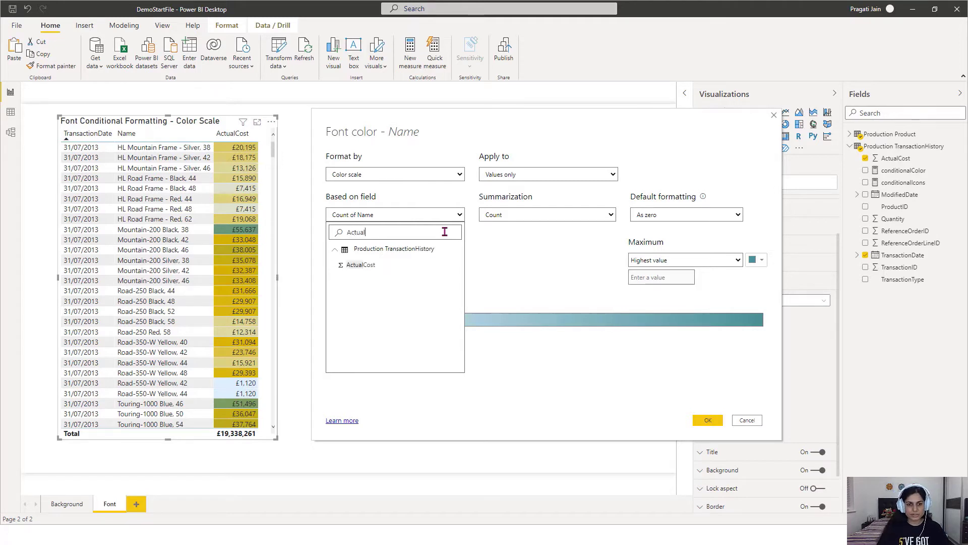
left_click(401, 269)
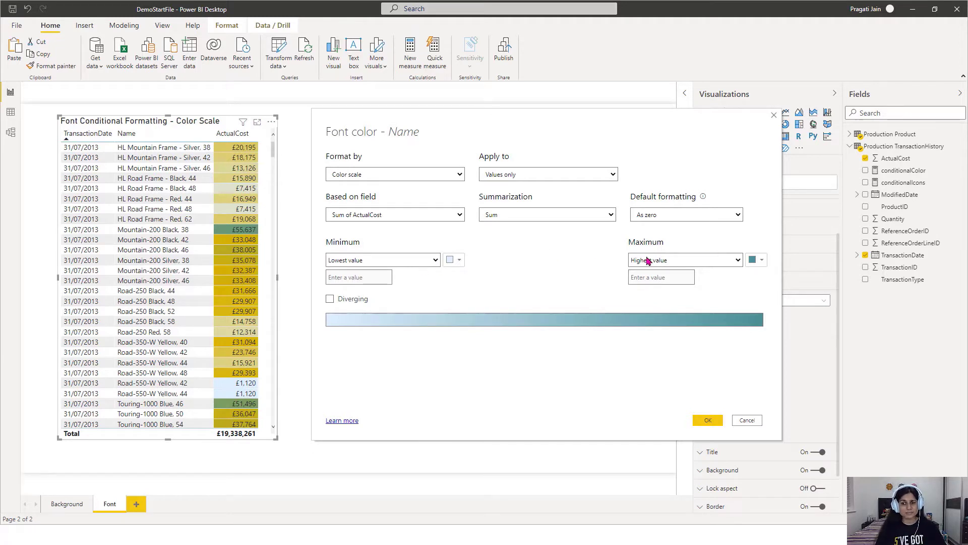
left_click(330, 299)
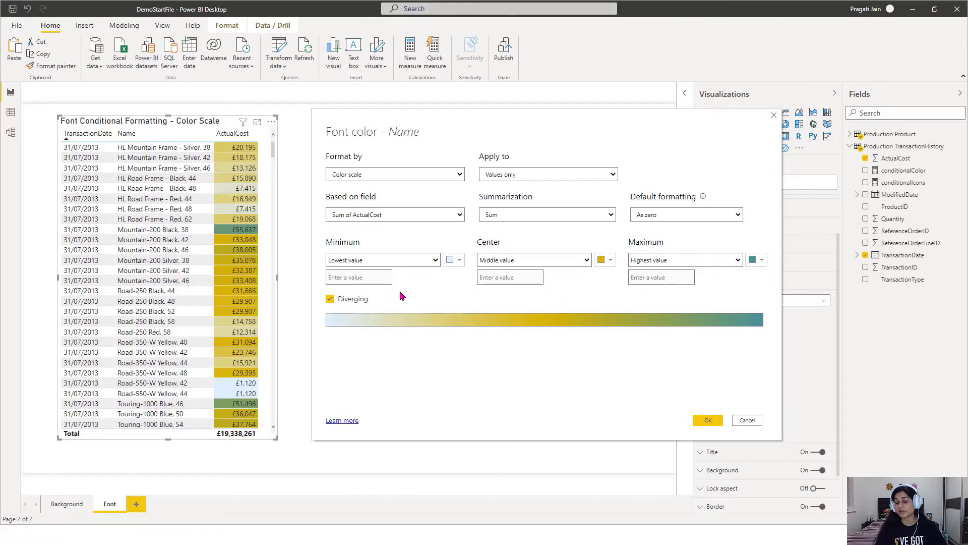
left_click(707, 422)
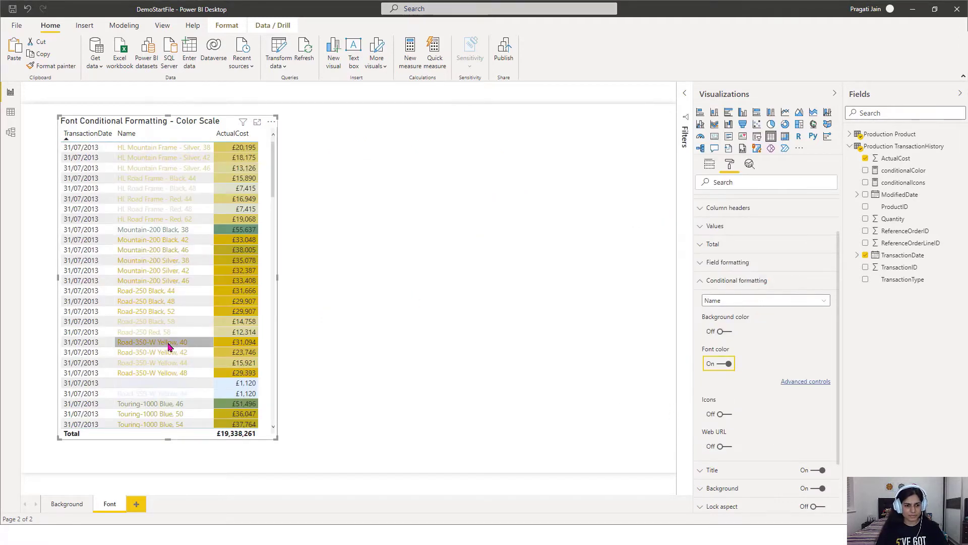
Expand the table to full view to examine the Name font colors across the rows, and return to the report
left_click(257, 122)
scroll(118, 339, "down", 10)
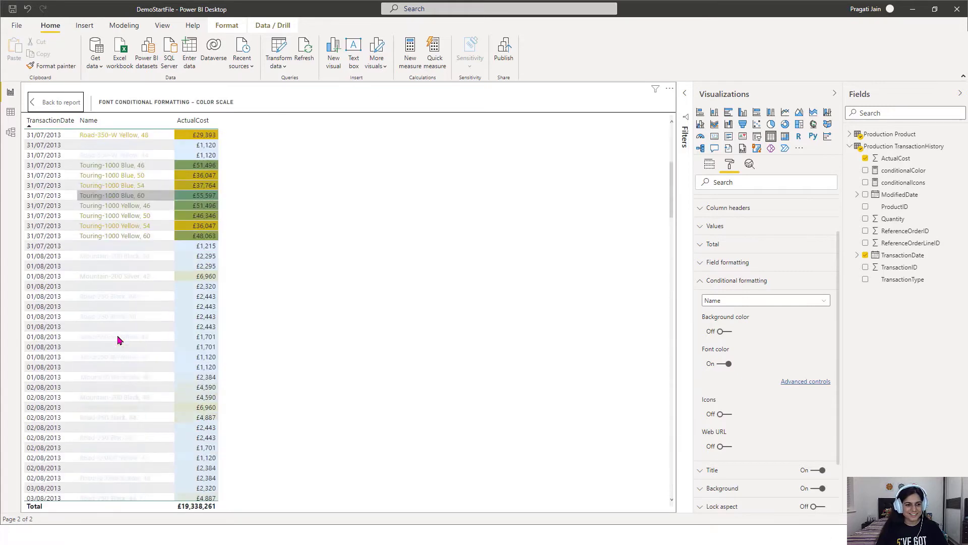
scroll(118, 338, "up", 10)
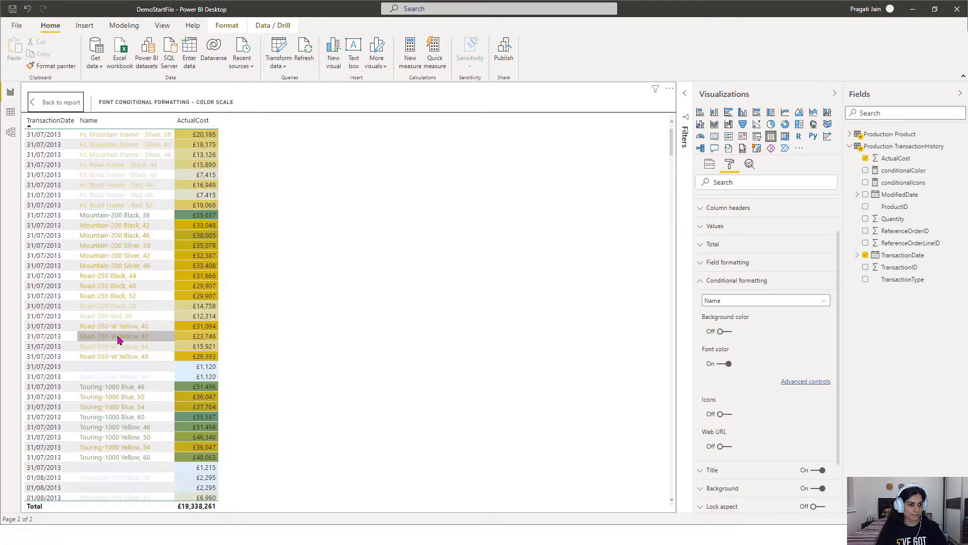
left_click(53, 102)
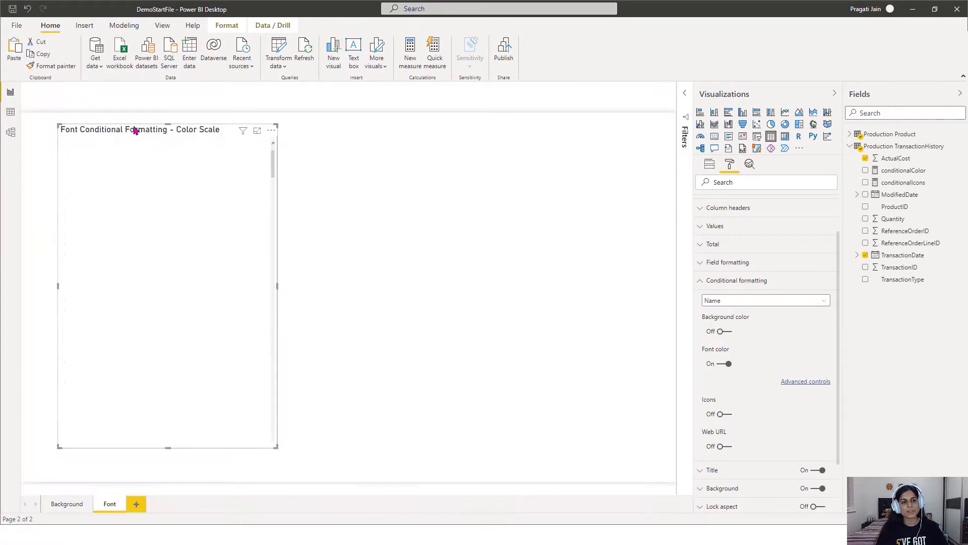
left_click(426, 234)
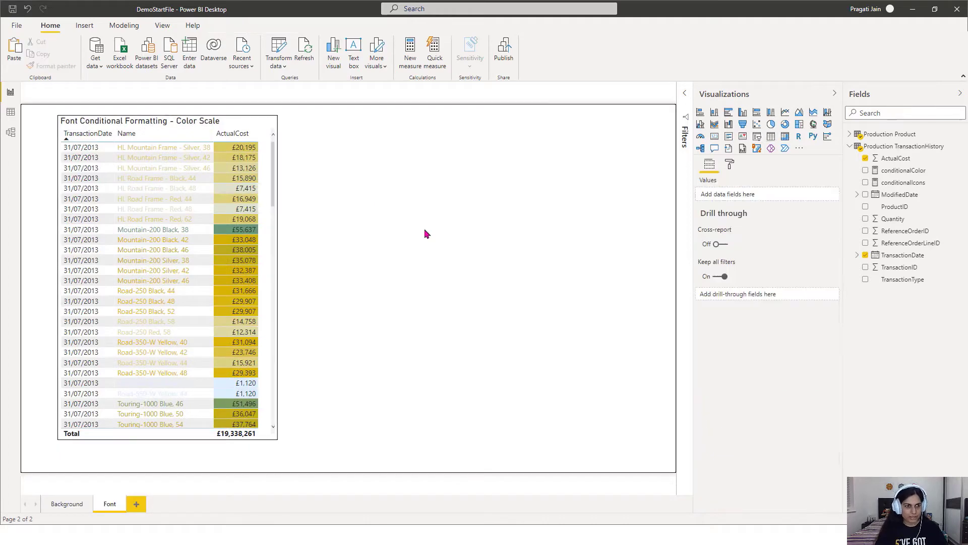
Duplicate the font color scale table, place the copy beside the original, and open the copy's formatting options
left_click(181, 129)
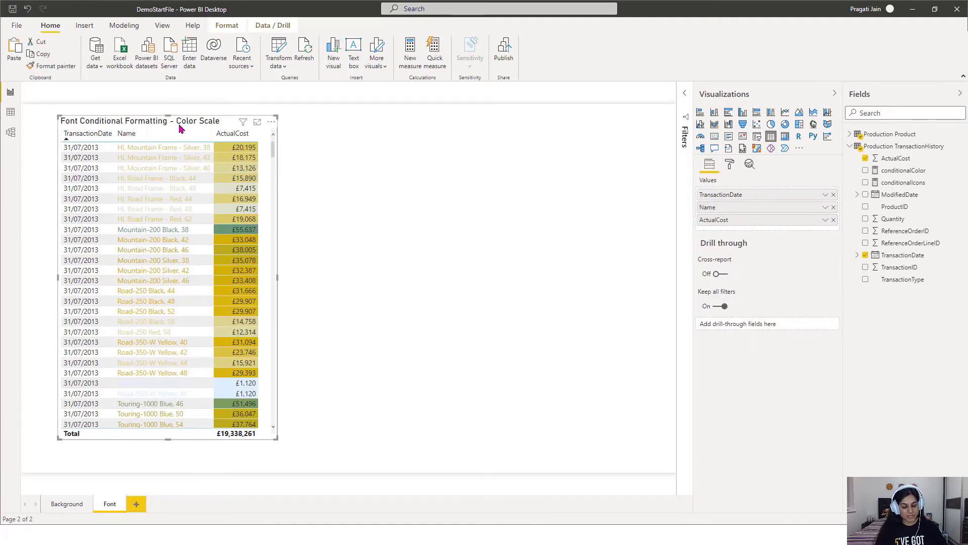
key("ctrl+c")
key("ctrl+v")
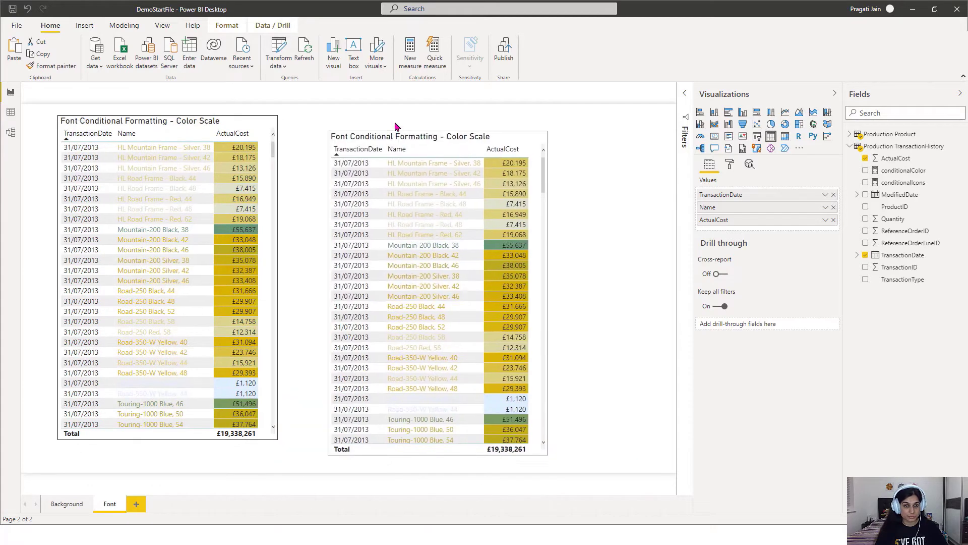
left_click_drag(396, 126, 359, 110)
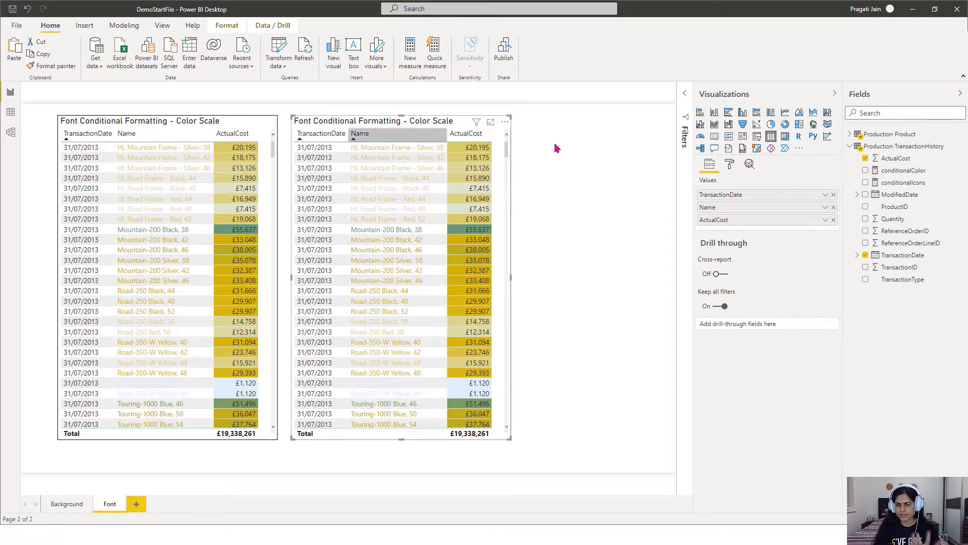
left_click(729, 165)
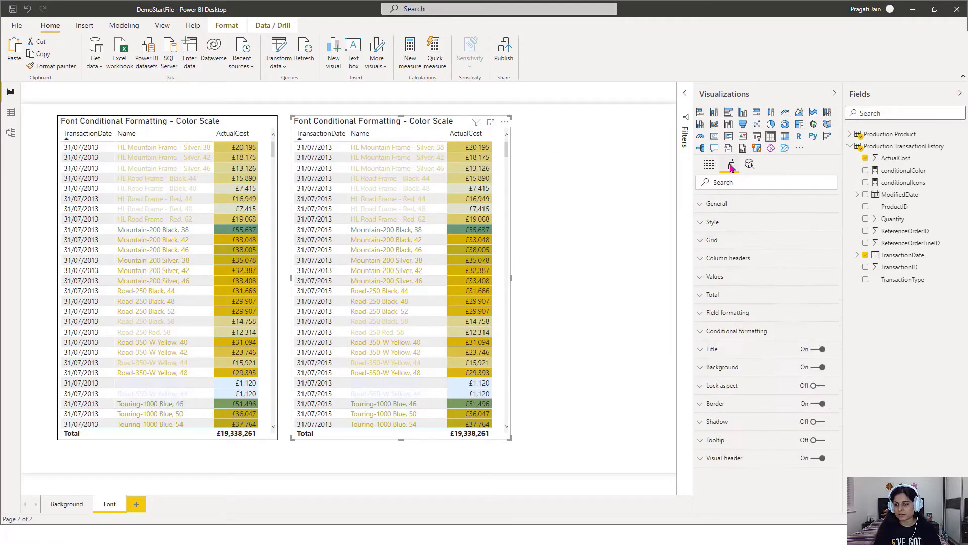
Change the duplicated table's title to "Font Conditional Formatting - Rules"
left_click(711, 349)
left_click_drag(786, 382, 813, 381)
type("R")
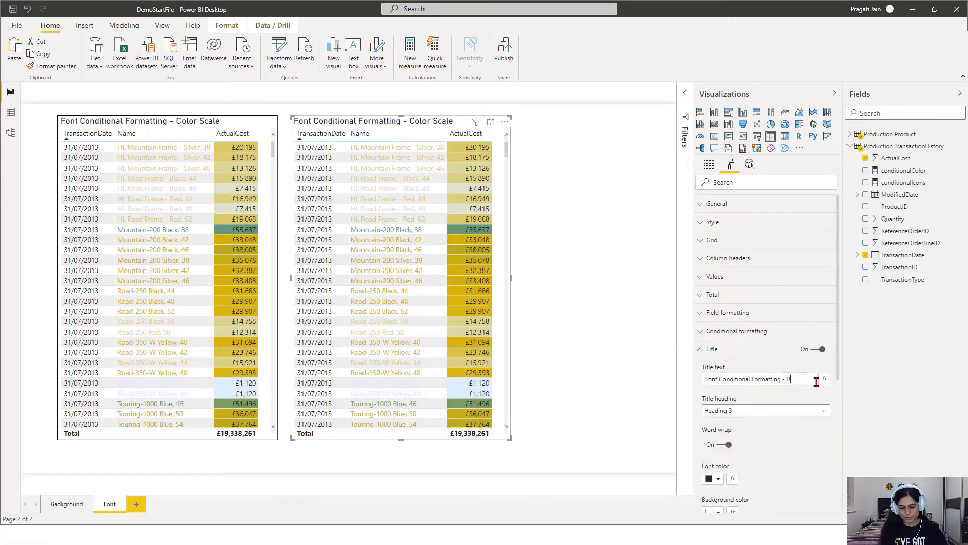
type("ules")
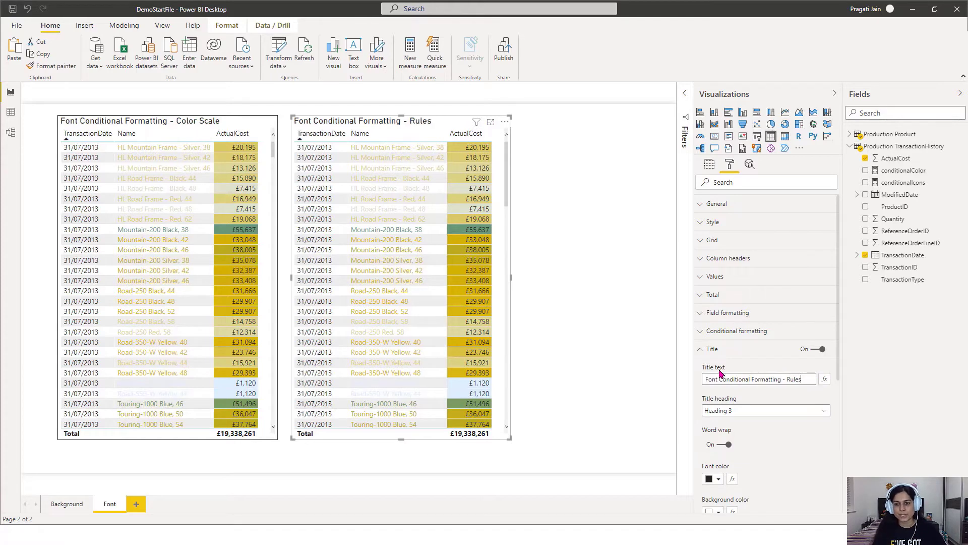
left_click(701, 353)
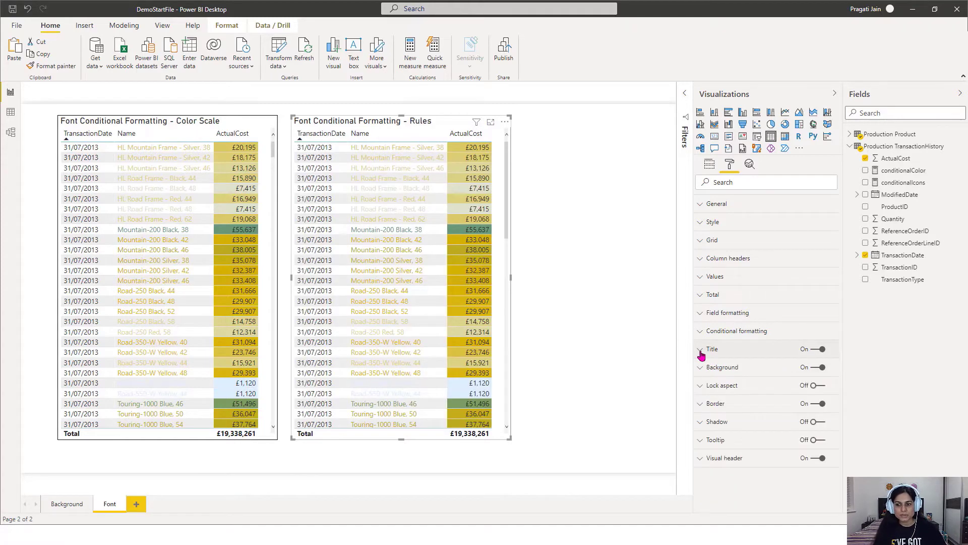
Open the advanced font color settings for the Name column and set the formatting to be by Rules
left_click(704, 315)
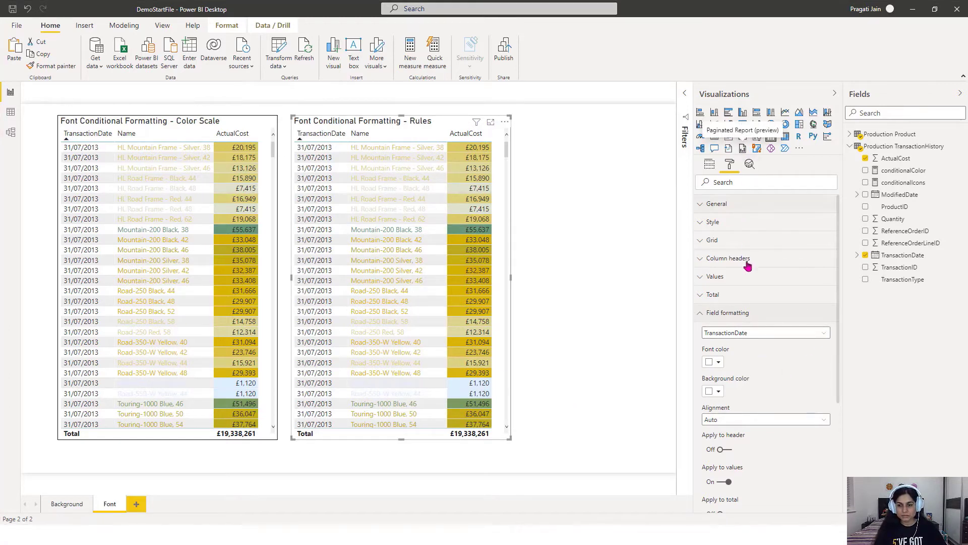
left_click(699, 316)
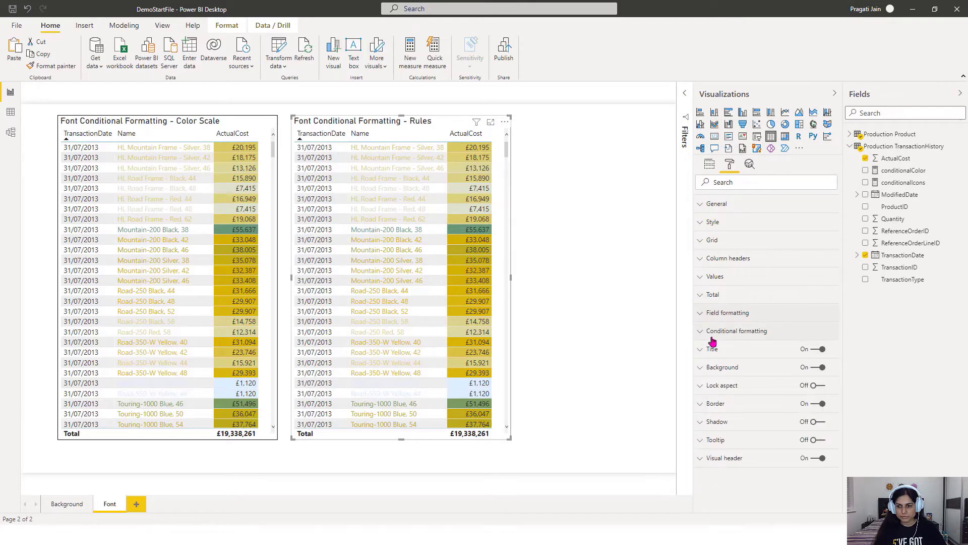
left_click(701, 332)
scroll(774, 399, "down", 3)
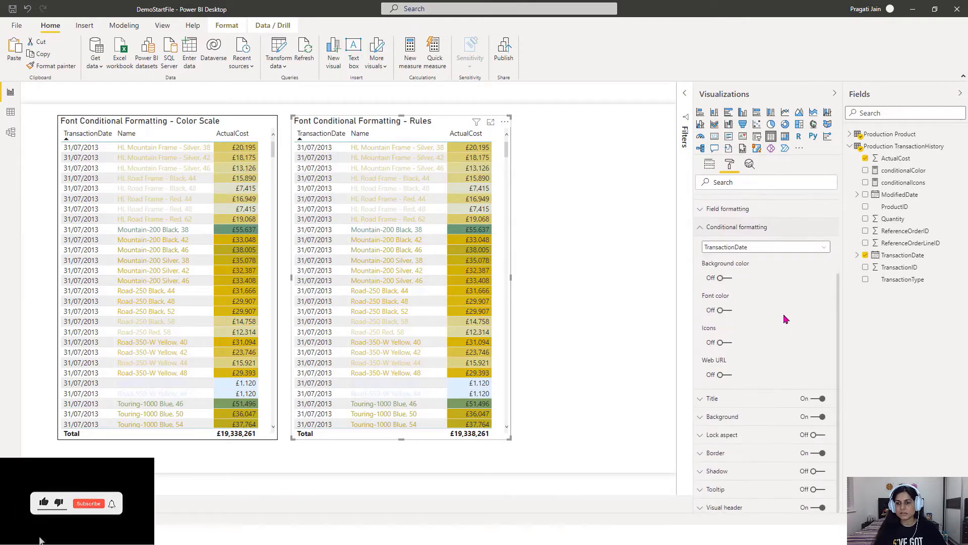
left_click(823, 249)
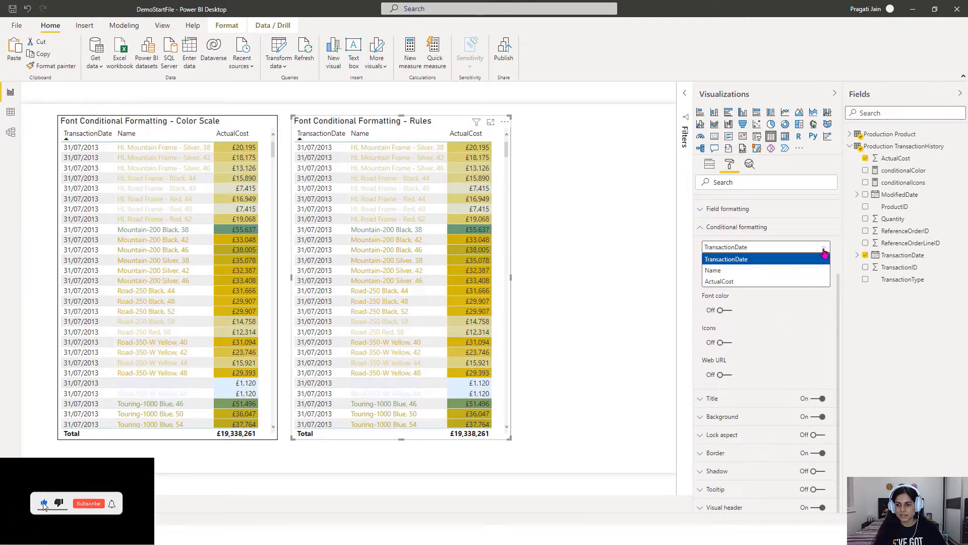
left_click(741, 271)
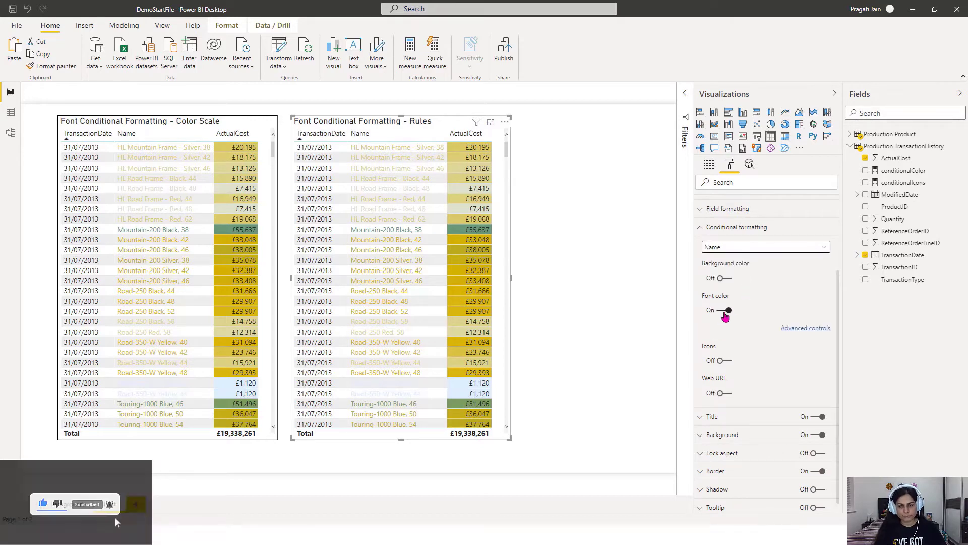
left_click(804, 333)
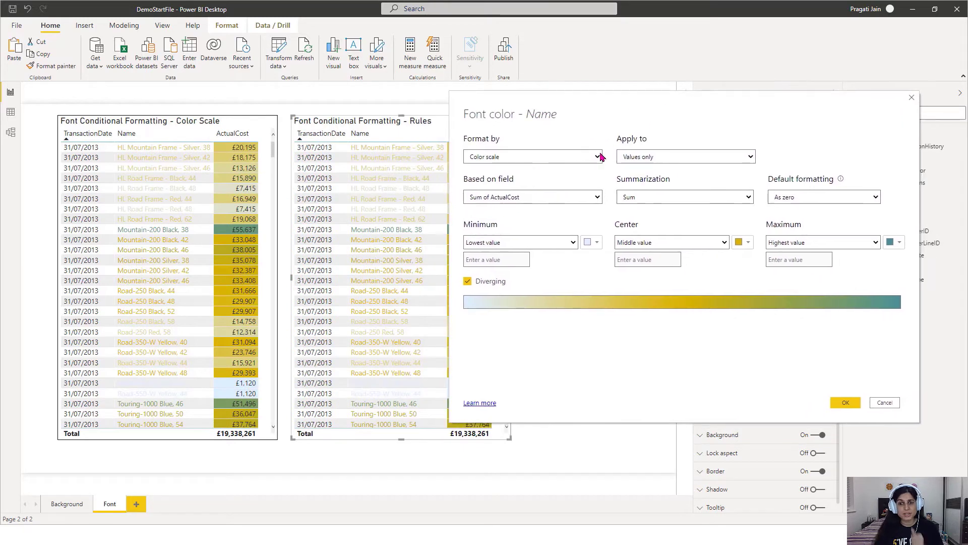
left_click(596, 159)
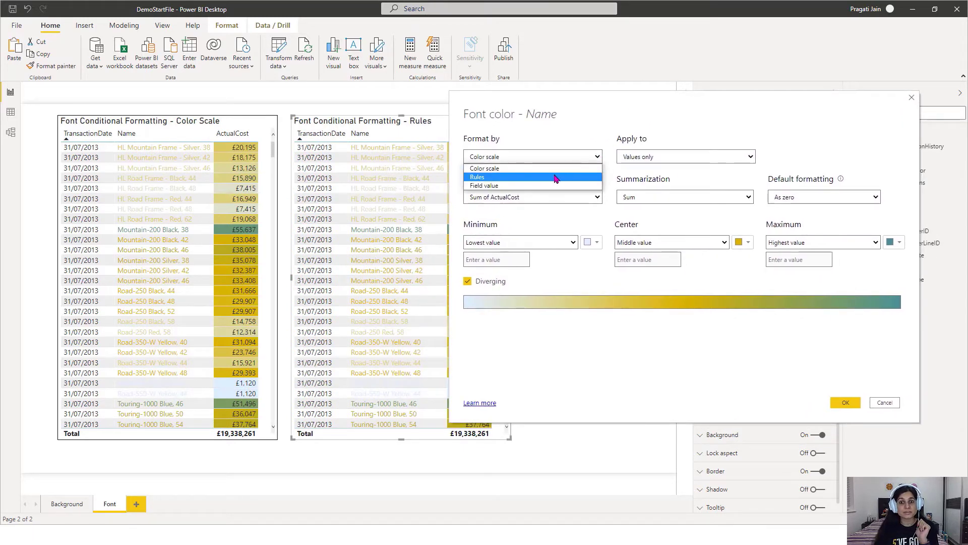
left_click(557, 177)
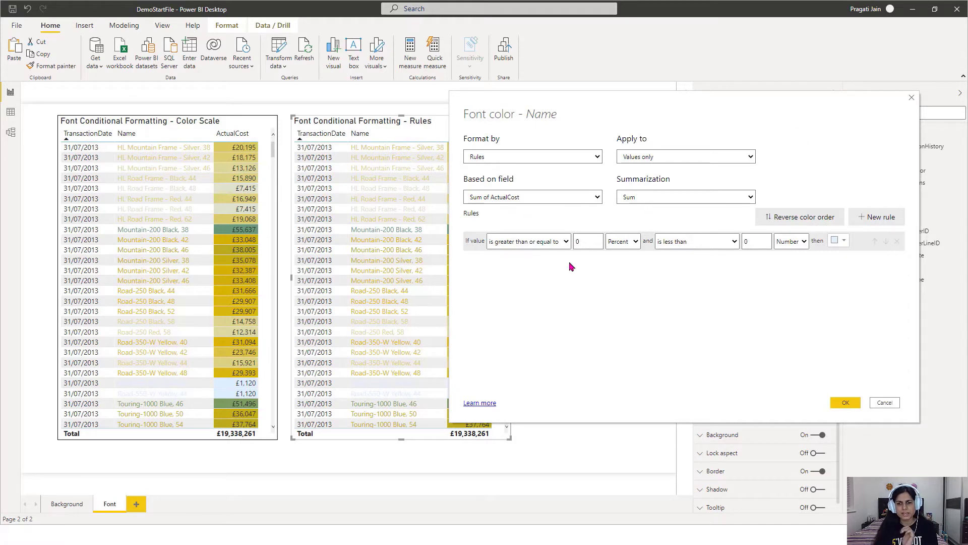
Define the first rule as greater than or equal to 0 and less than or equal to 10000, as numbers, with a brownish orange color
left_click(589, 242)
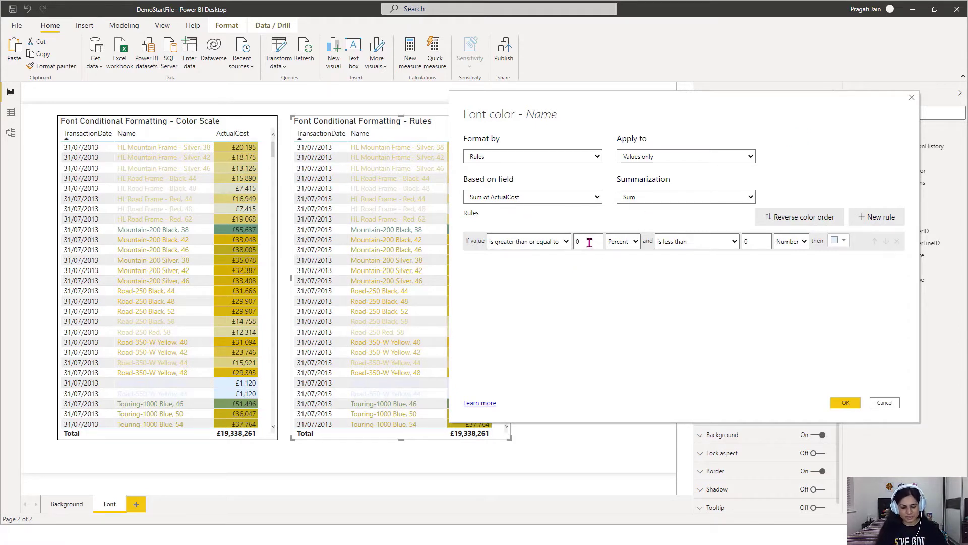
left_click(634, 242)
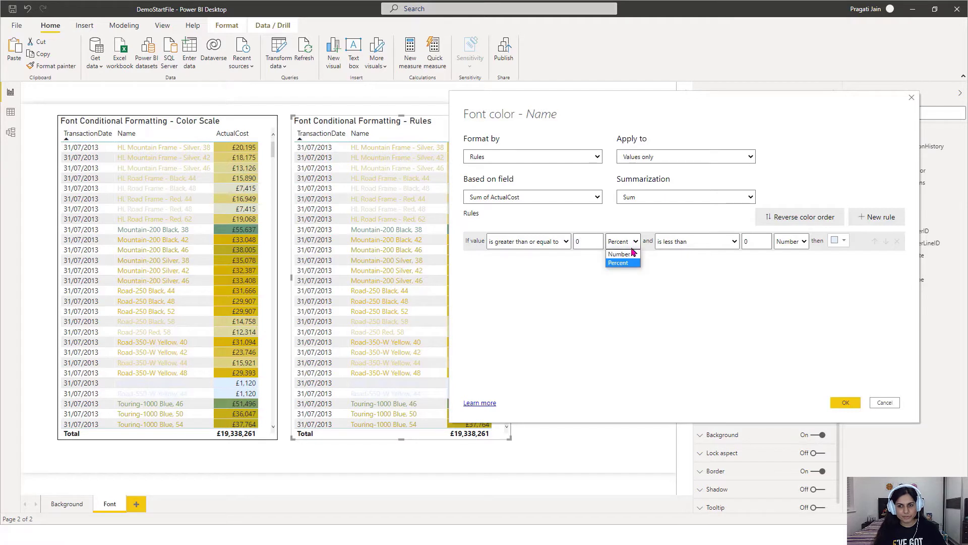
left_click(625, 263)
left_click(737, 244)
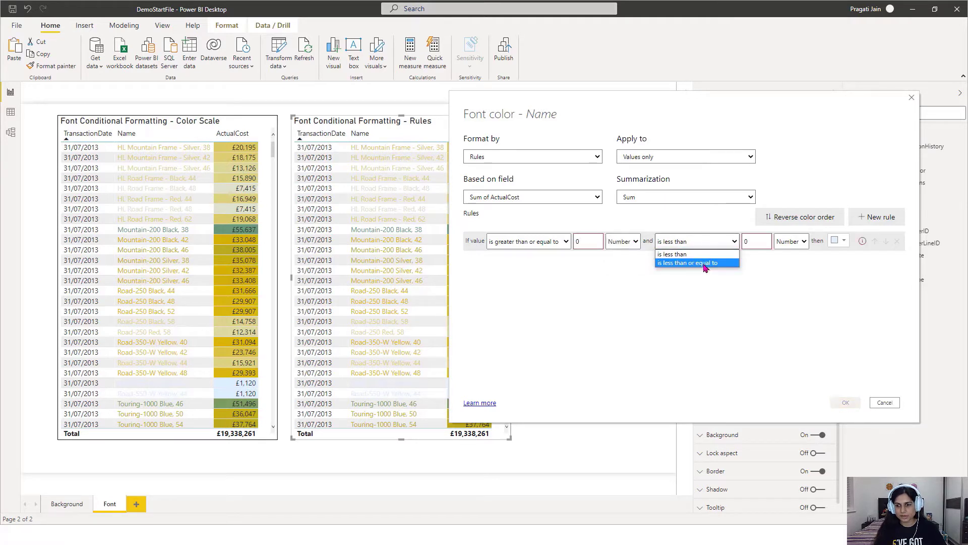
left_click(706, 263)
left_click_drag(754, 241, 742, 245)
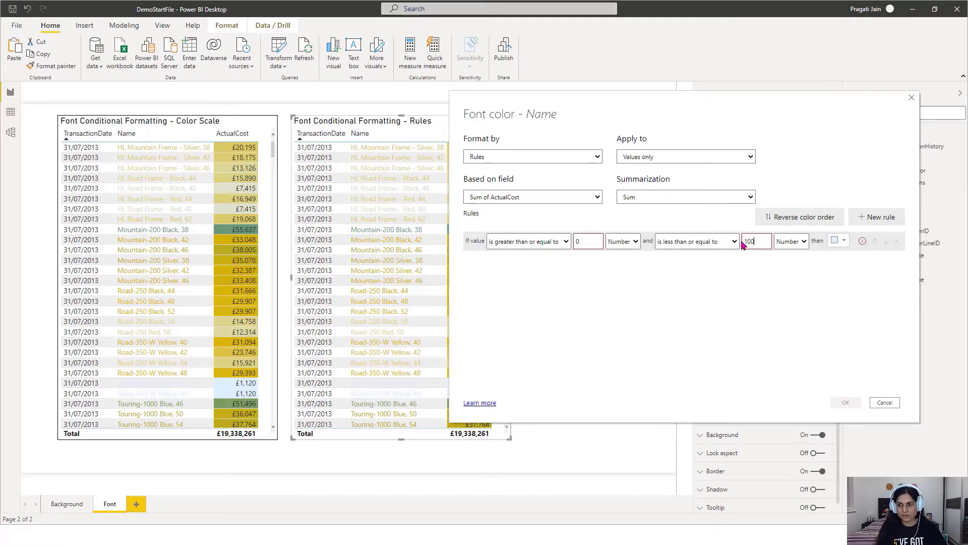
left_click(846, 242)
left_click(843, 317)
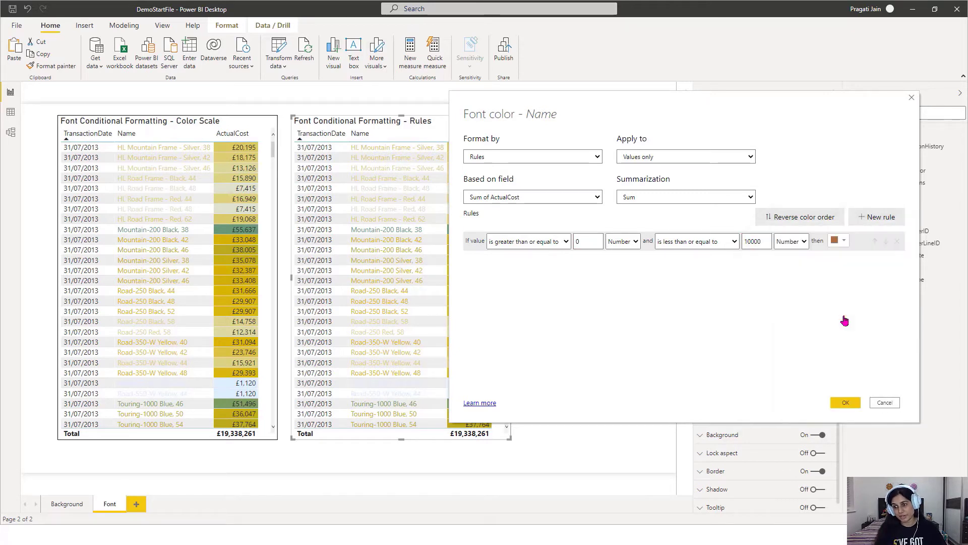
Add a second rule for numbers greater than 10000 and less than or equal to 30000, with a dark yellow color
left_click(878, 217)
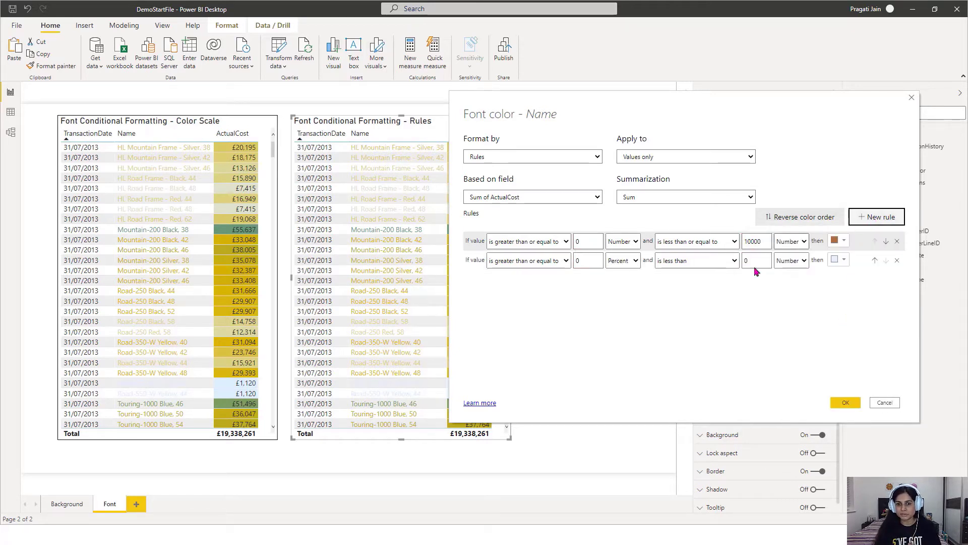
left_click(569, 264)
left_click(557, 278)
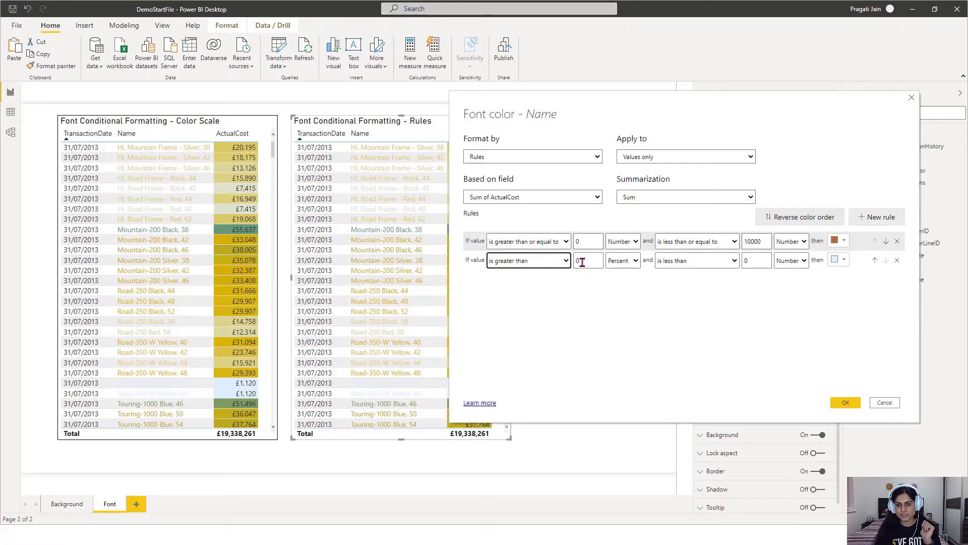
left_click(575, 261)
type("10000")
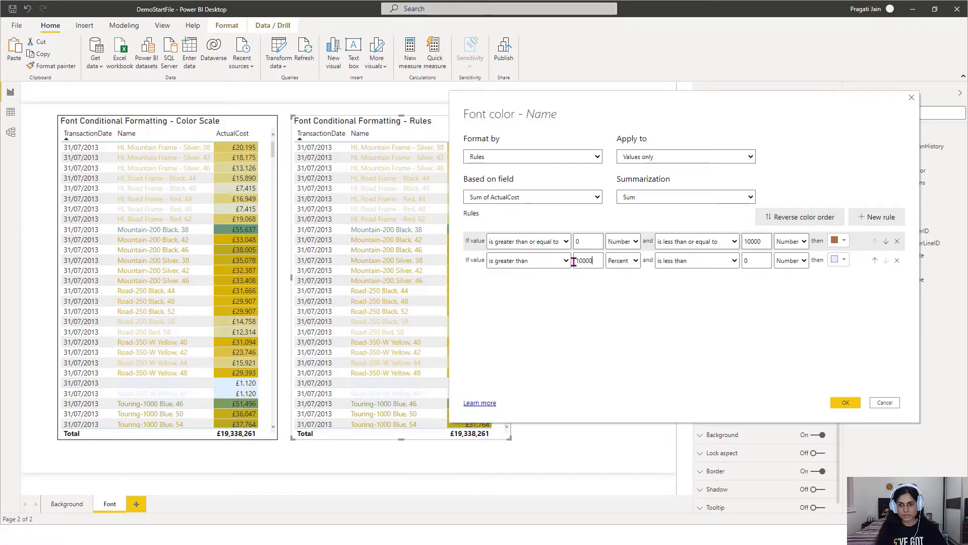
left_click(625, 261)
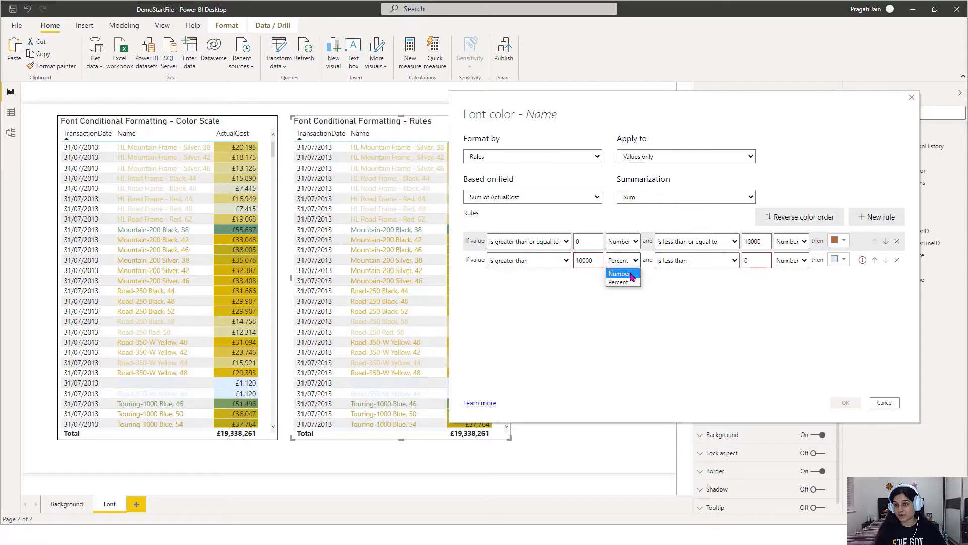
left_click(623, 272)
left_click(735, 261)
left_click(709, 281)
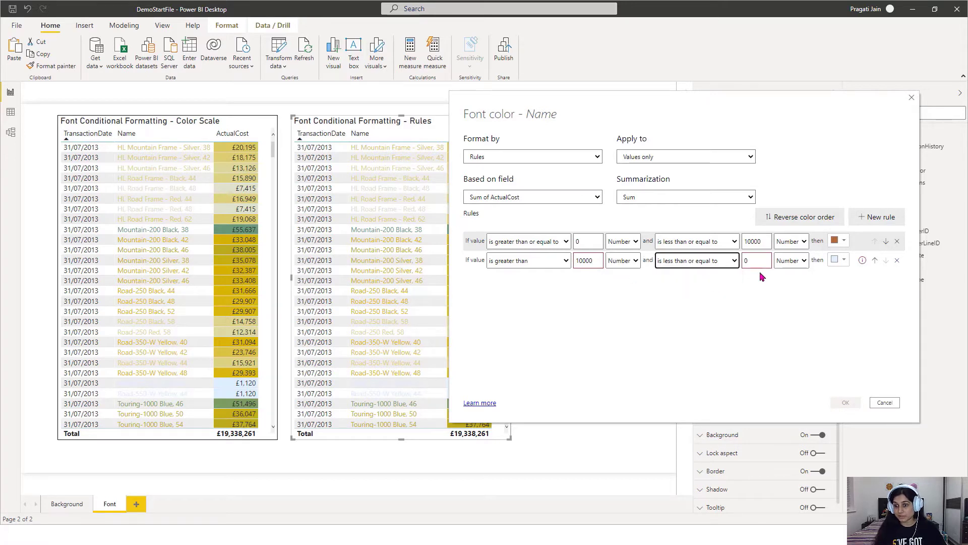
left_click(744, 260)
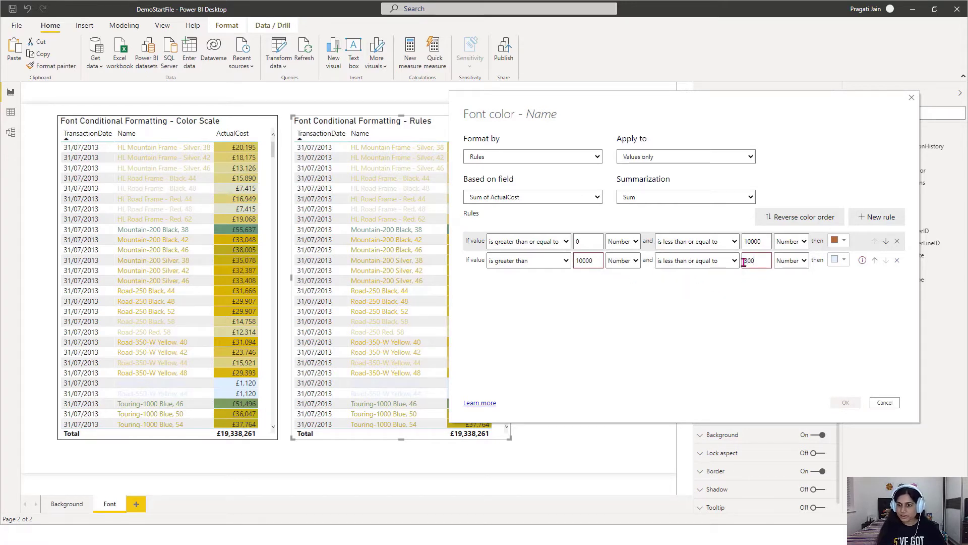
left_click(844, 261)
left_click(872, 199)
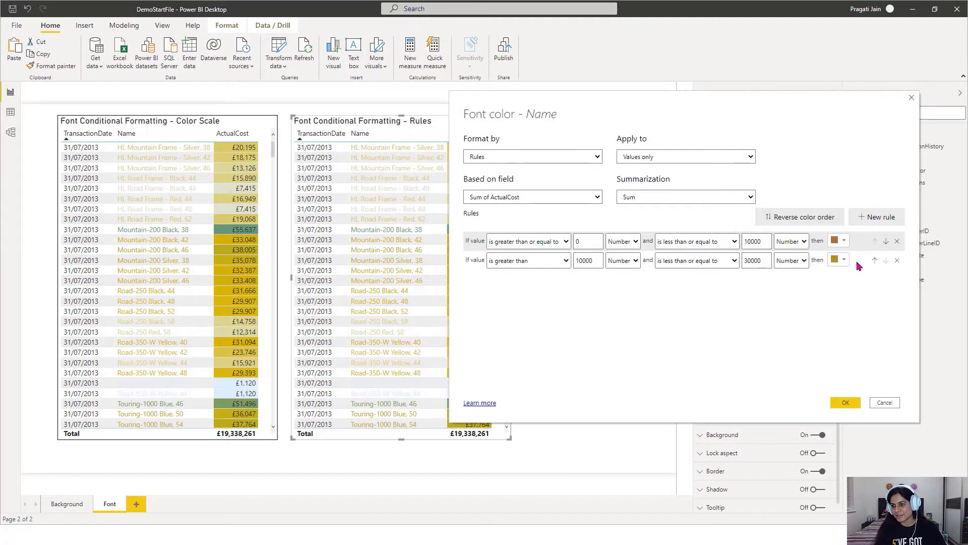
Add a third rule for numbers greater than 30000 and less than or equal to 100000 with a dark green color, and apply the rules
left_click(872, 218)
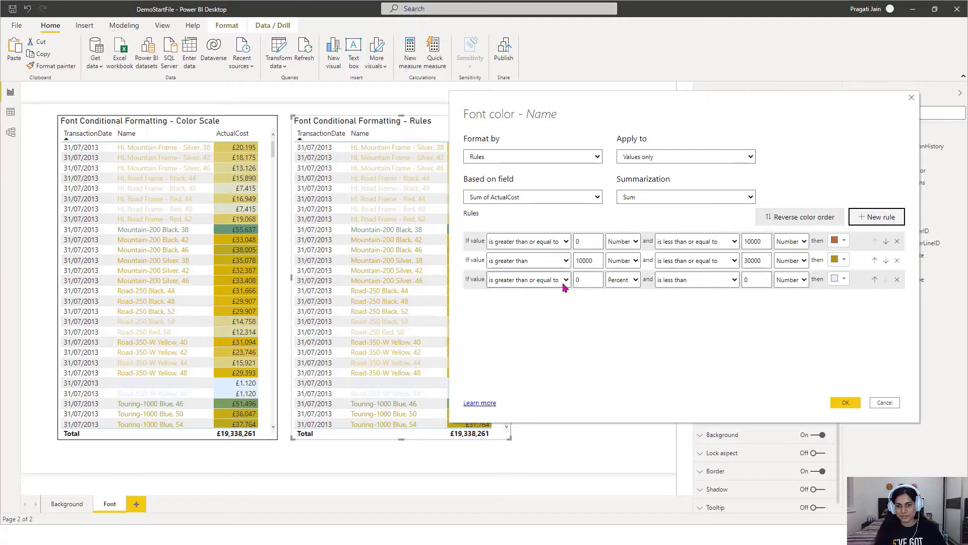
left_click(566, 280)
left_click(546, 296)
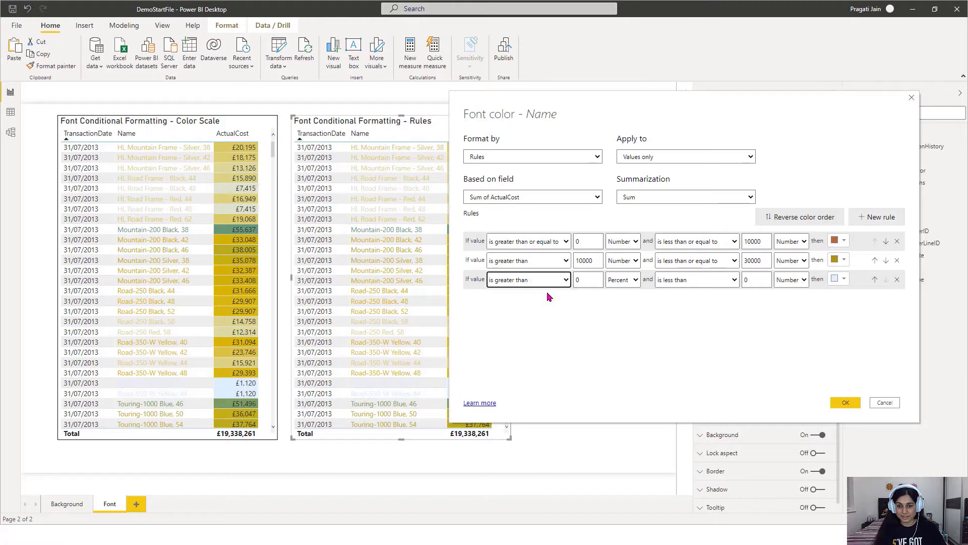
double_click(583, 280)
type("3")
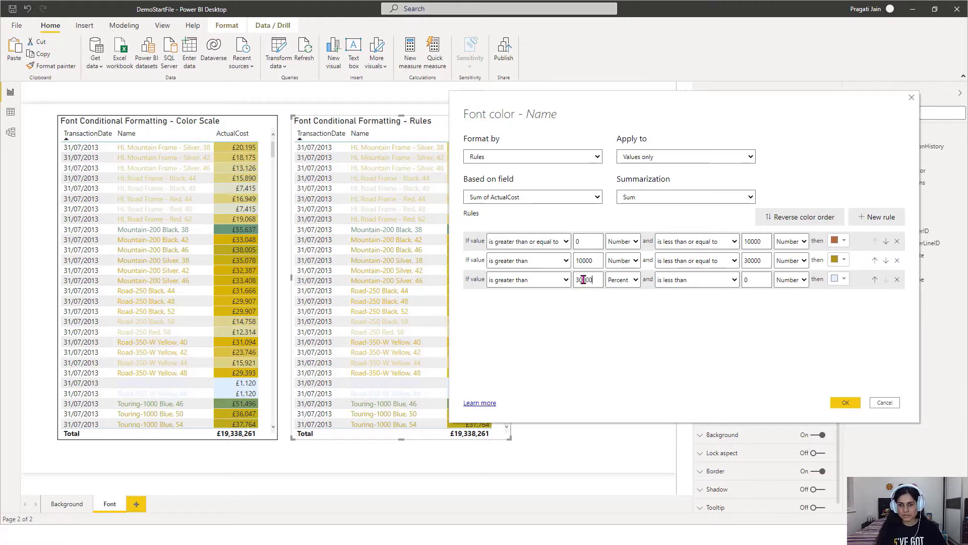
type("0000")
left_click(624, 280)
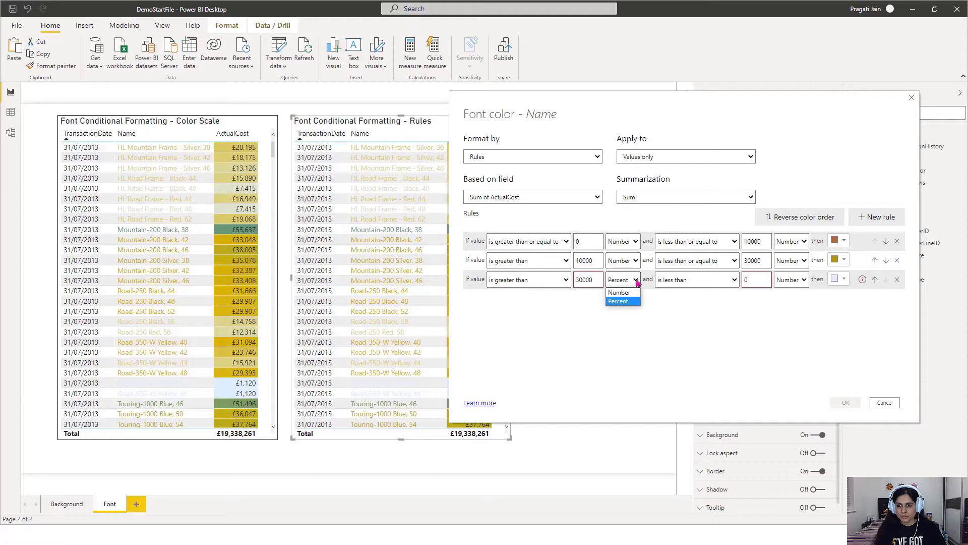
left_click(621, 301)
left_click(735, 286)
left_click(704, 302)
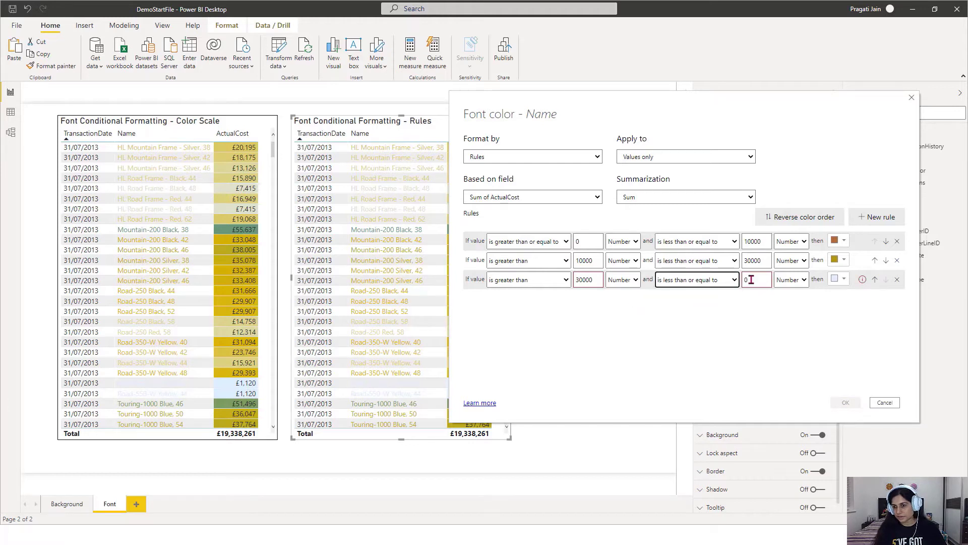
left_click(751, 280)
key("BackSpace")
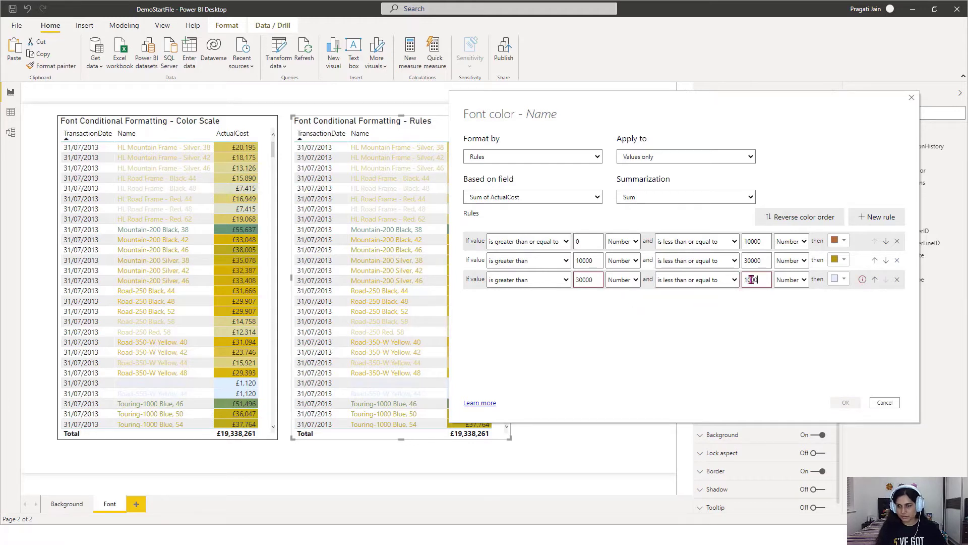
left_click(844, 283)
left_click(858, 193)
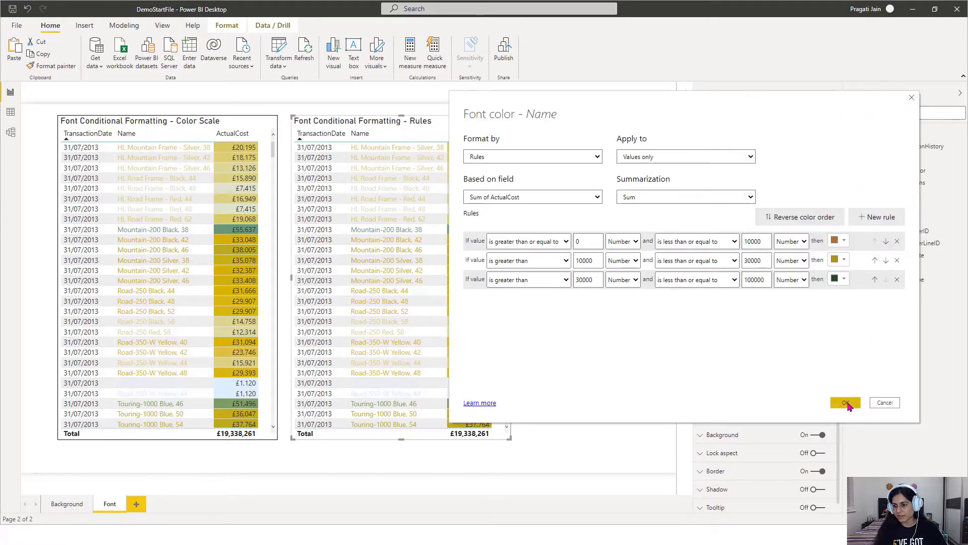
left_click(846, 402)
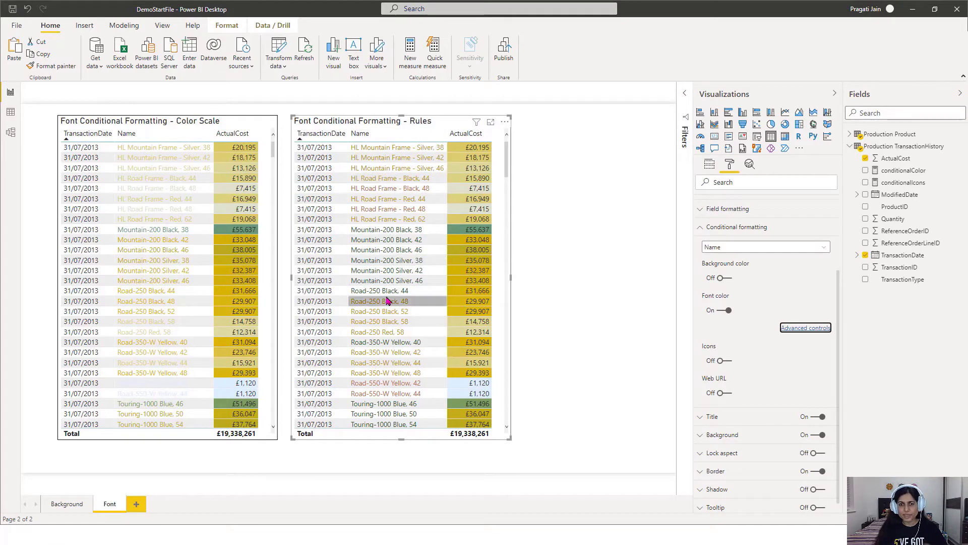
Sort the Font Conditional Formatting - Rules table by ActualCost from highest to lowest
left_click(453, 140)
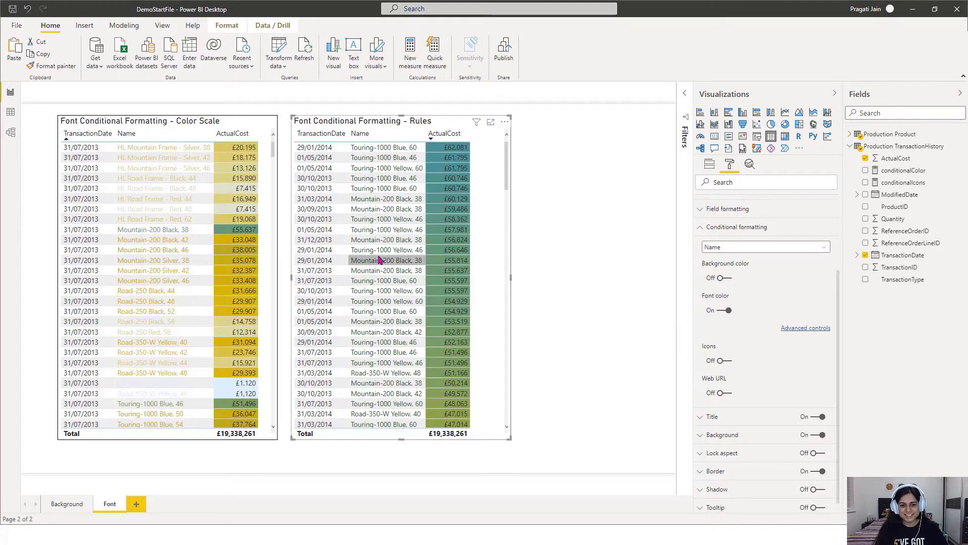
scroll(380, 260, "down", 10)
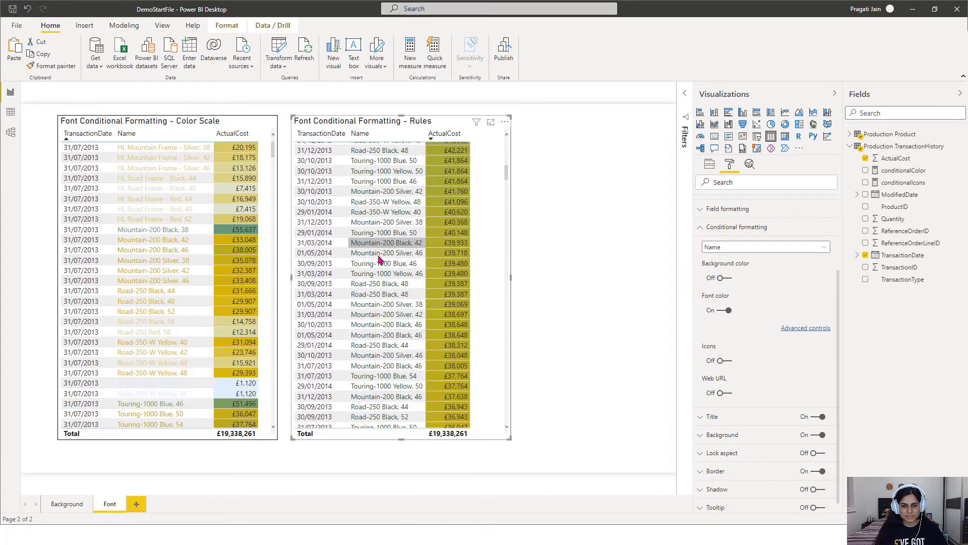
scroll(379, 260, "down", 9)
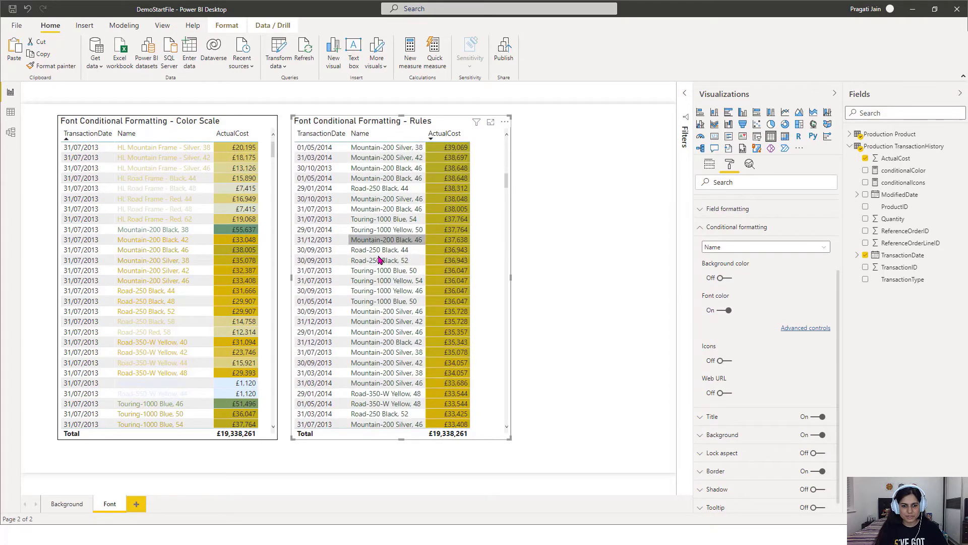
Examine the Name font colors across the ActualCost ranges with the Rules table in focus mode, and return to the report
left_click(491, 123)
scroll(121, 297, "down", 5)
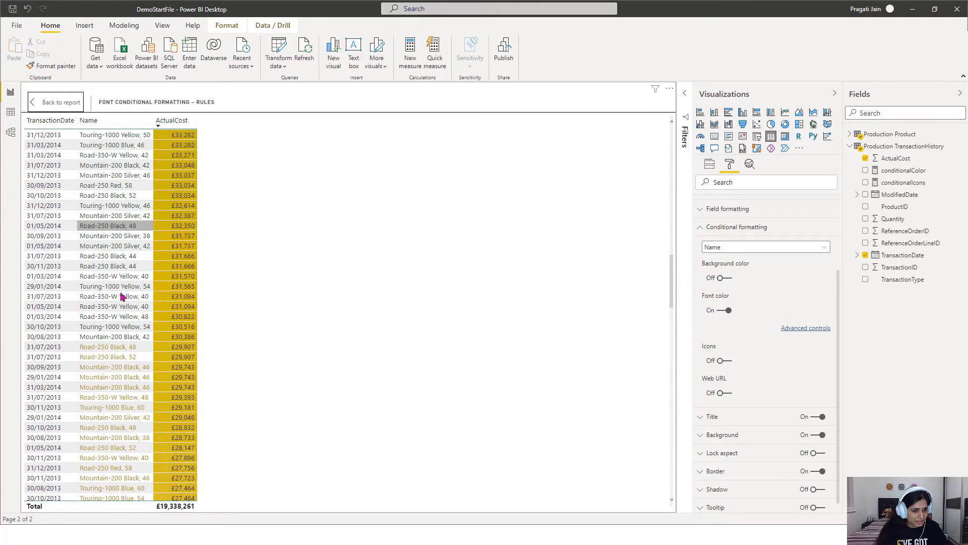
scroll(121, 297, "up", 3)
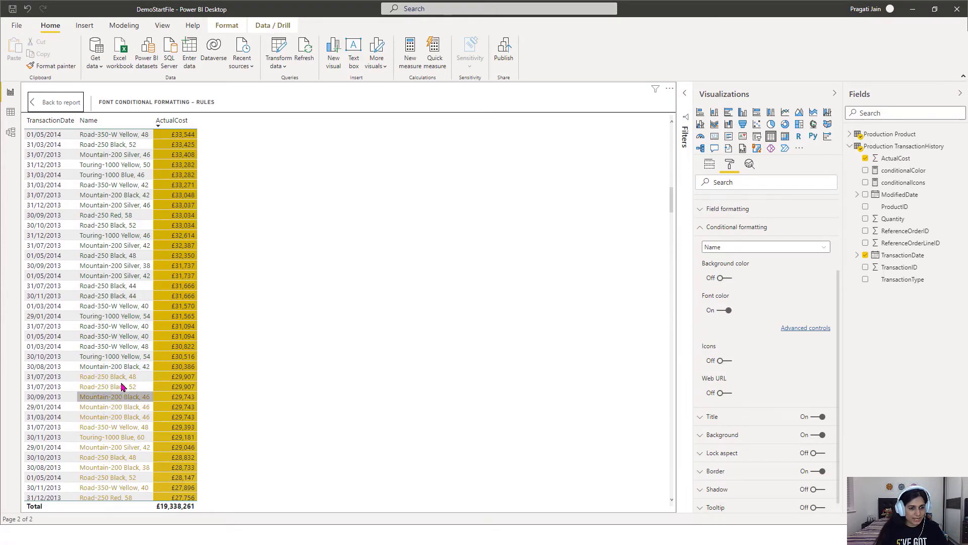
scroll(121, 398, "down", 10)
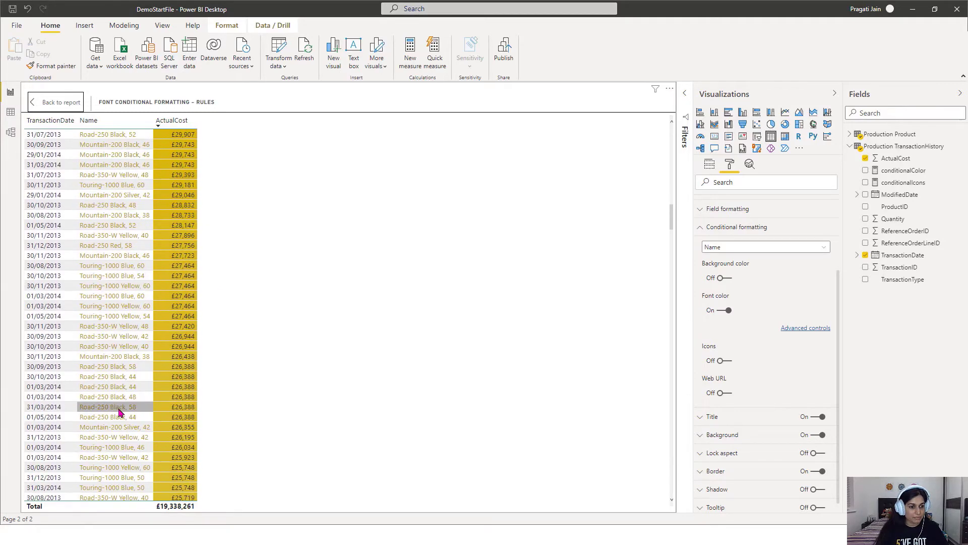
scroll(120, 413, "down", 15)
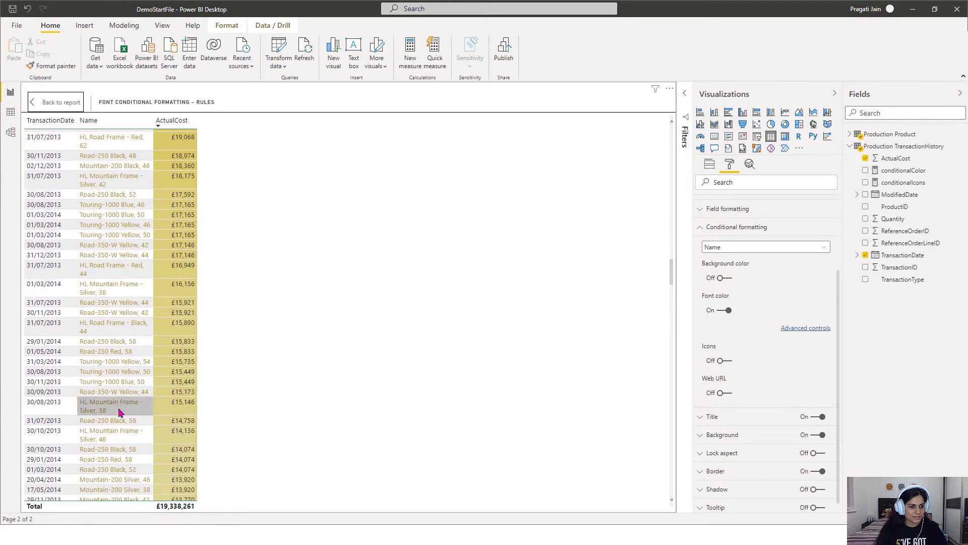
scroll(120, 412, "down", 15)
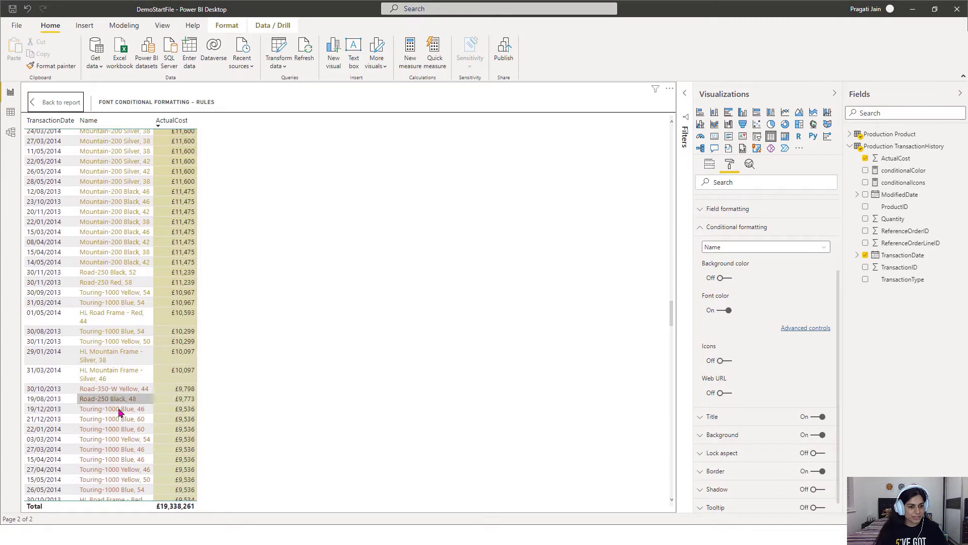
scroll(120, 412, "down", 10)
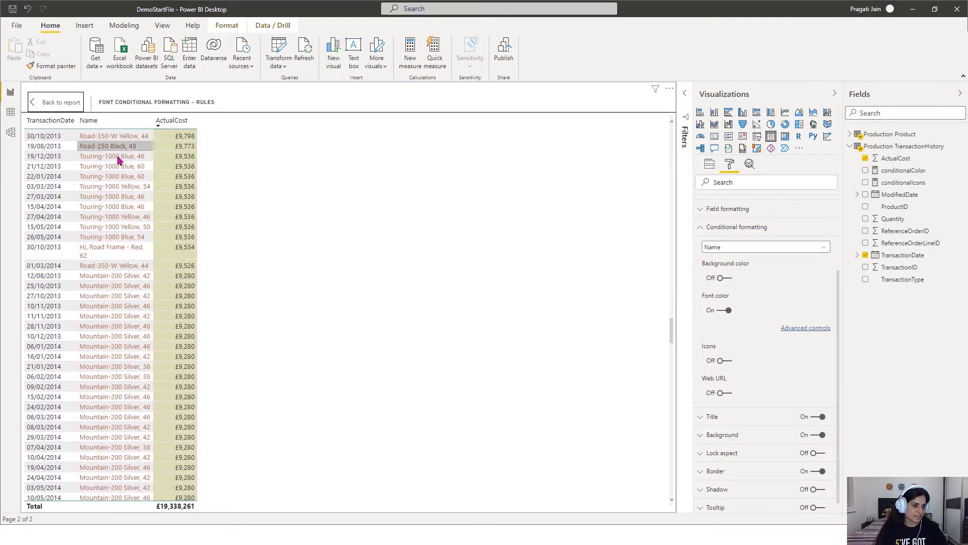
left_click(56, 104)
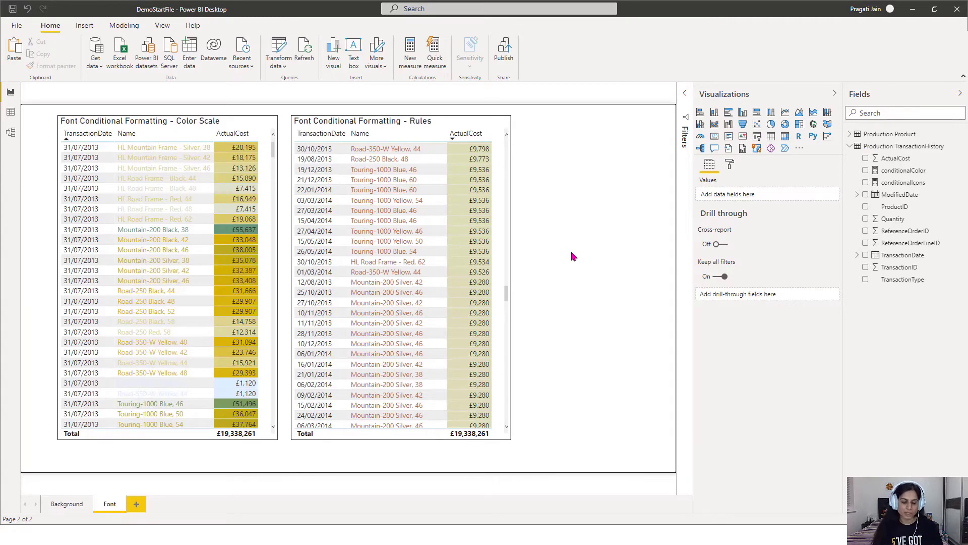
key("alt+Tab")
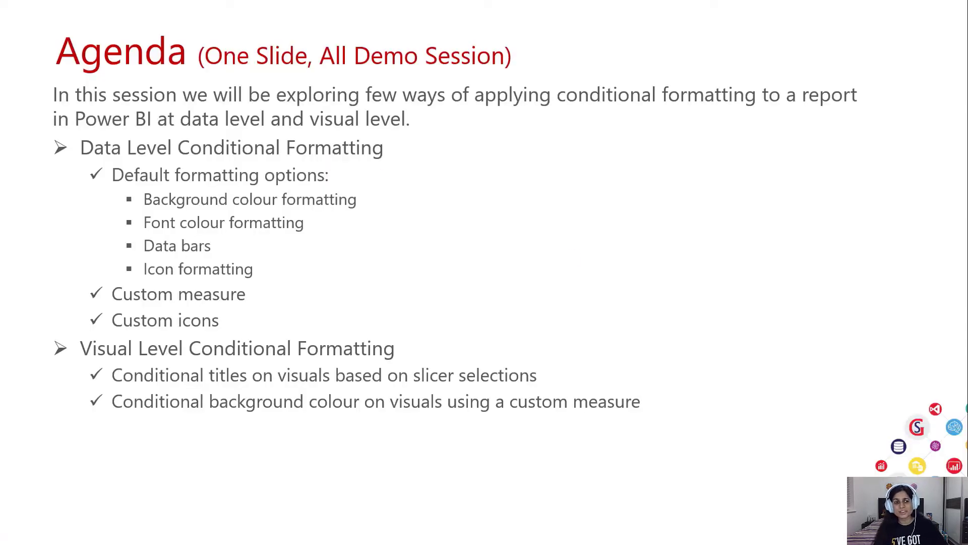
key("alt+Tab")
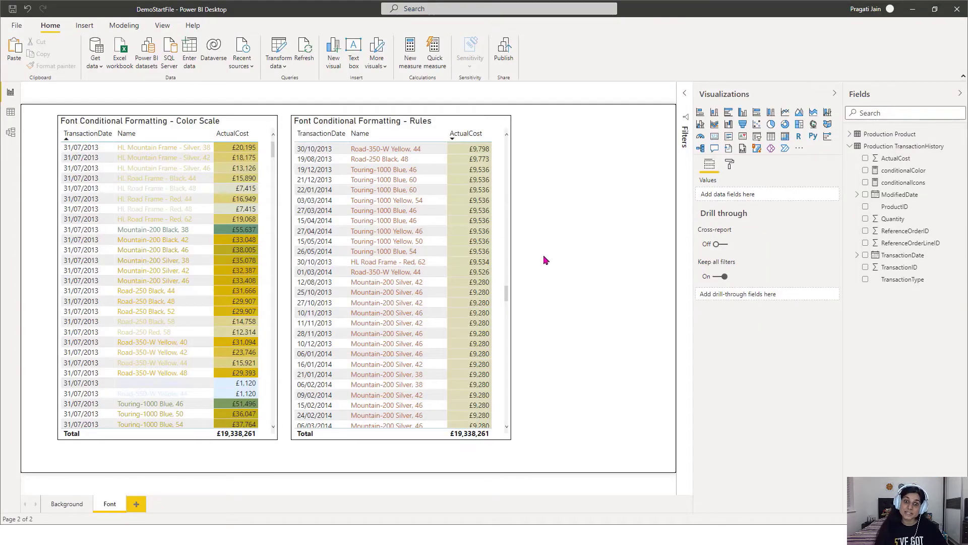
Duplicate the Font page and rename the copy as Data Bars
right_click(109, 504)
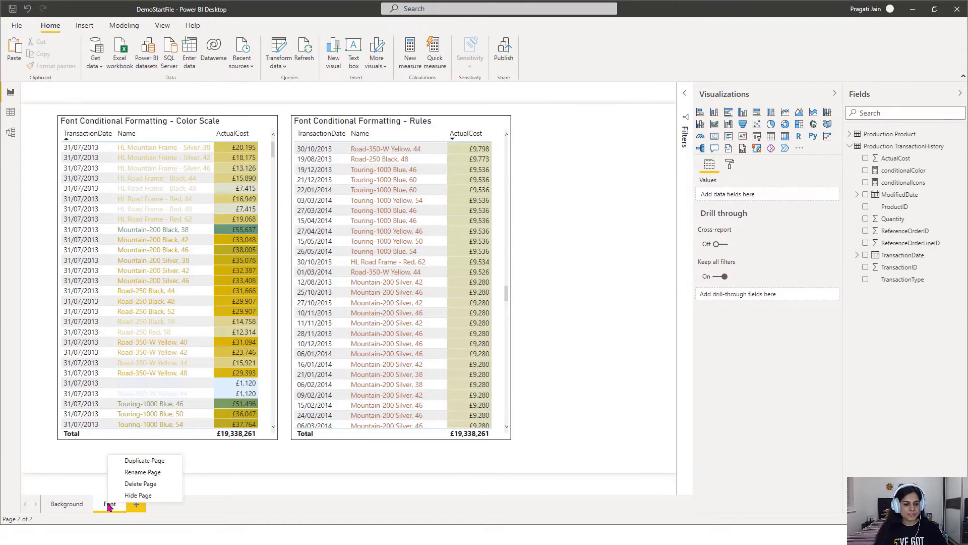
left_click(133, 461)
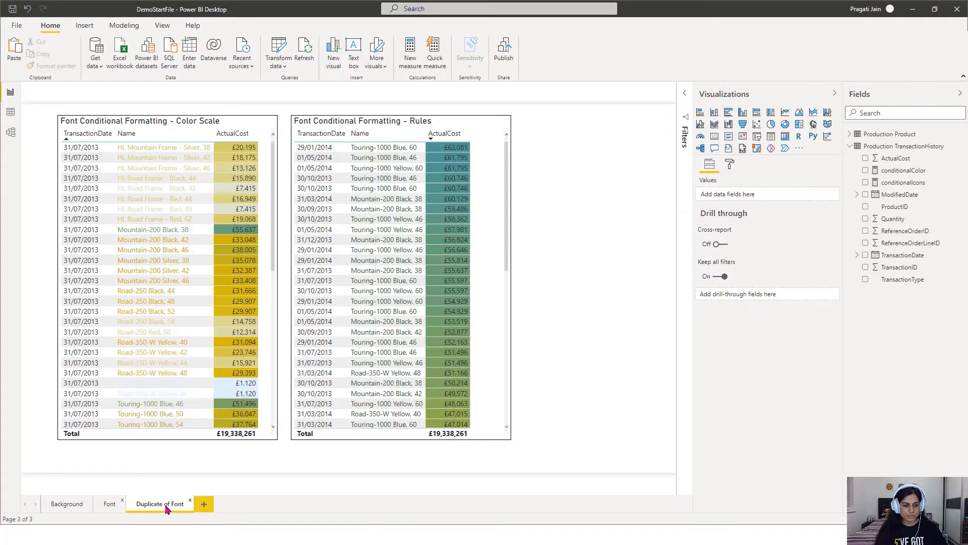
right_click(166, 507)
left_click(184, 474)
type("Data Bars")
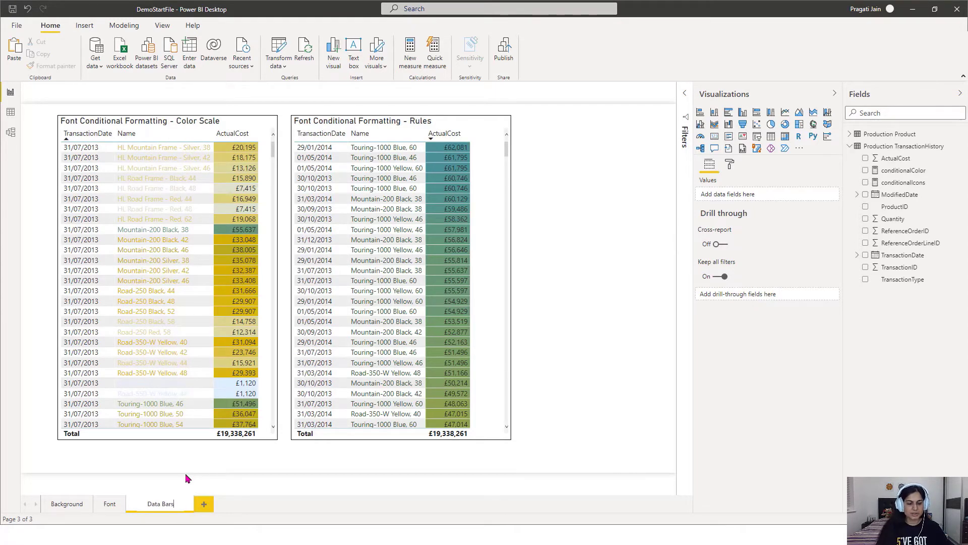
left_click(604, 276)
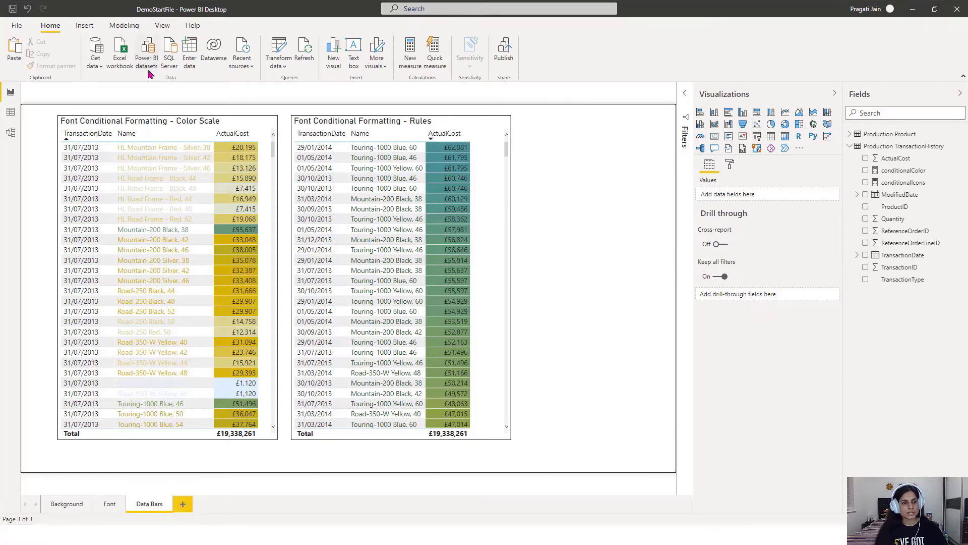
Change the title of the Color Scale table to "Data Bars Conditional Formatting - Color Scale"
left_click(139, 124)
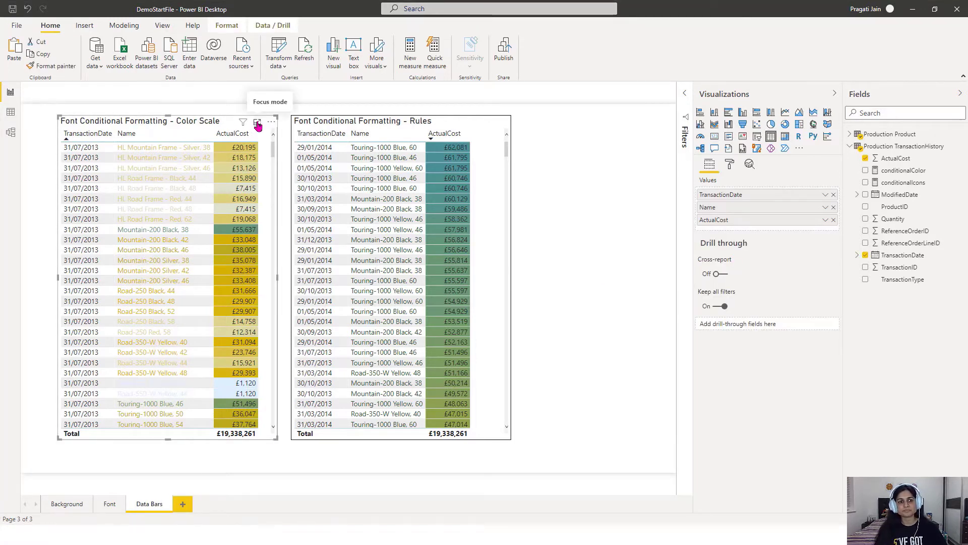
left_click(730, 163)
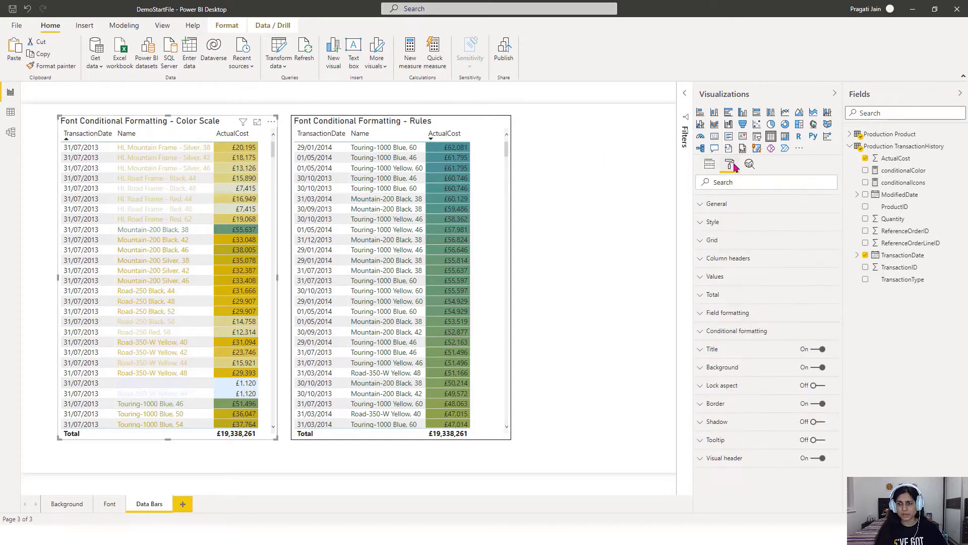
left_click(719, 349)
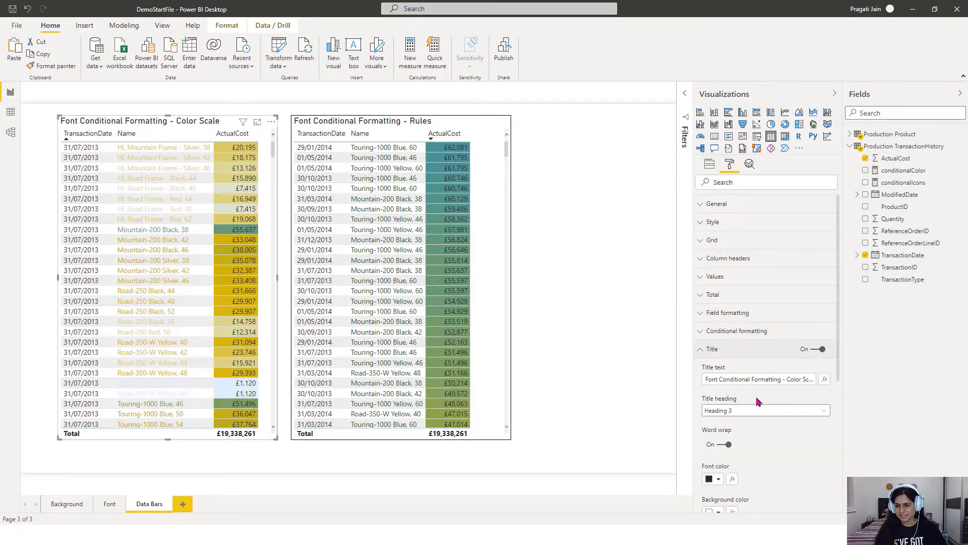
left_click(720, 380)
left_click_drag(720, 381, 703, 380)
type("Data Ba")
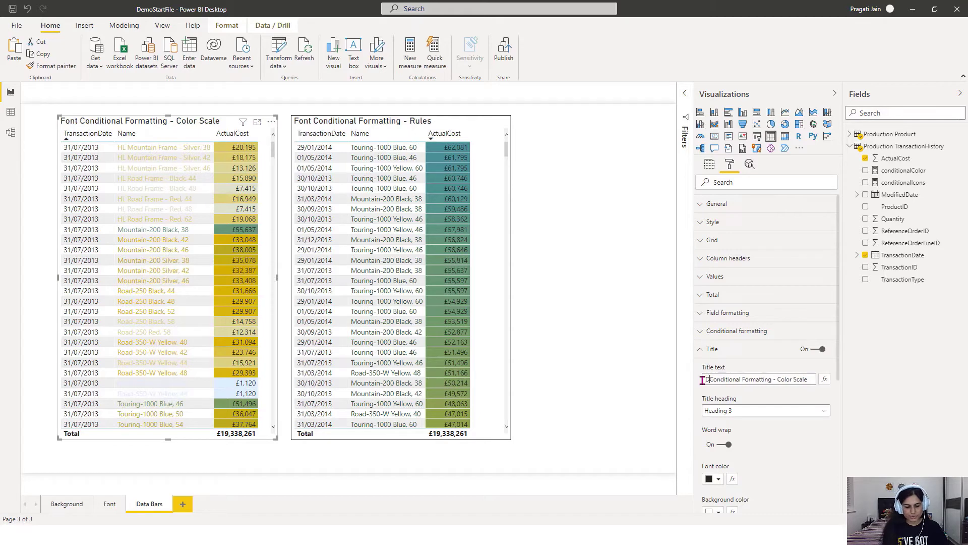
type("rs")
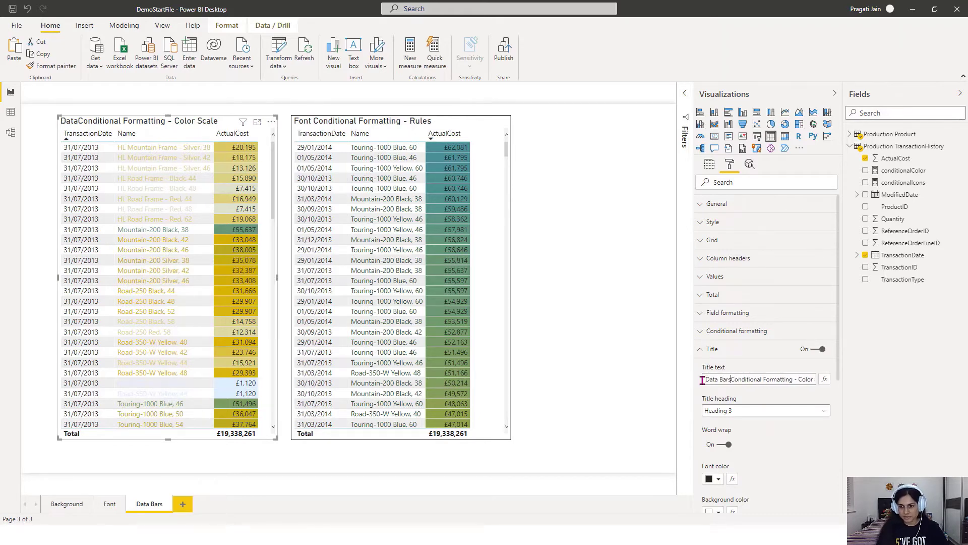
left_click(701, 353)
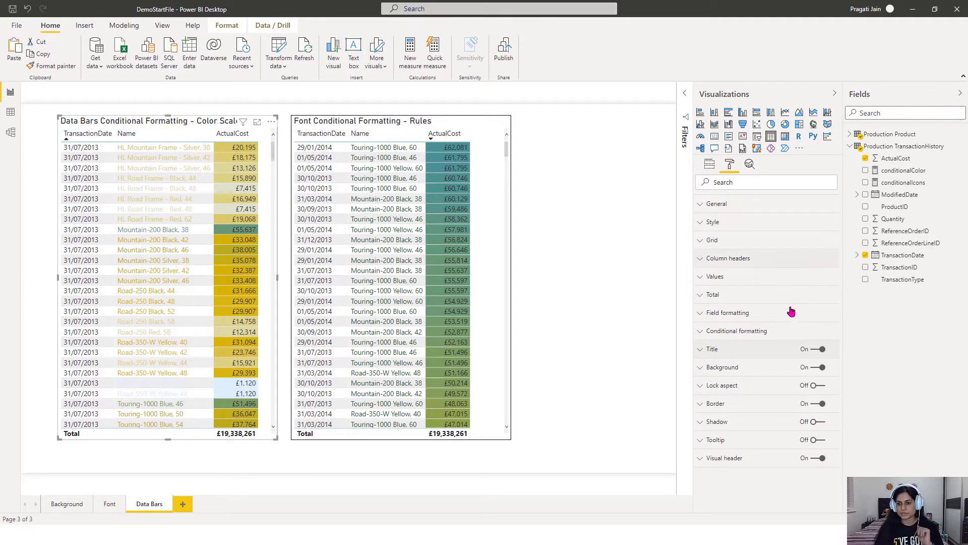
Show the retitled table in focus mode, turn off its ActualCost background color and turn on data bars for that column
left_click(717, 332)
scroll(776, 422, "down", 2)
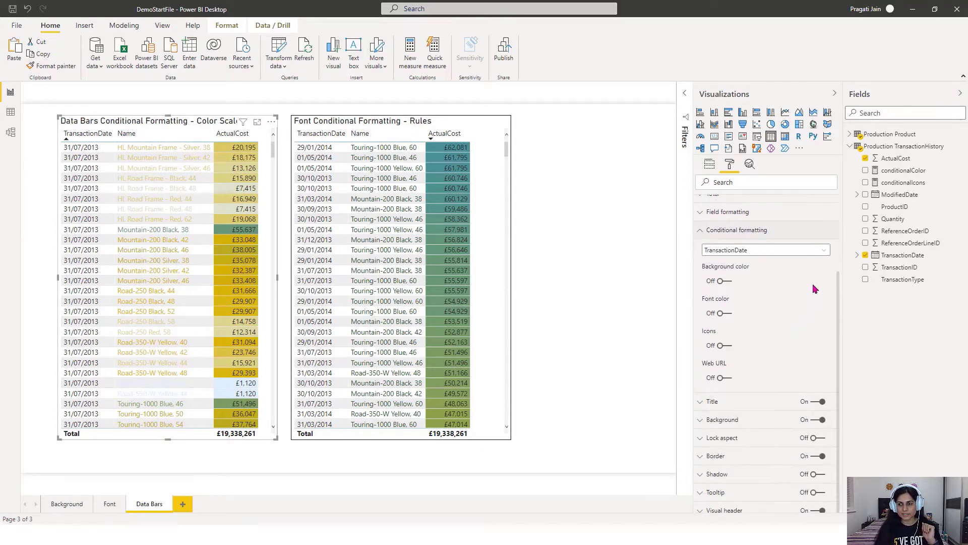
left_click(823, 251)
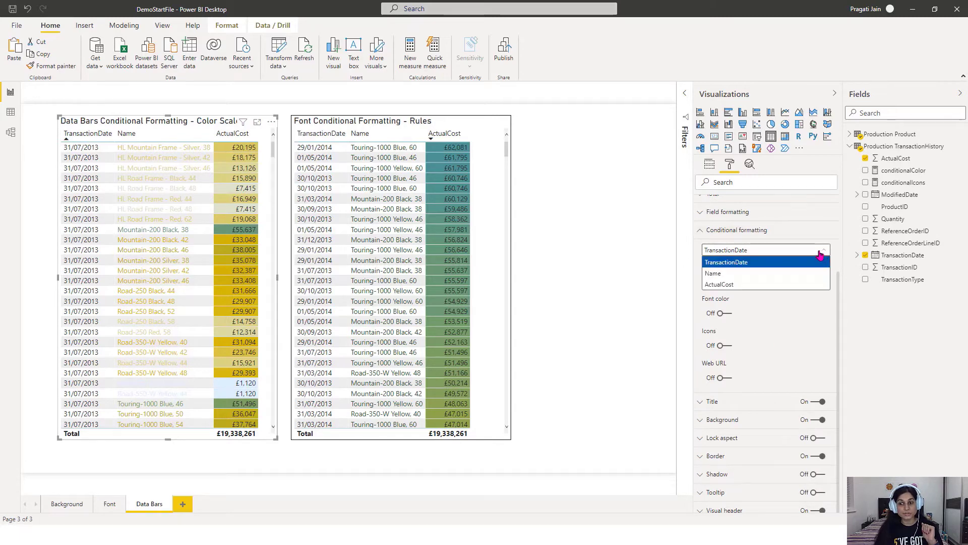
left_click(756, 285)
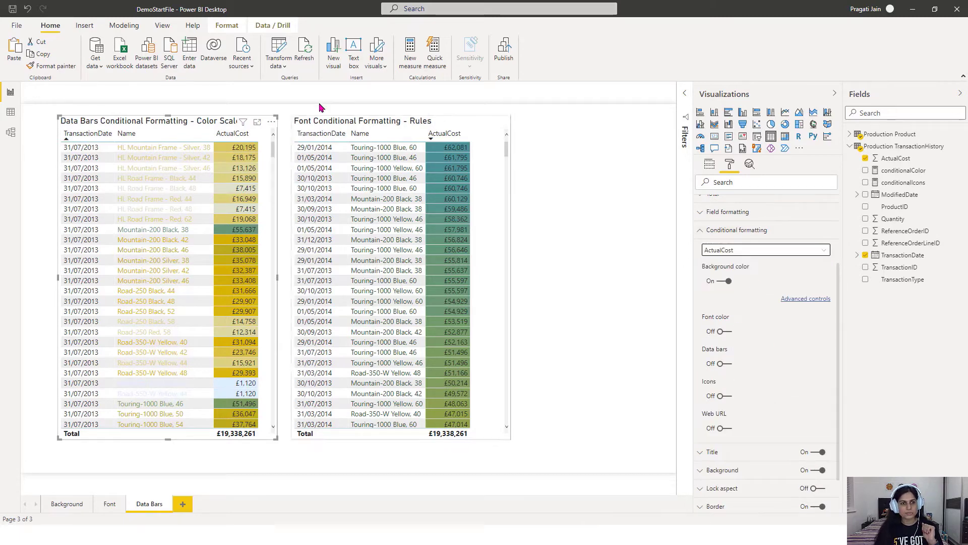
left_click(258, 123)
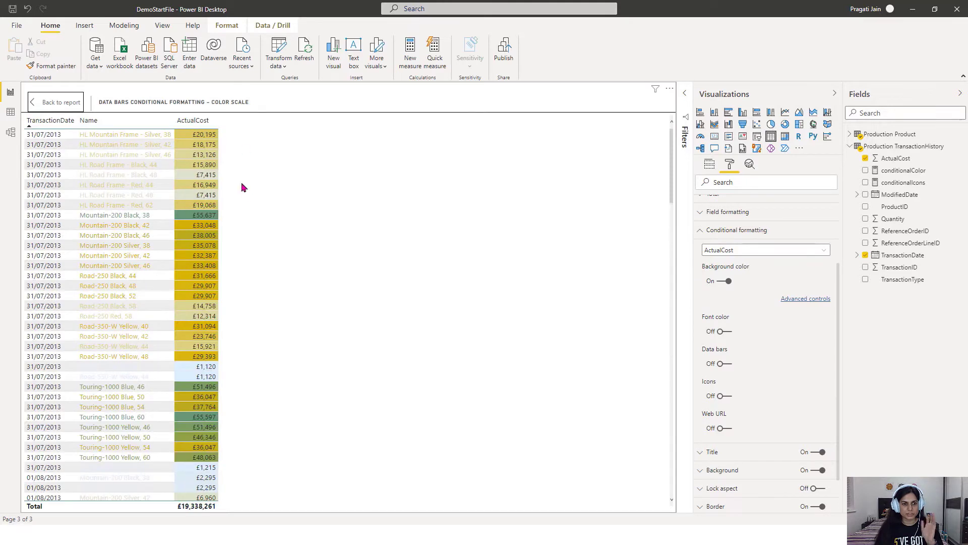
left_click(722, 281)
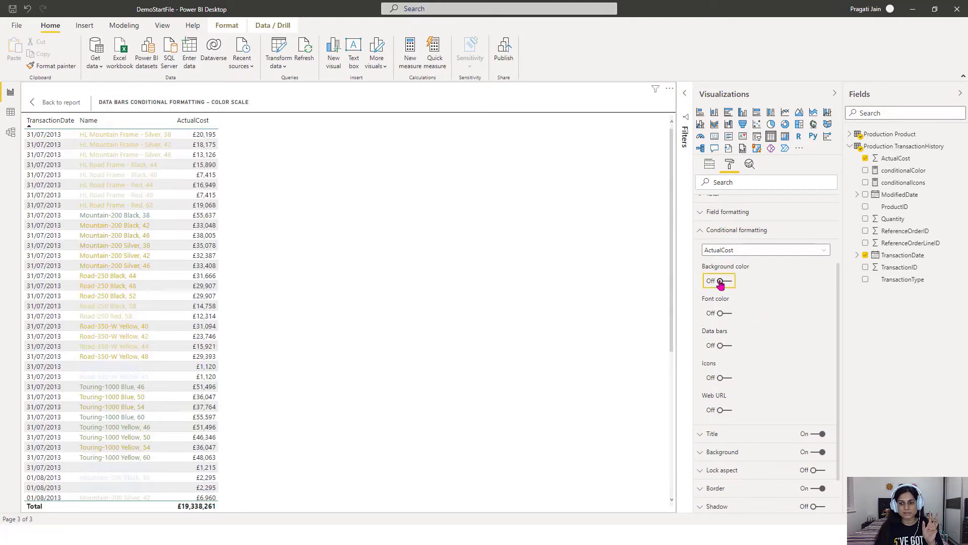
left_click(726, 347)
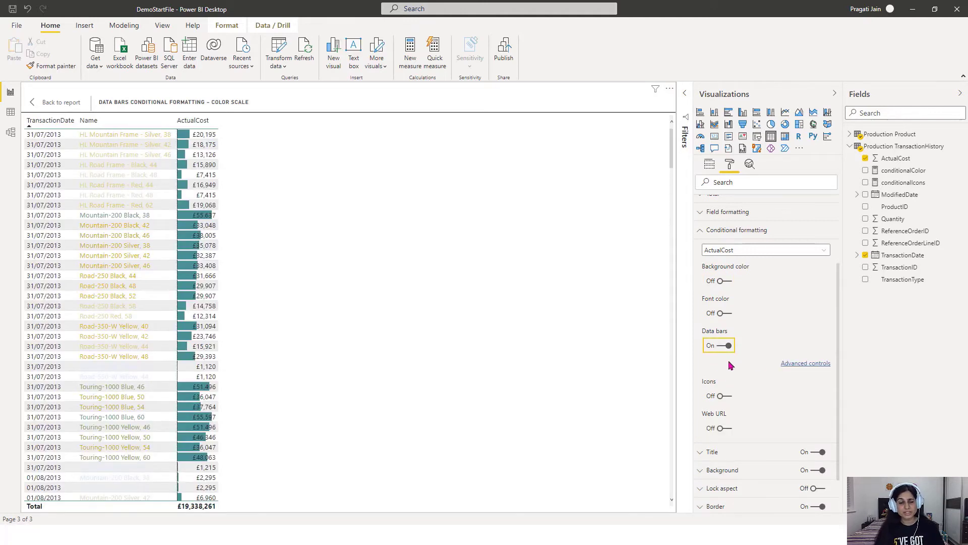
scroll(194, 281, "down", 3)
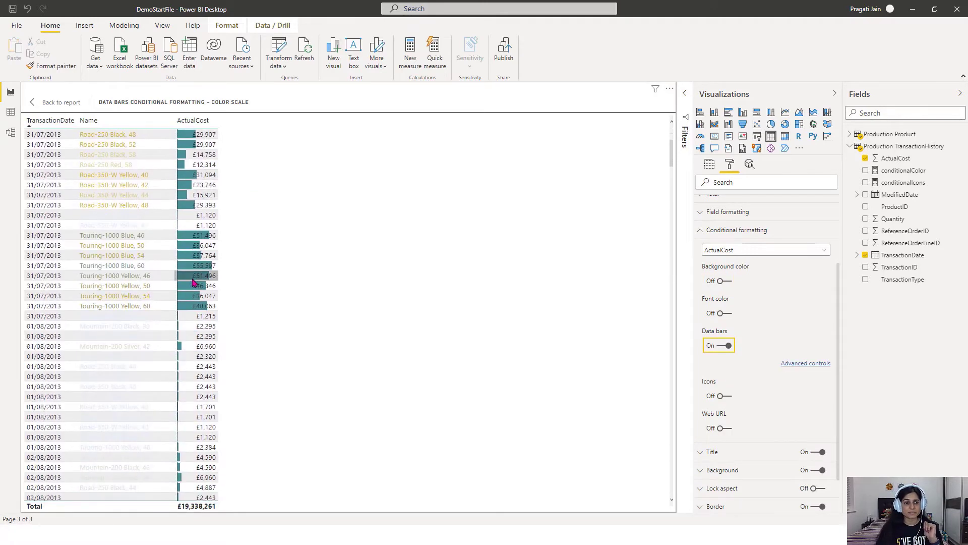
scroll(193, 281, "up", 3)
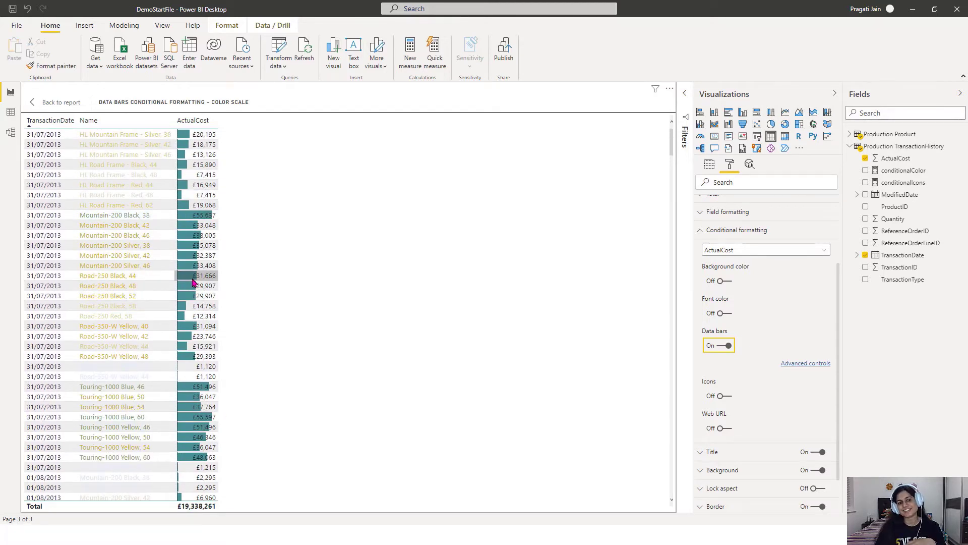
Open the advanced data bars settings for ActualCost and review the Show bar only and Bar direction options
left_click(807, 368)
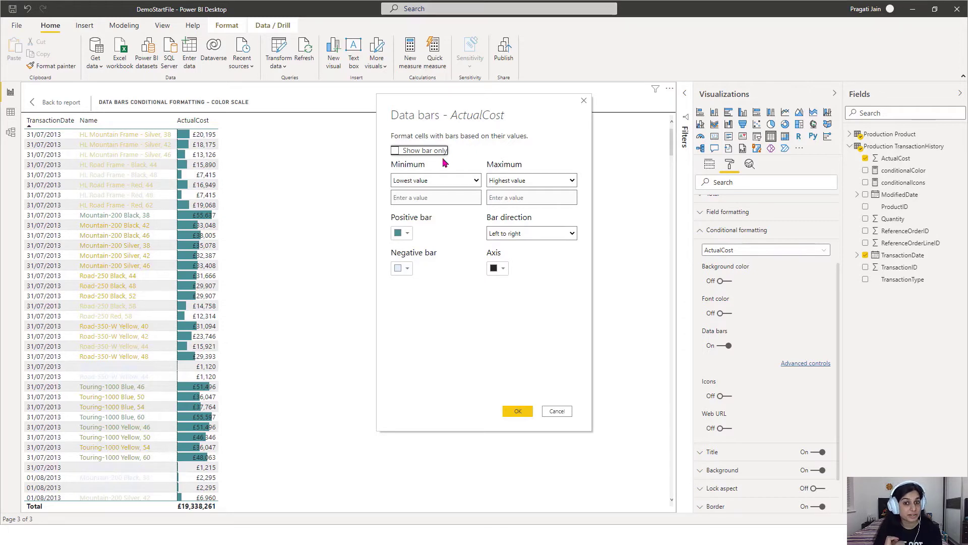
left_click(396, 151)
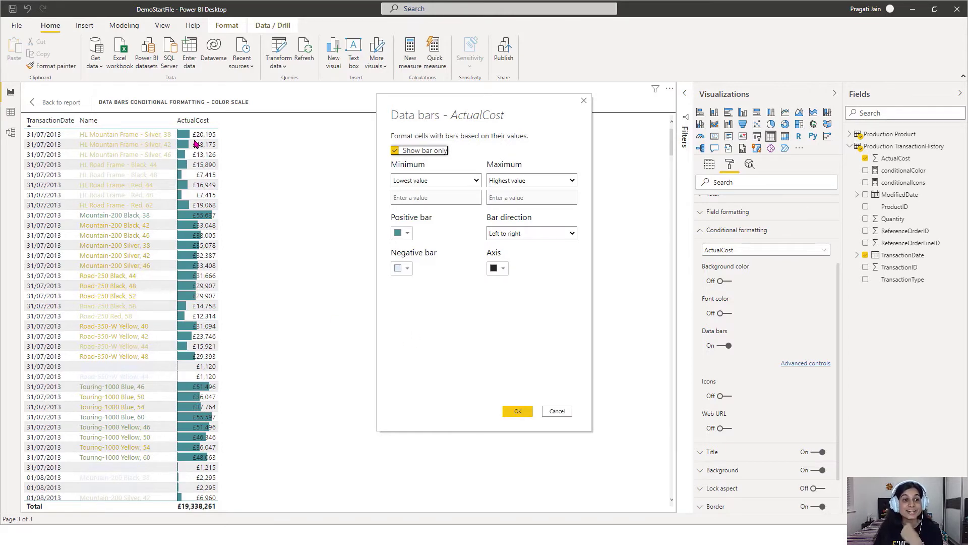
left_click(397, 155)
left_click(478, 153)
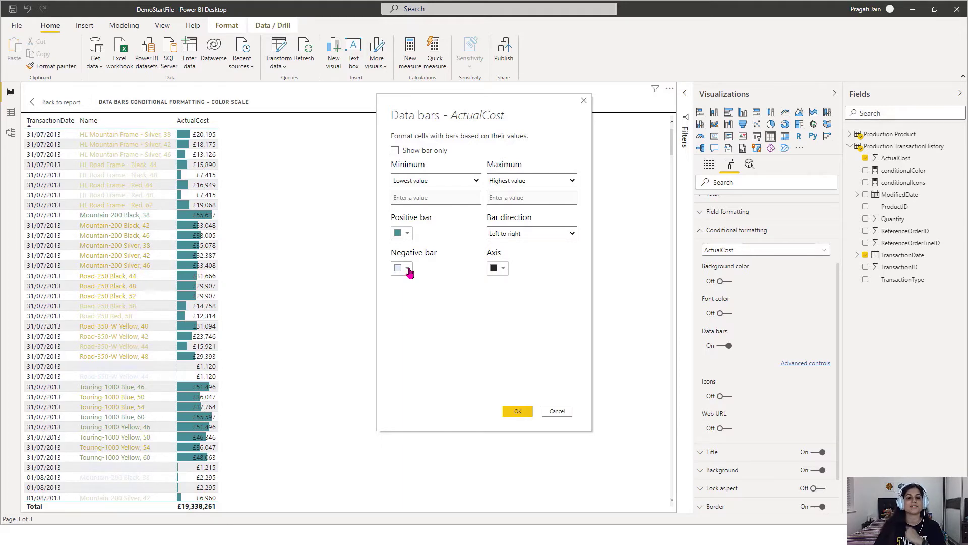
left_click(572, 234)
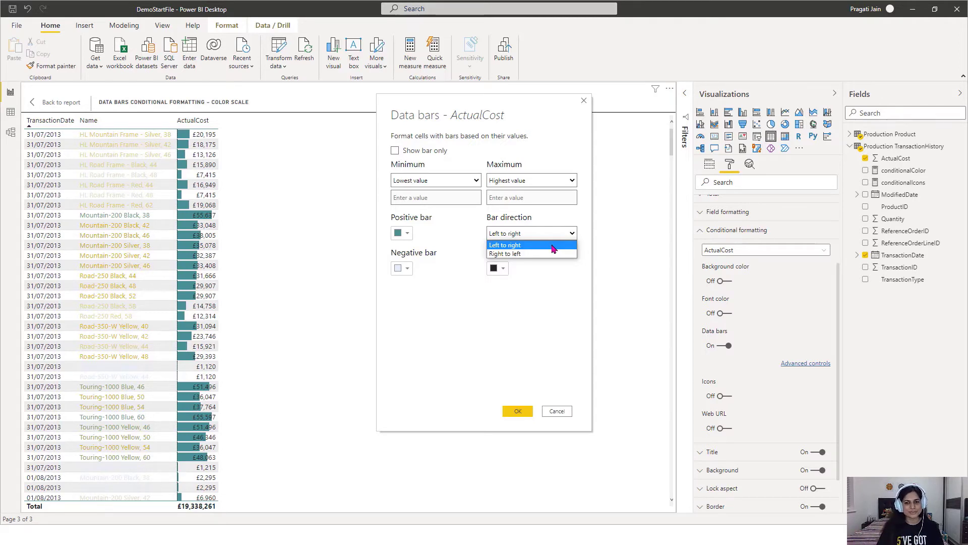
left_click(552, 324)
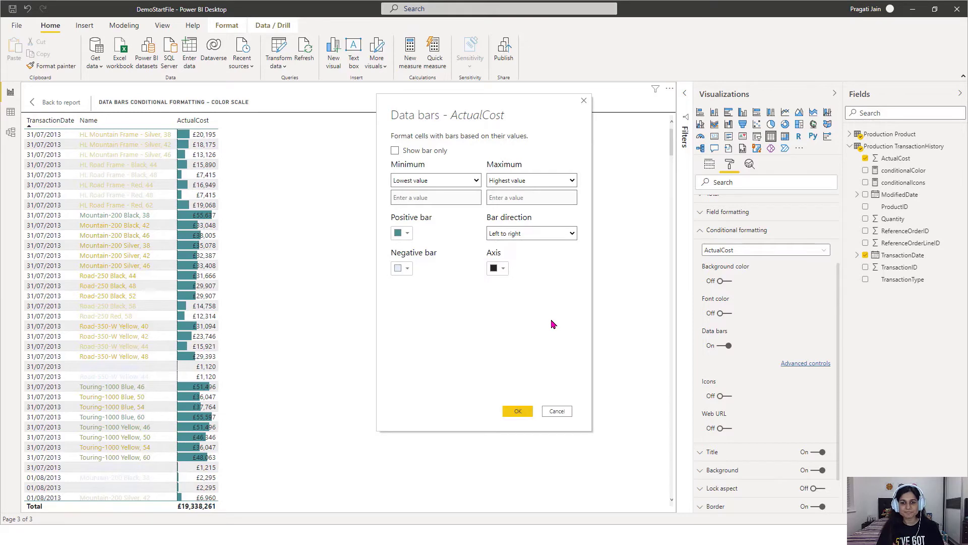
Accept the data bars settings for ActualCost and return from focus mode to the report page
left_click(519, 411)
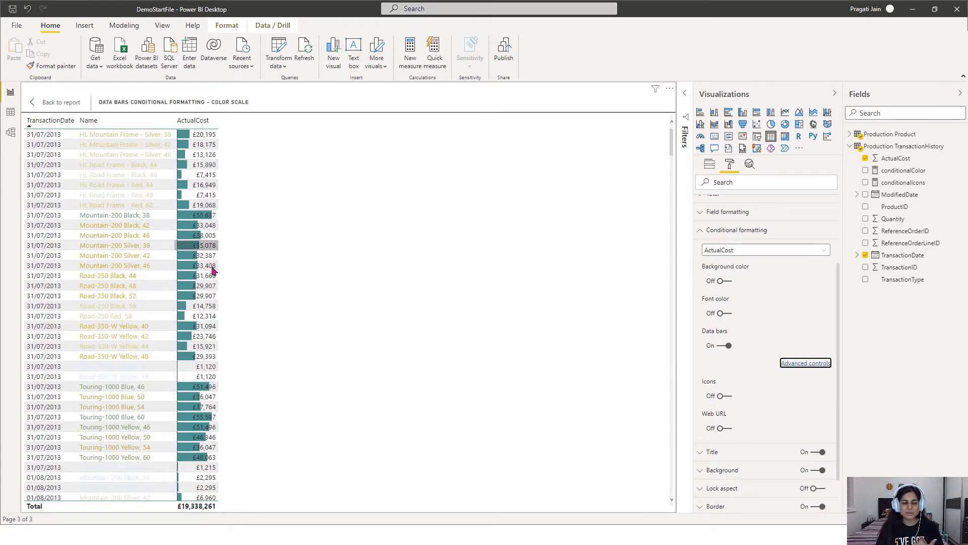
left_click(59, 103)
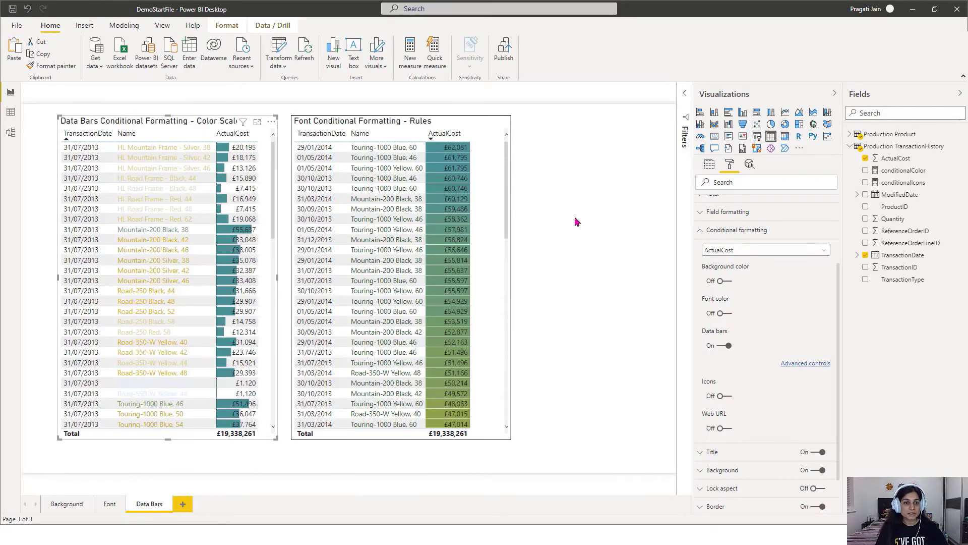
Replace the Font Conditional Formatting - Rules table with a copy of the Data Bars Color Scale table, aligned beside the original
left_click(449, 123)
key("Delete")
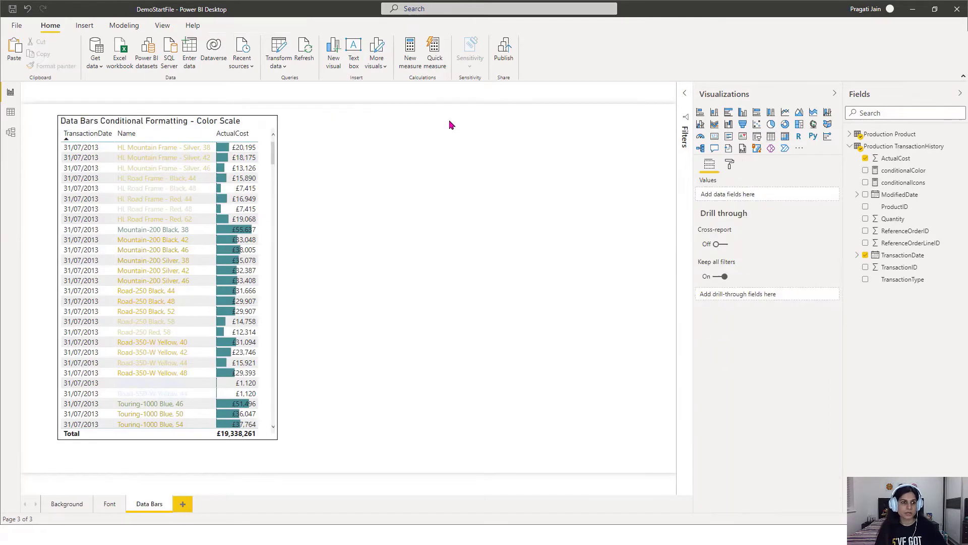
left_click(168, 125)
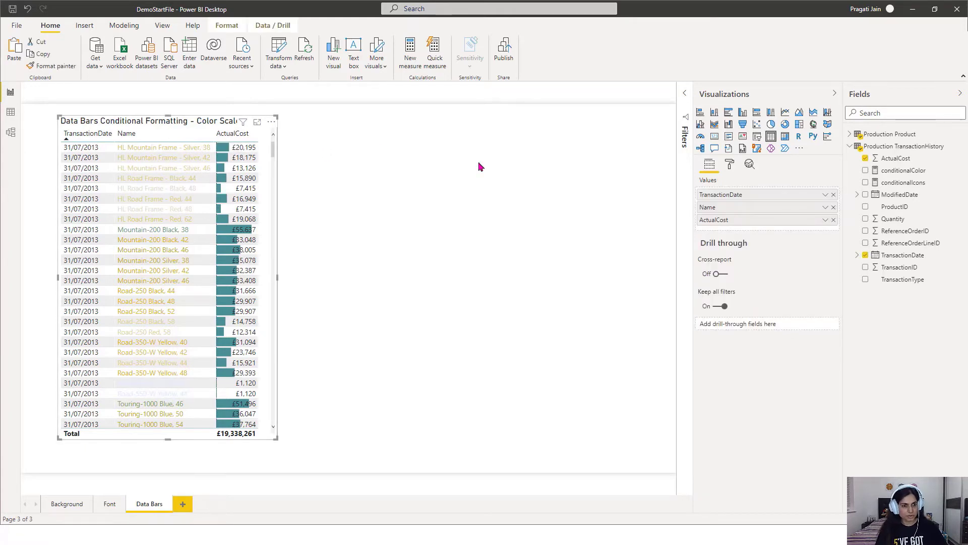
key("ctrl+c")
key("ctrl+v")
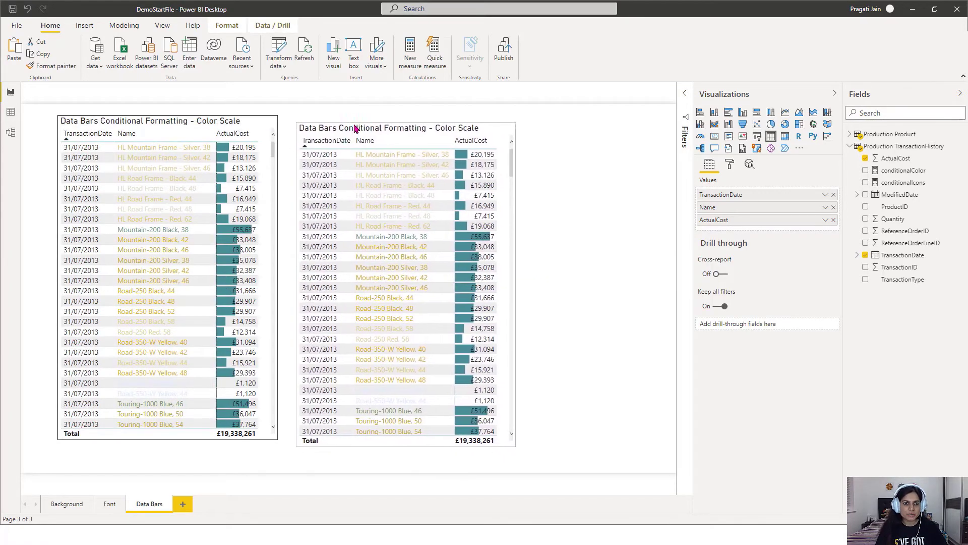
left_click_drag(355, 129, 354, 123)
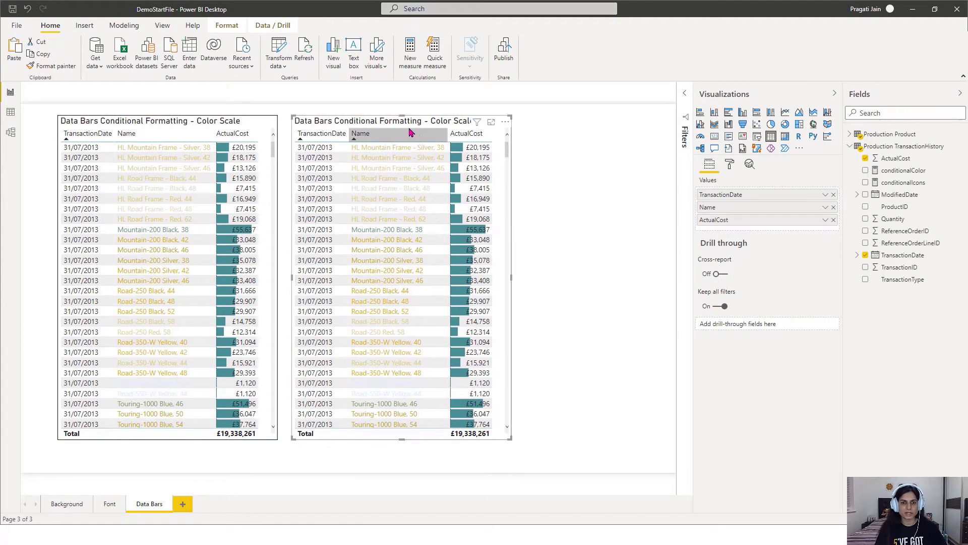
Show the copied table in focus mode and open the advanced data bars settings for its ActualCost column
left_click(490, 122)
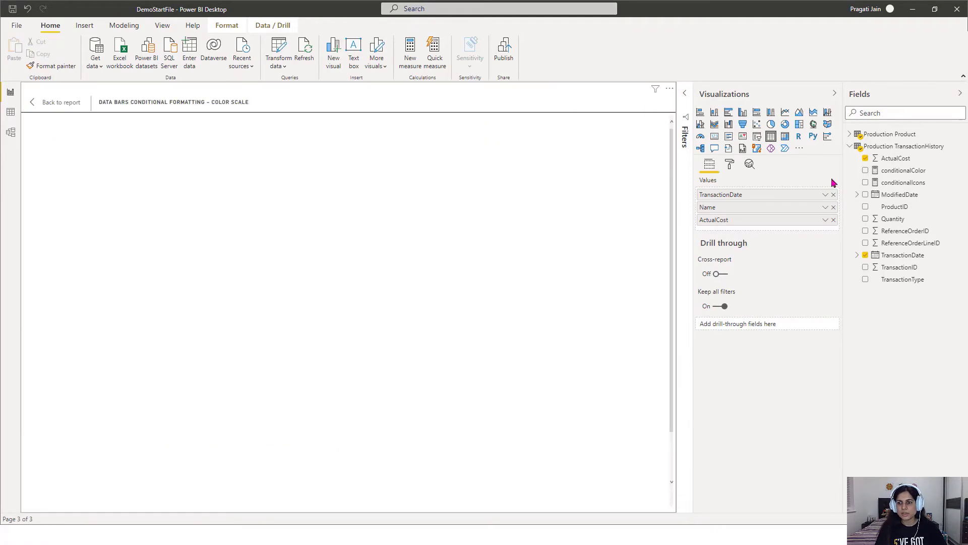
left_click(730, 165)
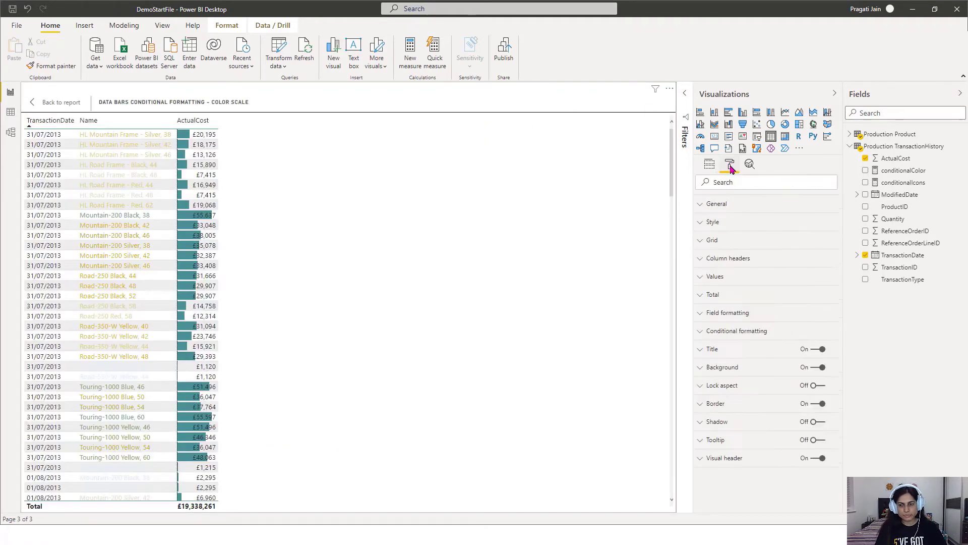
left_click(737, 331)
scroll(795, 417, "down", 3)
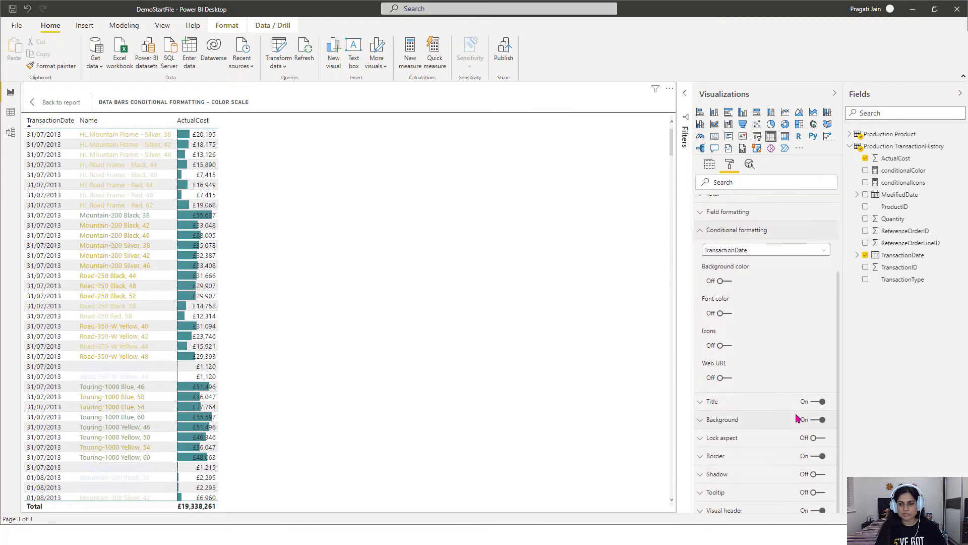
left_click(823, 248)
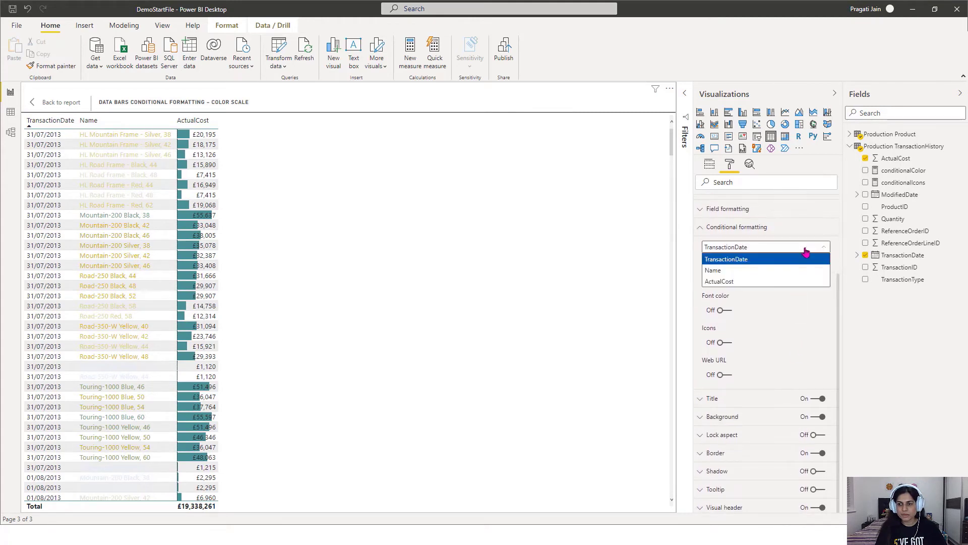
left_click(751, 282)
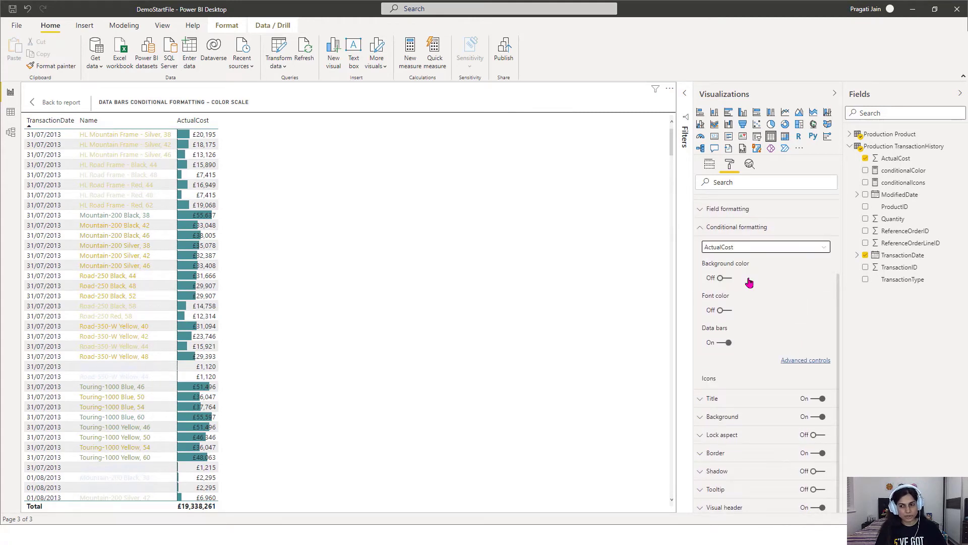
left_click(788, 363)
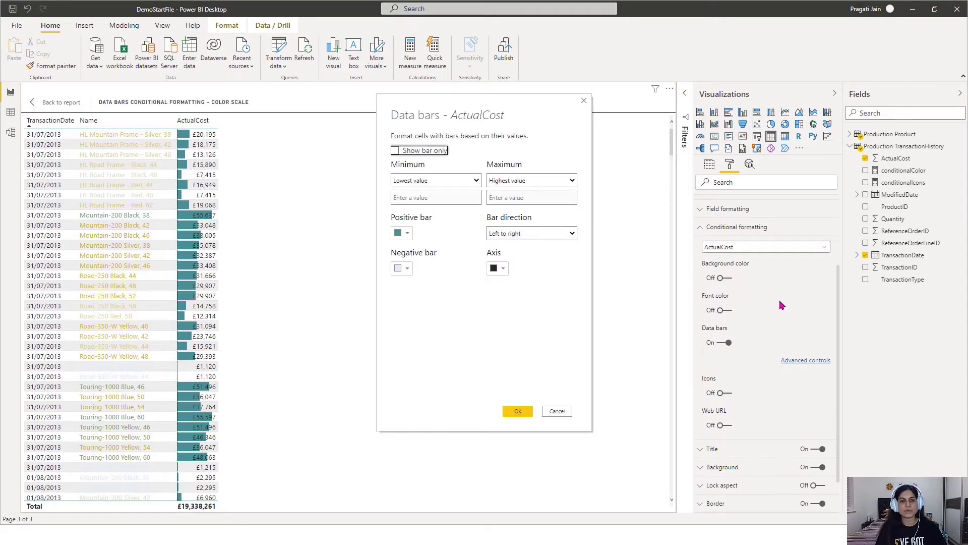
Enable Show bar only, set a custom minimum of 1000 and a custom maximum of 64000, and apply the data bars settings
left_click(394, 151)
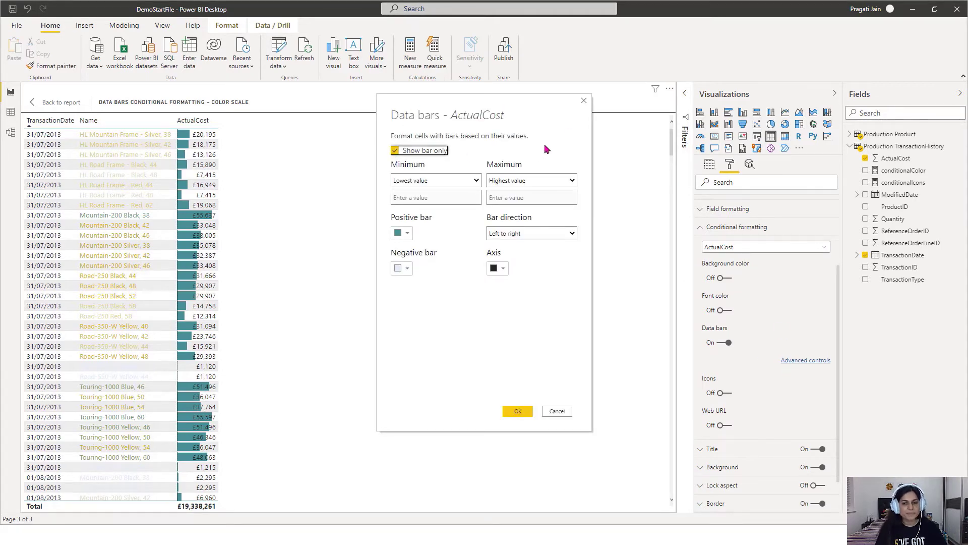
left_click(476, 181)
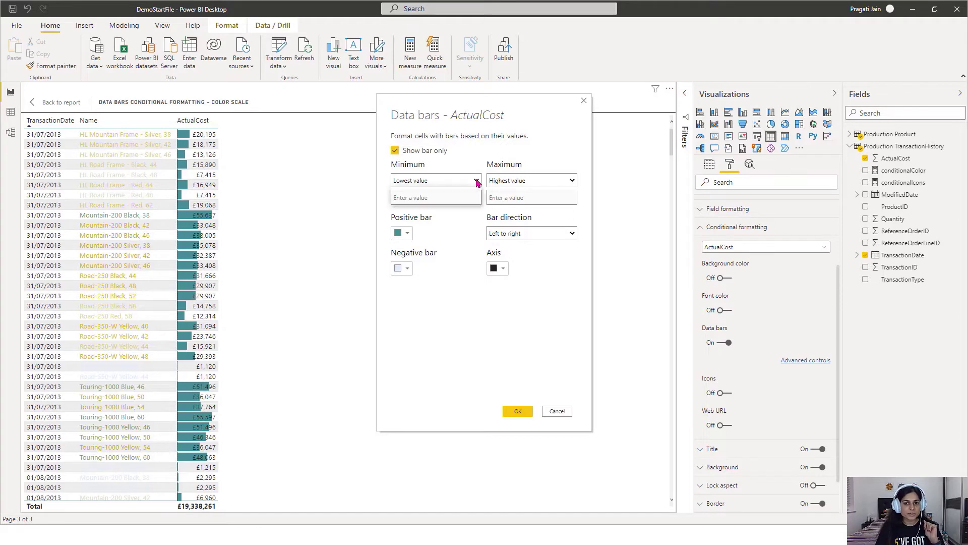
left_click(423, 197)
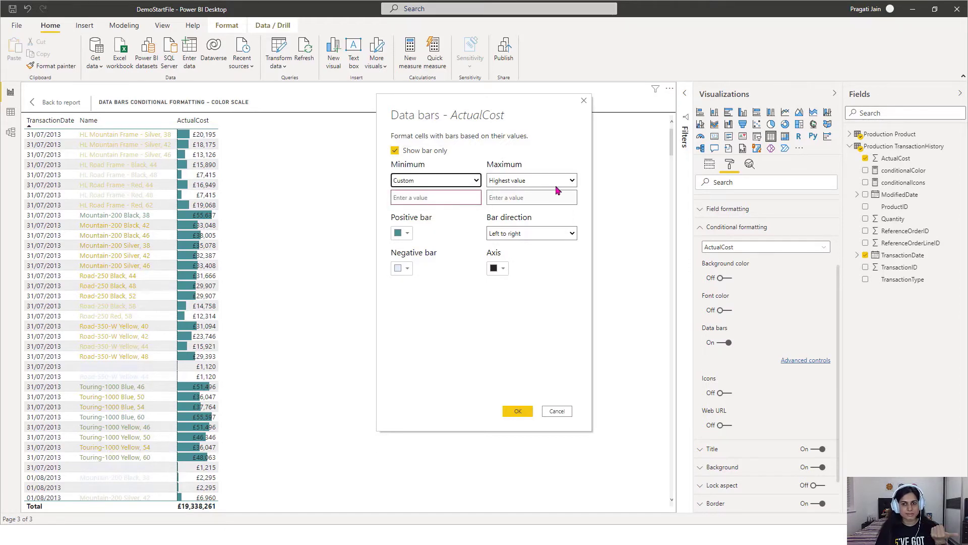
left_click(573, 181)
left_click(559, 199)
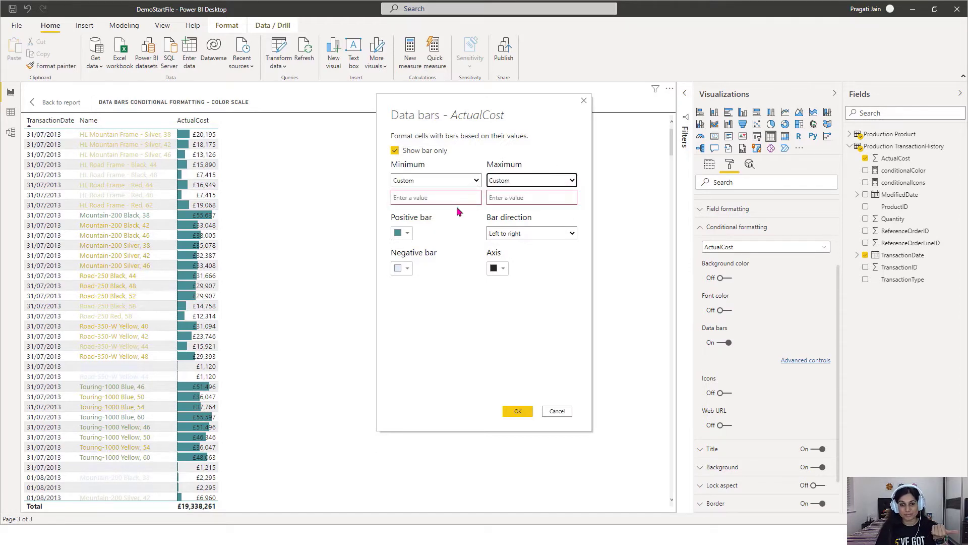
left_click(443, 198)
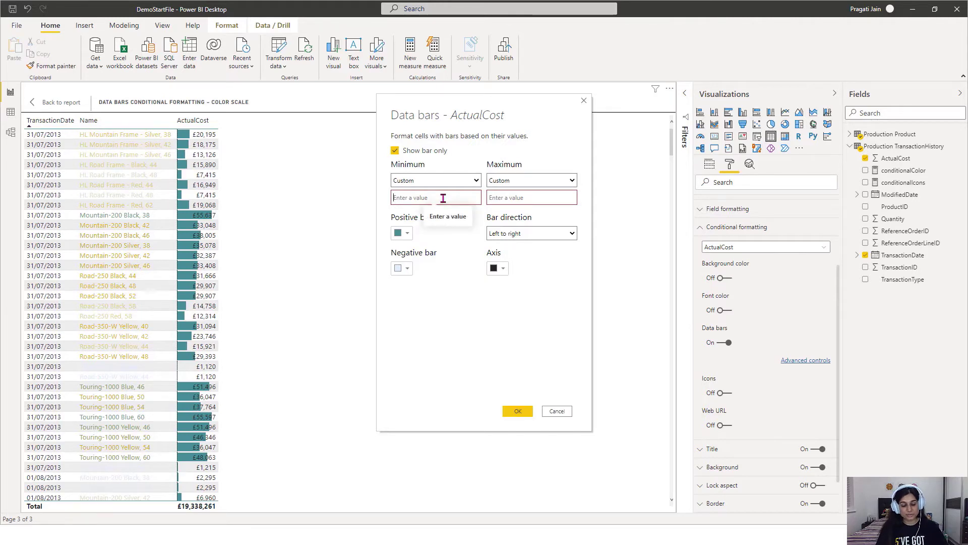
type("1000")
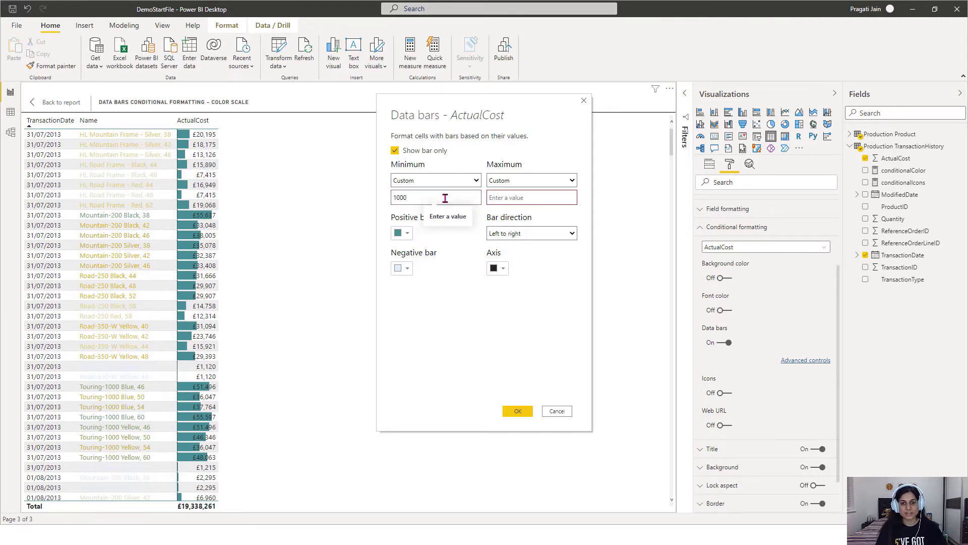
left_click(511, 202)
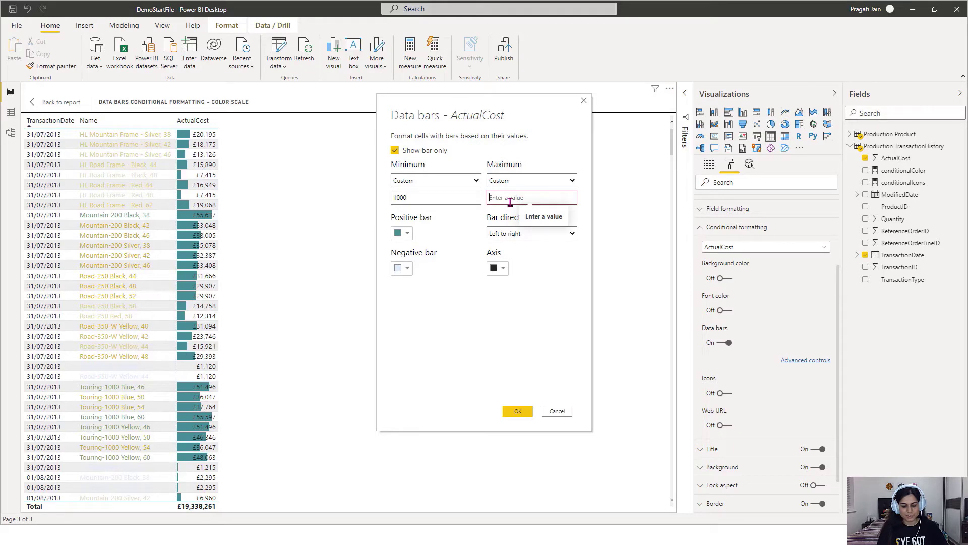
type("64000")
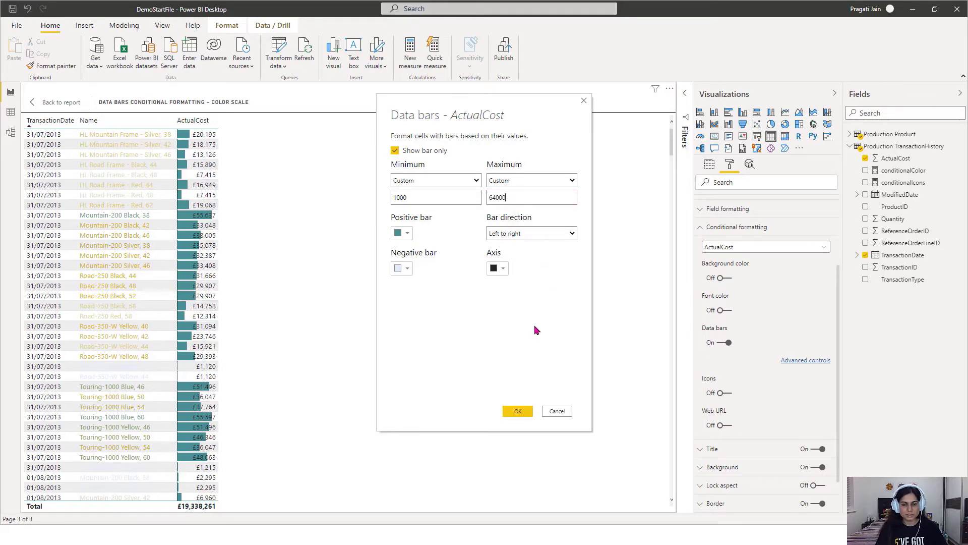
left_click(516, 412)
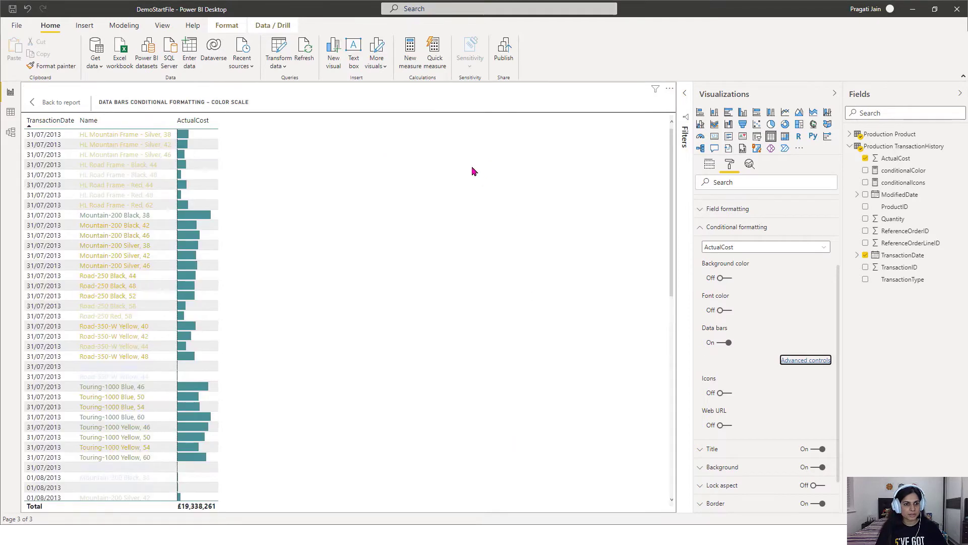
Look through the bar-only ActualCost column and return to the report page
scroll(200, 277, "down", 5)
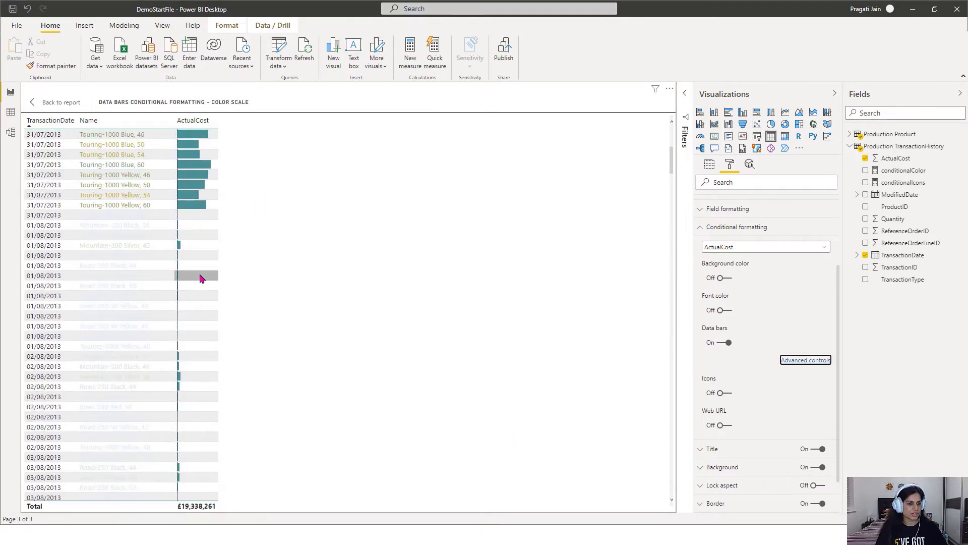
scroll(200, 277, "up", 5)
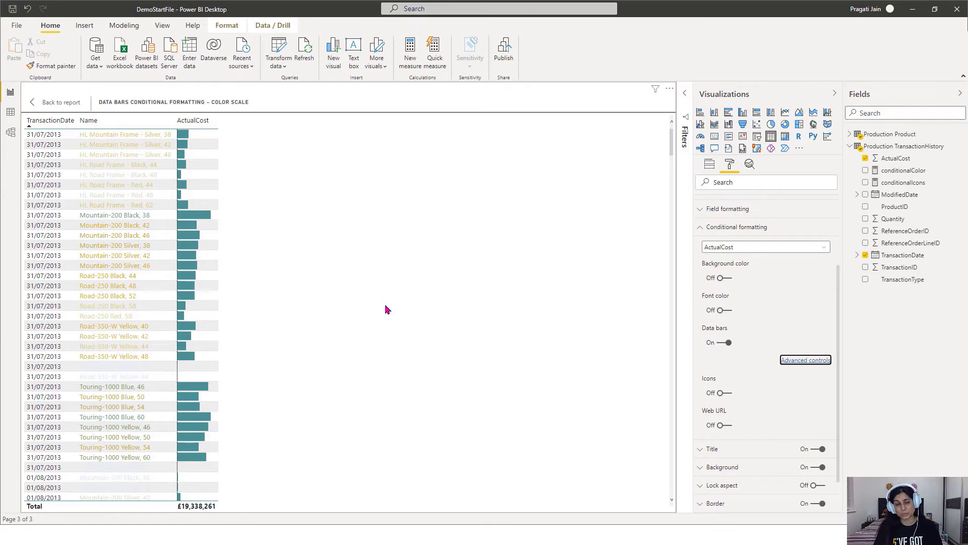
left_click(52, 102)
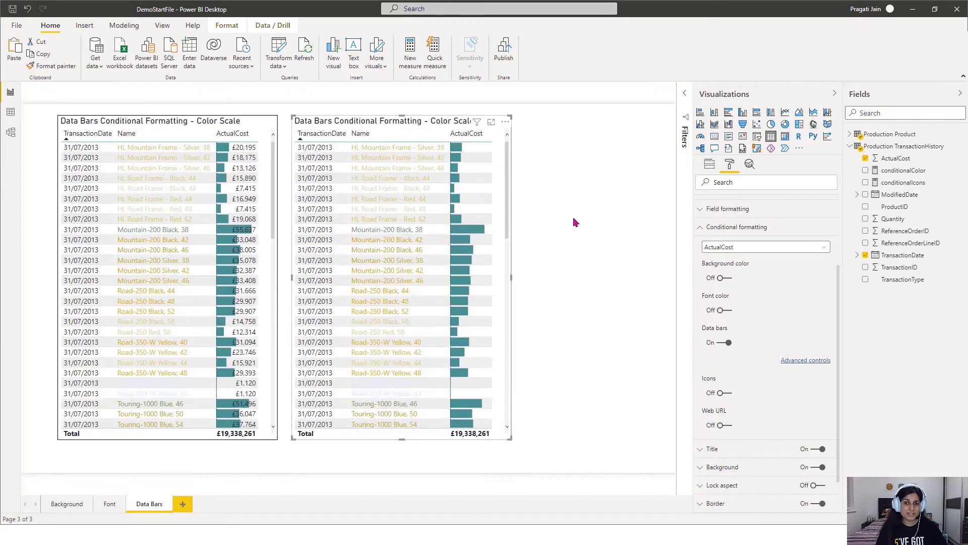
Switch to the presentation to check the session's Agenda slide, and return to the report in Power BI Desktop
left_click(570, 219)
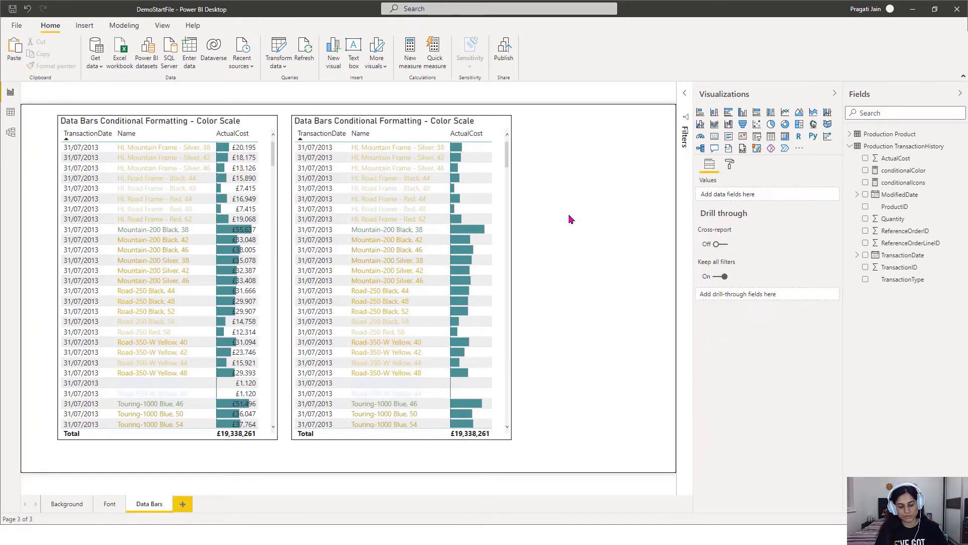
key("alt+Tab")
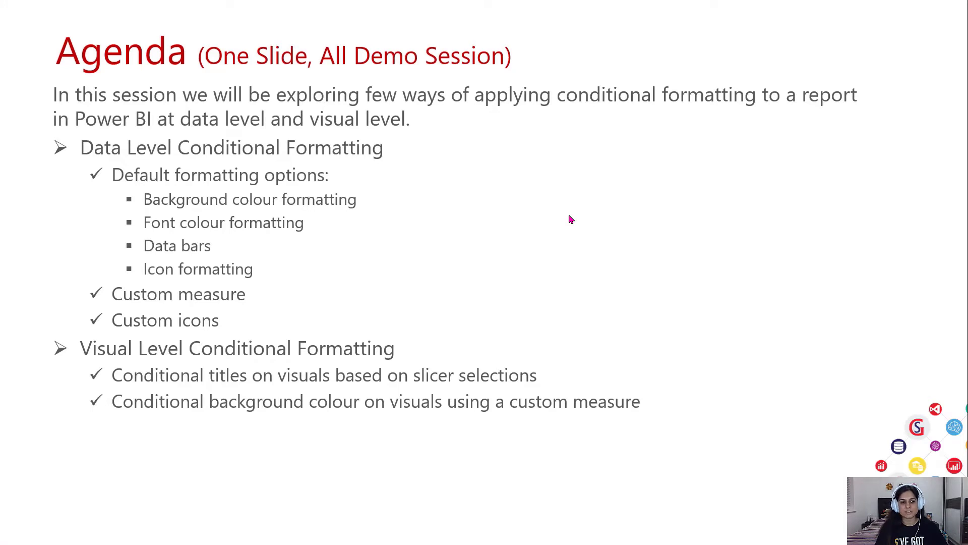
key("alt+Tab")
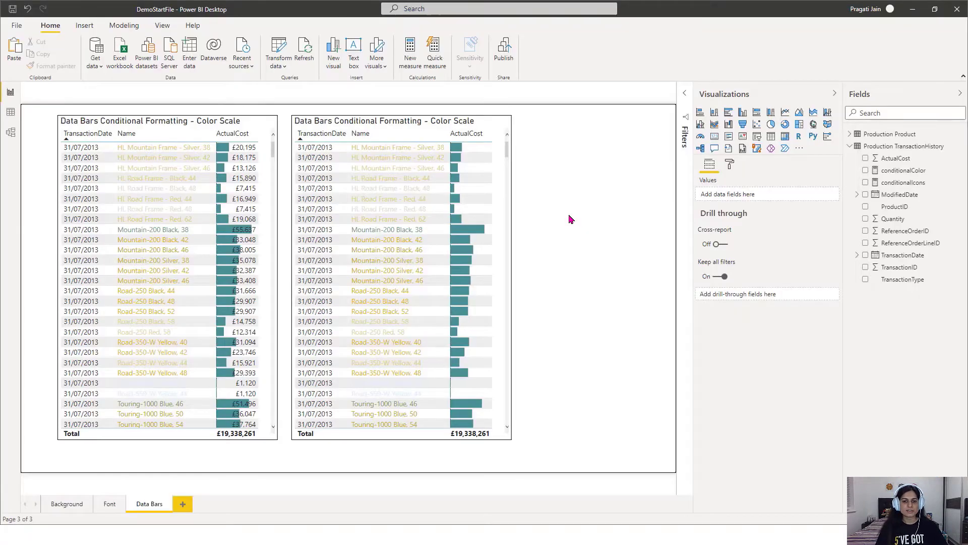
Duplicate the Data Bars page and rename the copy as Custom Formatting
right_click(157, 498)
left_click(175, 463)
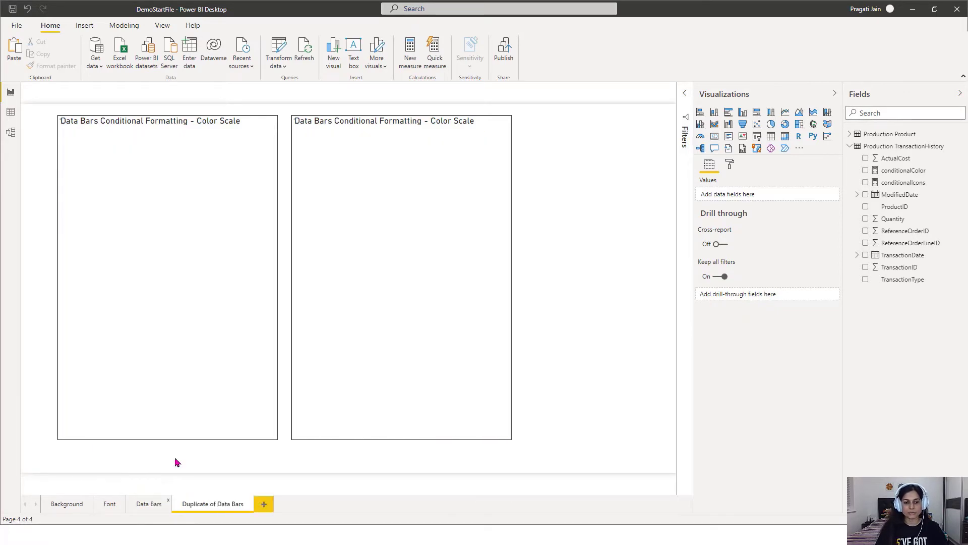
right_click(210, 506)
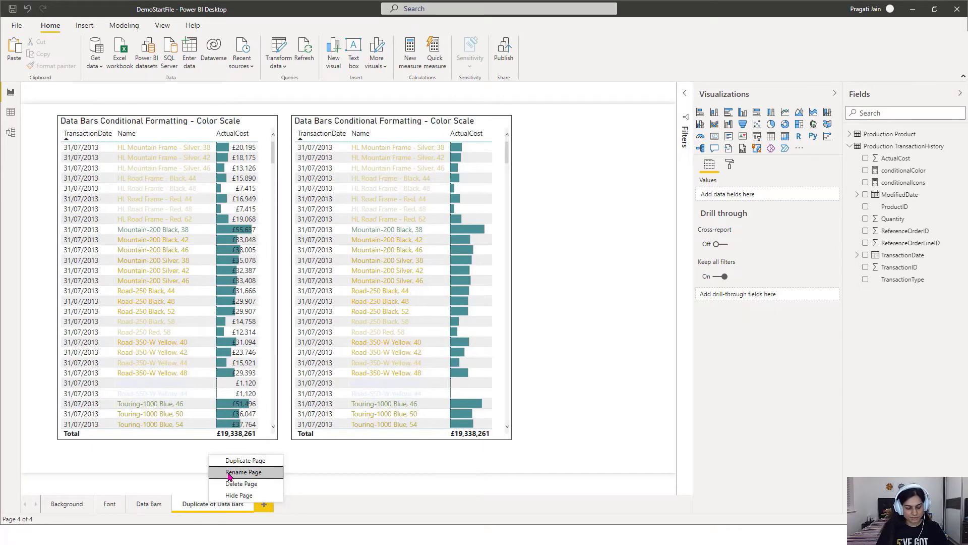
left_click(231, 472)
type("Custom")
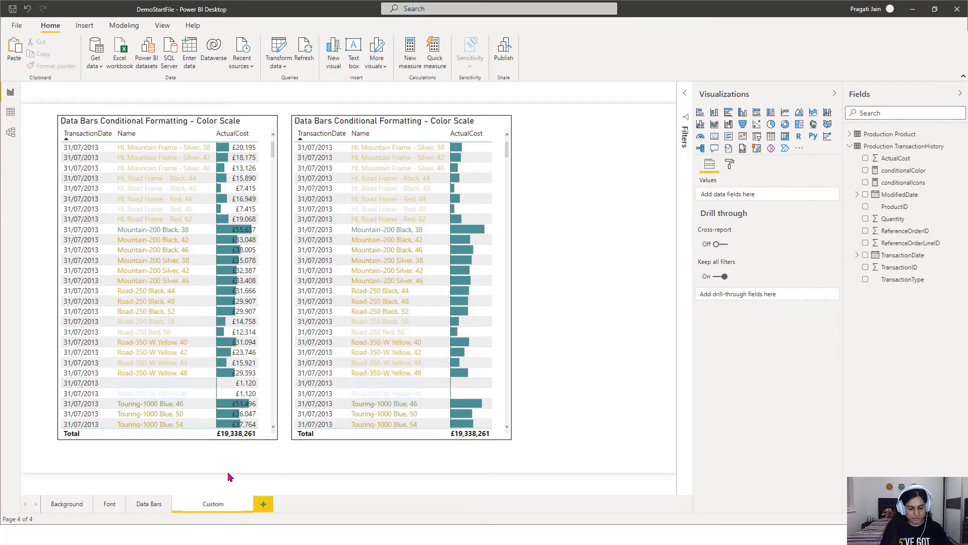
type(" Formatting")
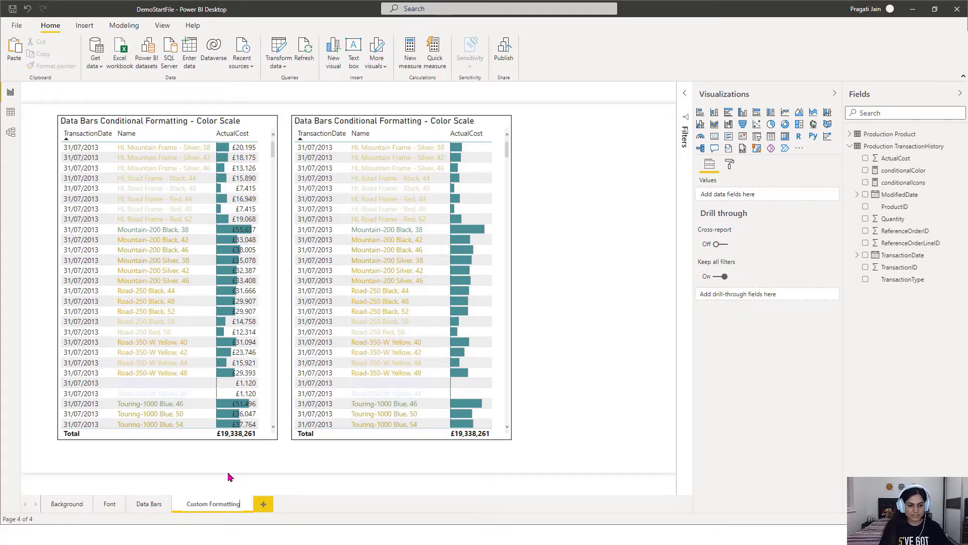
left_click(564, 283)
Turn off the titles of both tables on the Custom Formatting page
left_click(102, 121)
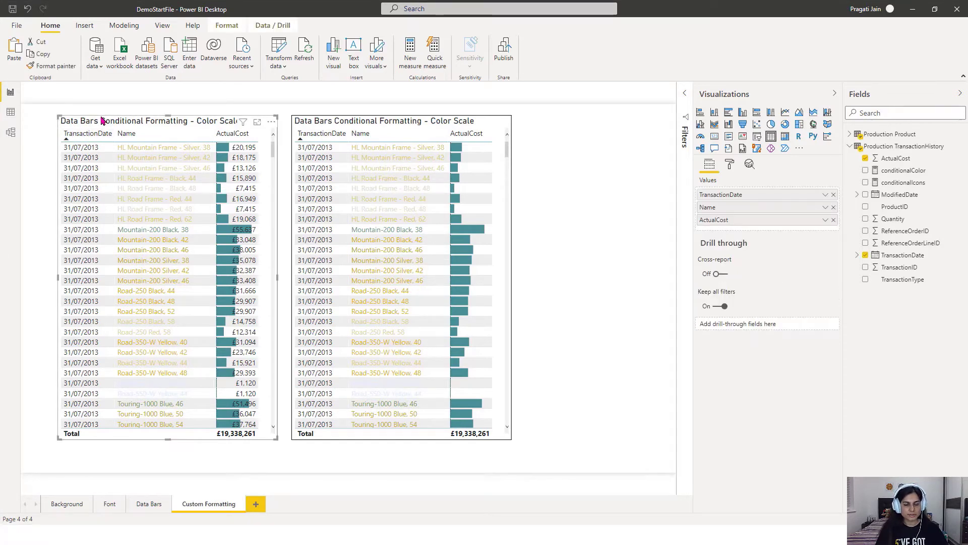
left_click(730, 168)
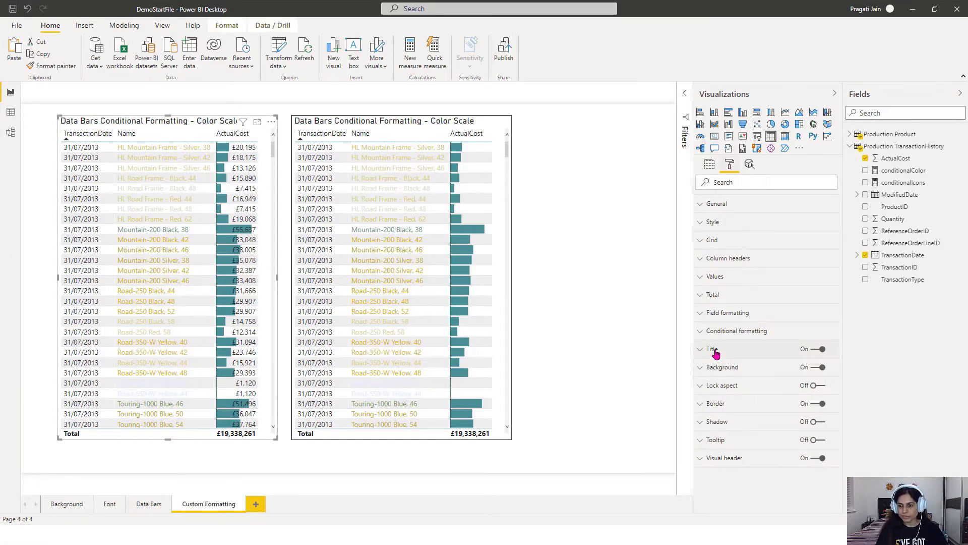
left_click(813, 350)
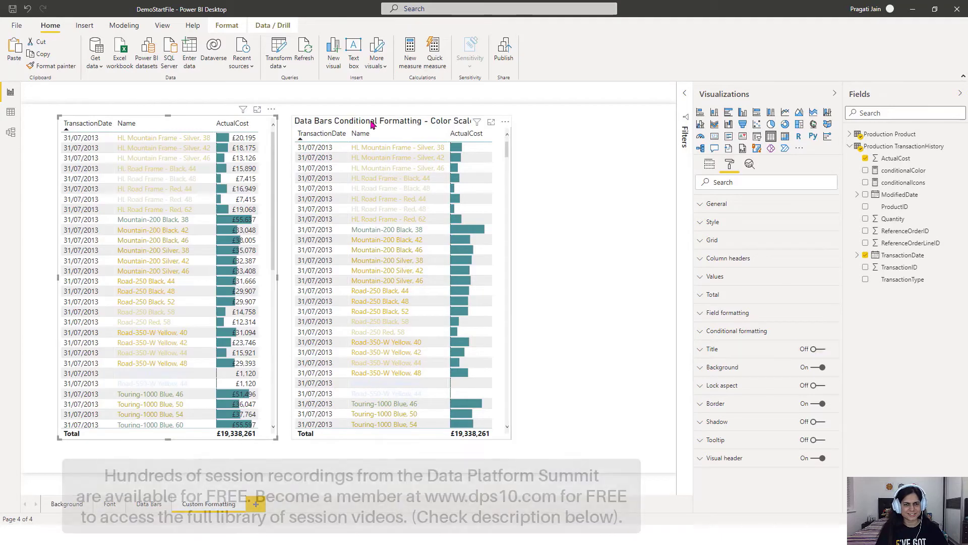
left_click(813, 350)
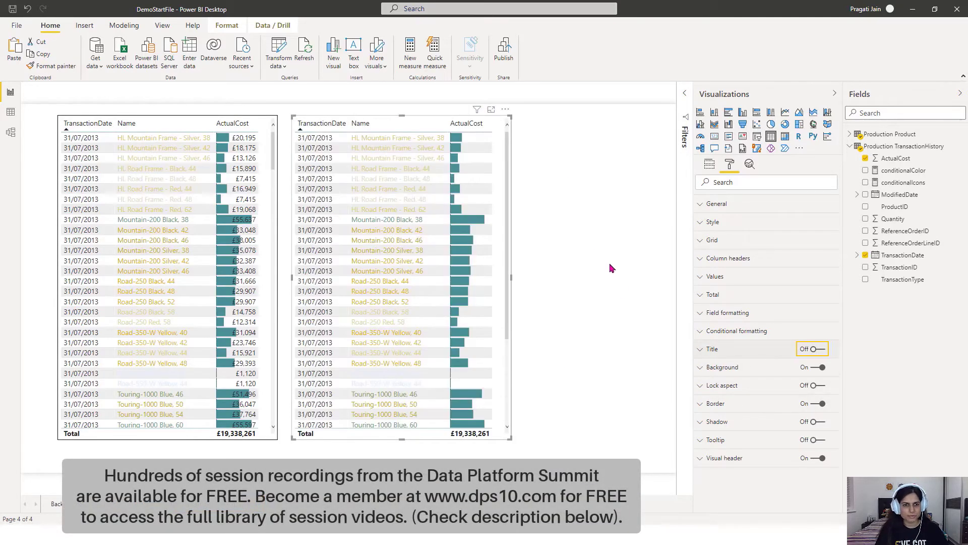
Open the conditionalColor measure and review its cost variable, the cost ranges in its SWITCH and the colour codes they return
left_click(149, 122)
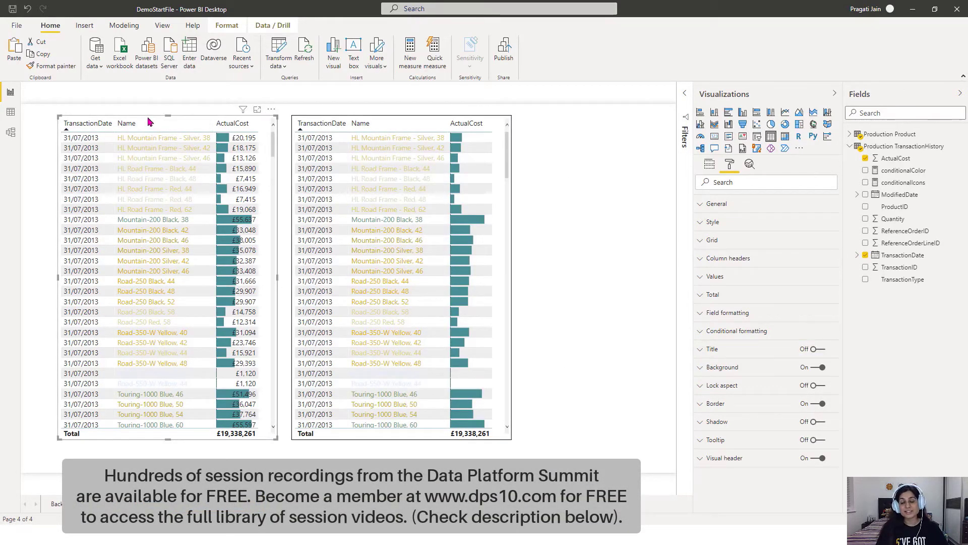
left_click(586, 197)
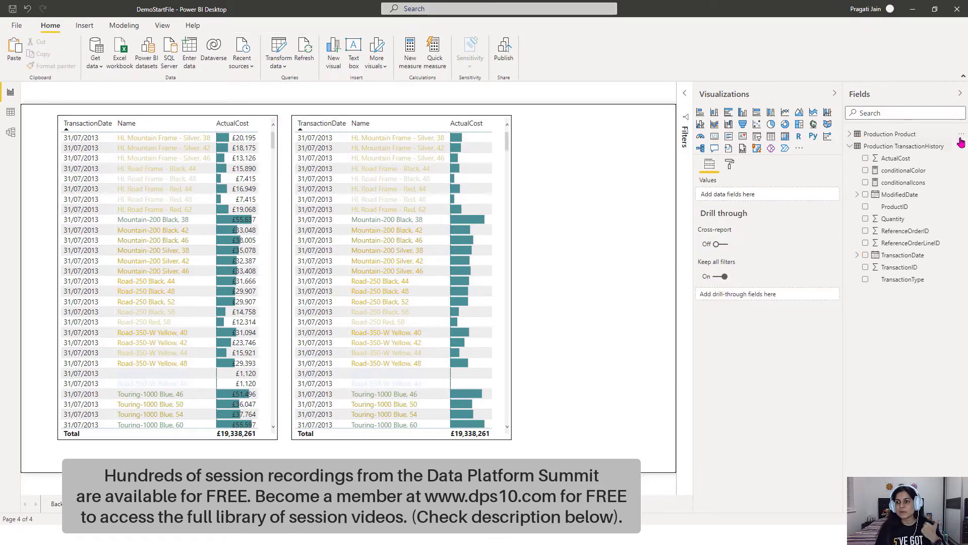
left_click(917, 173)
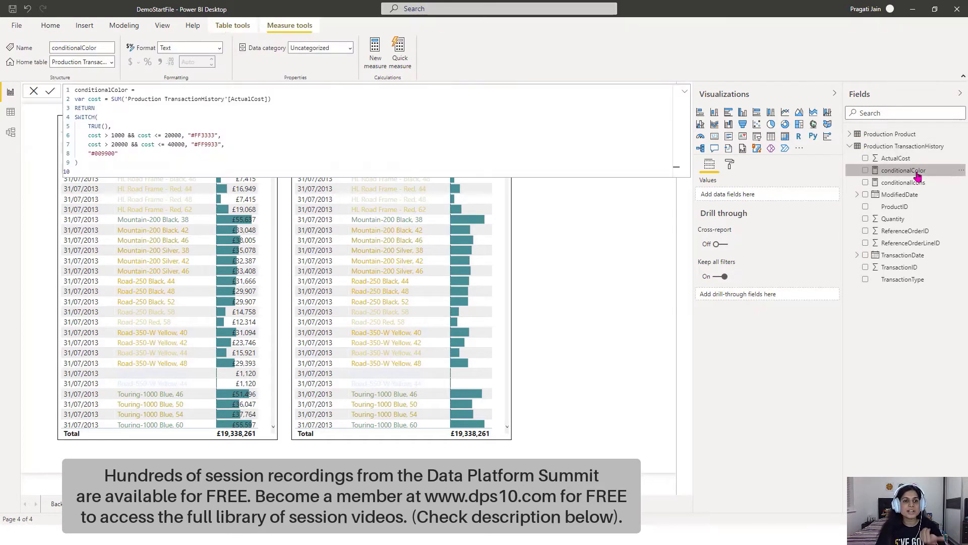
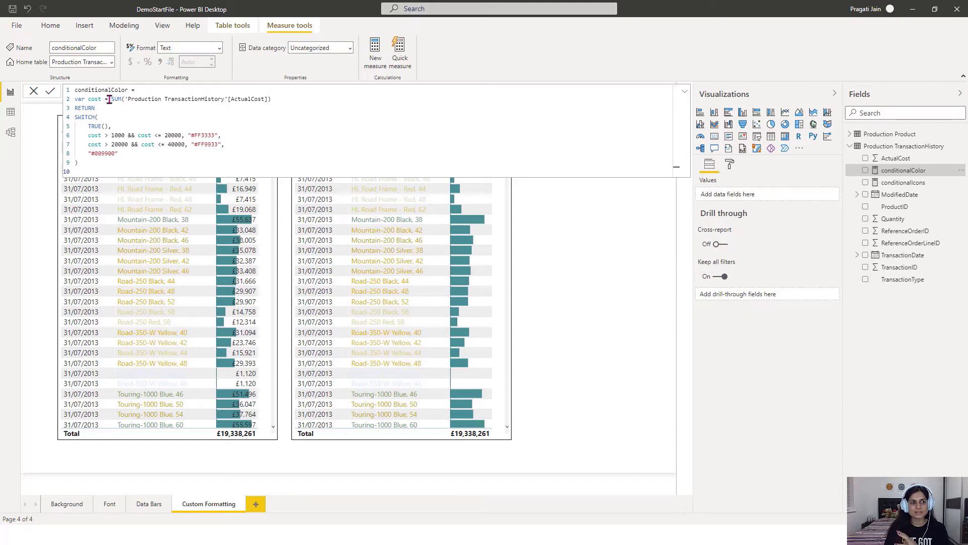
left_click_drag(89, 99, 162, 99)
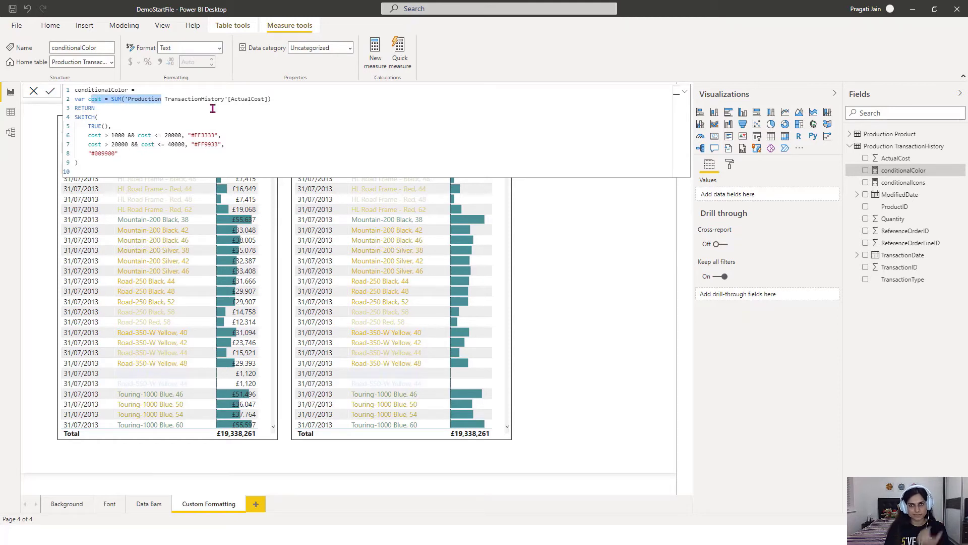
left_click(212, 109)
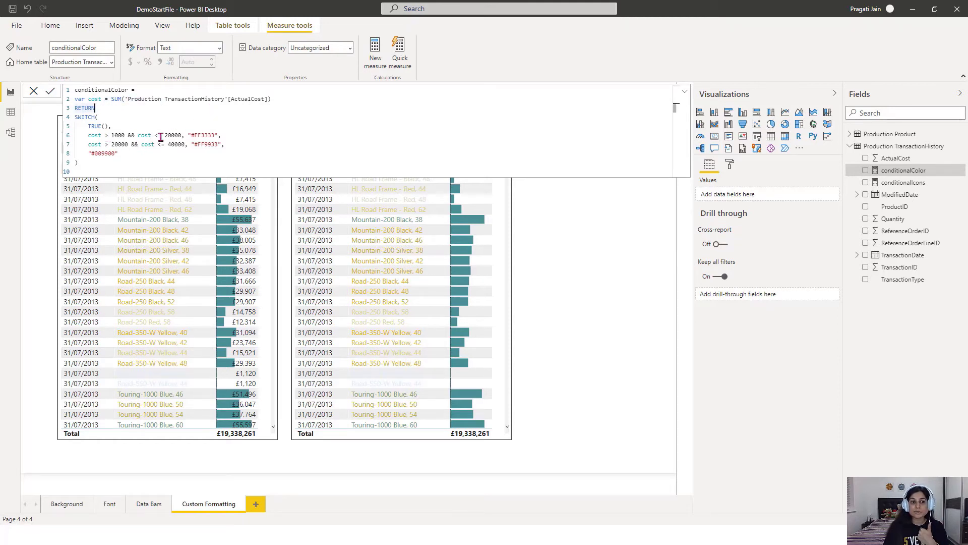
left_click_drag(191, 135, 216, 135)
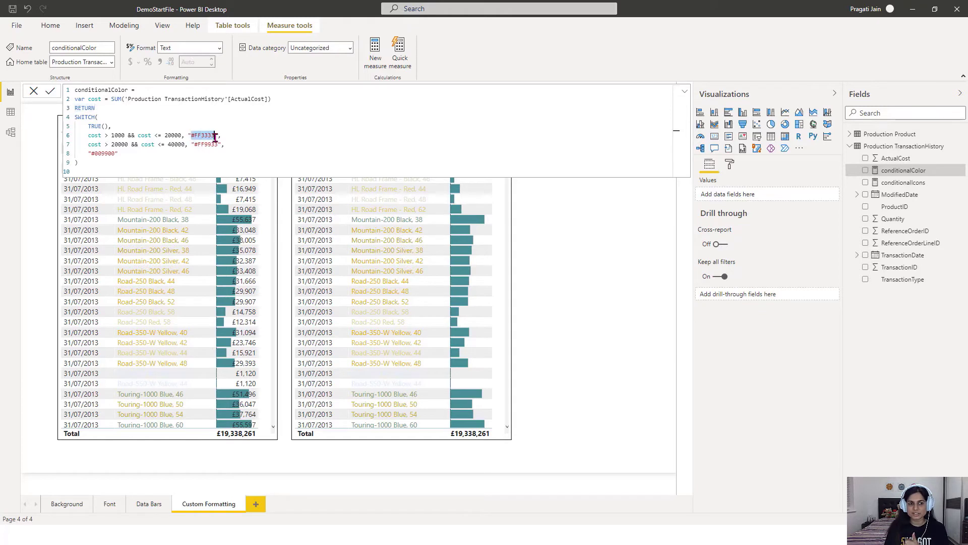
left_click_drag(111, 146, 218, 146)
left_click(121, 159)
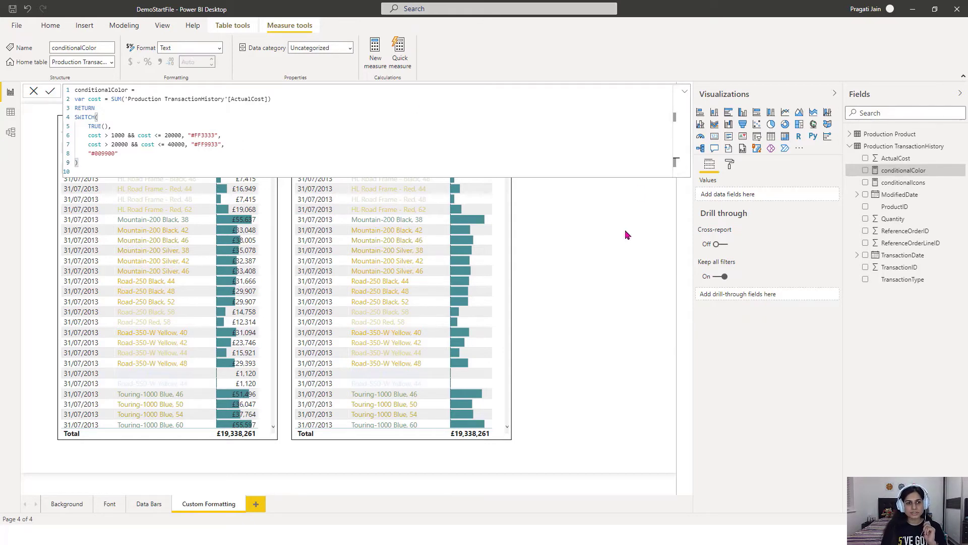
Turn off the font color conditional formatting of the Name column in the left table
left_click(199, 438)
left_click(731, 167)
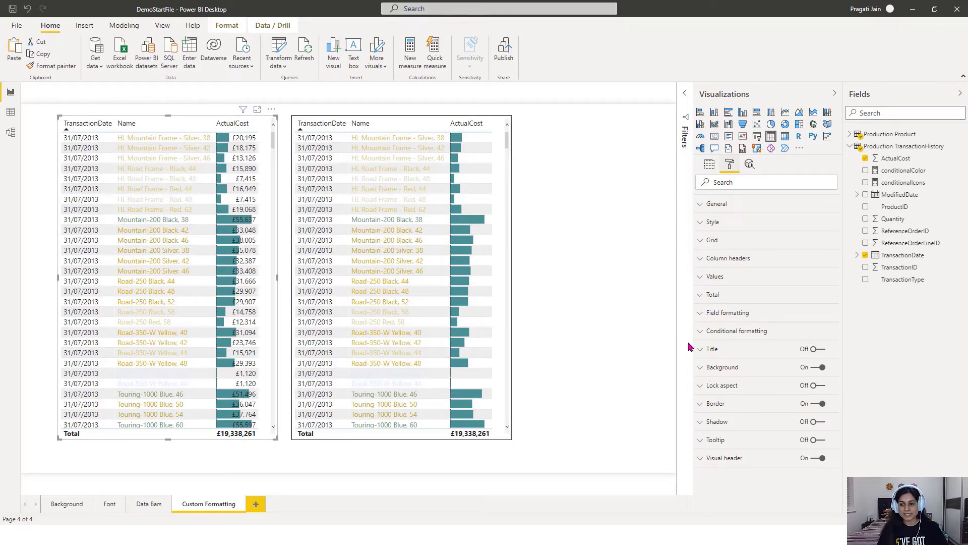
left_click(701, 333)
scroll(779, 416, "down", 2)
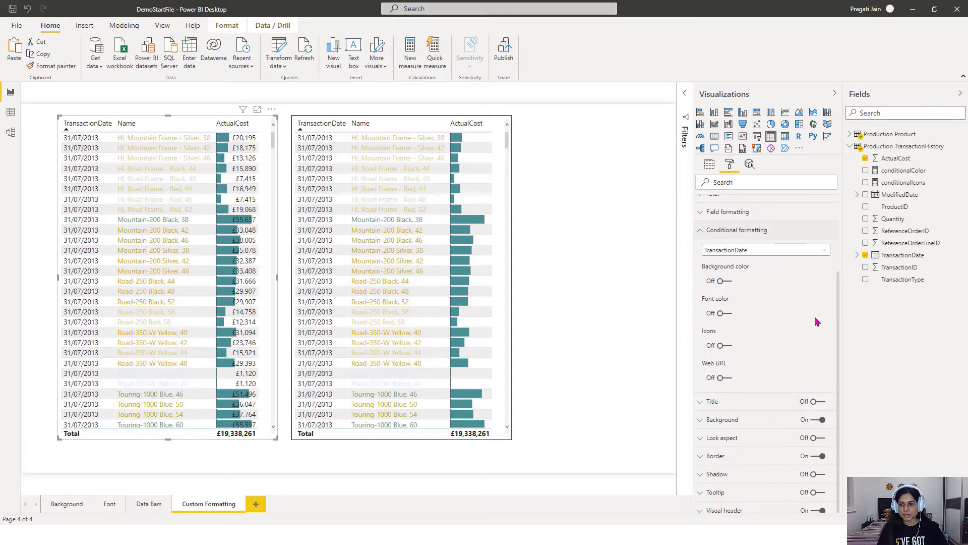
left_click(823, 251)
left_click(766, 275)
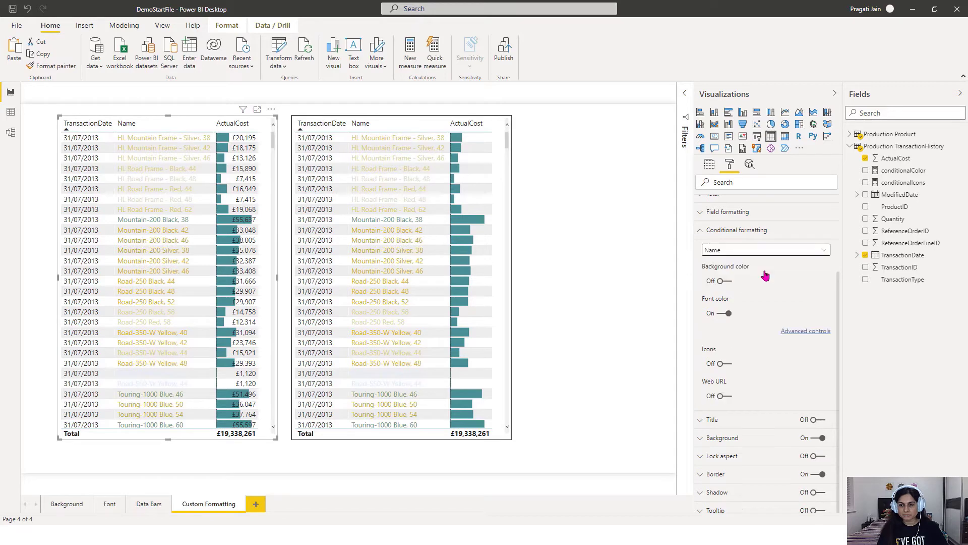
left_click(722, 313)
Apply background color conditional formatting to the left table's Name column, formatted by field value based on the conditionalColor measure
left_click(724, 281)
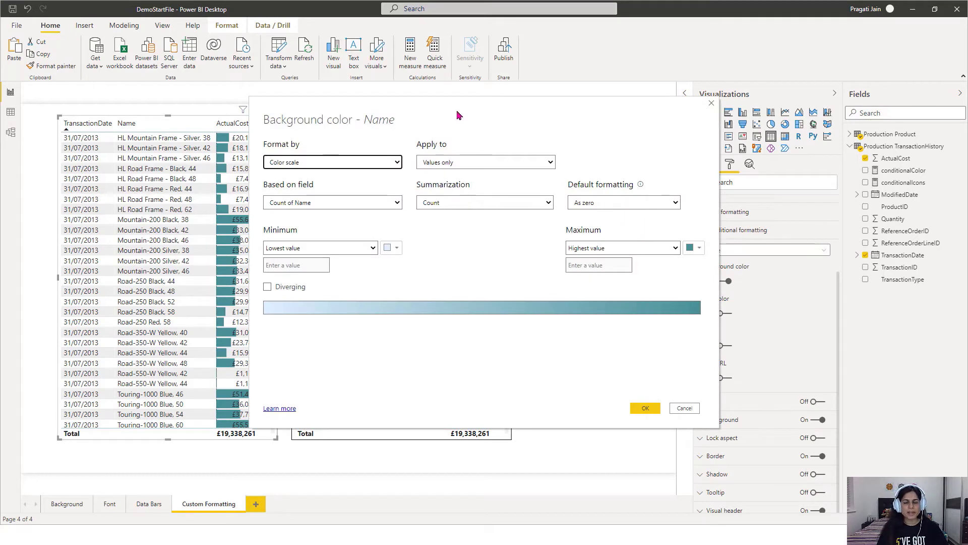
left_click_drag(401, 110, 445, 107)
left_click(438, 157)
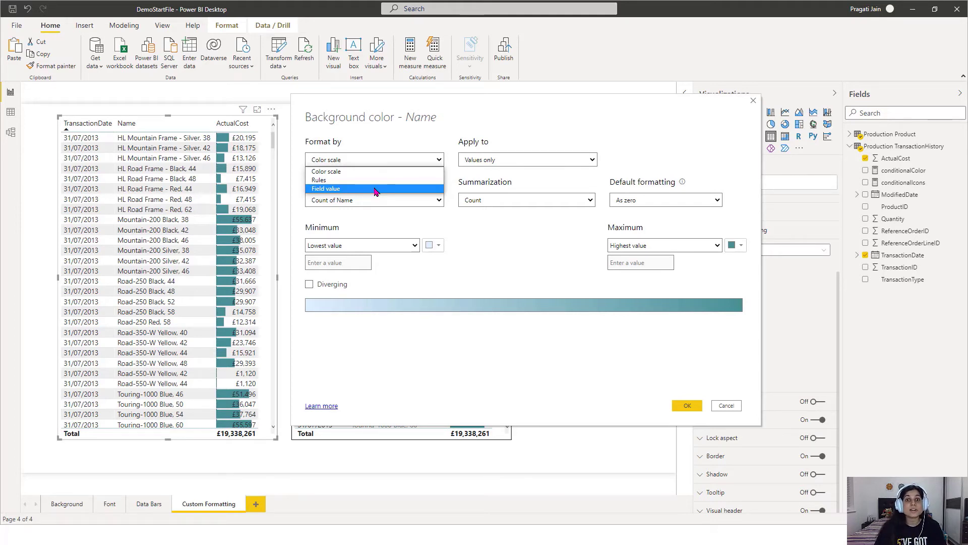
left_click(375, 189)
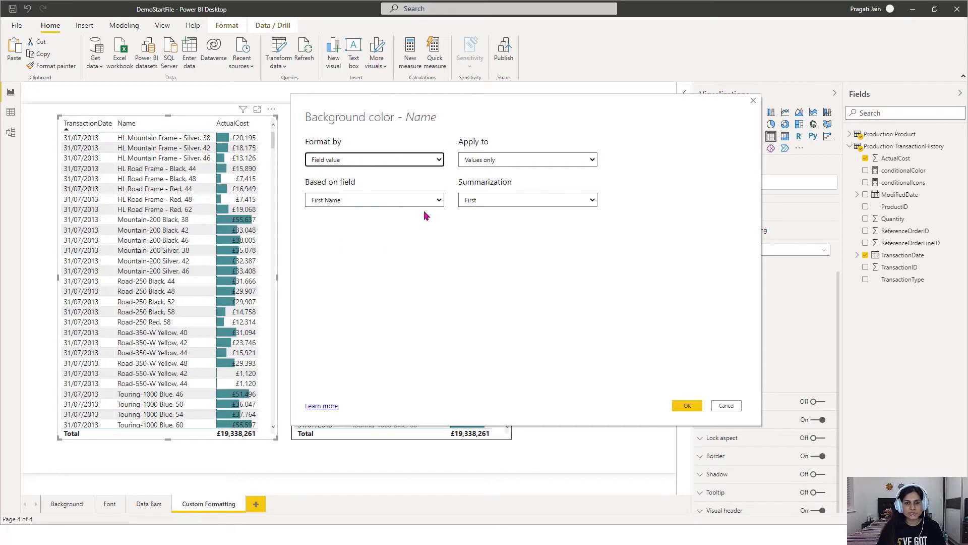
left_click(438, 200)
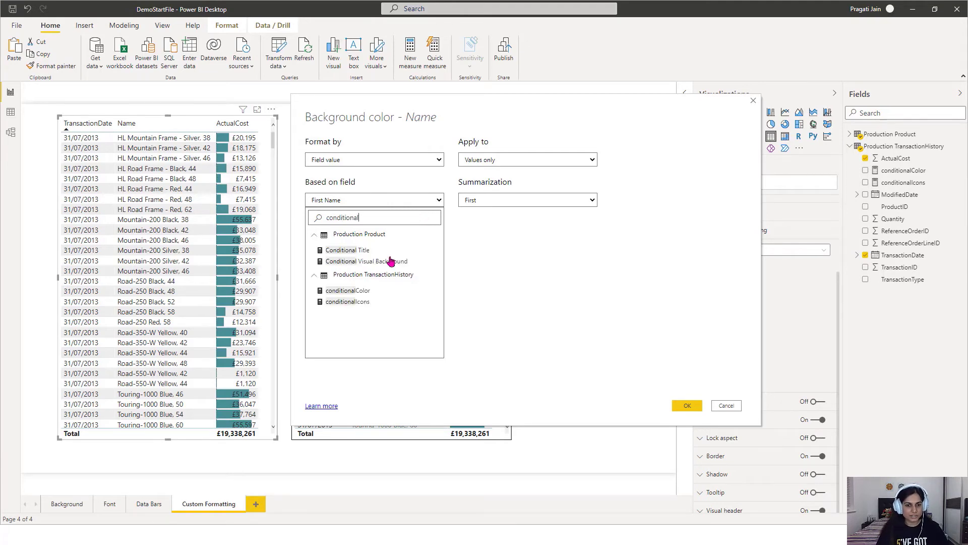
left_click(372, 292)
left_click(683, 406)
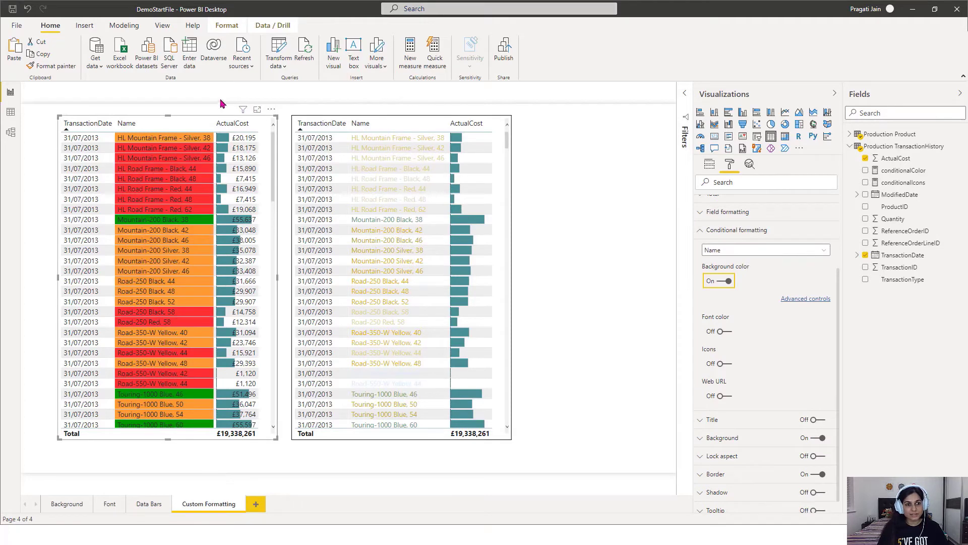
View the left table in focus mode, sort it by ActualCost descending and check where the Name background colours change
left_click(257, 108)
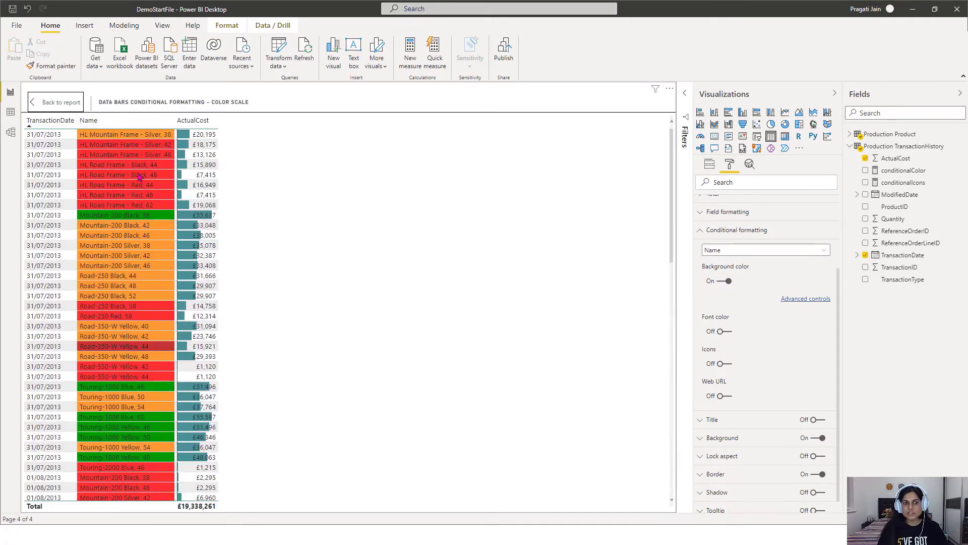
left_click(182, 124)
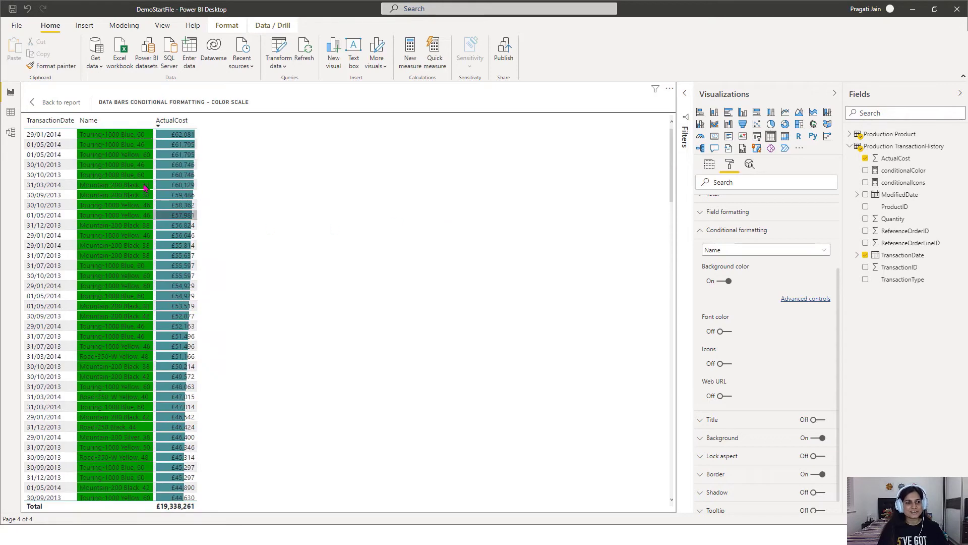
scroll(141, 230, "down", 10)
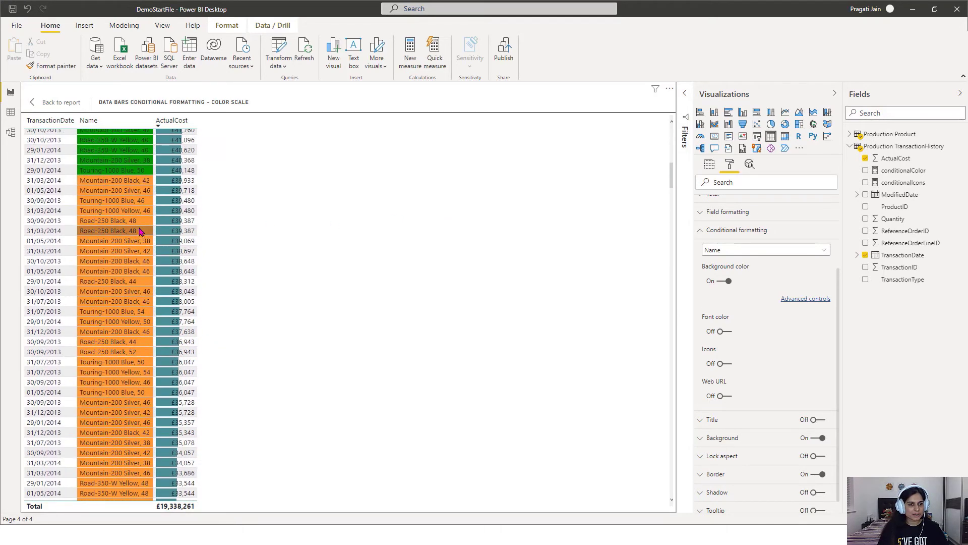
scroll(140, 231, "up", 3)
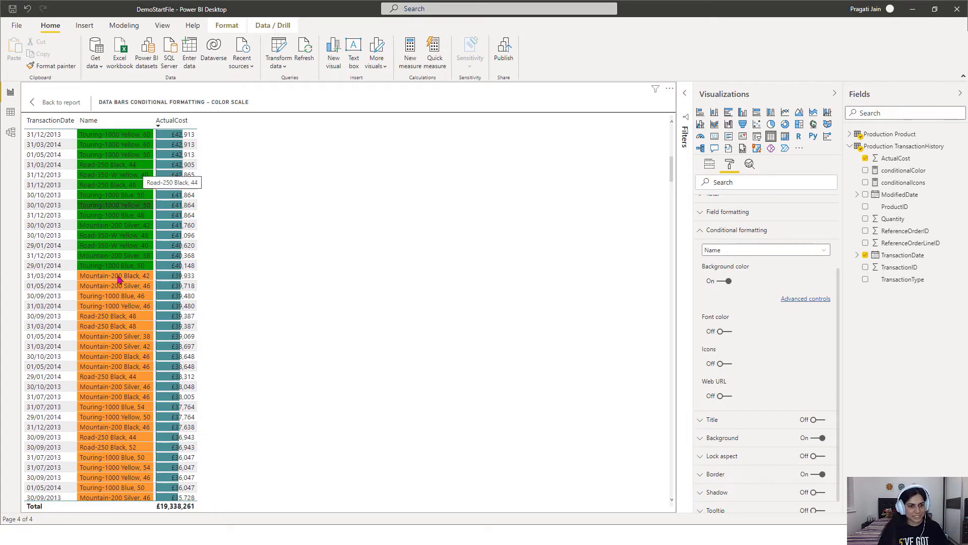
scroll(123, 315, "down", 4)
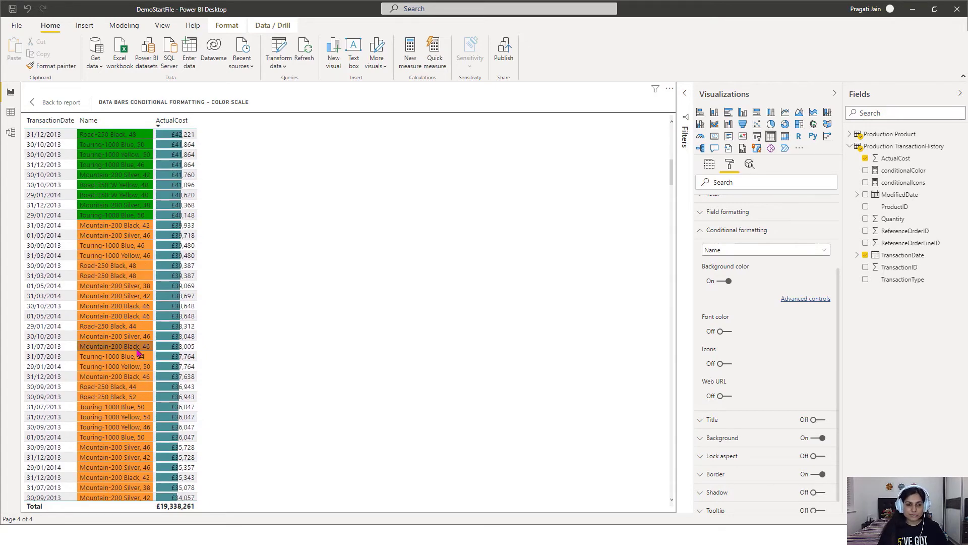
scroll(137, 352, "down", 4)
scroll(138, 352, "down", 10)
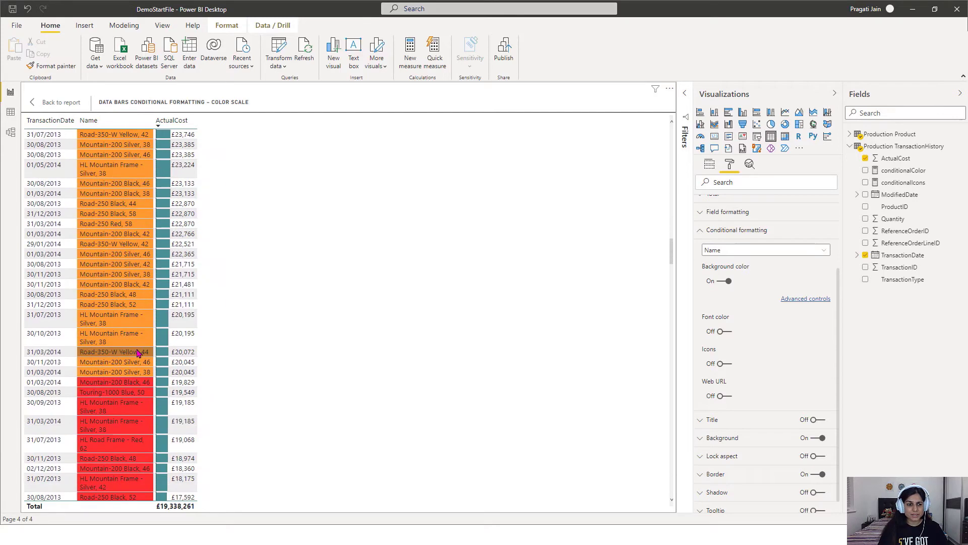
scroll(138, 352, "down", 3)
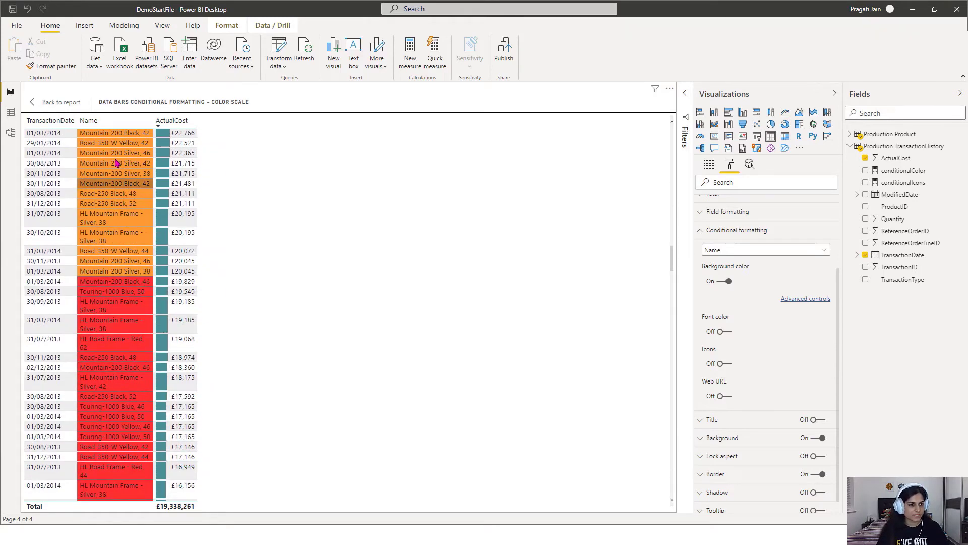
scroll(126, 291, "up", 15)
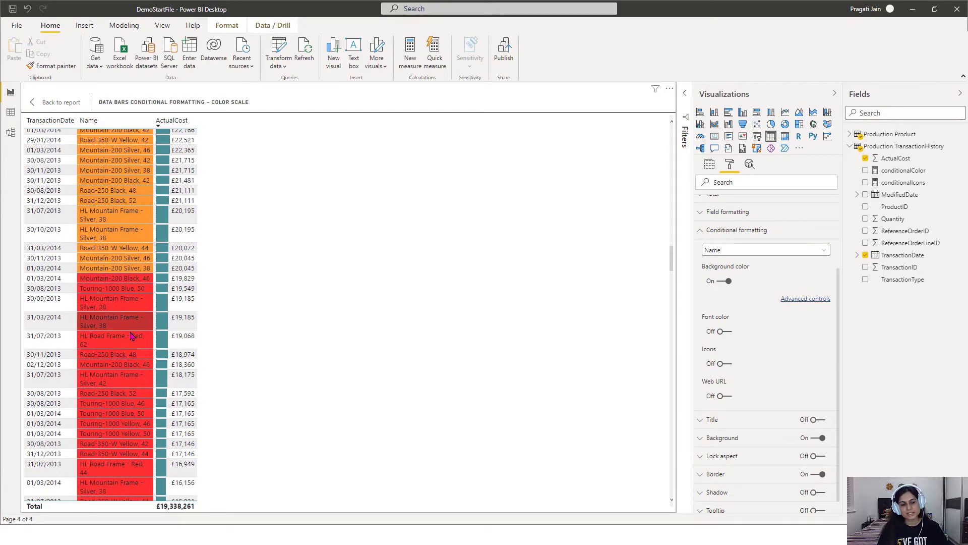
Return to the report page and sort the left table by TransactionDate ascending
left_click(65, 105)
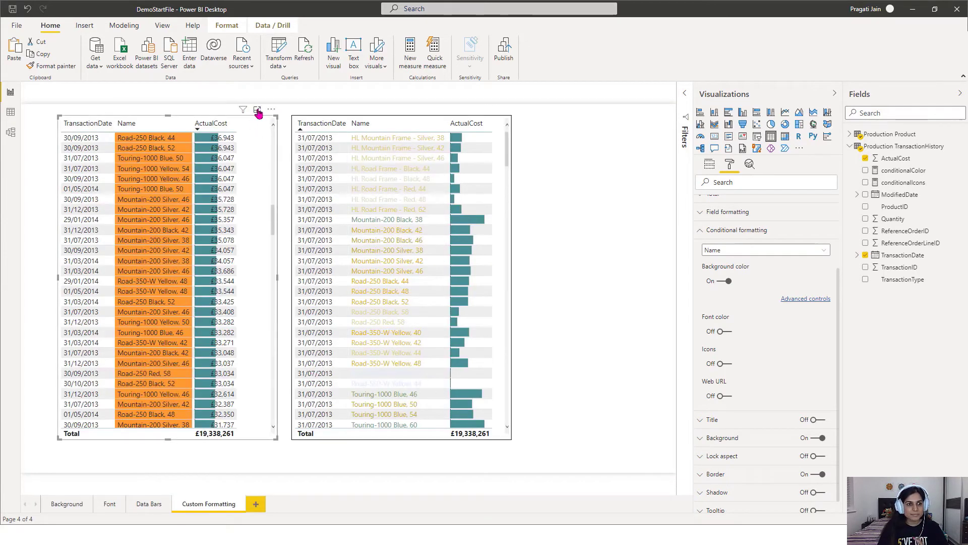
scroll(162, 201, "up", 10)
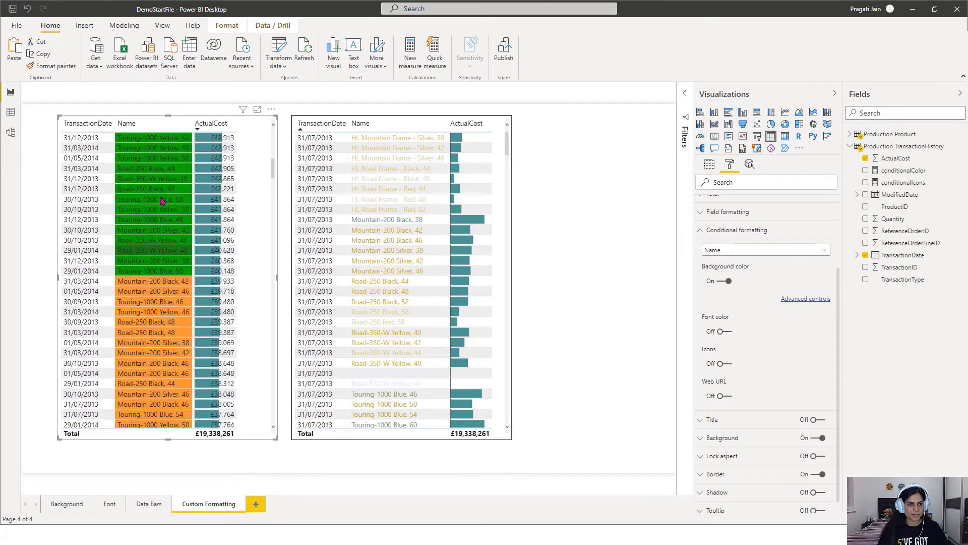
left_click(85, 126)
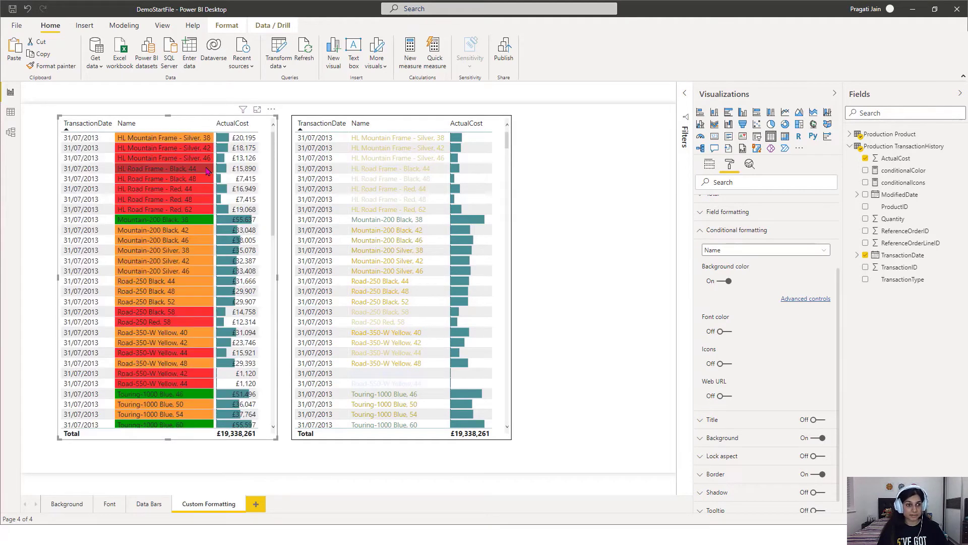
Open the table with colored Name text in focus mode and show the conditional formatting settings for its Name column
left_click(572, 212)
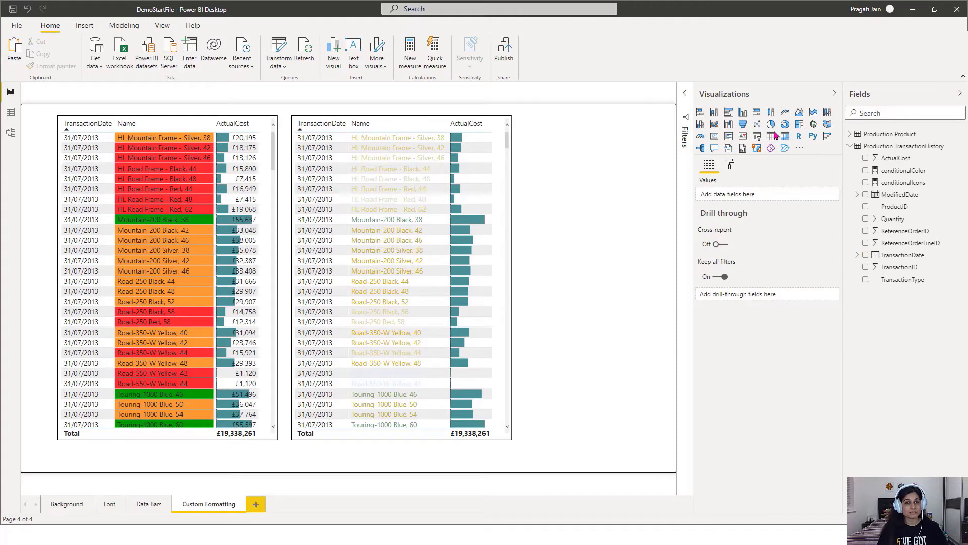
left_click(386, 122)
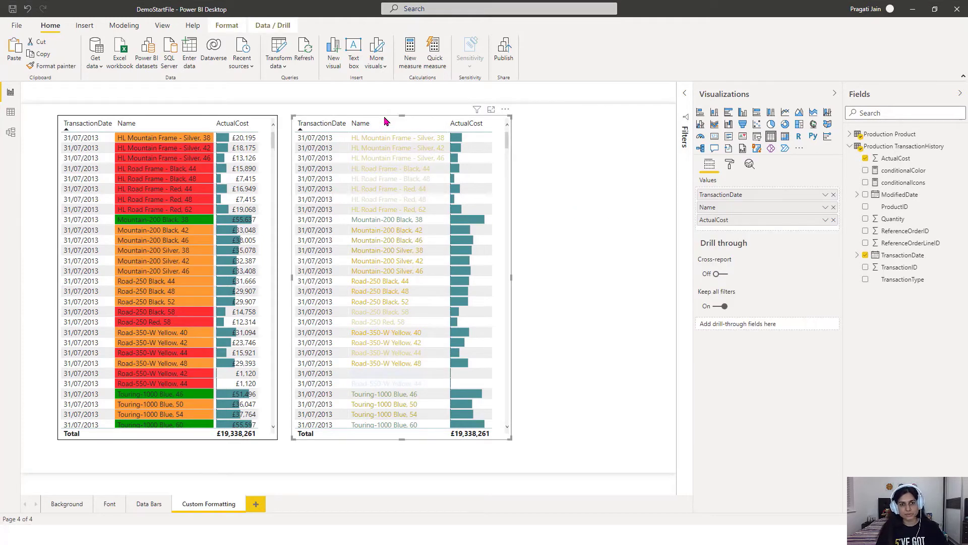
left_click(492, 109)
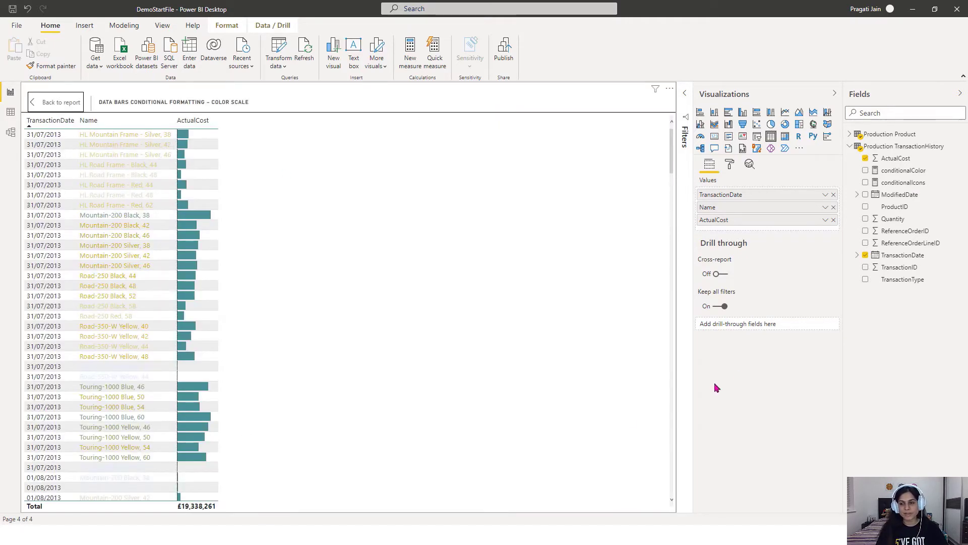
left_click(730, 165)
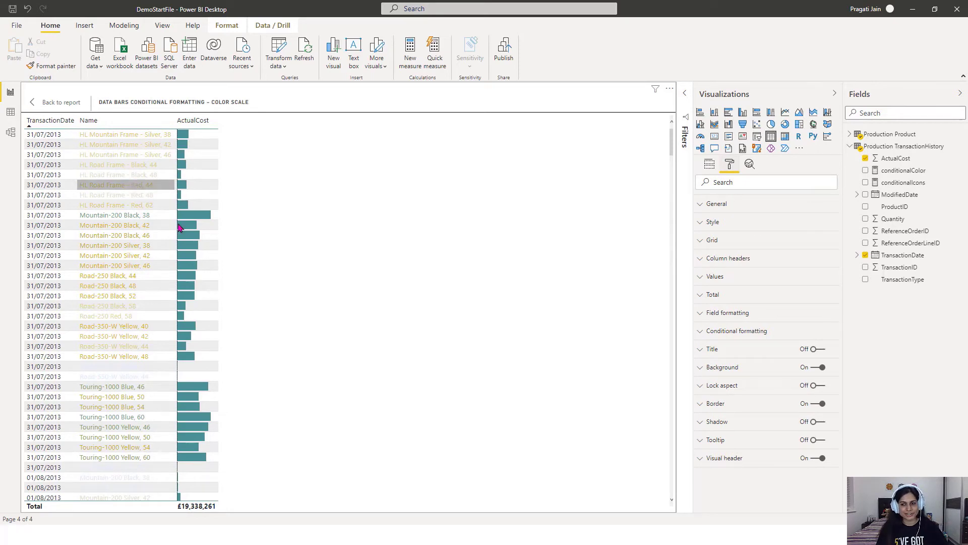
left_click(726, 335)
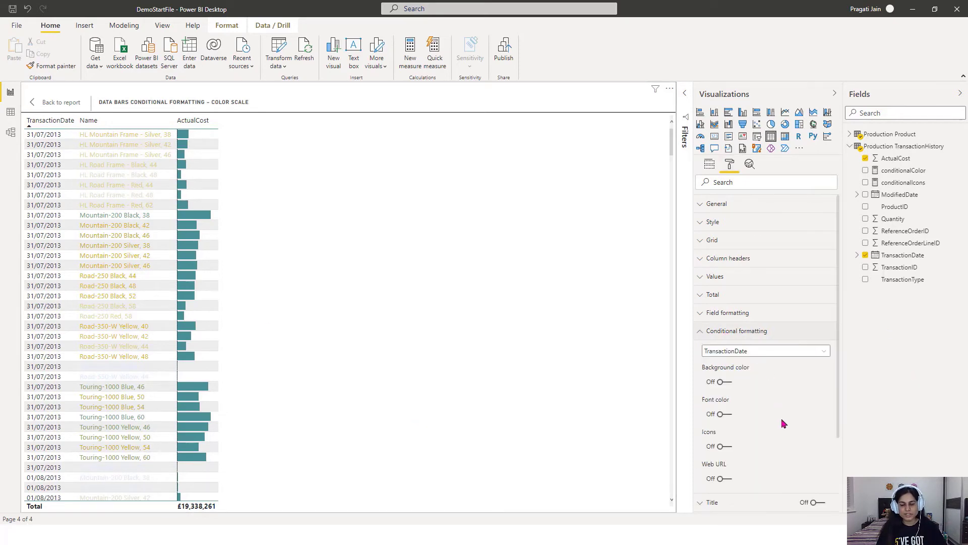
scroll(784, 424, "down", 2)
left_click(823, 248)
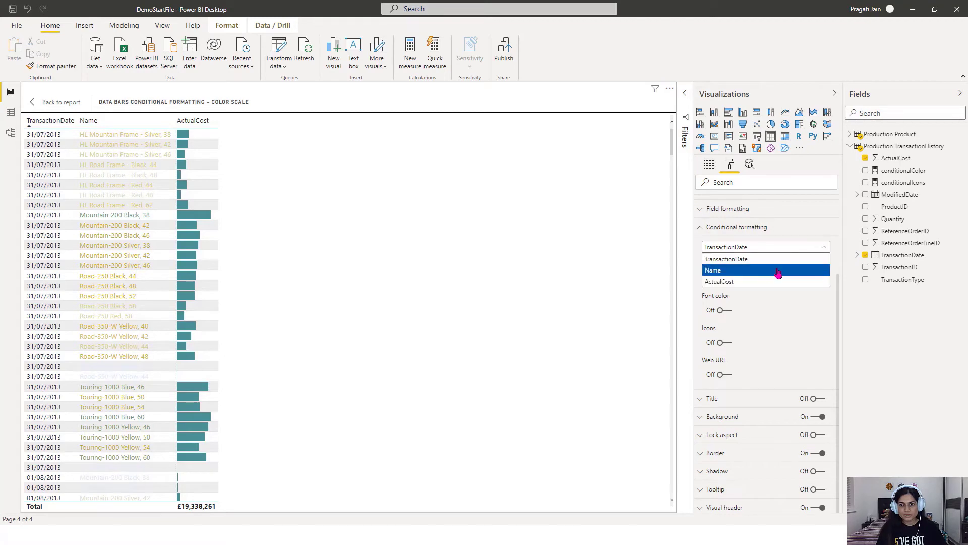
left_click(778, 271)
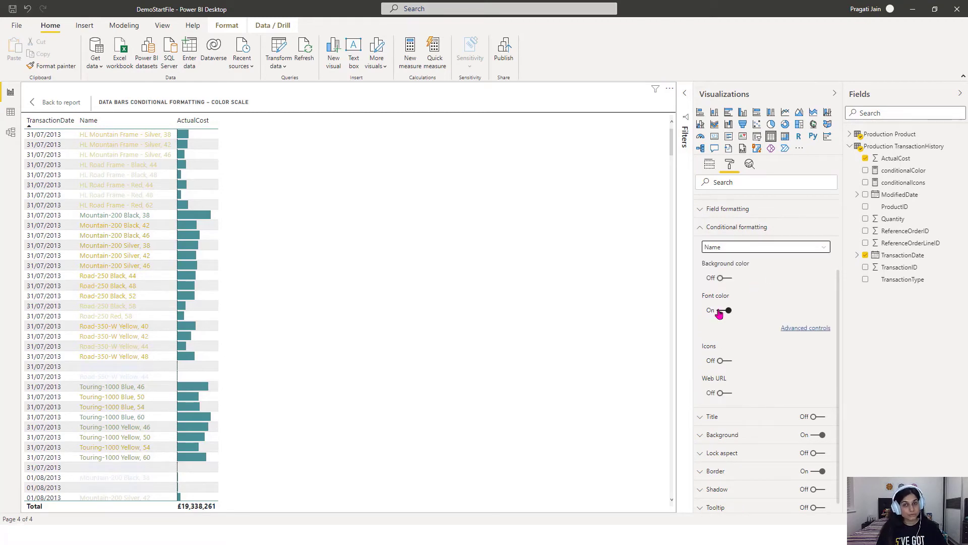
Format the Name column's font color by field value, based on the conditionalColor measure
left_click(796, 331)
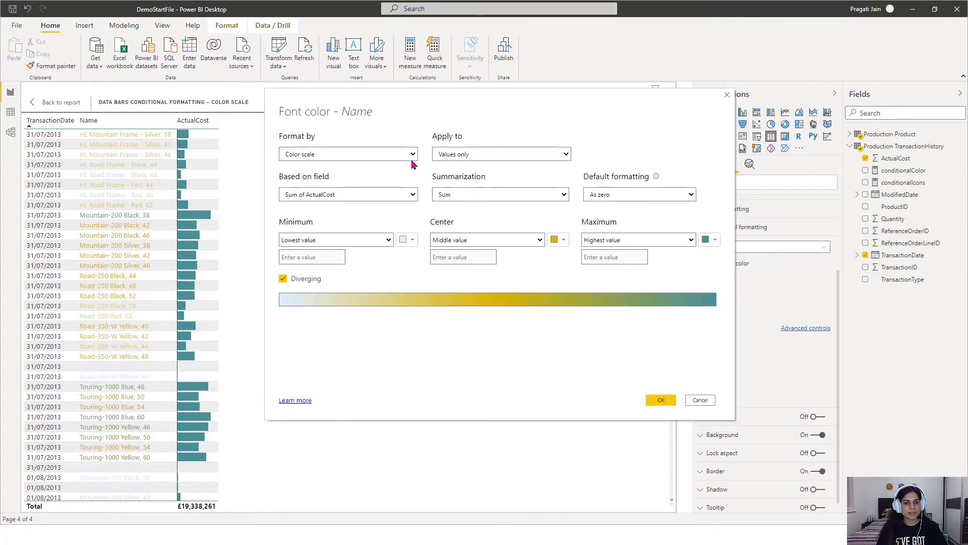
left_click(412, 154)
left_click(364, 187)
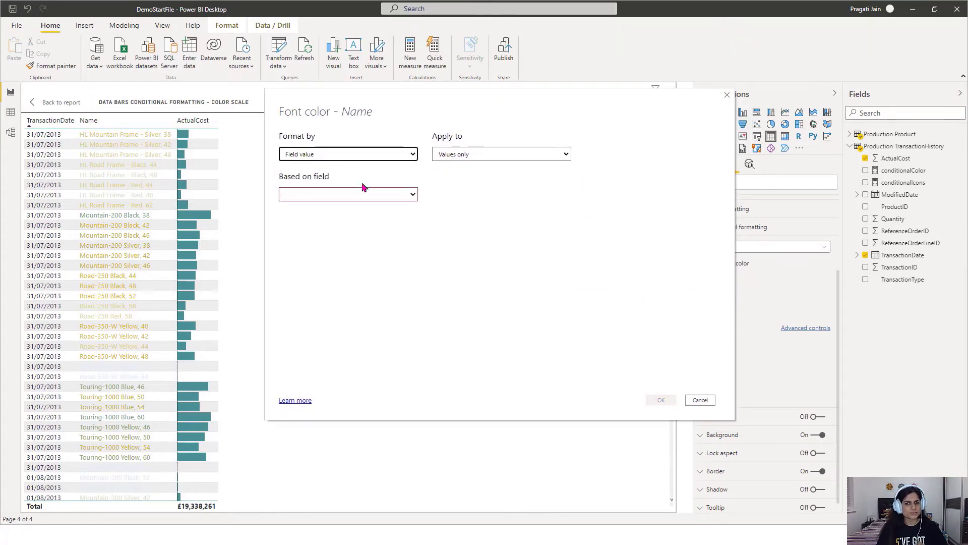
left_click(413, 194)
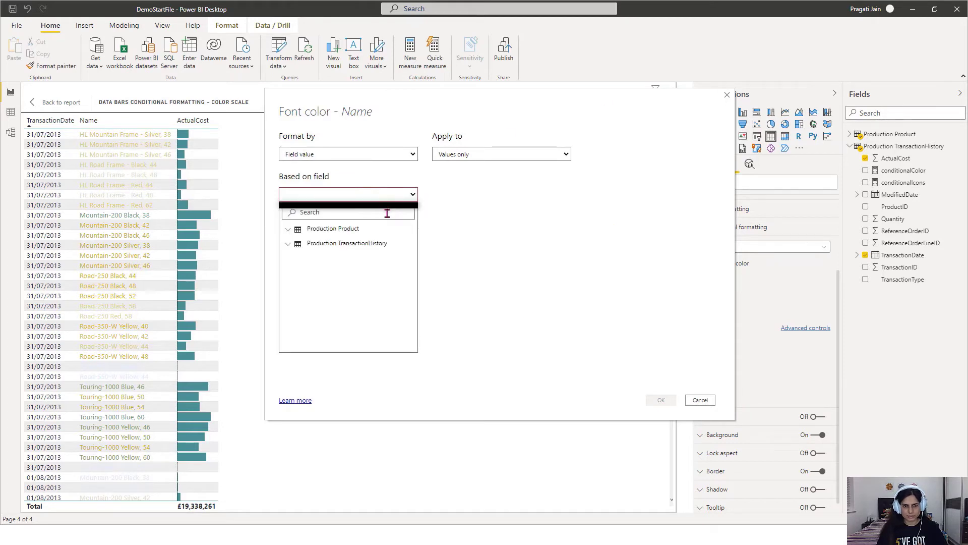
type("color")
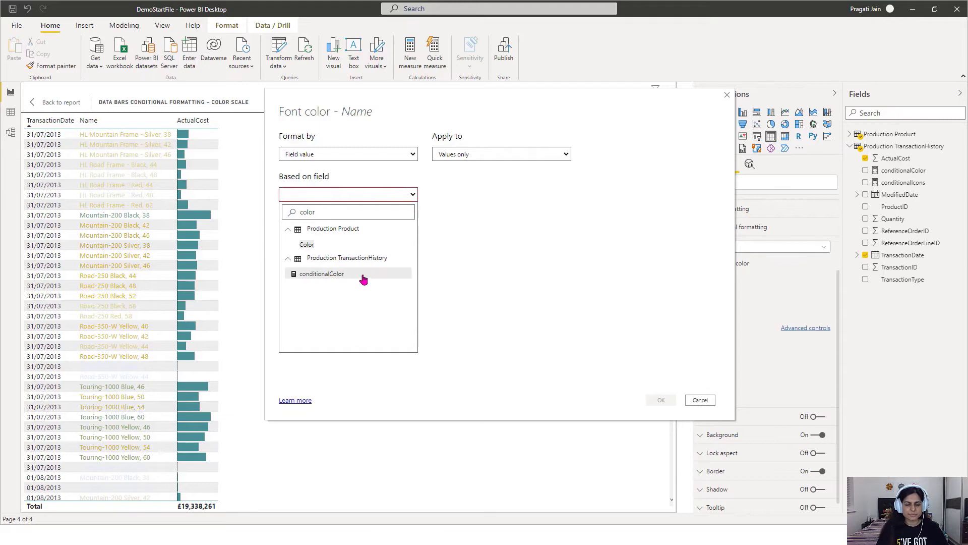
left_click(363, 279)
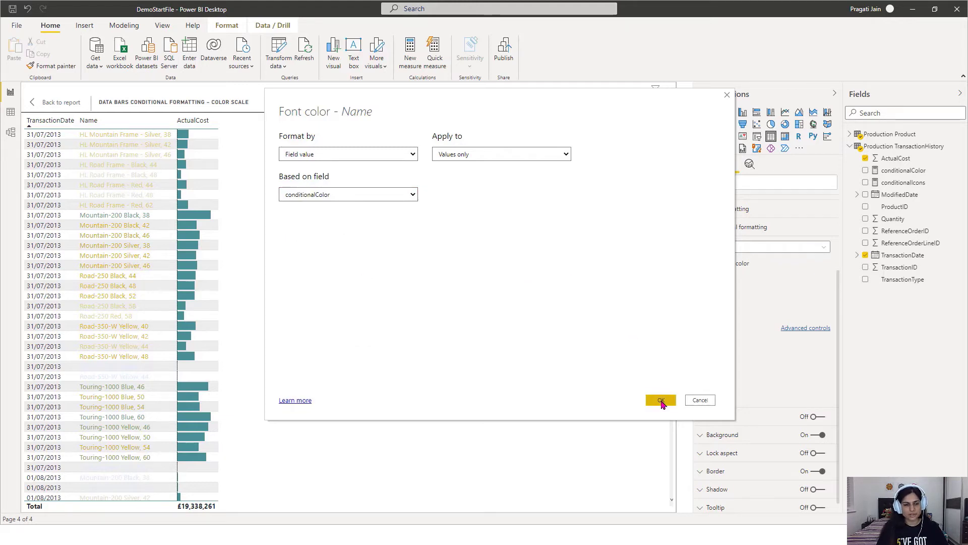
left_click(660, 400)
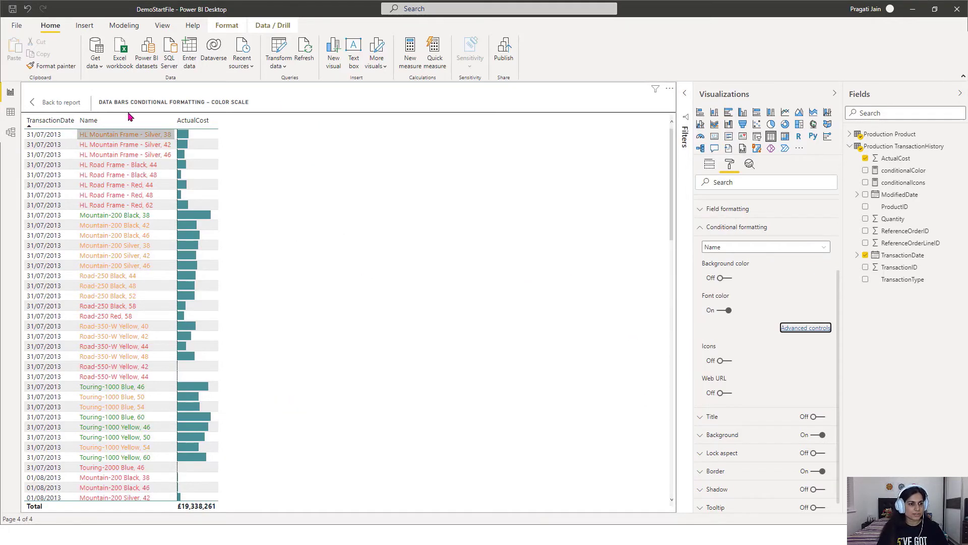
Check the font colors down the Name column and return from focus mode to the full report page
scroll(117, 295, "down", 6)
scroll(117, 295, "up", 6)
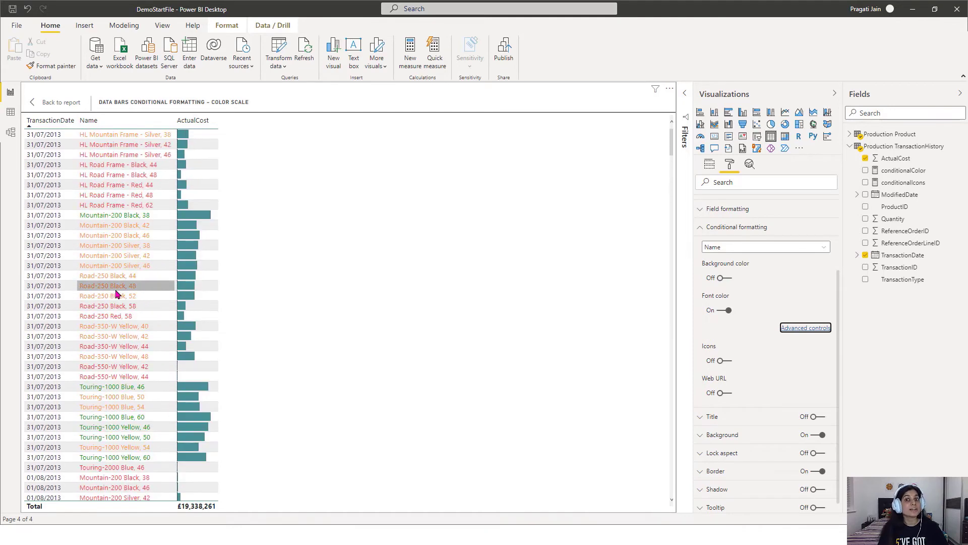
left_click(59, 102)
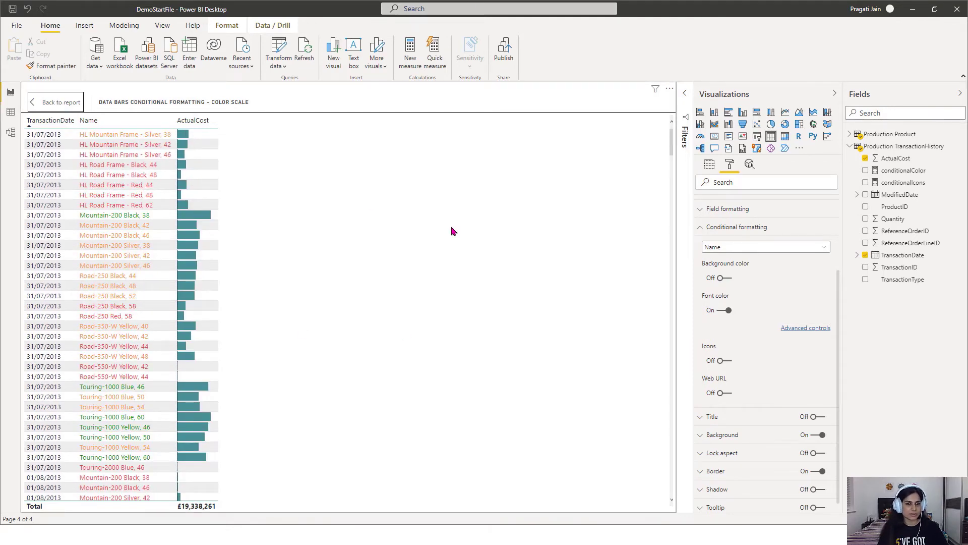
left_click(585, 242)
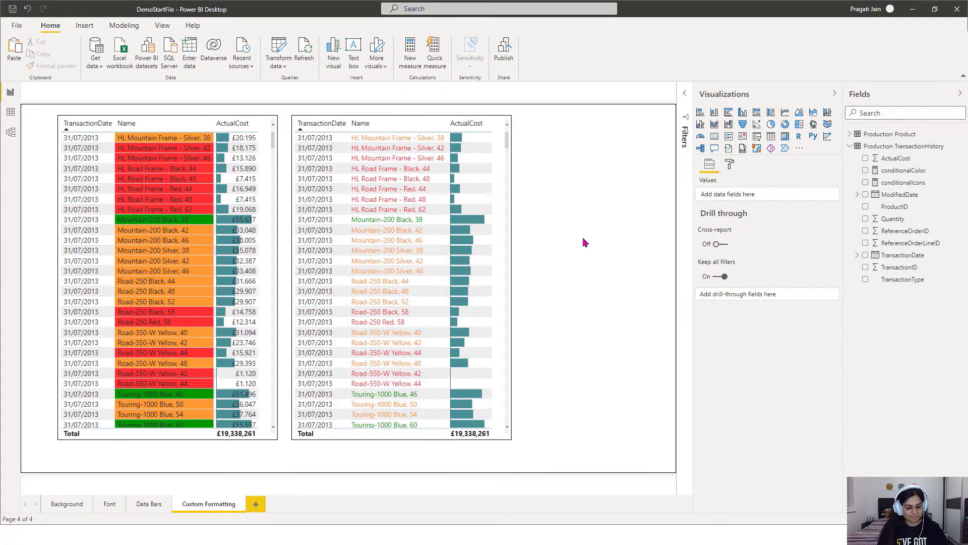
key("alt+Tab")
key("alt+Tab")
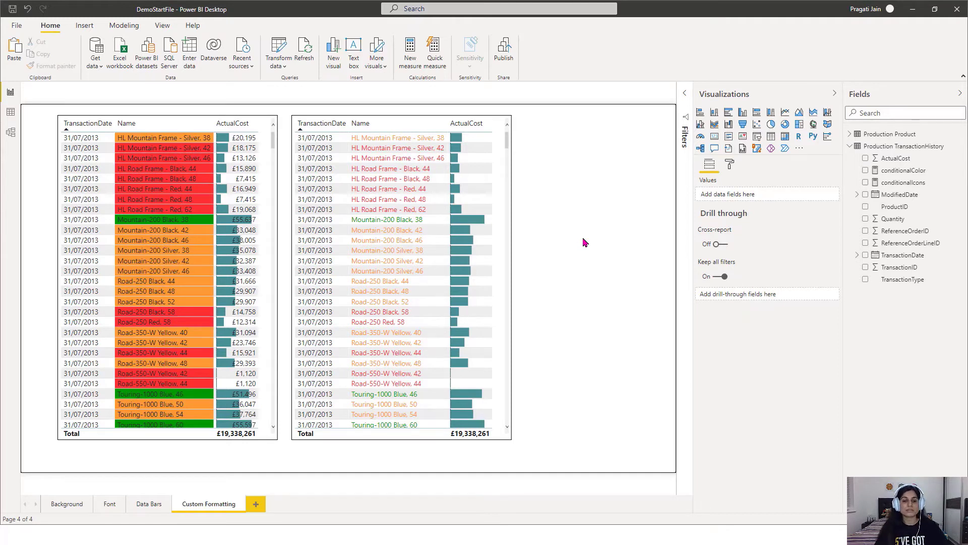
Duplicate the Custom Formatting page and delete the table with colored Name text from the copy
right_click(216, 504)
left_click(251, 461)
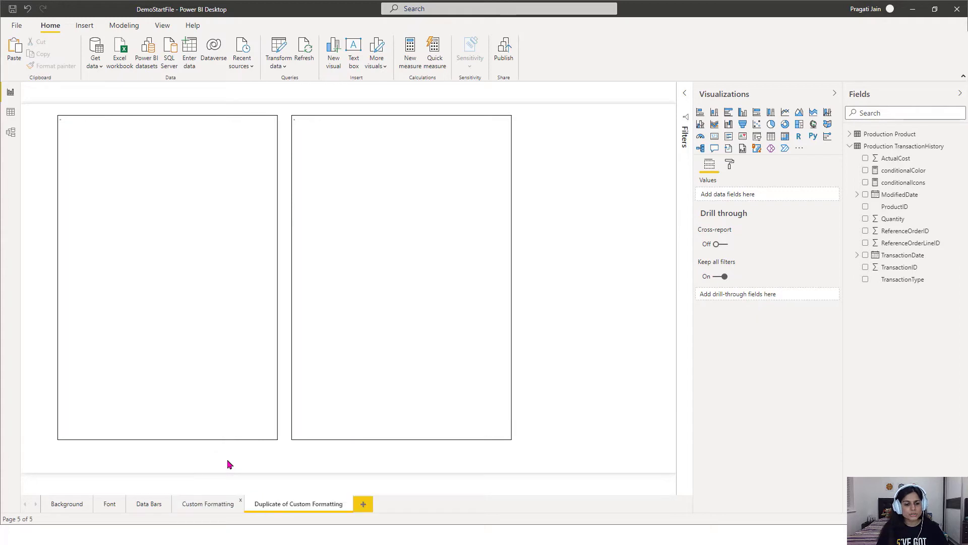
left_click(385, 119)
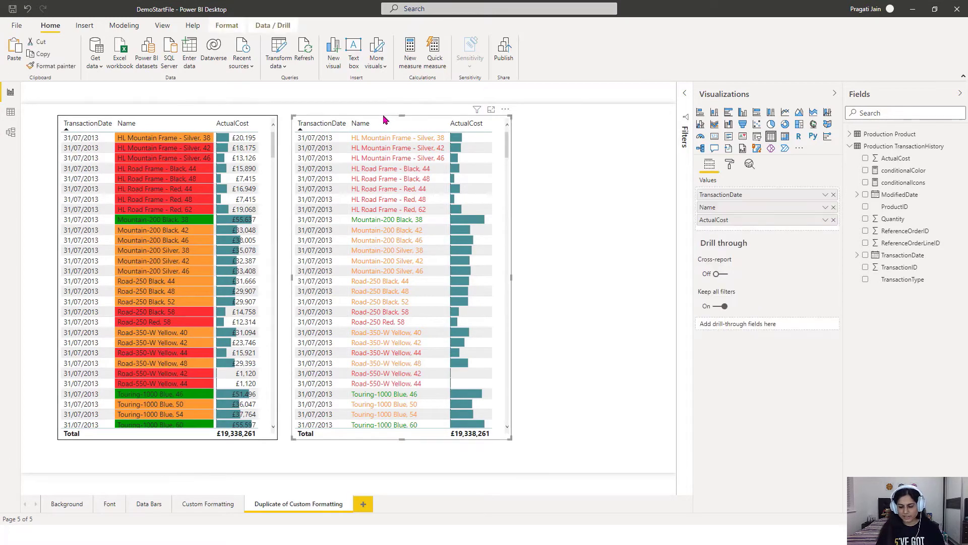
key("Delete")
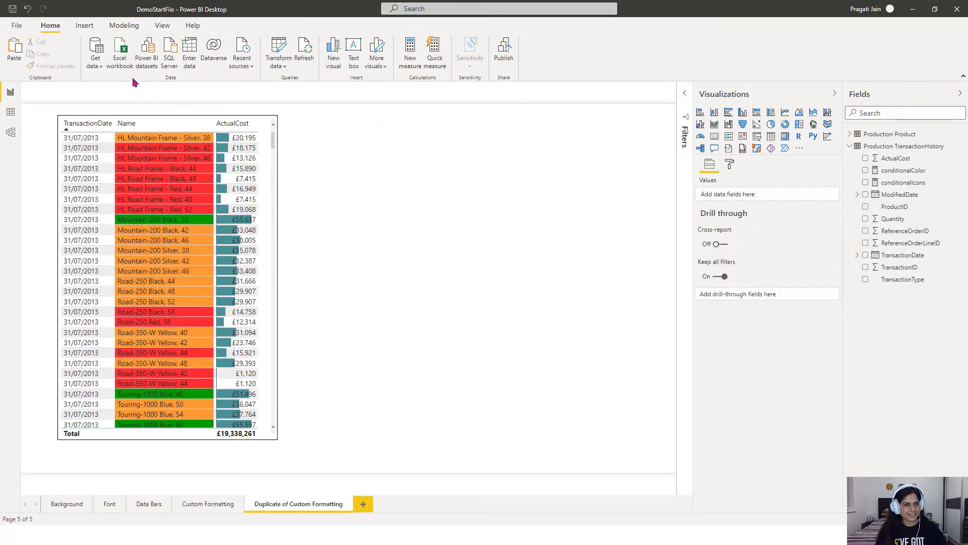
Widen the remaining table across nearly the whole page and remove its TransactionDate column
left_click(146, 113)
left_click_drag(277, 278, 658, 279)
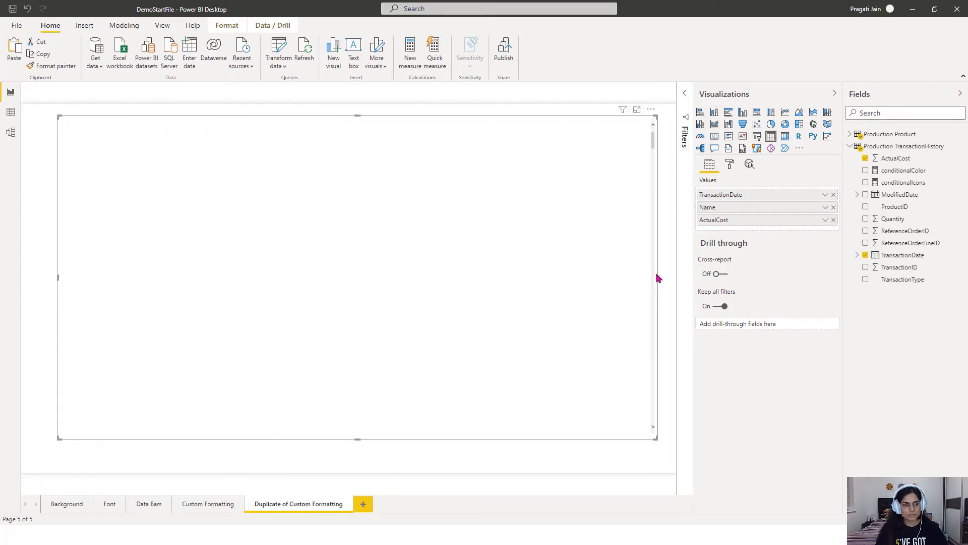
left_click(834, 194)
Turn off the table's conditional background color for Name and the data bars for ActualCost
left_click(730, 164)
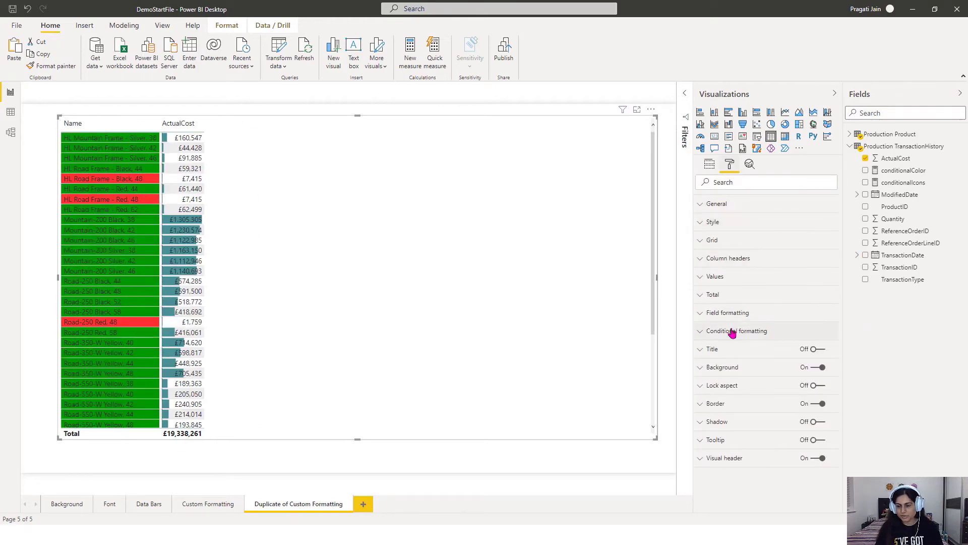
left_click(732, 332)
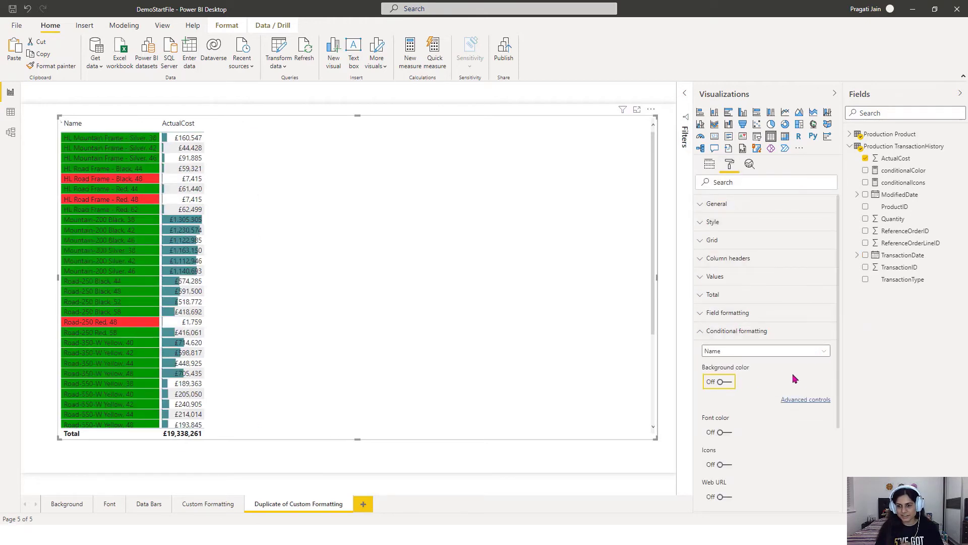
left_click(825, 351)
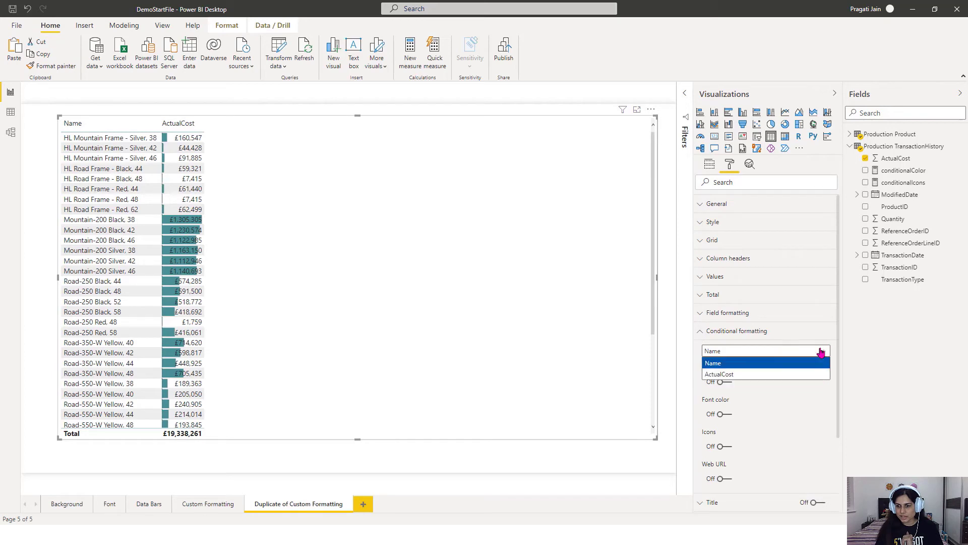
left_click(771, 381)
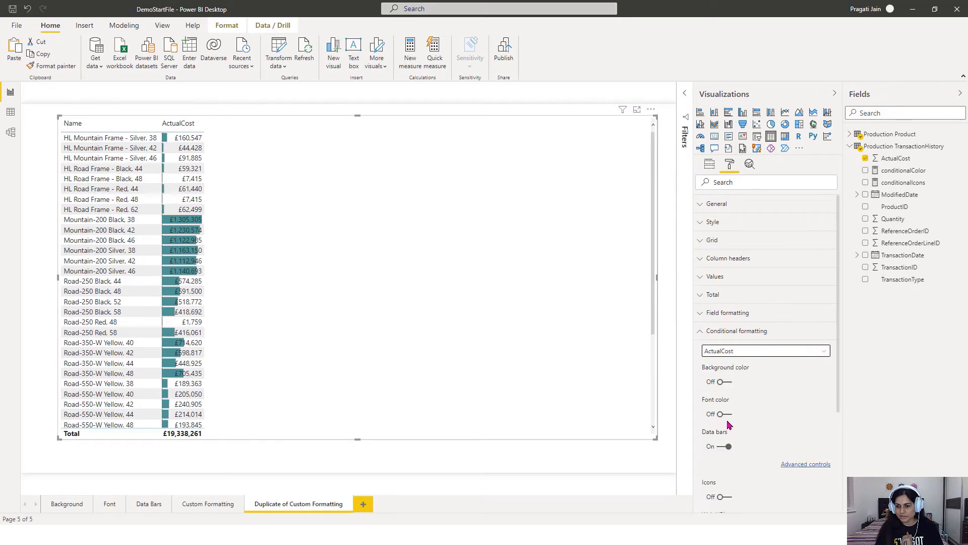
left_click(727, 446)
left_click(699, 332)
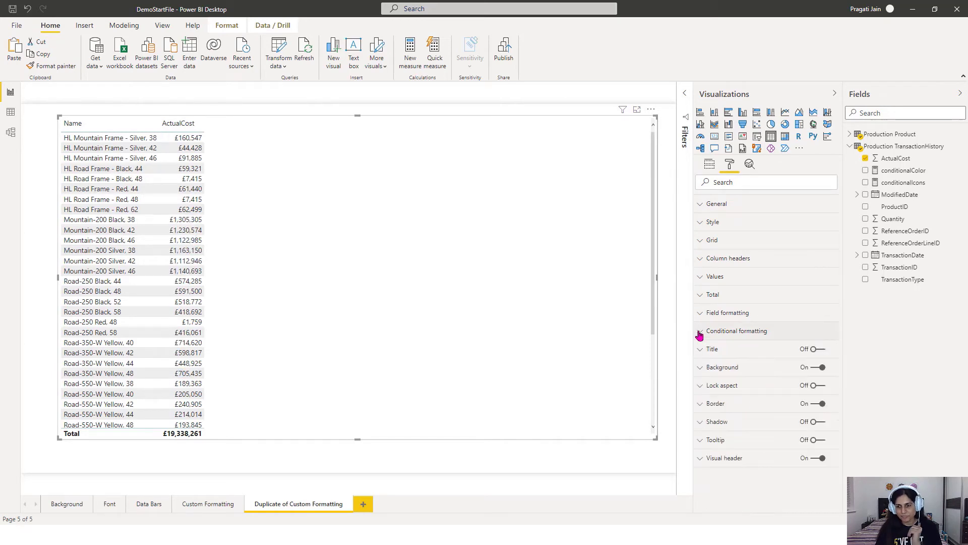
Add Color after Name and Quantity after ActualCost in the table, and narrow it to about half the page width
left_click(709, 165)
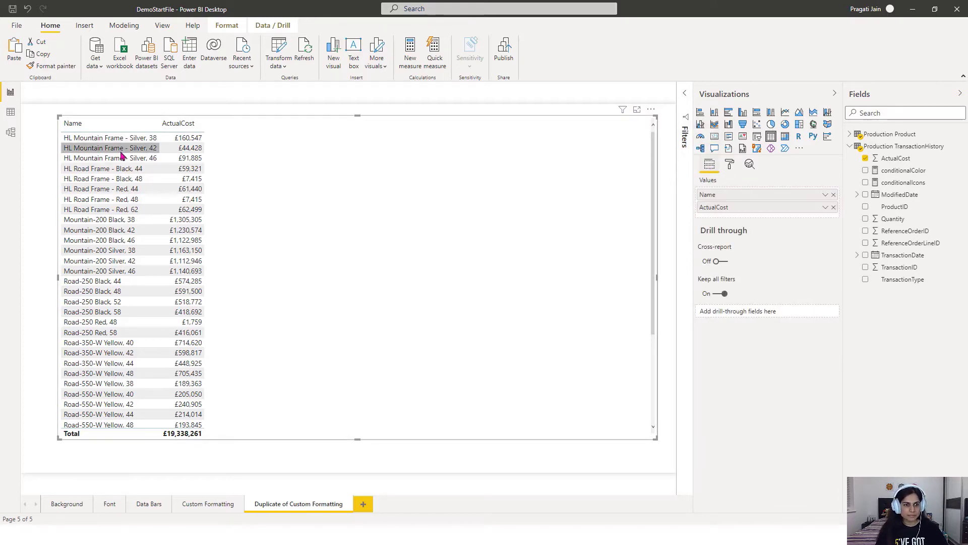
left_click(851, 134)
left_click_drag(895, 159, 767, 201)
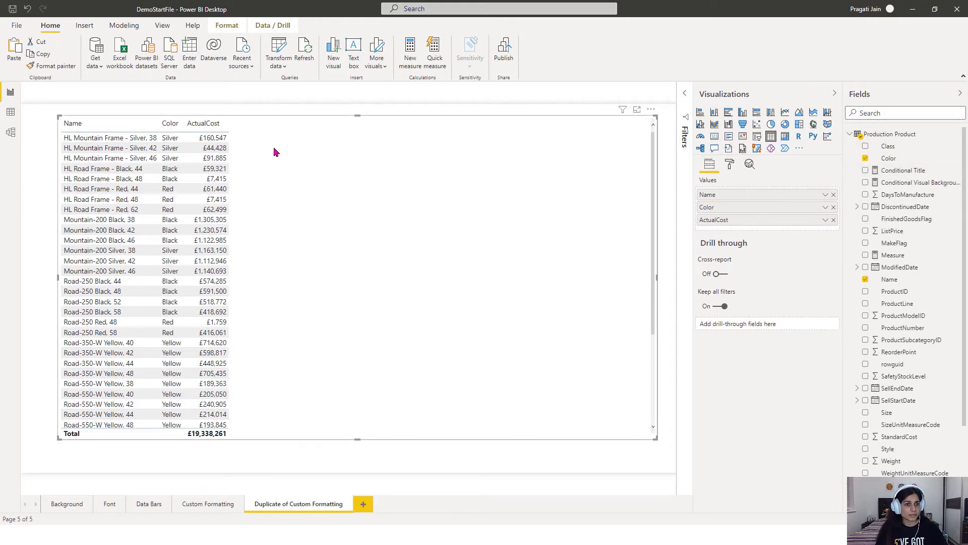
scroll(908, 327, "down", 3)
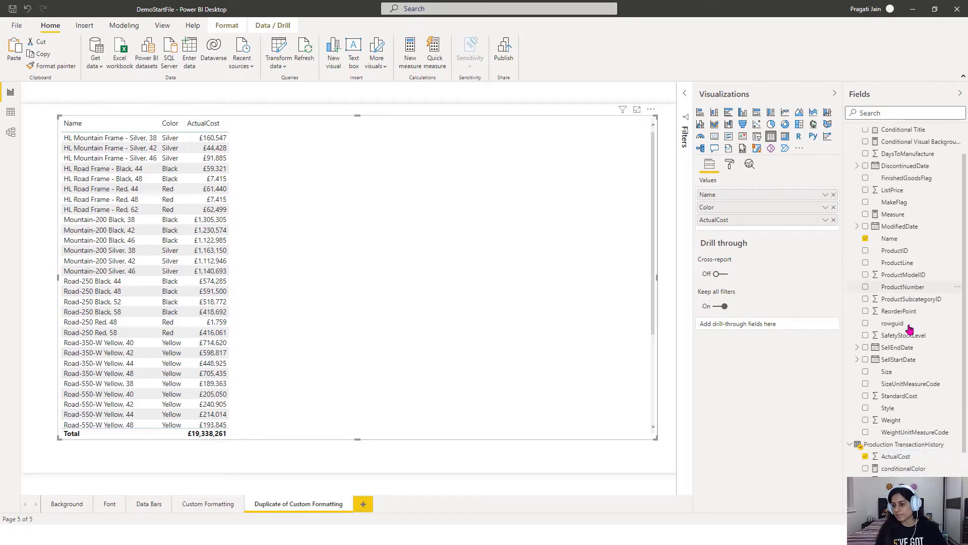
left_click_drag(900, 447, 749, 227)
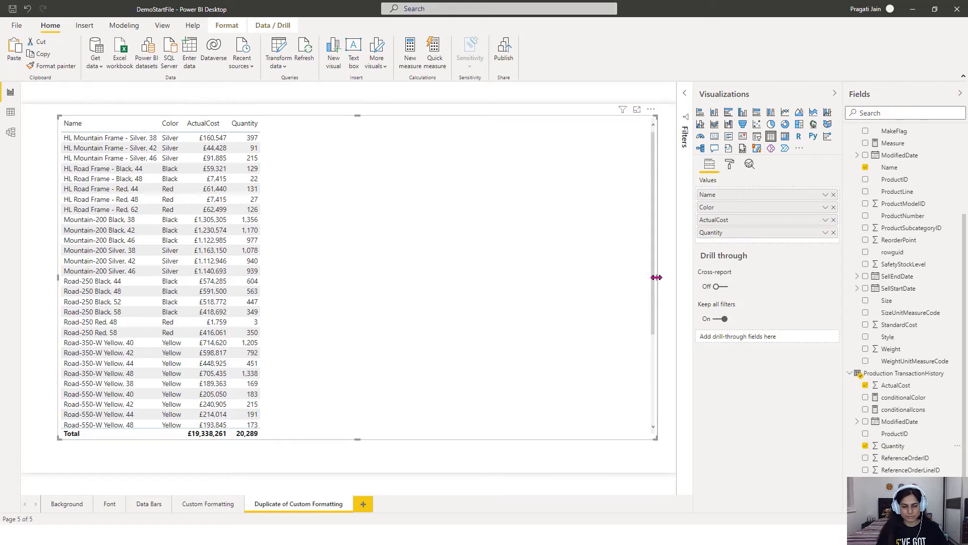
left_click_drag(657, 277, 395, 268)
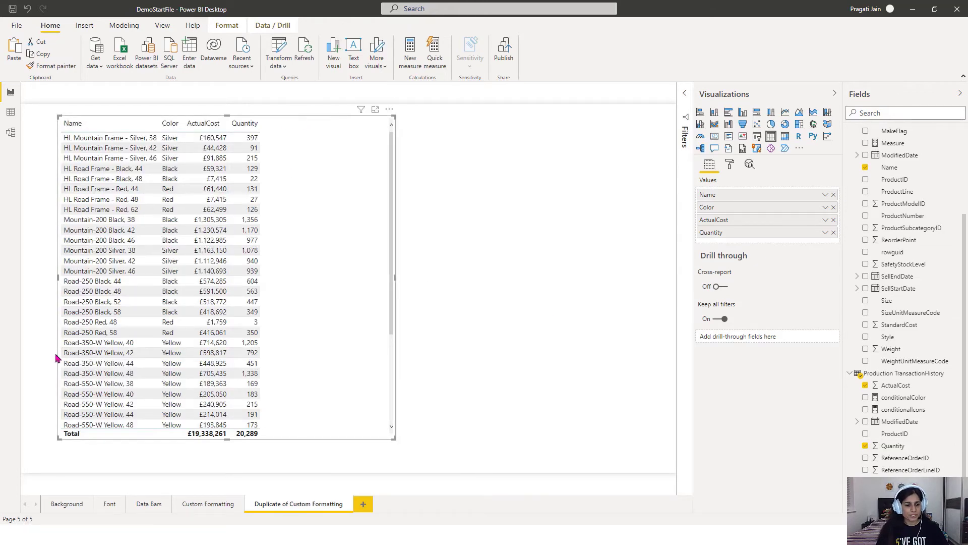
Review the Font and Data Bars pages, and return to the table on the duplicated page
left_click(110, 505)
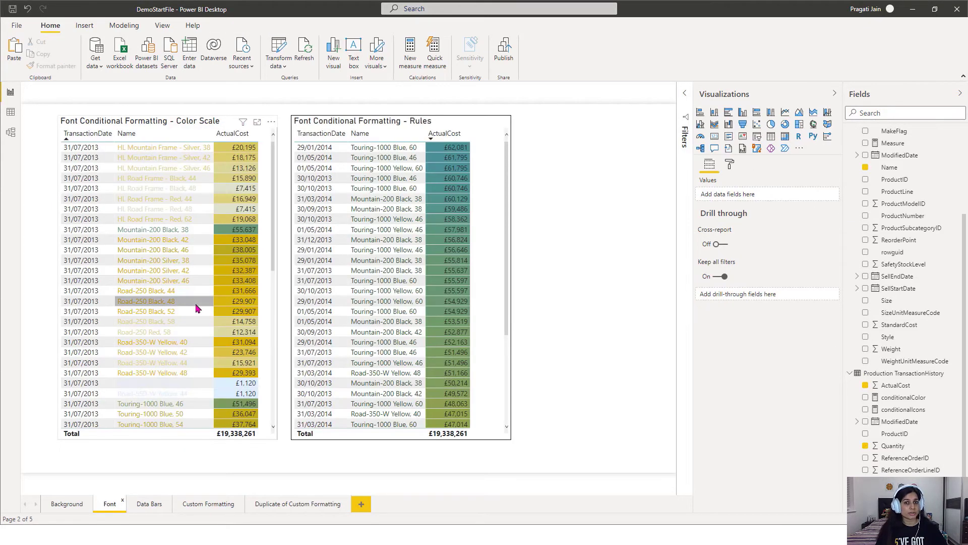
left_click(147, 506)
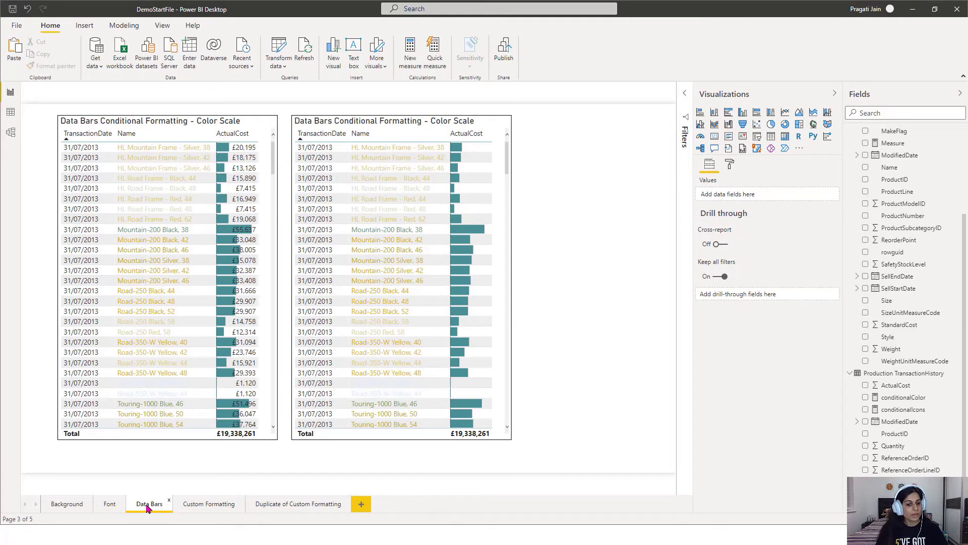
left_click(277, 508)
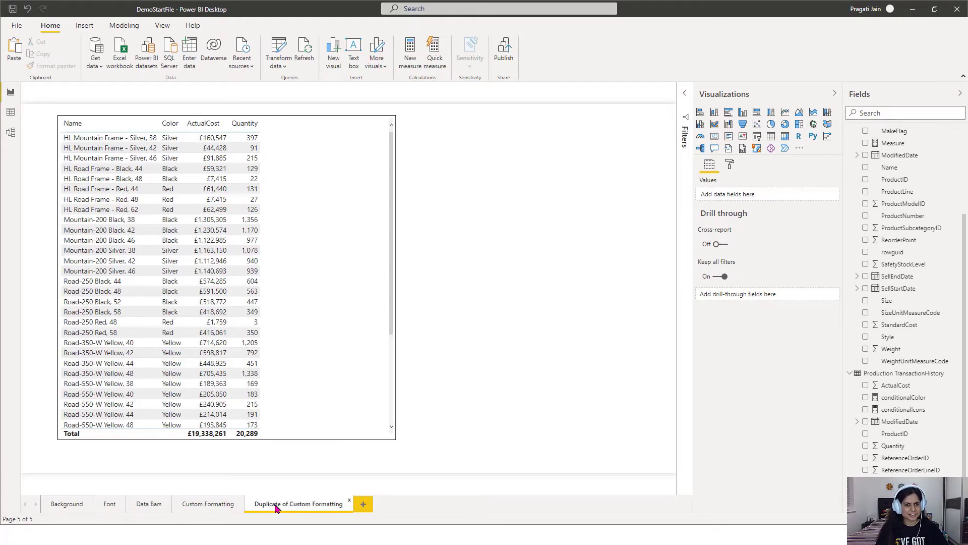
left_click(393, 277)
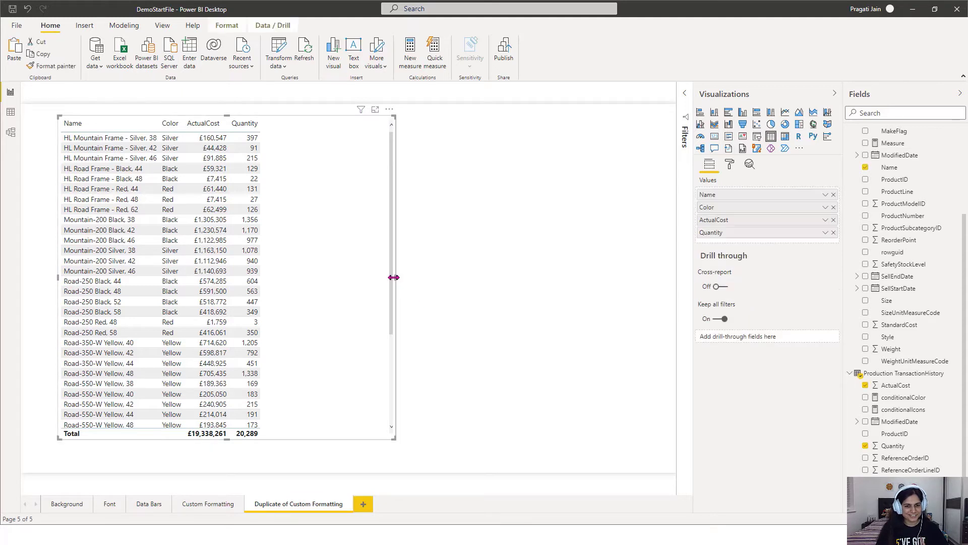
Narrow the table further and move it to the page's upper-left corner
left_click_drag(396, 277, 333, 279)
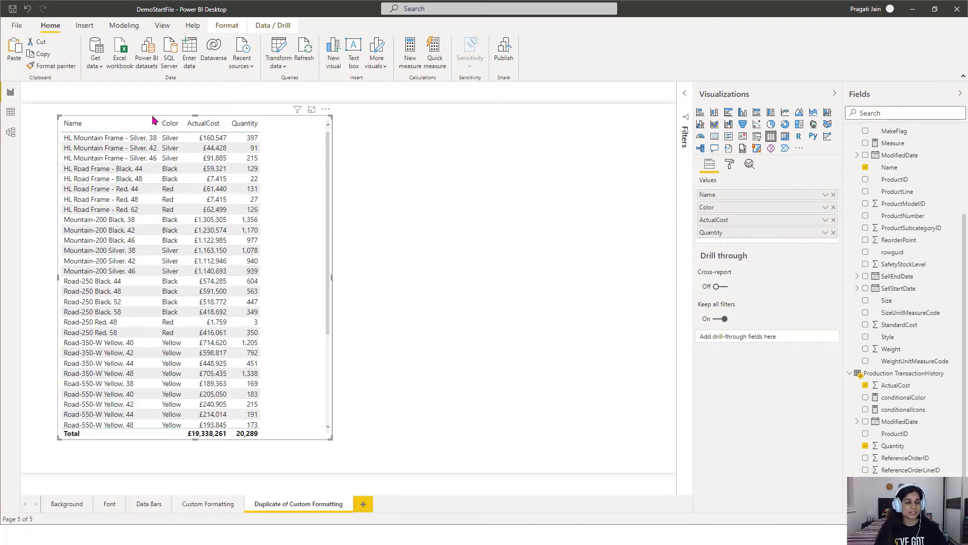
left_click_drag(154, 120, 134, 118)
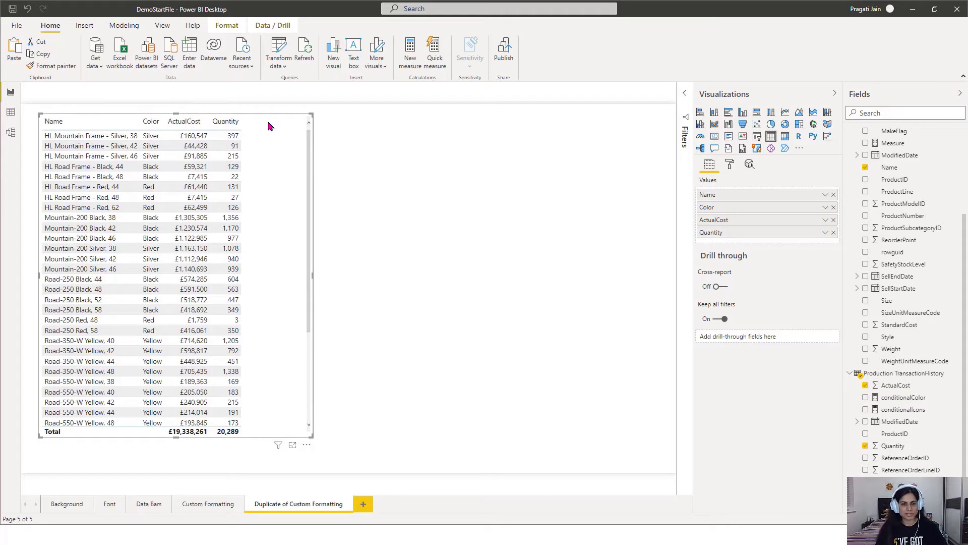
Turn on conditional formatting icons for the table's Quantity column and look over the icons in its rows
left_click(730, 164)
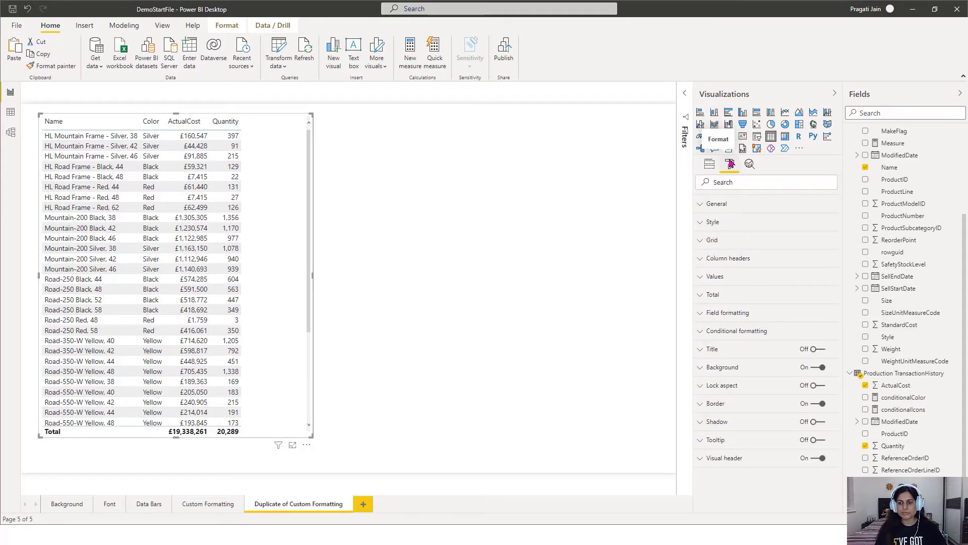
left_click(732, 336)
scroll(786, 408, "down", 2)
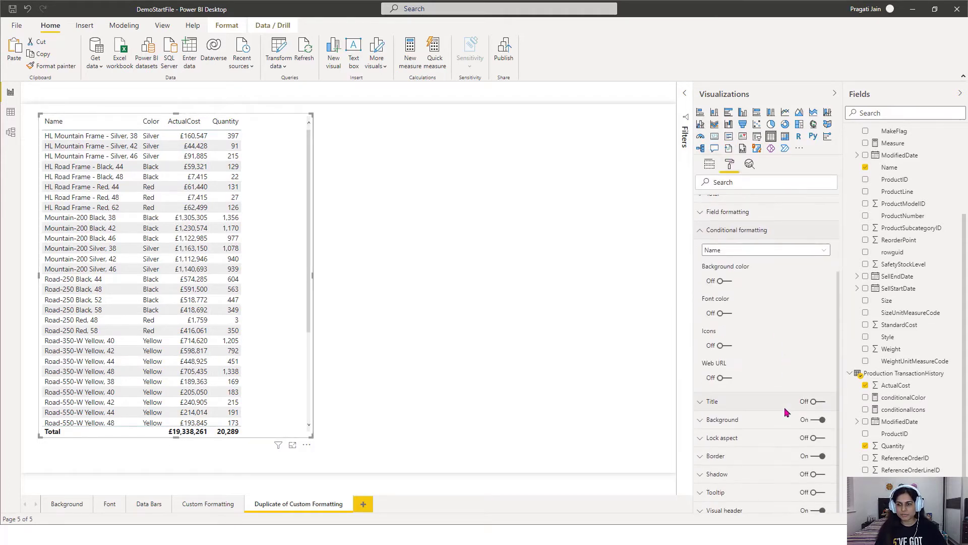
left_click(824, 251)
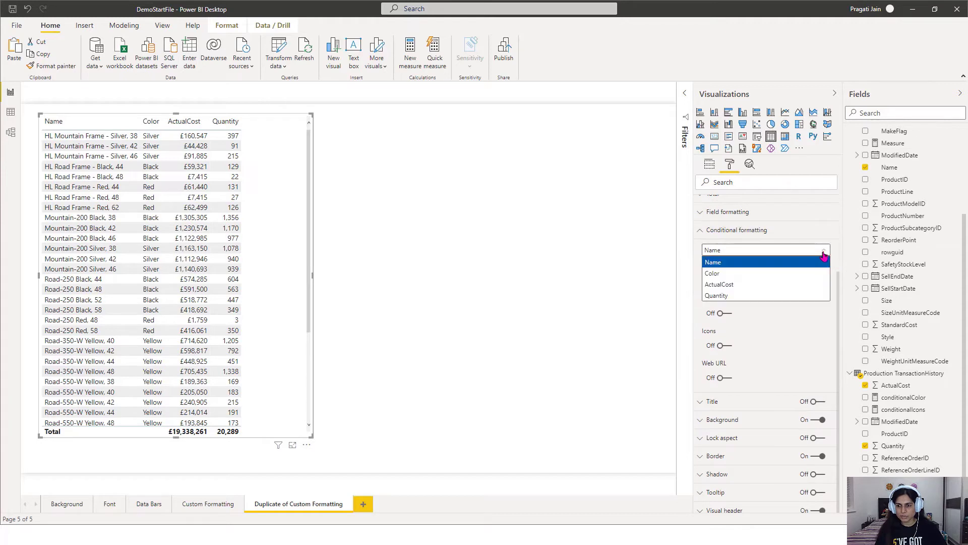
left_click(755, 298)
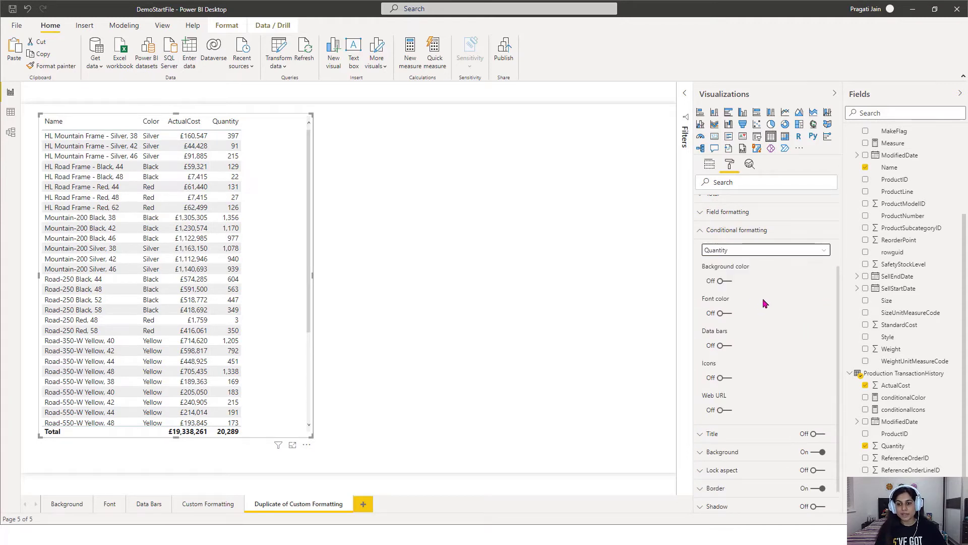
left_click(726, 379)
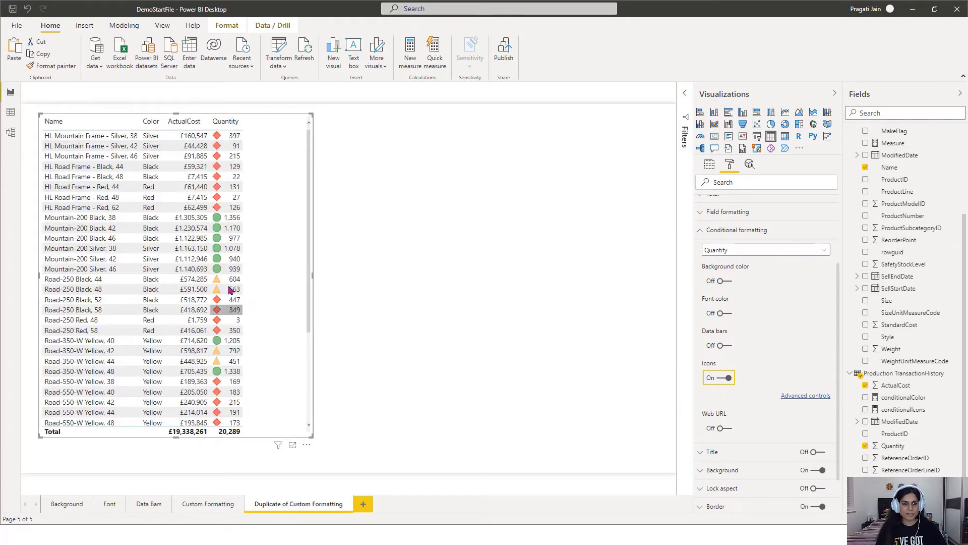
scroll(235, 348, "down", 3)
scroll(235, 348, "up", 3)
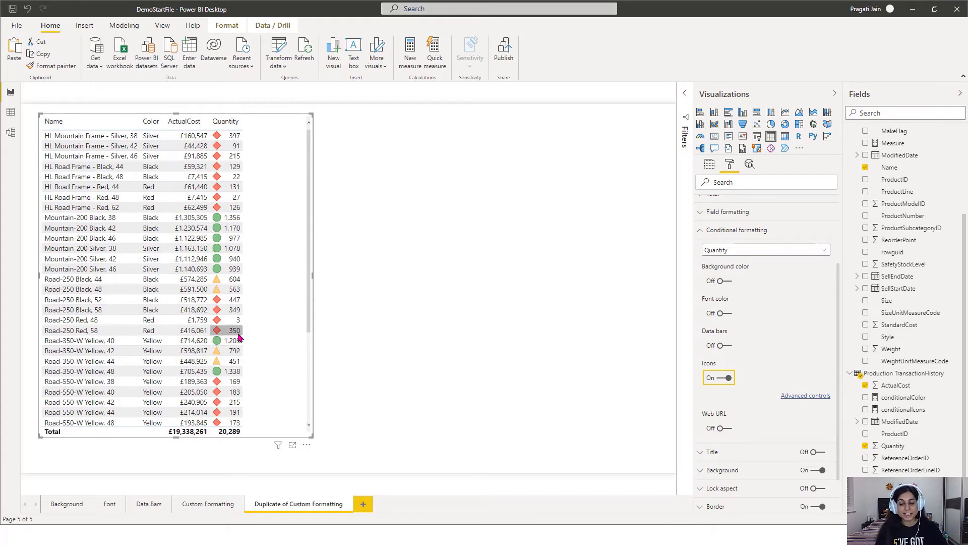
Review the percent-based rules of the Quantity icons and set the icon layout to Right of data
left_click(795, 400)
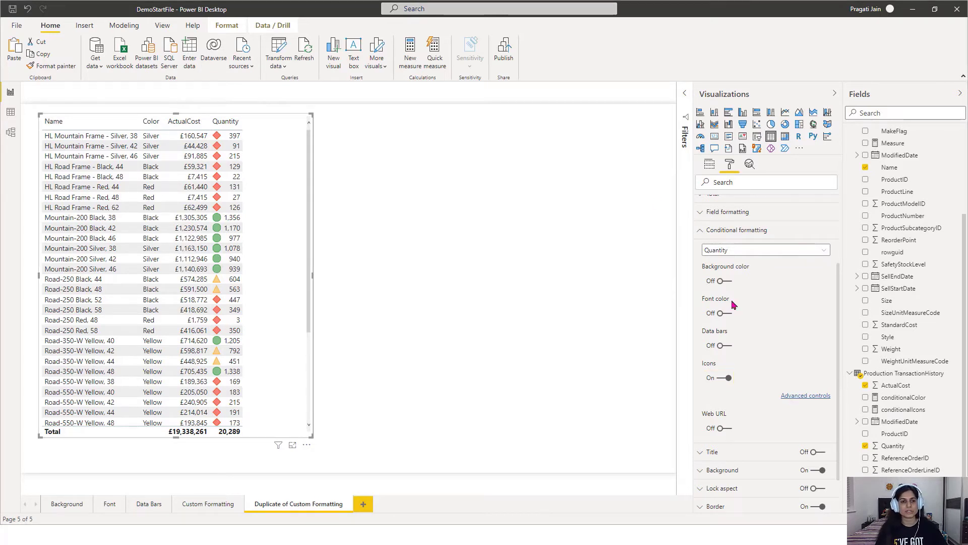
left_click_drag(394, 108, 424, 101)
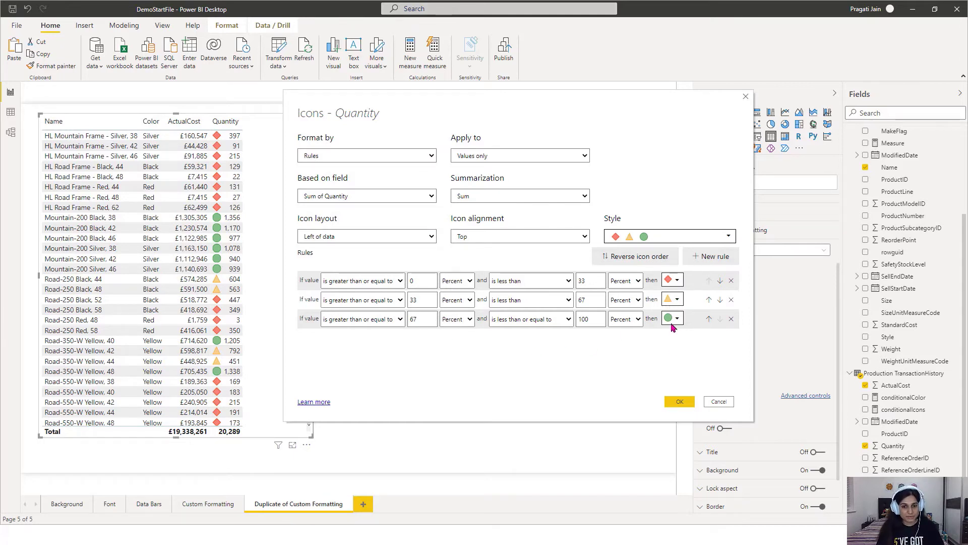
left_click(468, 281)
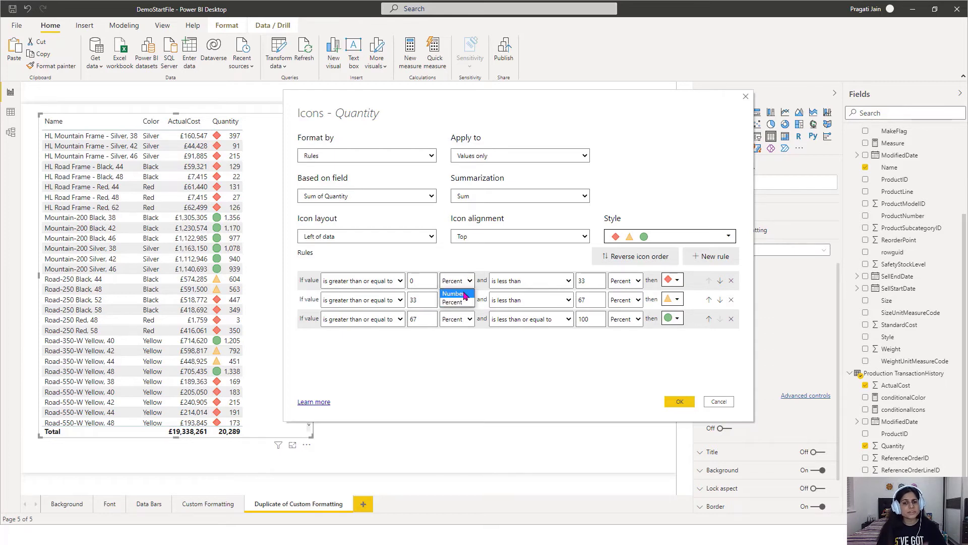
left_click(493, 262)
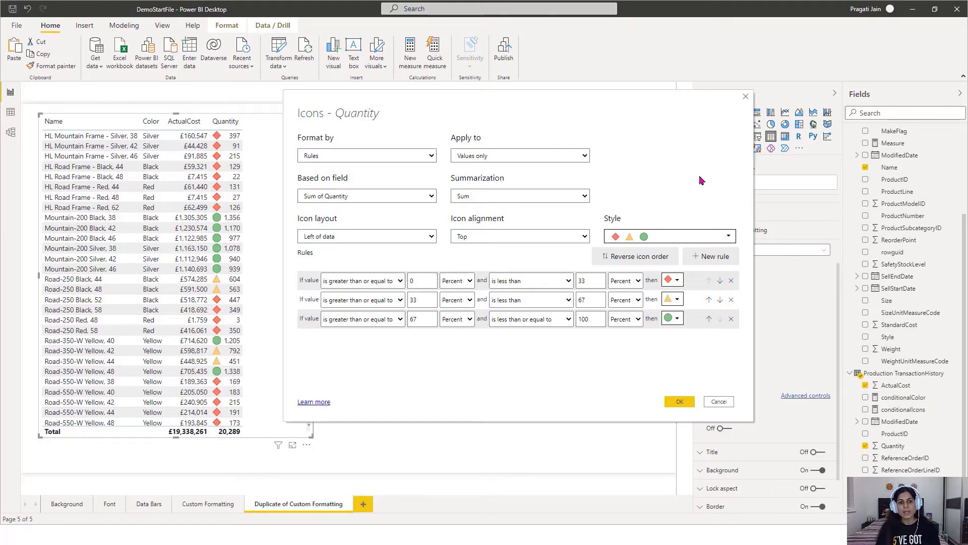
left_click(432, 238)
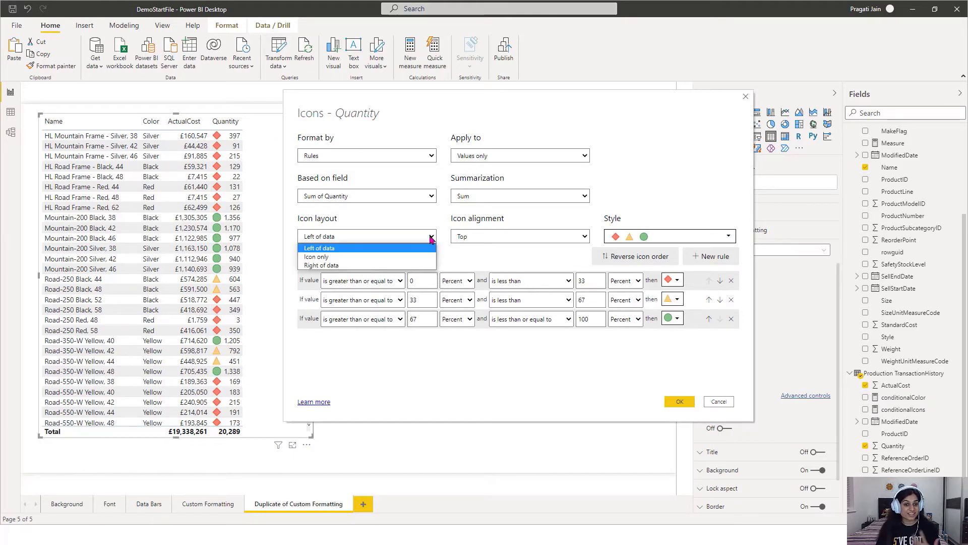
left_click(395, 265)
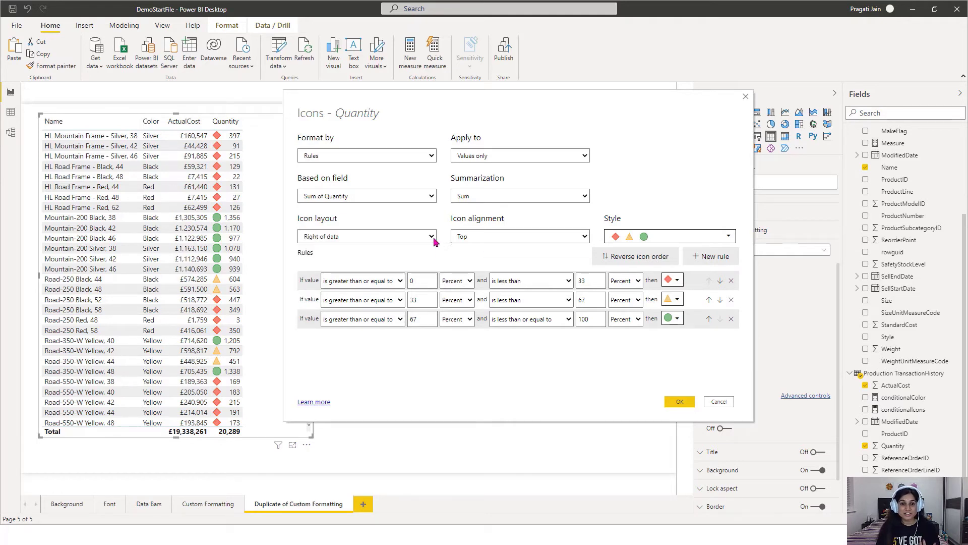
Apply the icon style with red down triangle, yellow dash and green up triangle to Quantity, and check it in the table
left_click(727, 237)
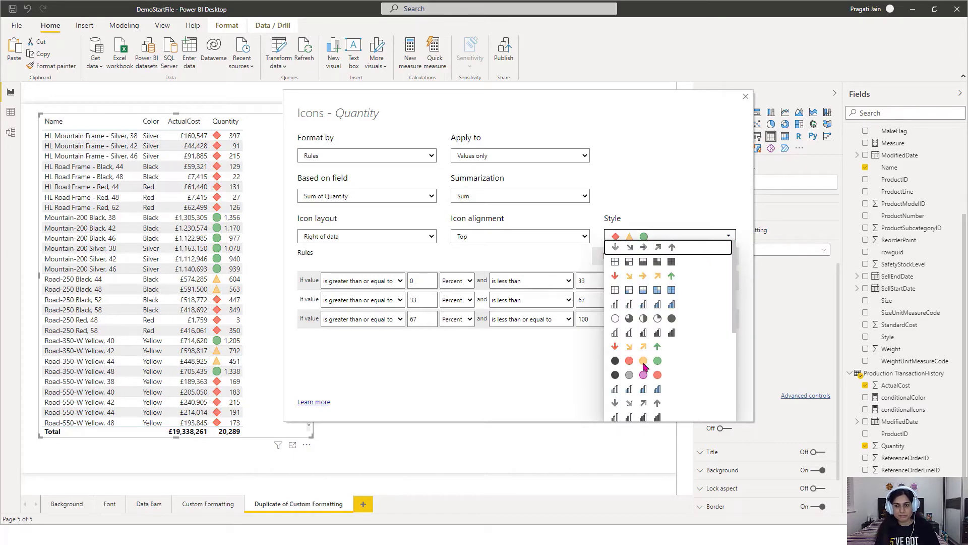
scroll(690, 341, "down", 1)
scroll(690, 341, "down", 5)
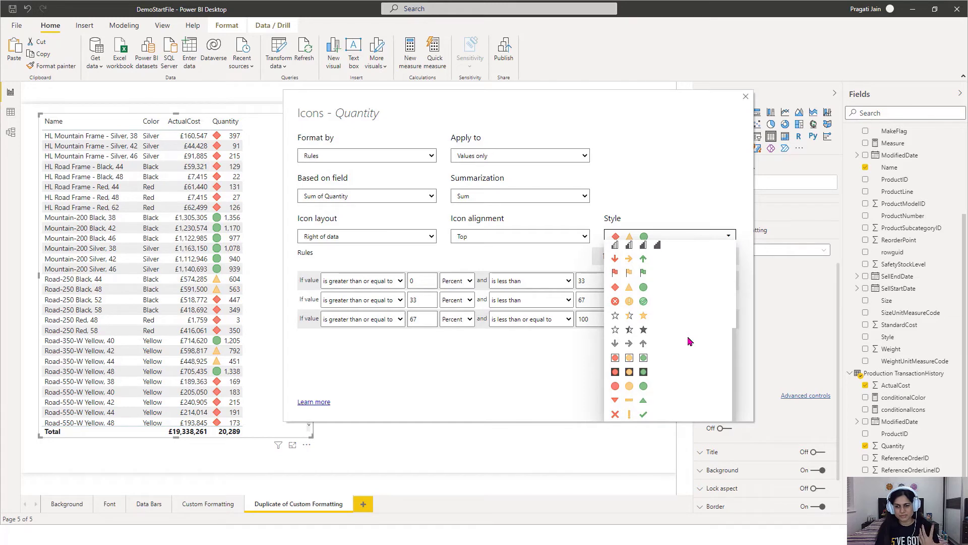
left_click(635, 403)
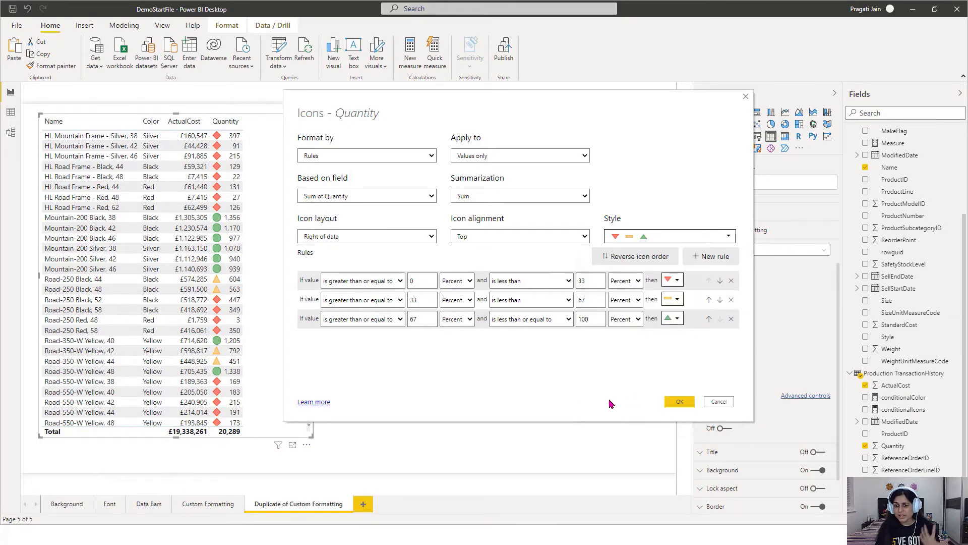
left_click(665, 402)
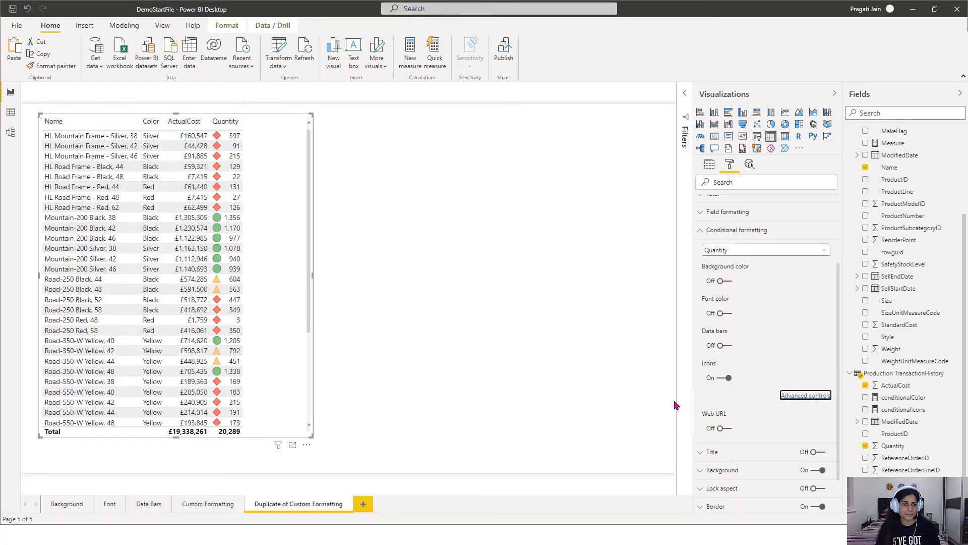
scroll(232, 254, "down", 3)
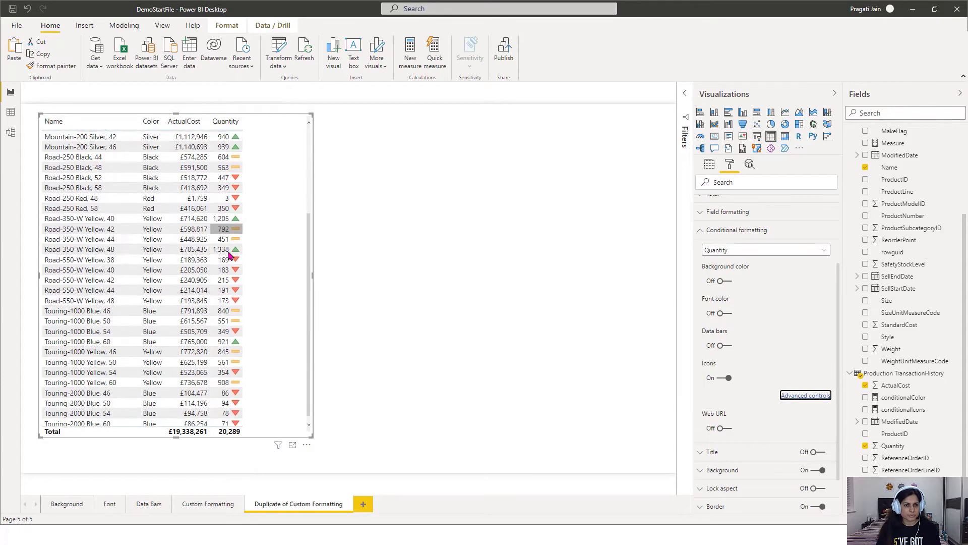
scroll(230, 255, "up", 3)
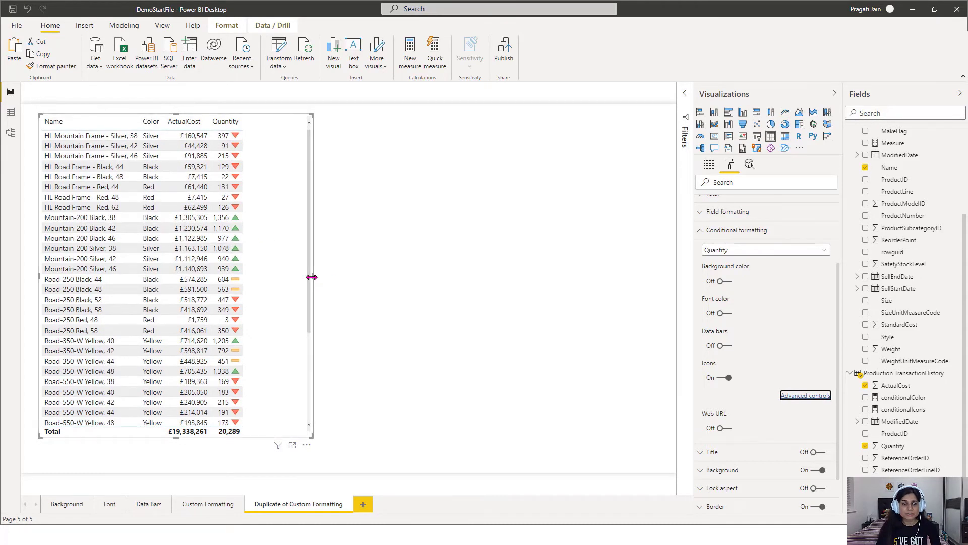
Narrow the table until its border sits just beyond the Quantity column, and deselect it
left_click_drag(312, 281, 261, 271)
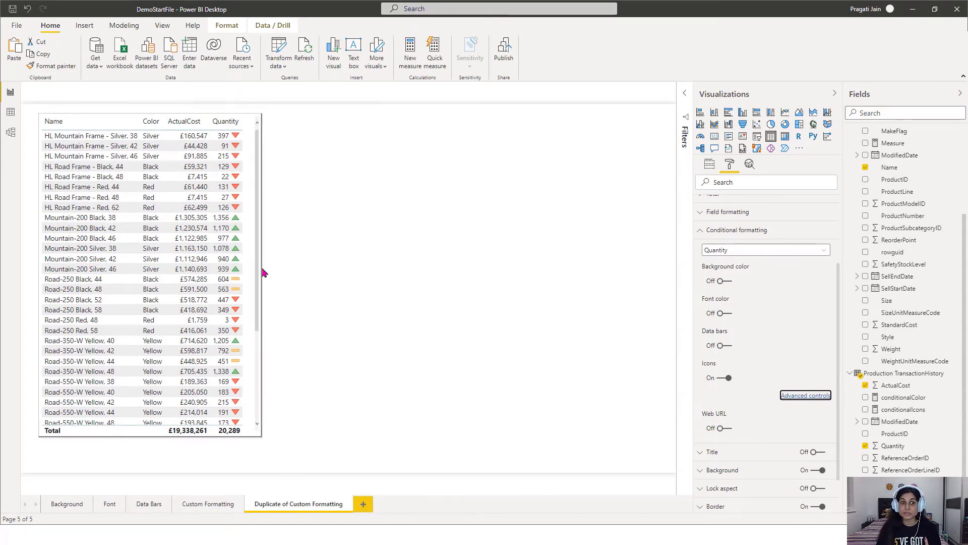
left_click(352, 265)
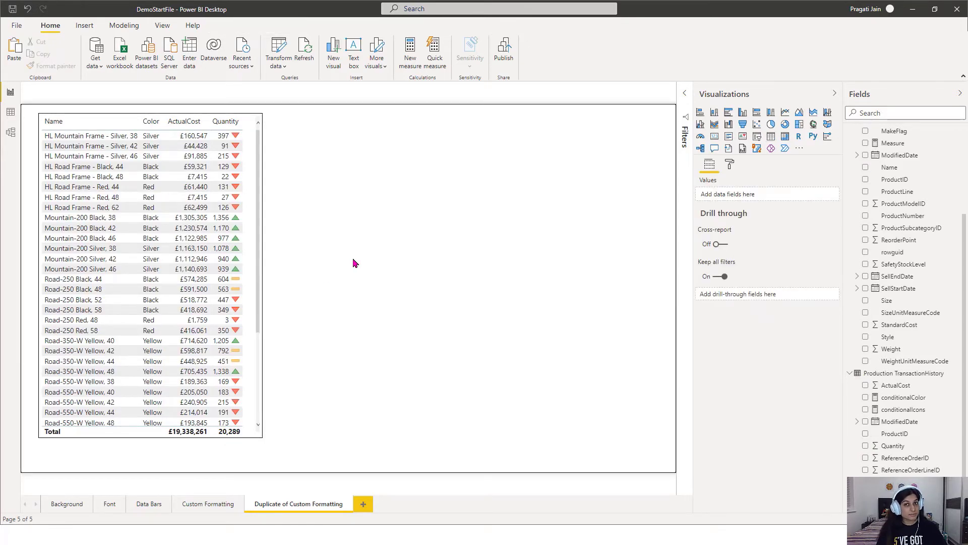
Reopen the Quantity icon settings, browse the available icon styles, and close the settings without changing them
left_click(249, 124)
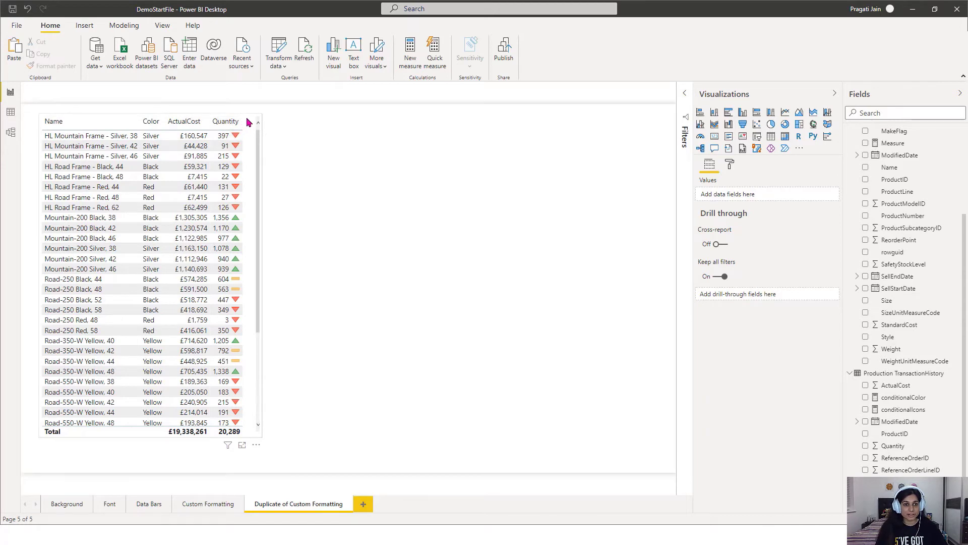
left_click(730, 165)
left_click(733, 332)
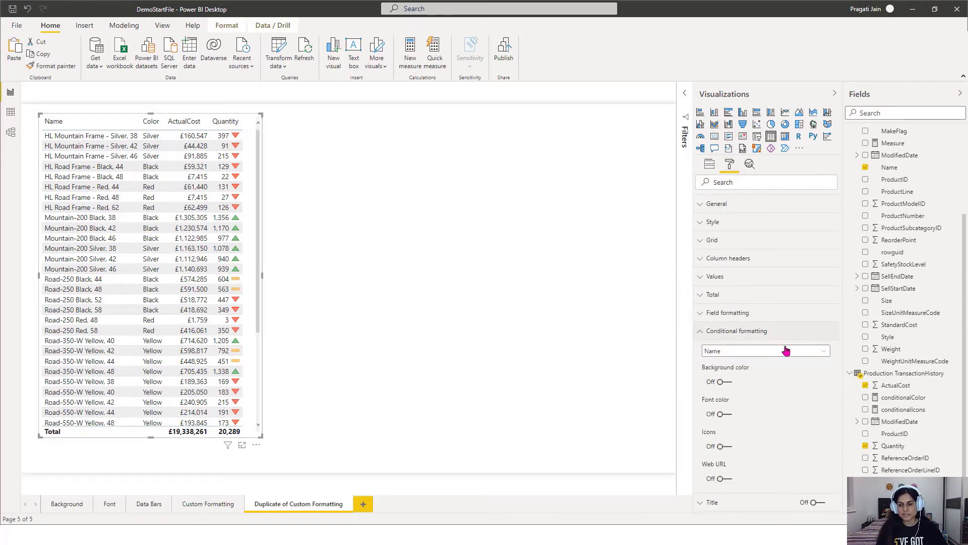
left_click(820, 354)
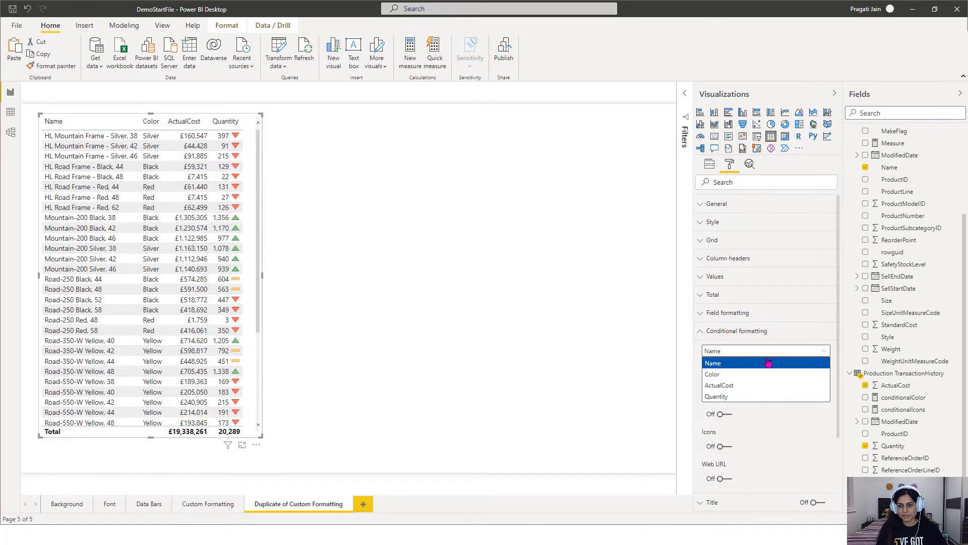
left_click(730, 397)
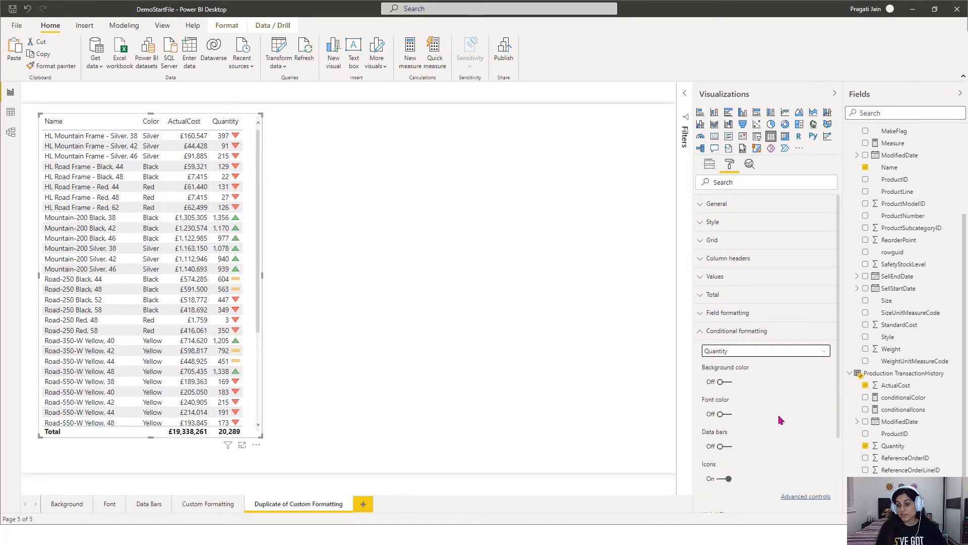
left_click(802, 497)
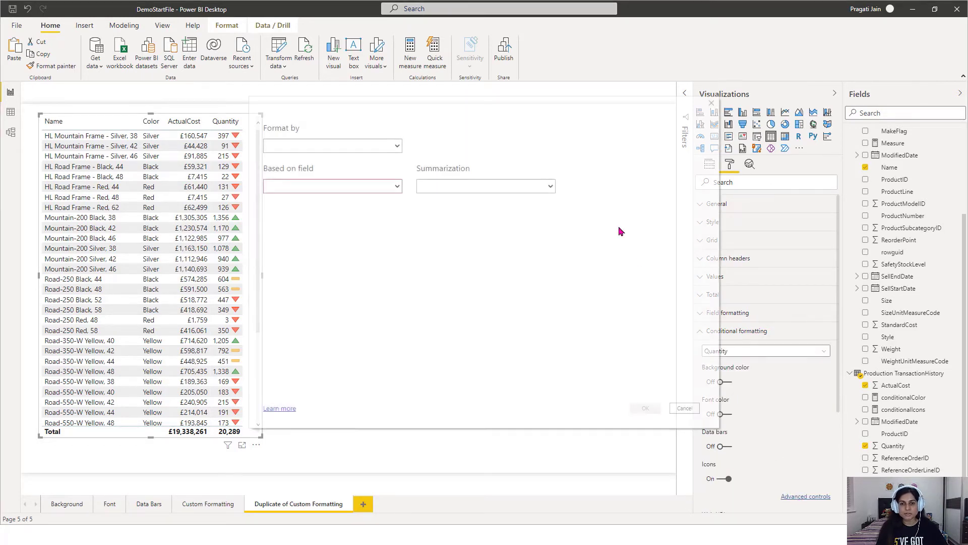
left_click(695, 242)
scroll(654, 303, "down", 3)
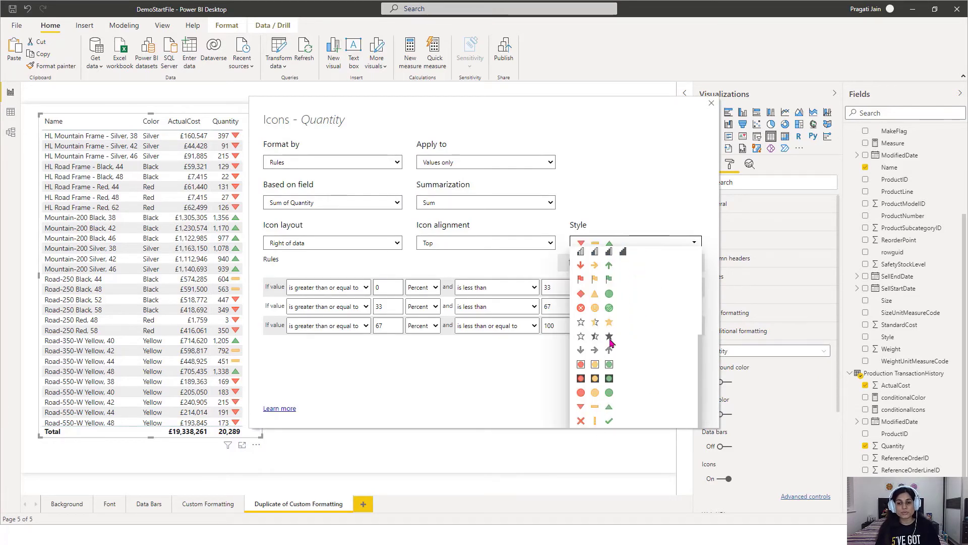
scroll(645, 346, "up", 3)
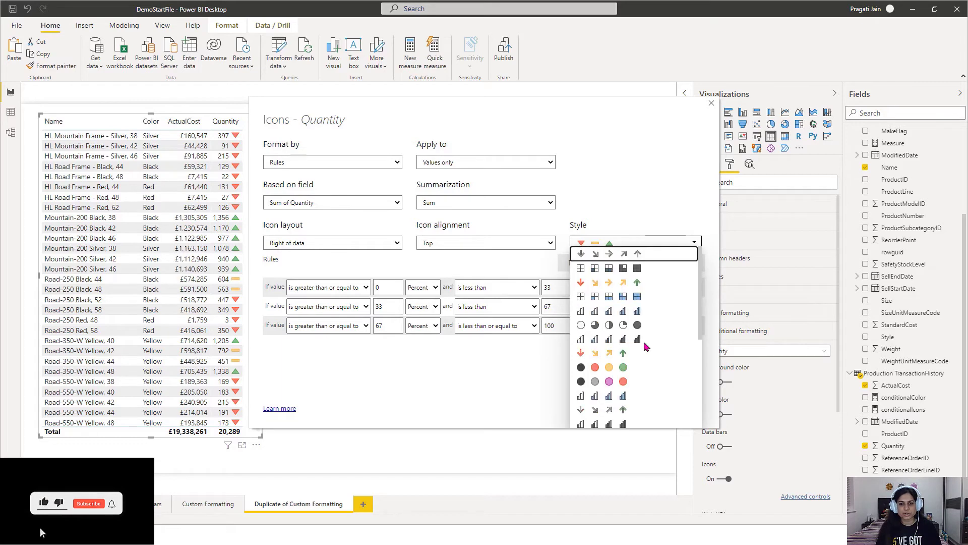
left_click(462, 396)
left_click(711, 103)
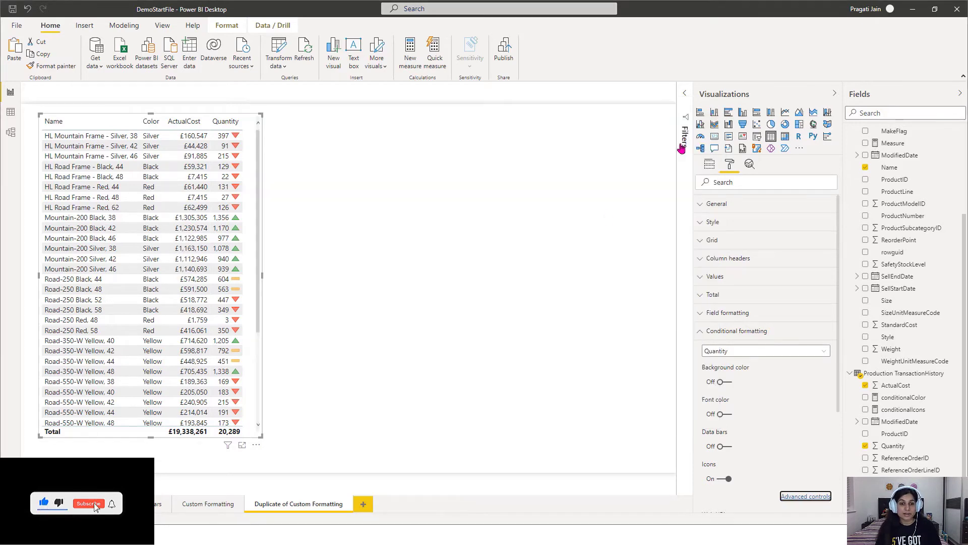
Open the conditionalIcons measure and examine the Quantity ranges and image links in its SWITCH formula
left_click(436, 269)
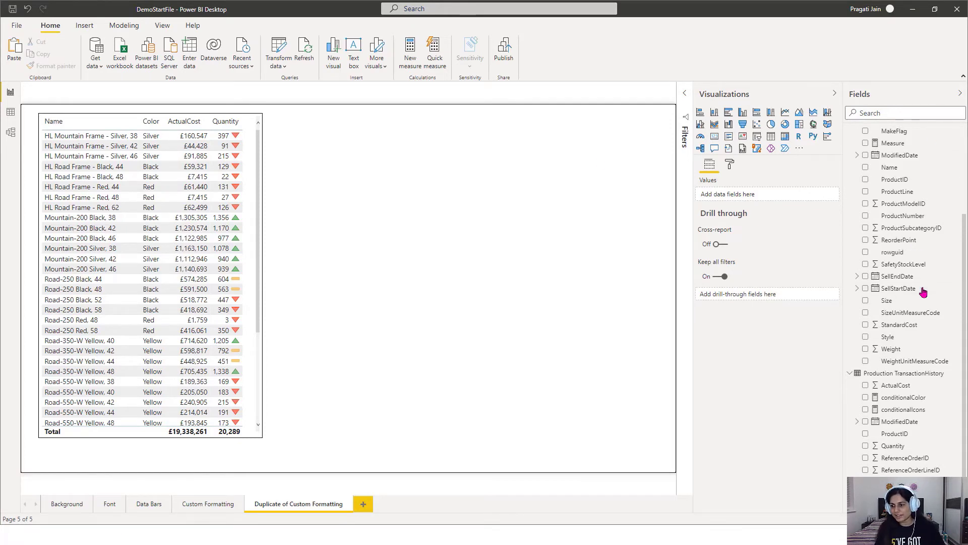
left_click(911, 410)
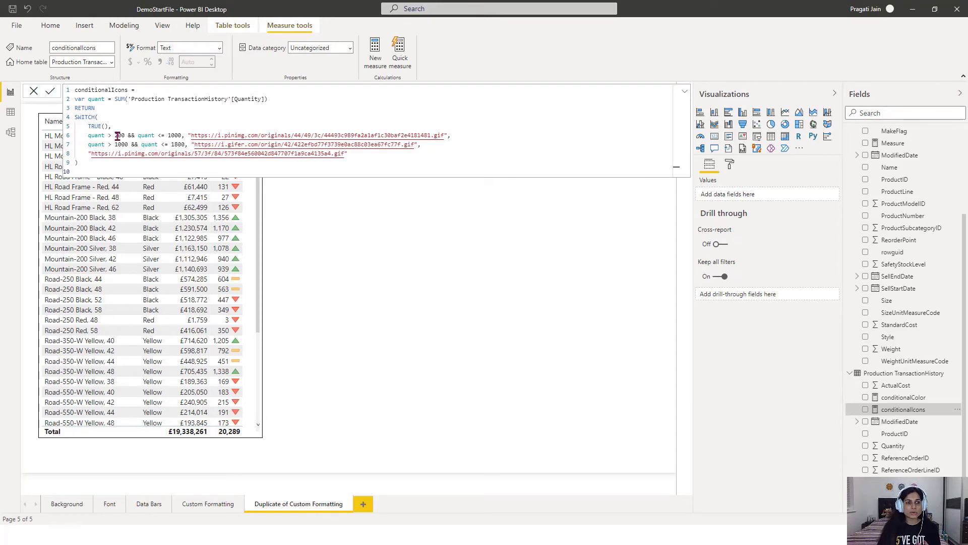
left_click_drag(115, 136, 181, 136)
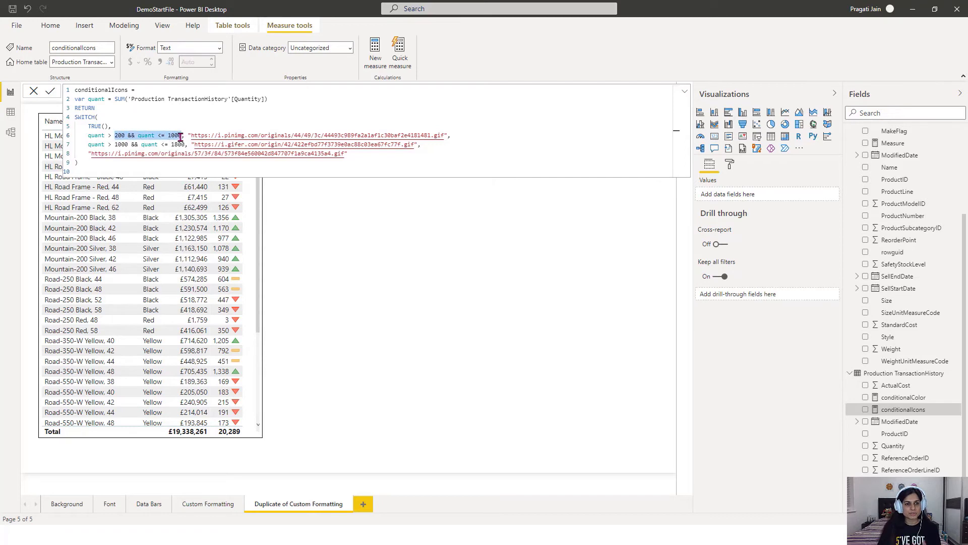
left_click(463, 133)
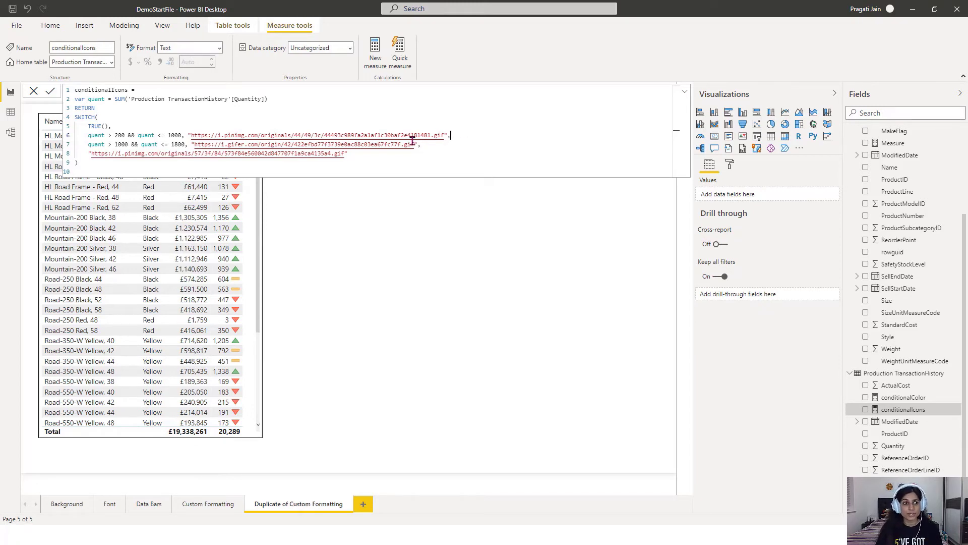
left_click_drag(115, 144, 185, 144)
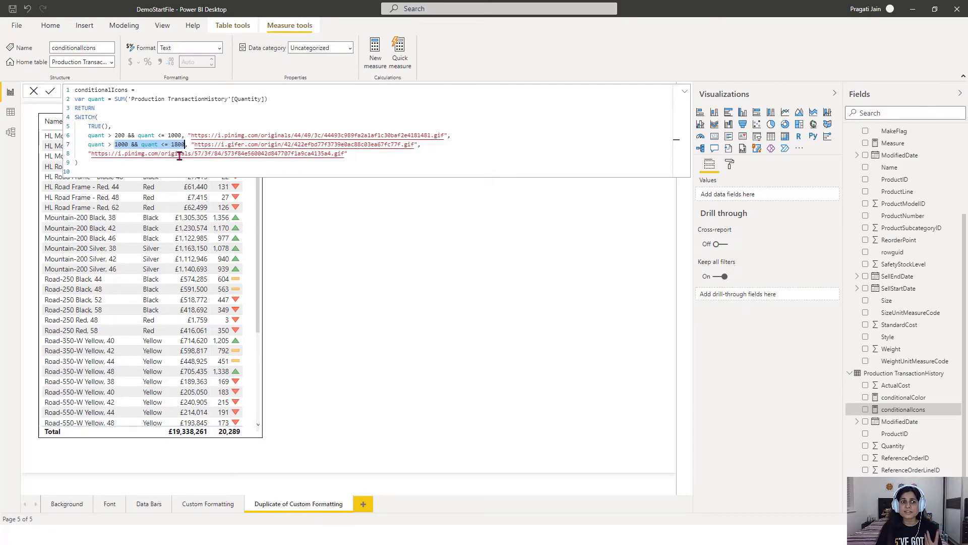
Leave the measure formula, duplicate the table, place the copy beside the original, and remove ActualCost from the copy
left_click(402, 167)
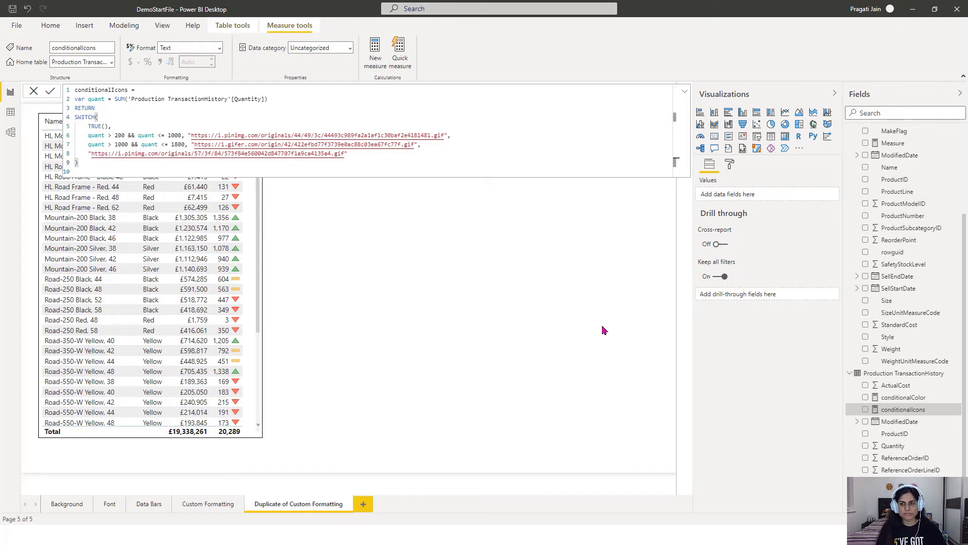
left_click(578, 342)
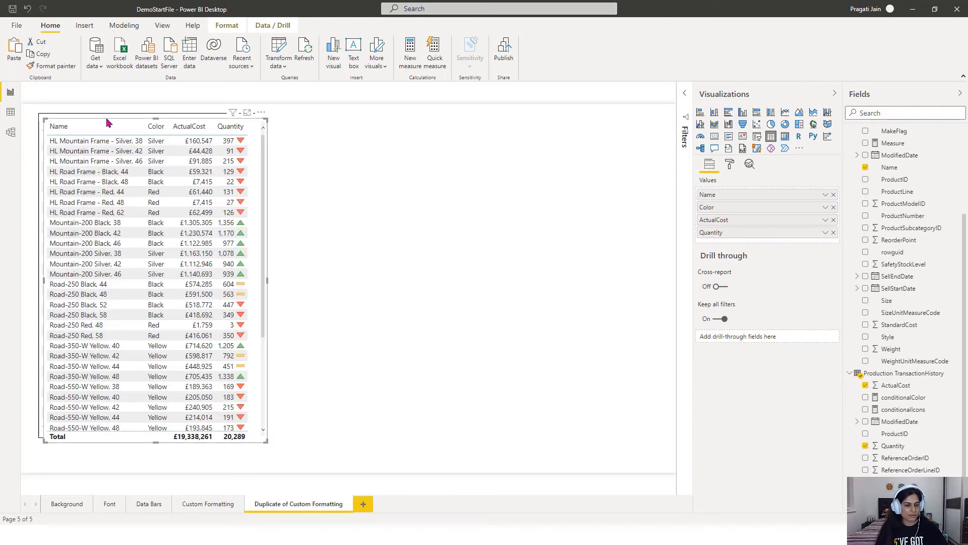
left_click_drag(107, 122, 335, 119)
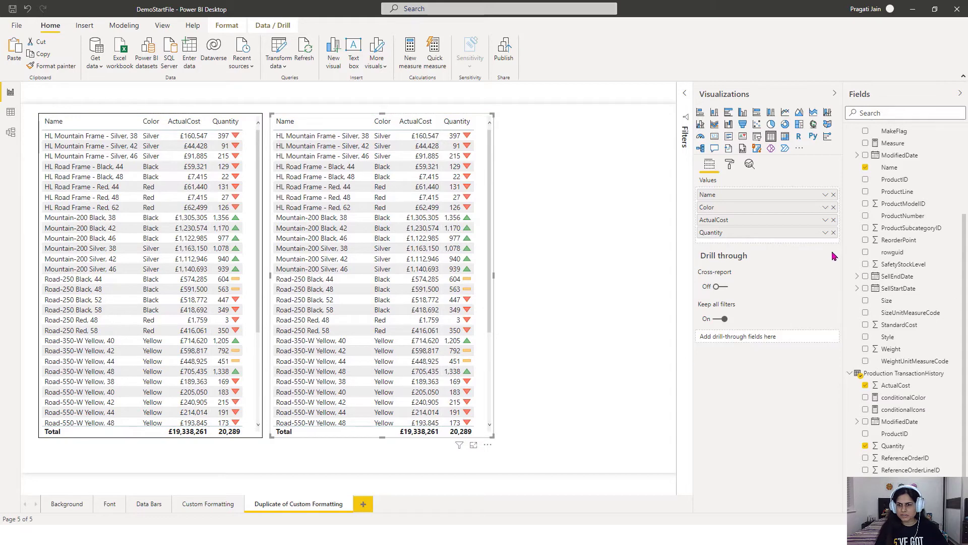
left_click(834, 221)
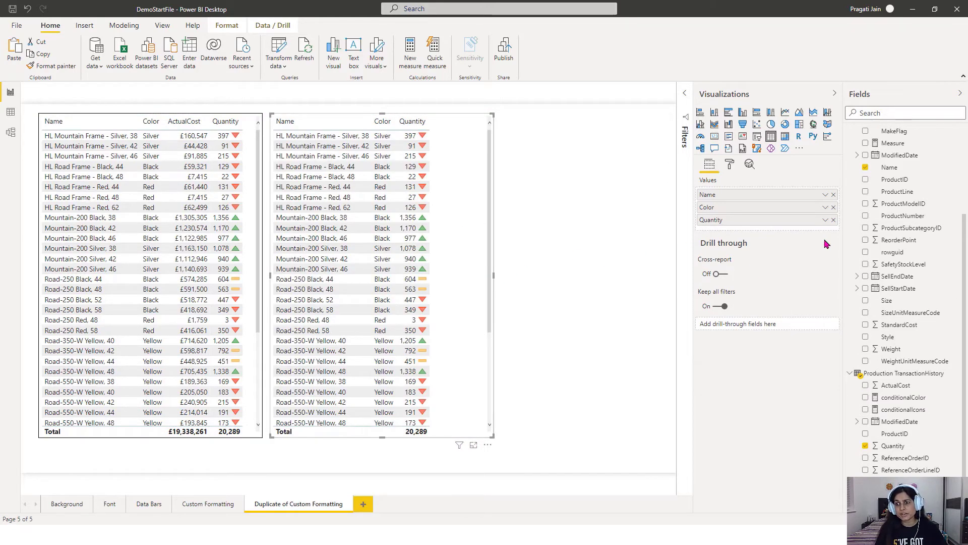
Format the copied table's Quantity icons by field value, based on the conditionalIcons measure
left_click(729, 166)
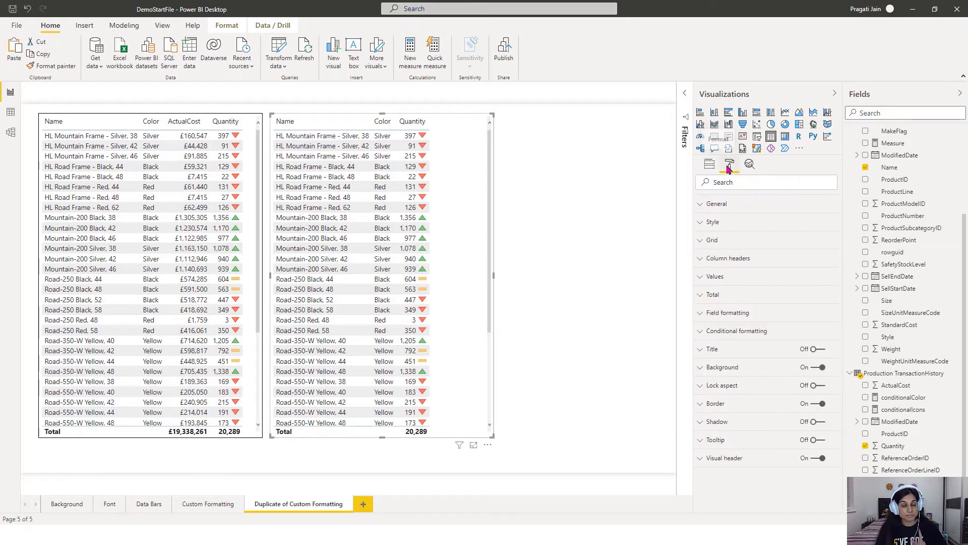
left_click(737, 331)
scroll(794, 391, "down", 2)
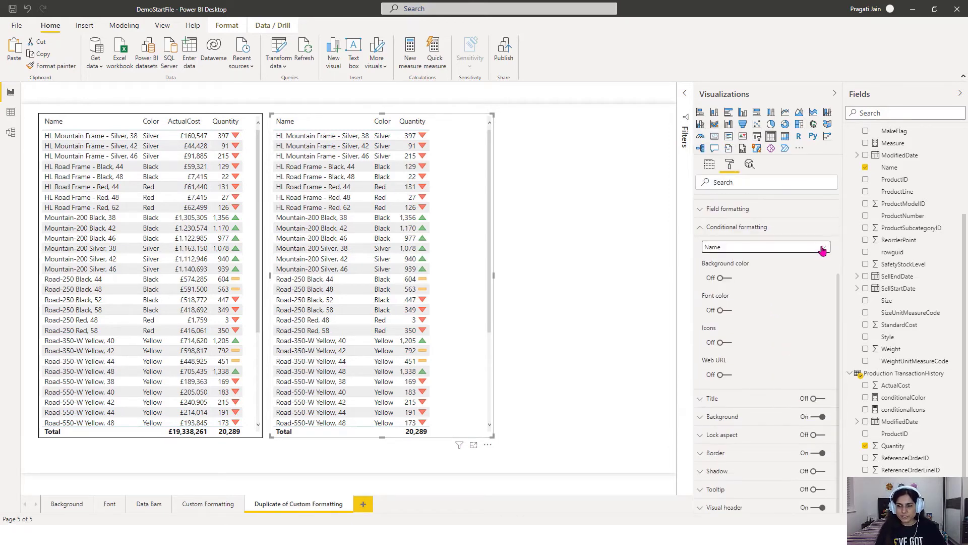
left_click(822, 247)
left_click(733, 282)
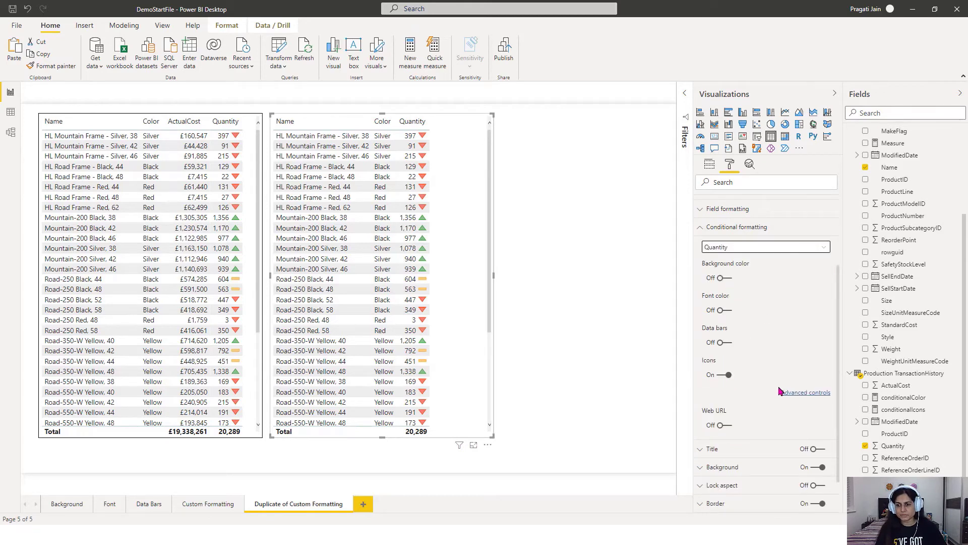
left_click(805, 392)
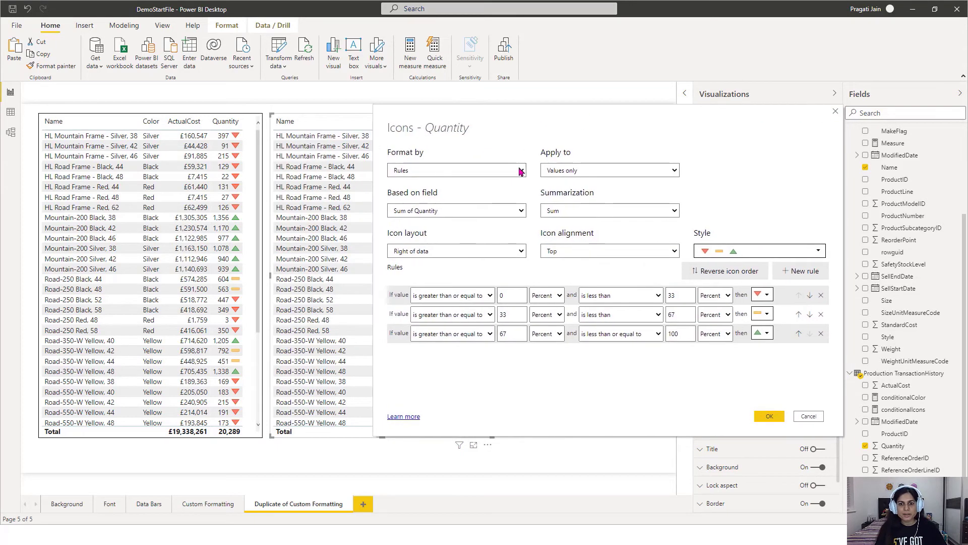
left_click(520, 171)
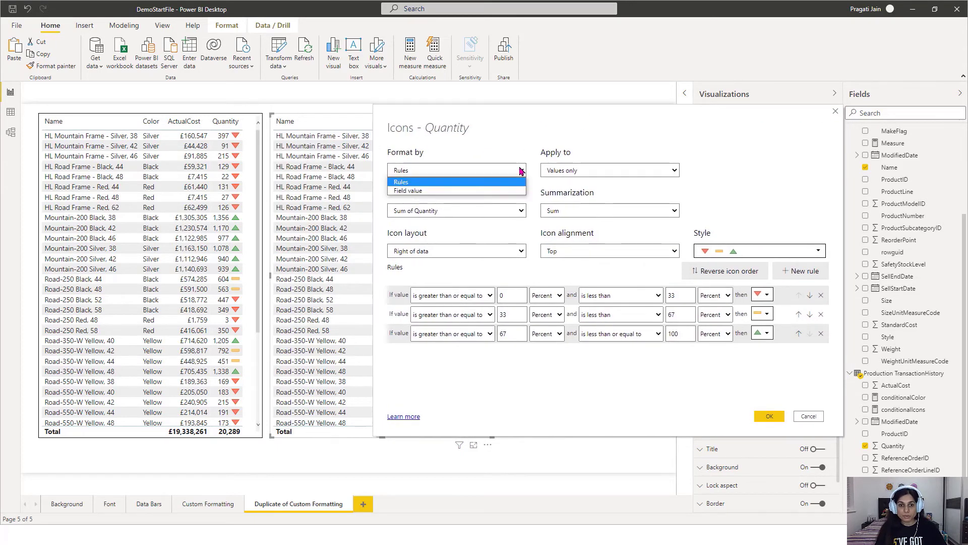
left_click(503, 190)
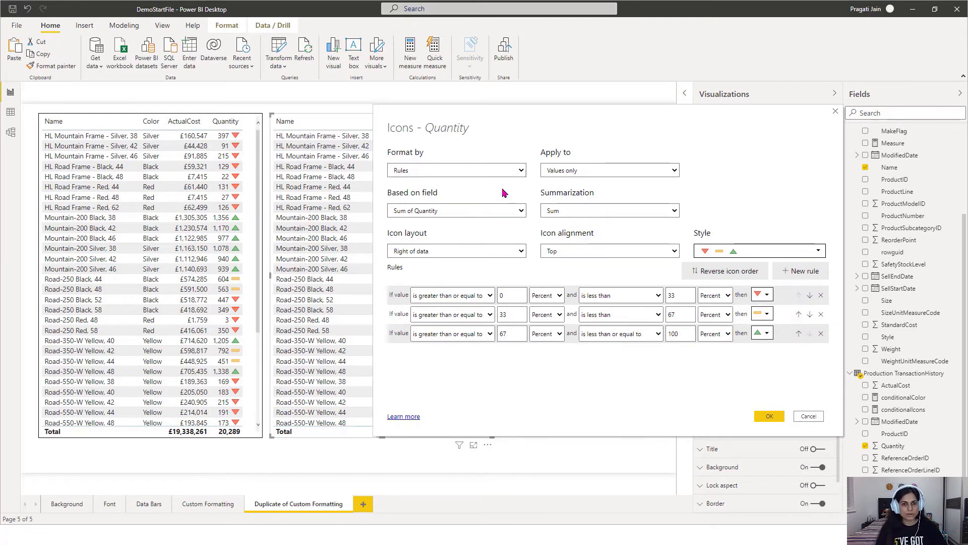
left_click(493, 212)
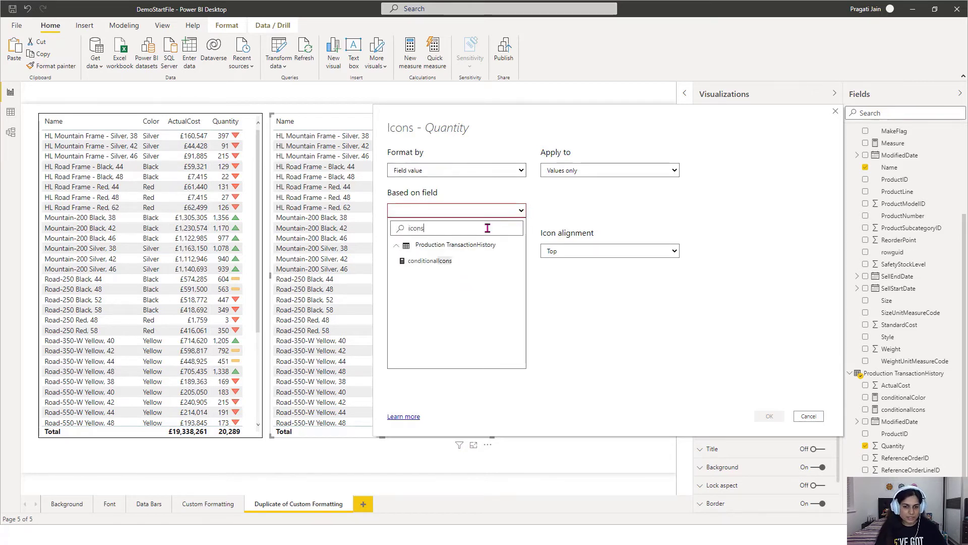
left_click(444, 264)
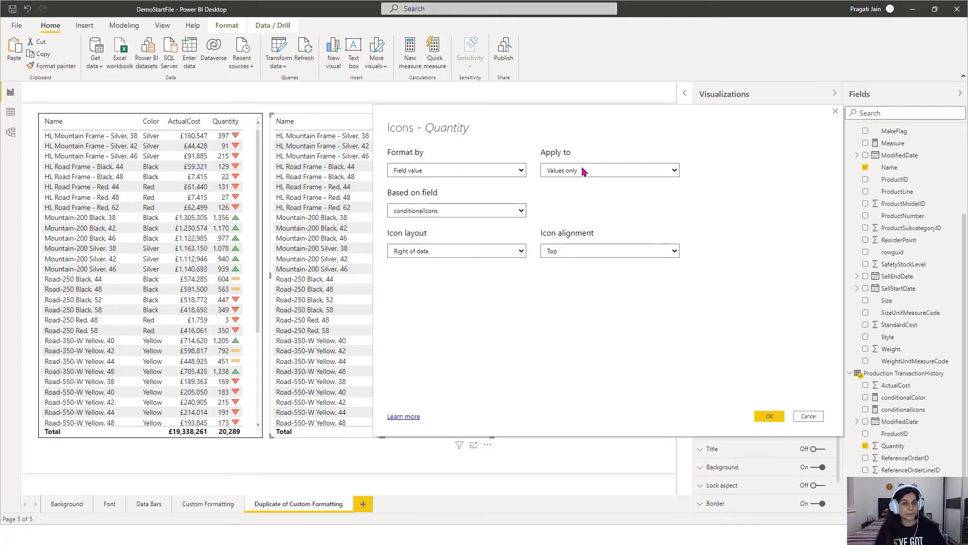
left_click(770, 416)
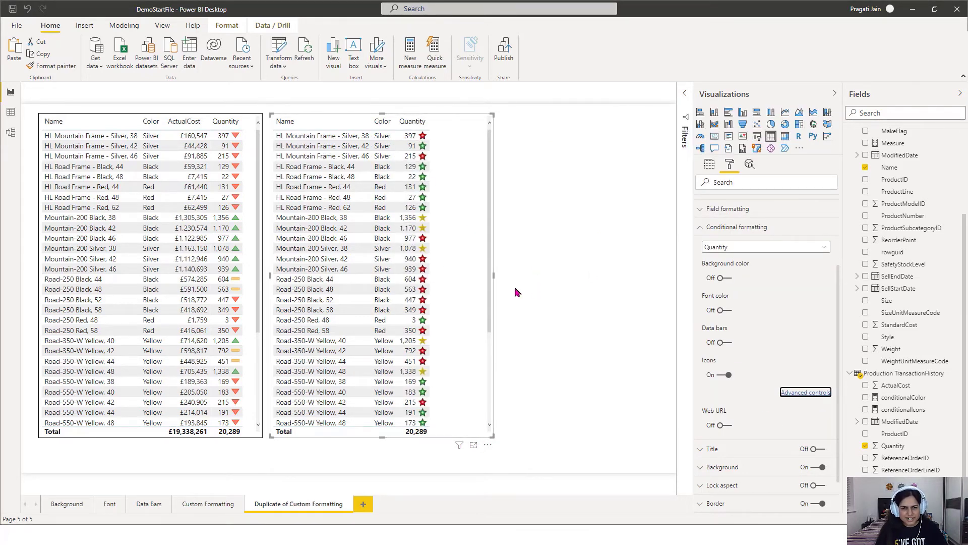
Widen the copied table to the page's right edge, set its values' text size to 25 pt, and deselect it
left_click_drag(495, 277, 672, 277)
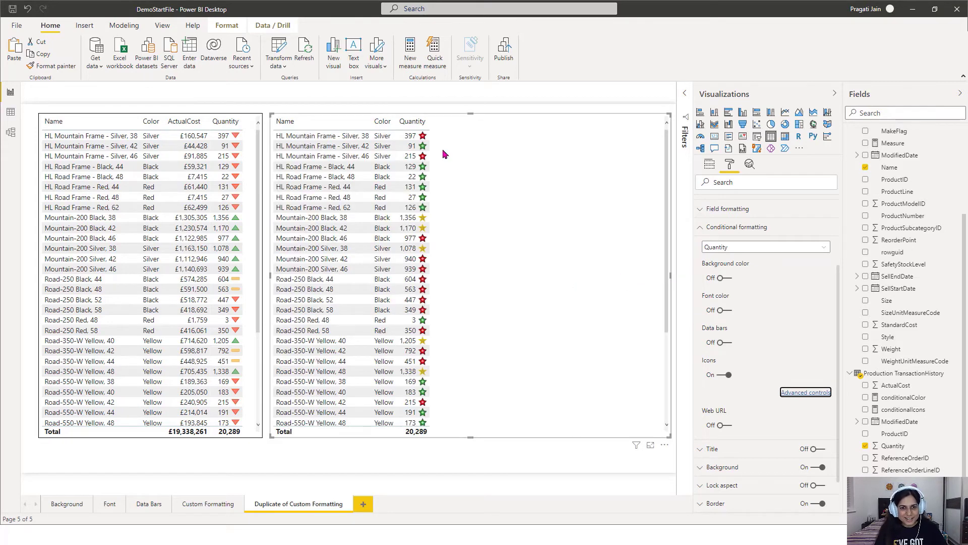
left_click(699, 232)
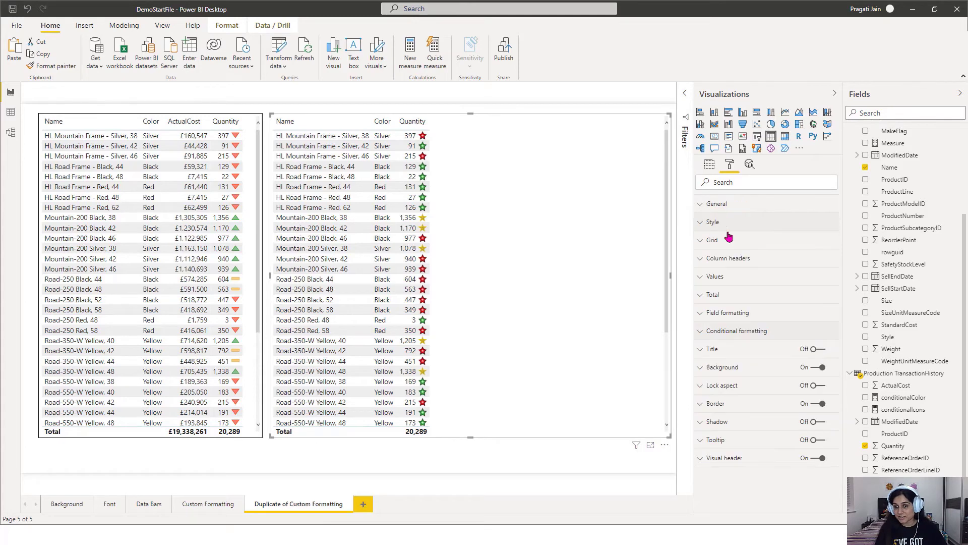
left_click(709, 278)
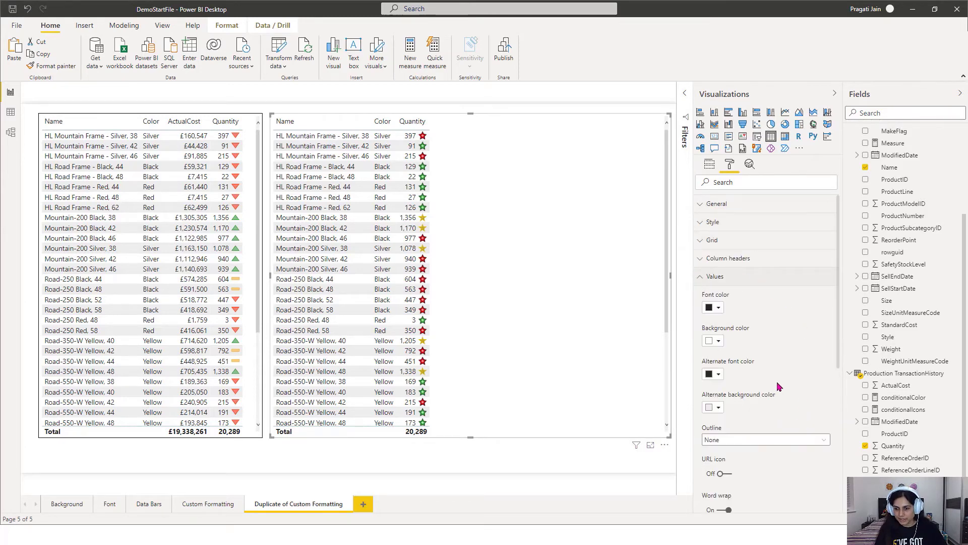
scroll(779, 386, "down", 3)
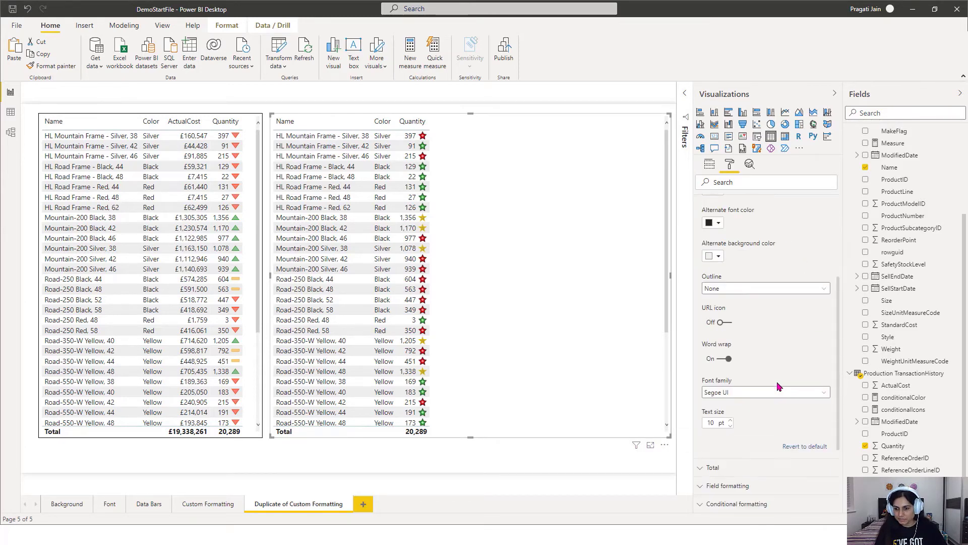
left_click(731, 421)
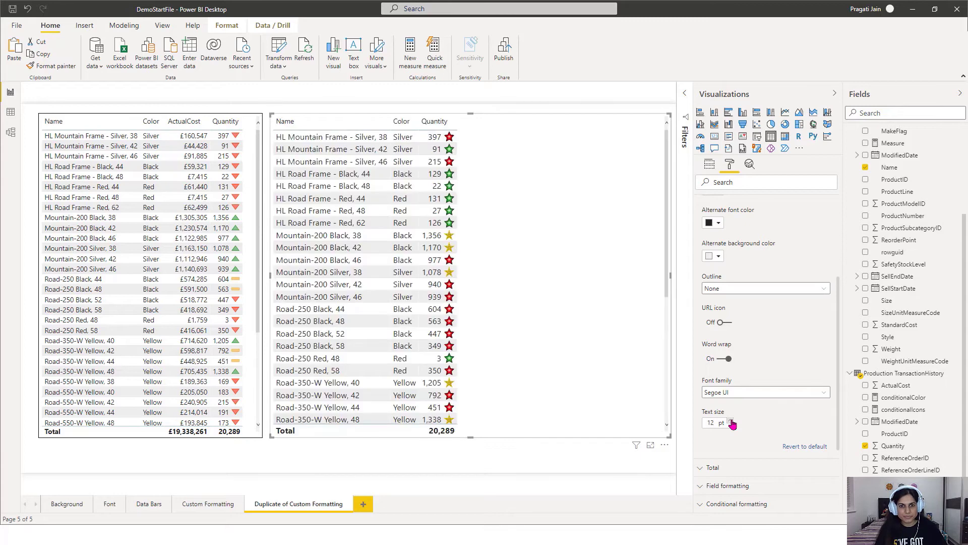
left_click(730, 421)
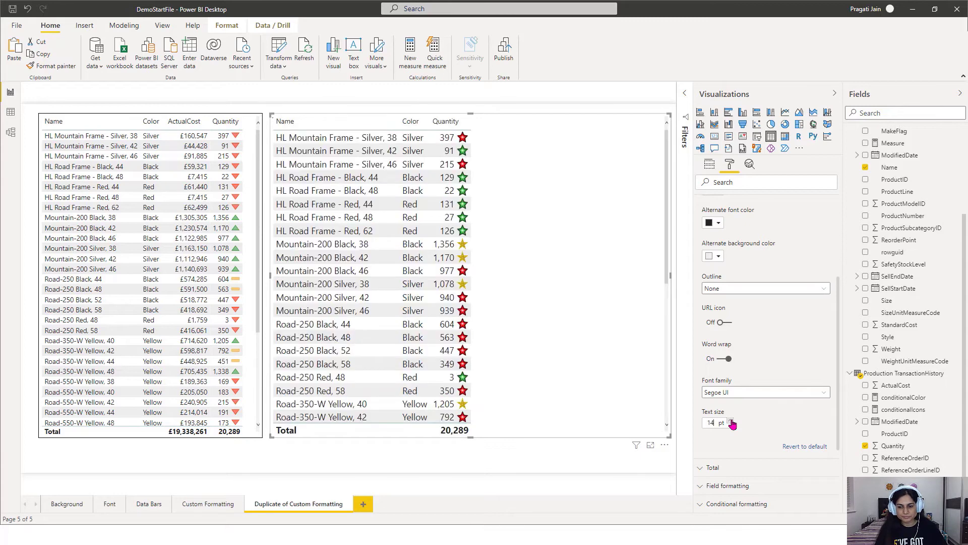
left_click(731, 422)
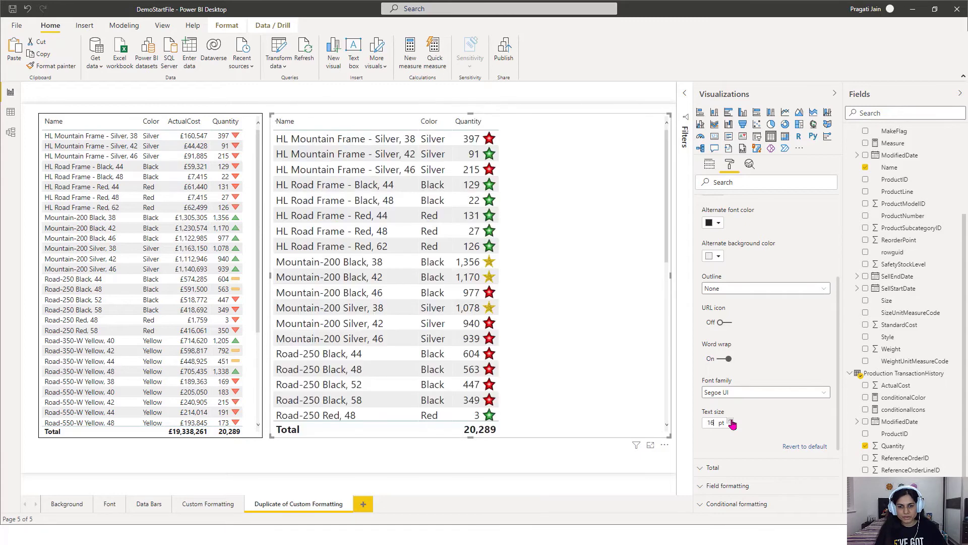
left_click(731, 421)
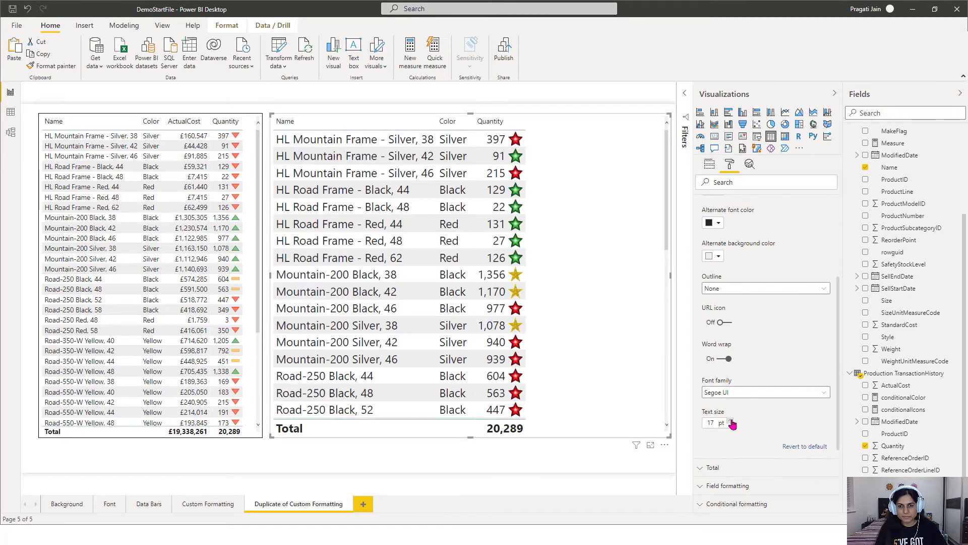
left_click(731, 421)
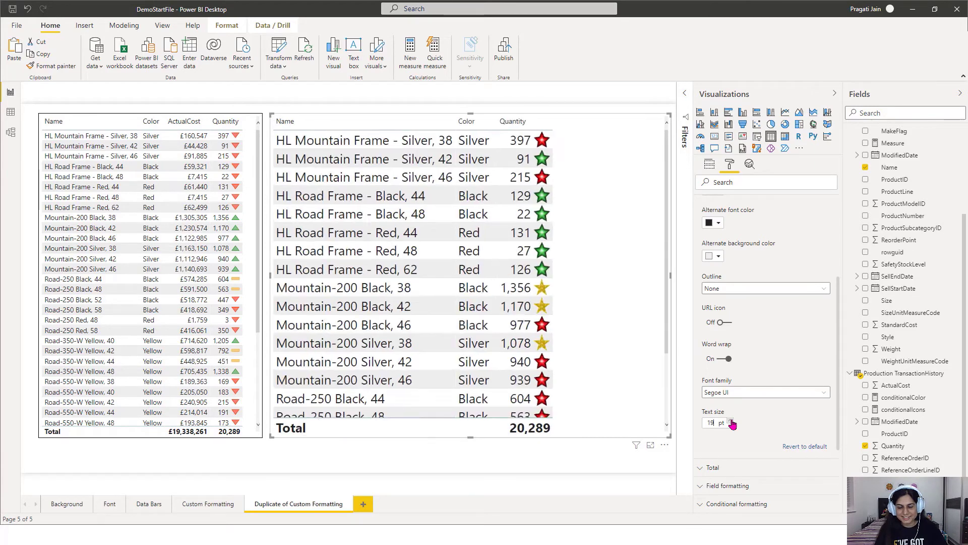
left_click(731, 422)
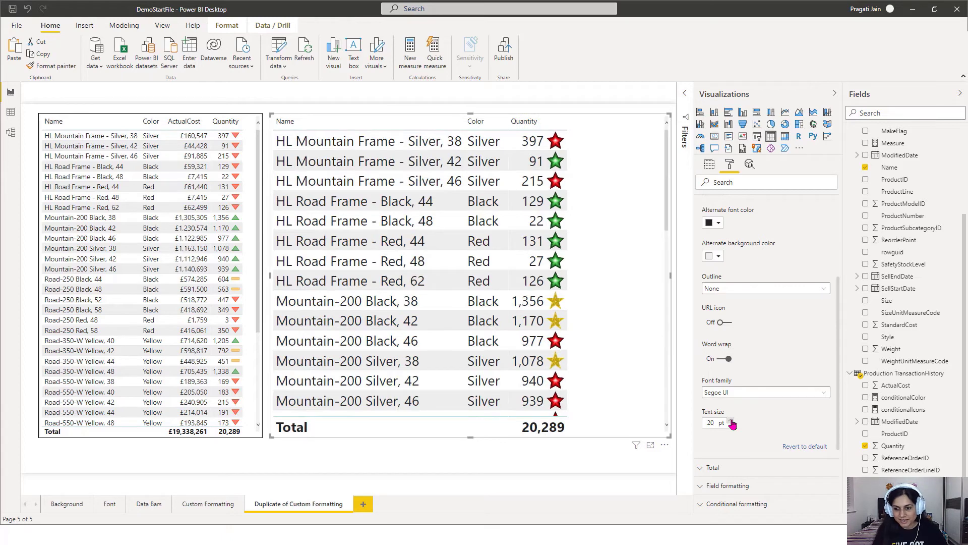
left_click(730, 421)
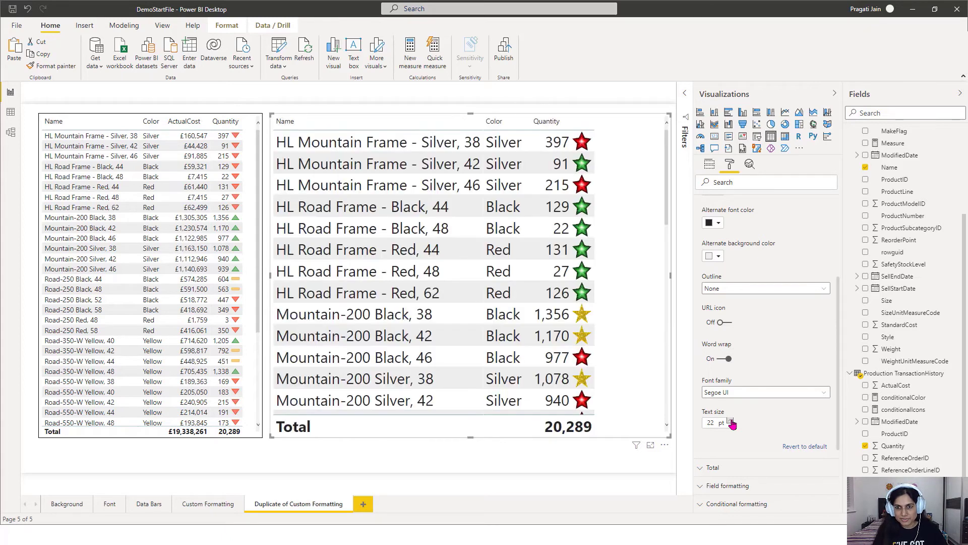
left_click(731, 422)
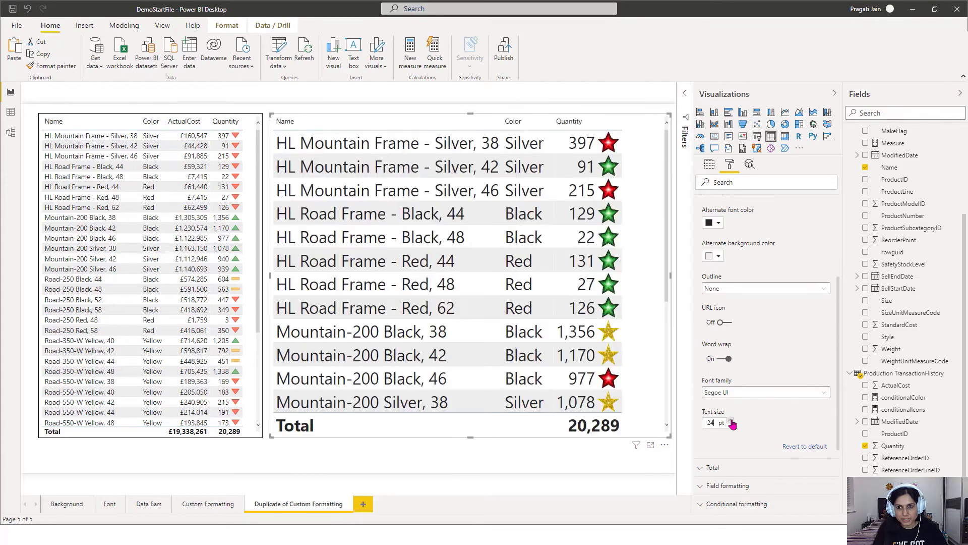
left_click(730, 421)
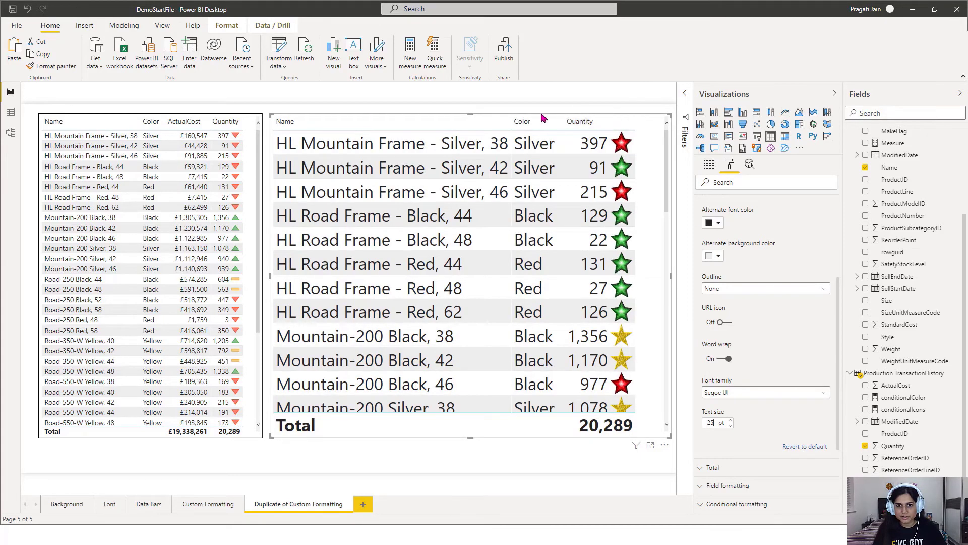
left_click(381, 113)
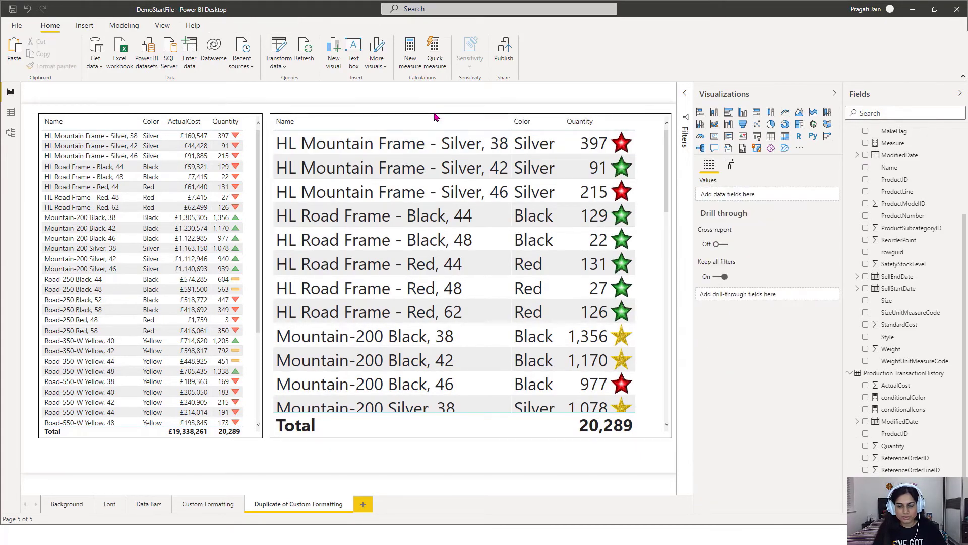
View the enlarged table in focus mode, examine the star icons against the Quantity values, and return to the report
mouse_move(648, 418)
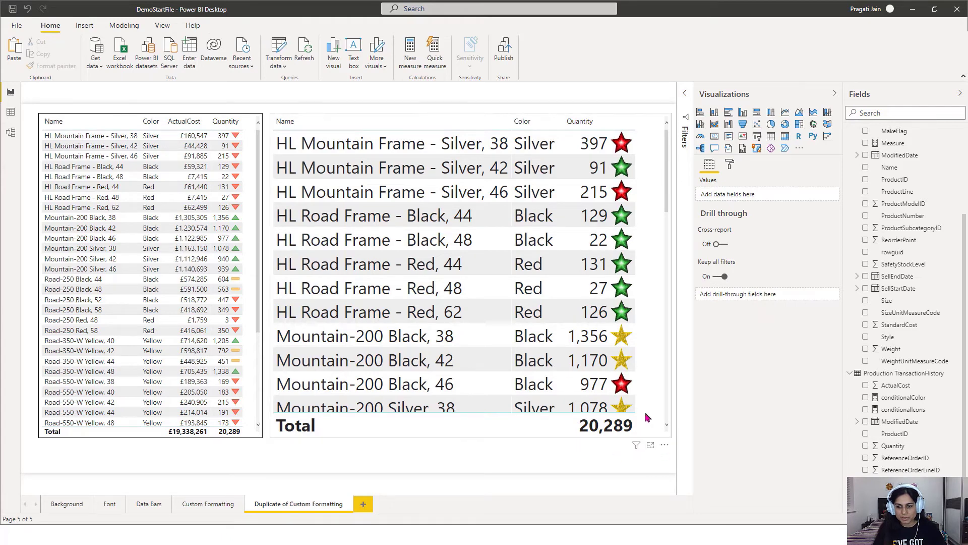
left_click(651, 446)
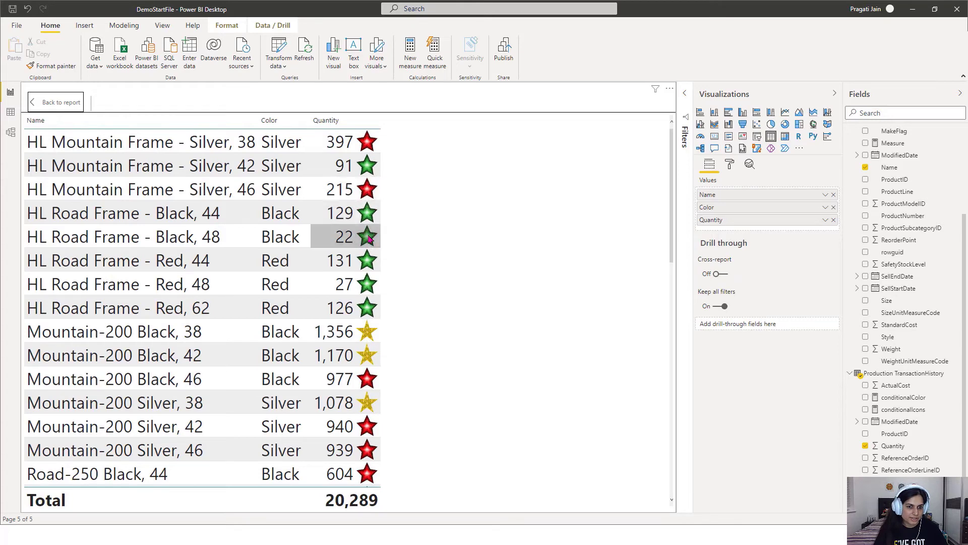
scroll(370, 307, "down", 2)
scroll(370, 307, "down", 5)
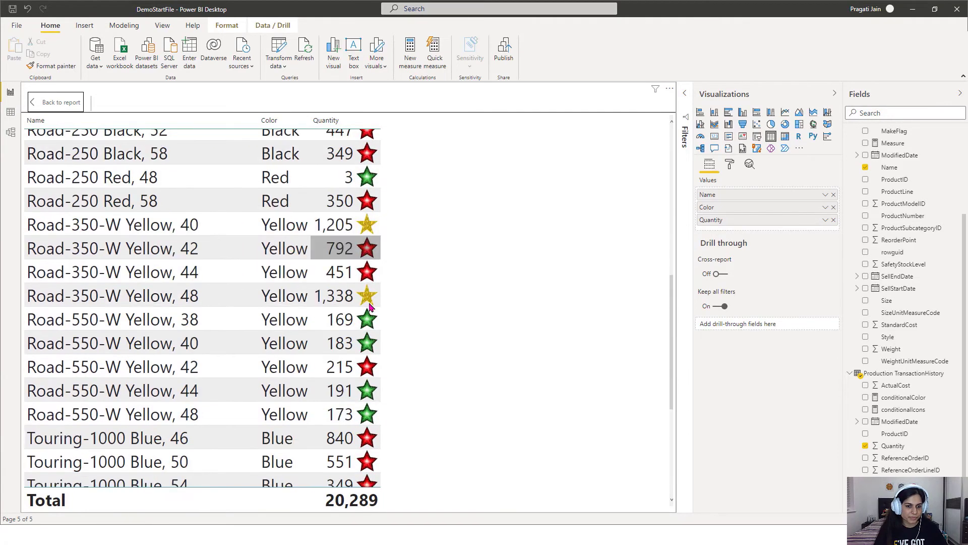
scroll(369, 306, "up", 6)
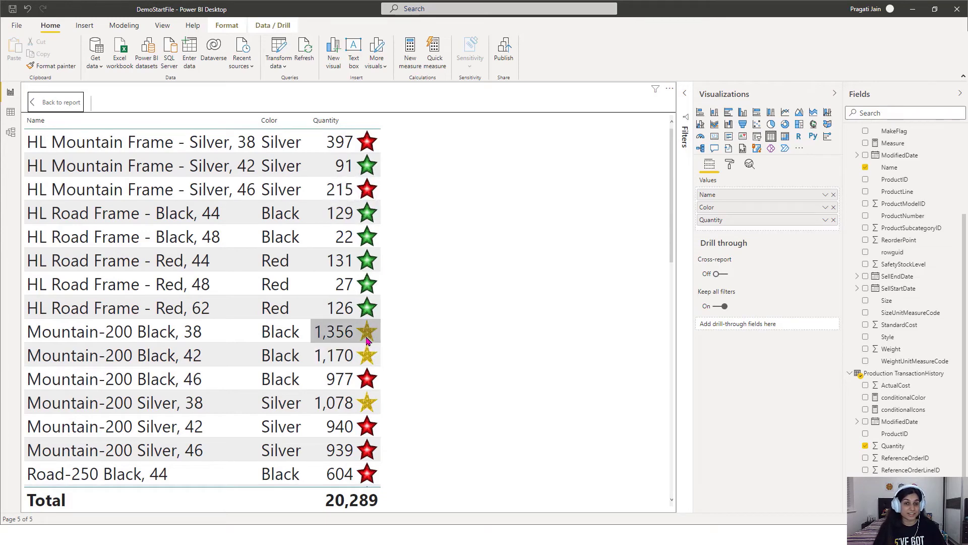
scroll(433, 326, "down", 7)
scroll(432, 326, "up", 8)
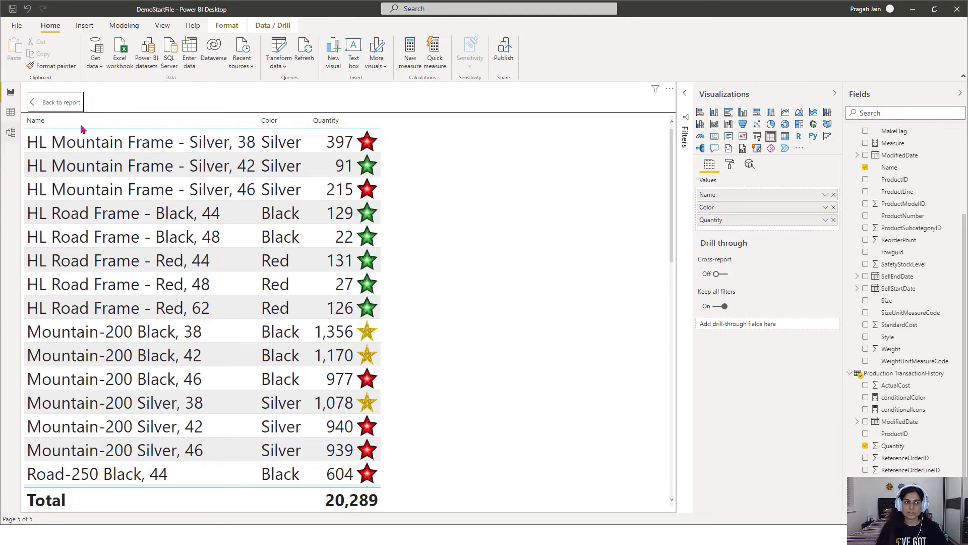
left_click(61, 103)
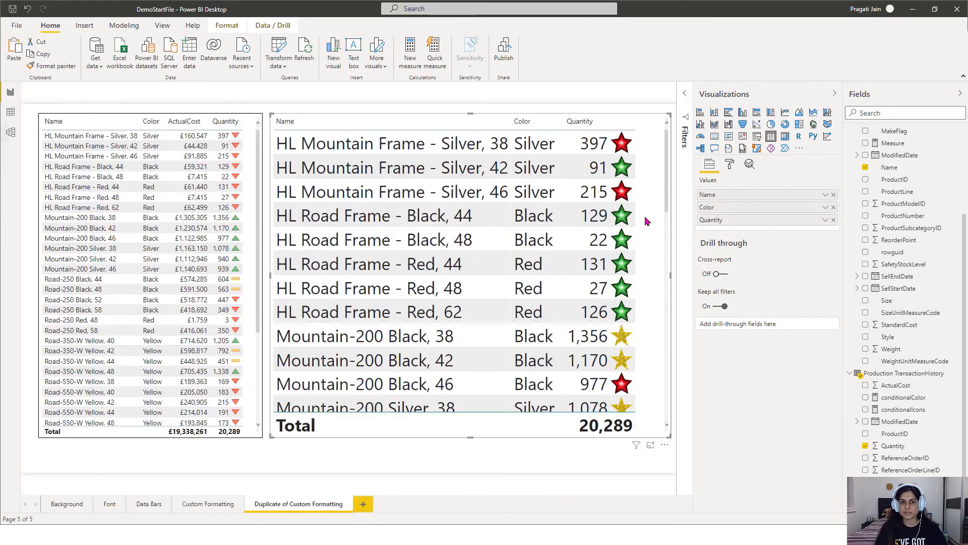
Deselect the table and collapse the Visualizations and Fields panes to enlarge the report page
left_click(591, 98)
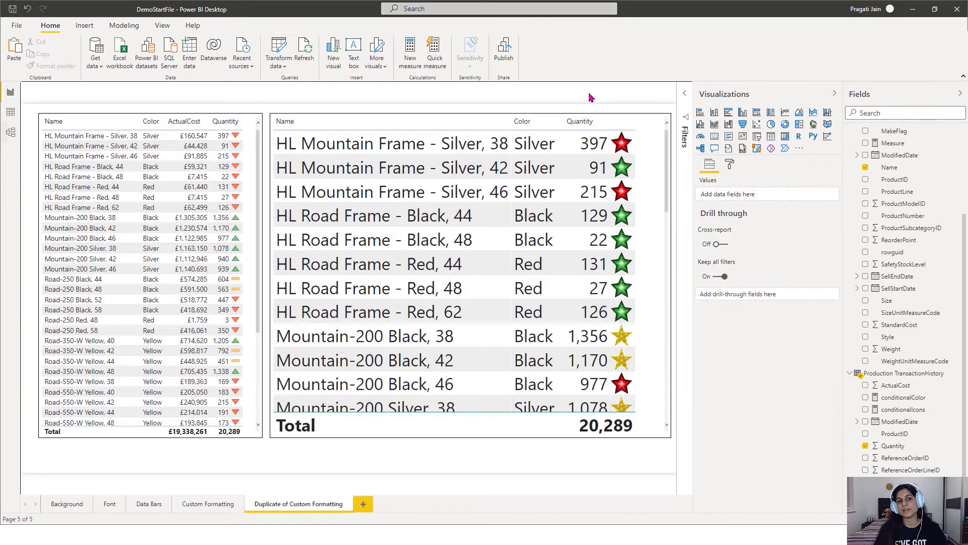
left_click(835, 94)
left_click(959, 95)
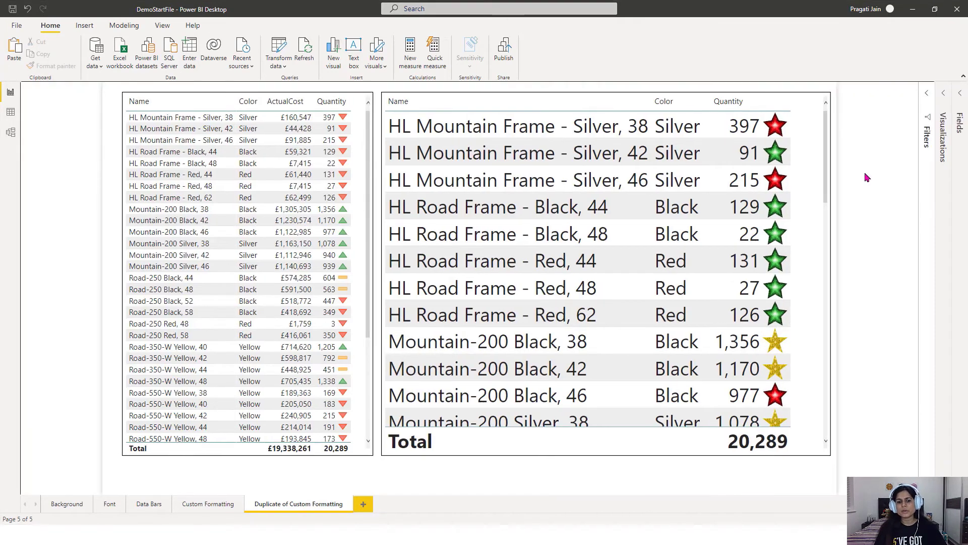
Rename the duplicated Custom Formatting page as Icons, view the presentation's agenda slide, and return to the Power BI report
right_click(311, 508)
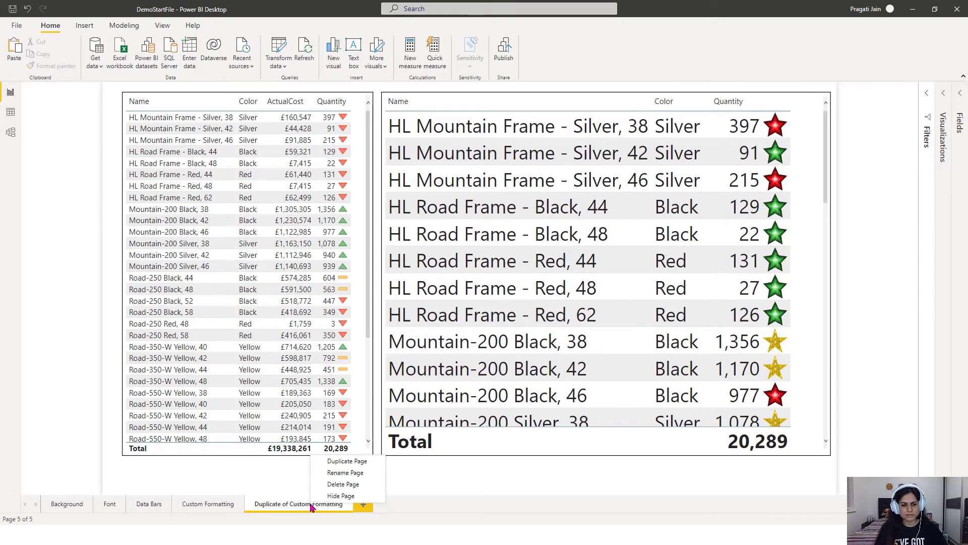
left_click(329, 475)
type("Icons")
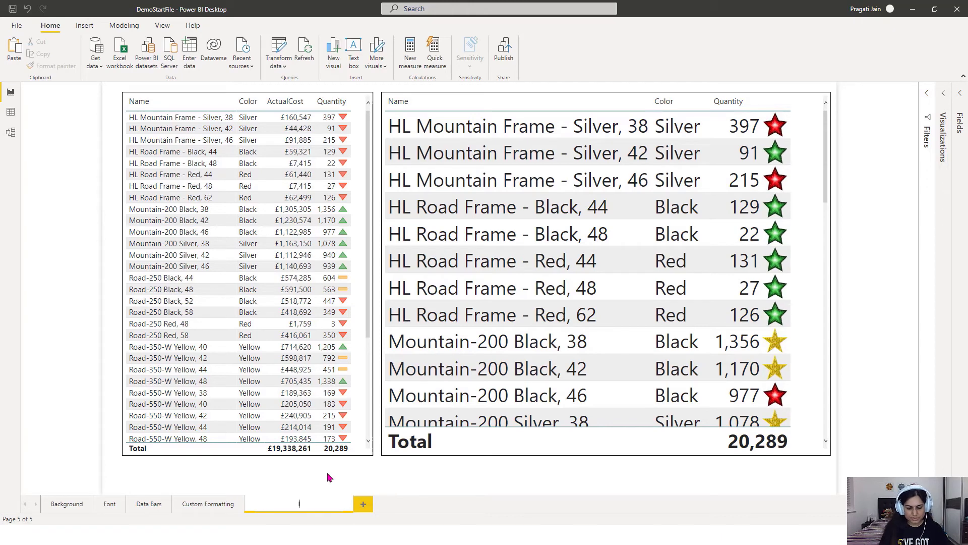
key("Return")
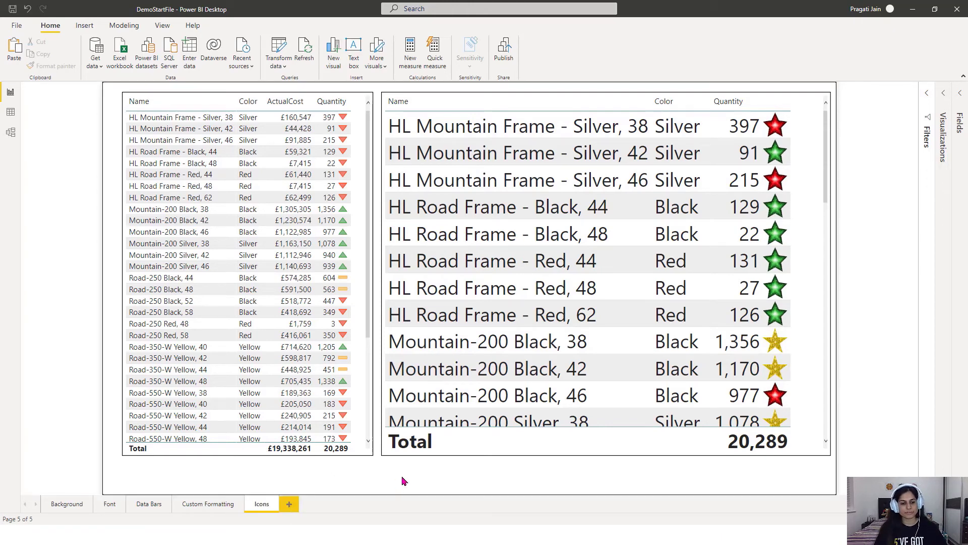
key("alt+Tab")
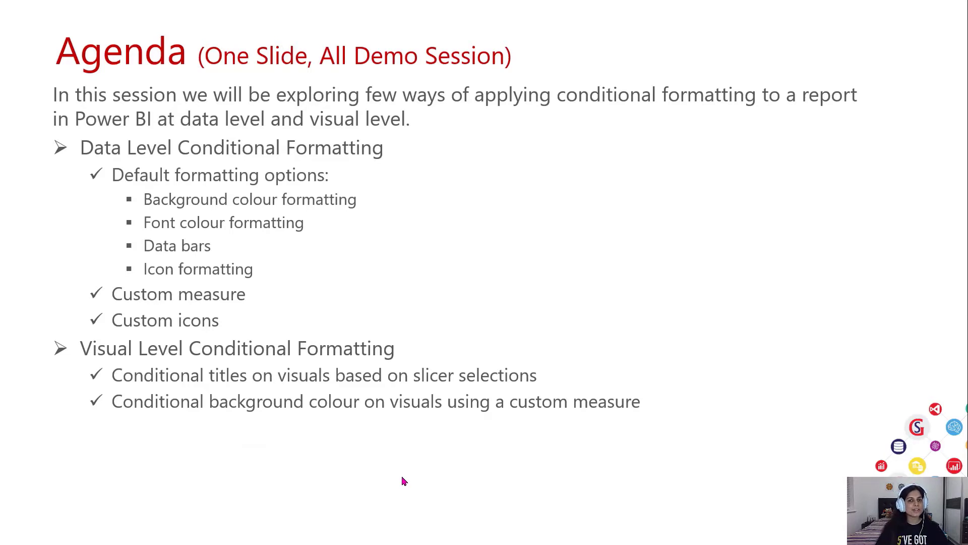
key("alt+Tab")
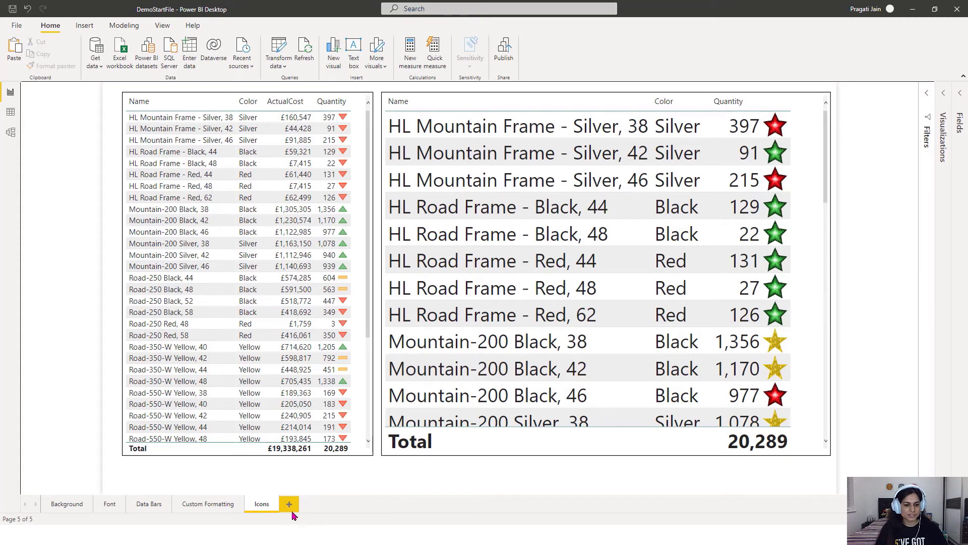
Duplicate the Icons page and rename the copy as Visual Title
right_click(259, 507)
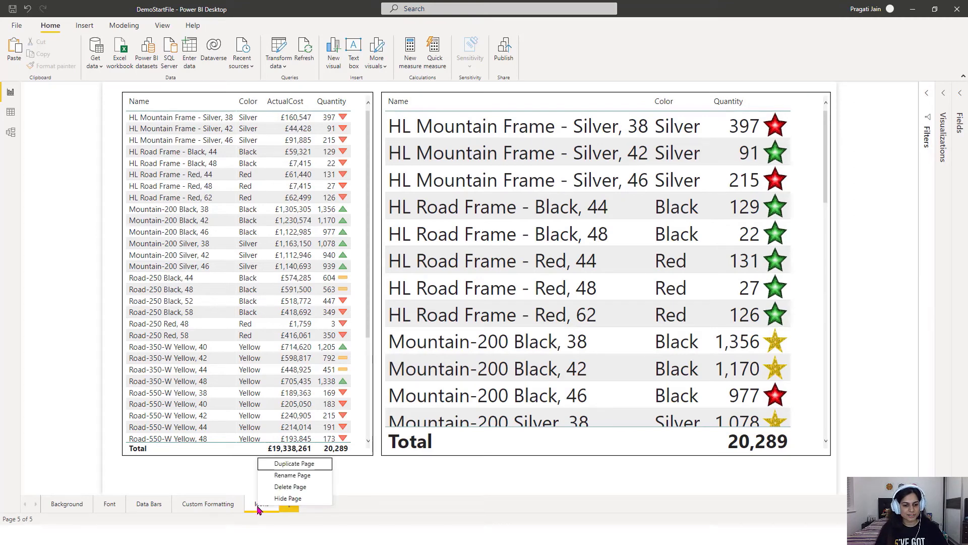
left_click(282, 463)
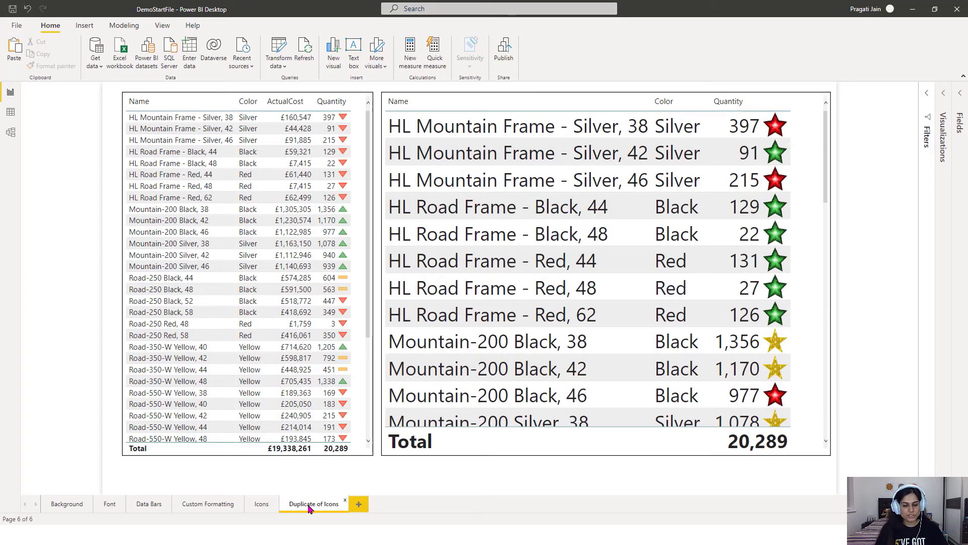
right_click(310, 508)
left_click(329, 476)
type("V")
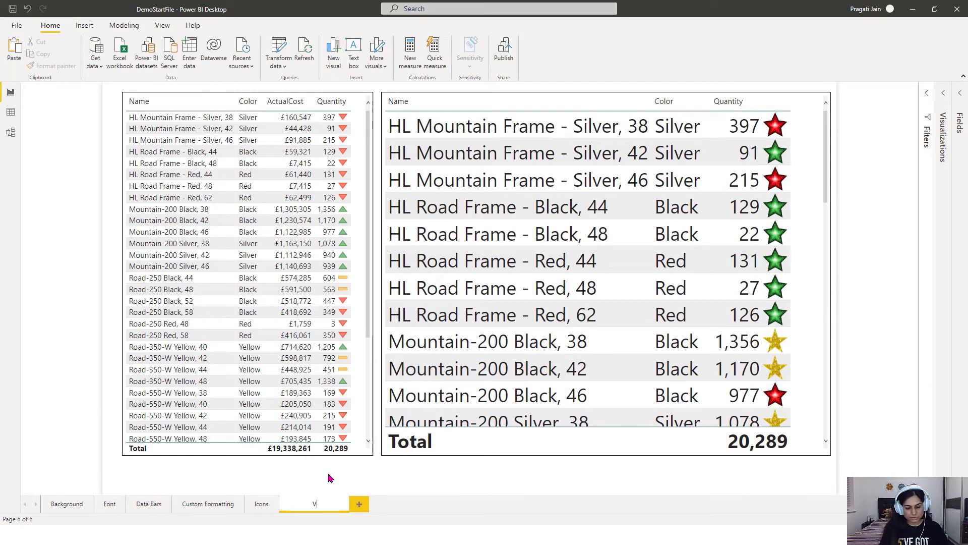
type("isual")
key("Return")
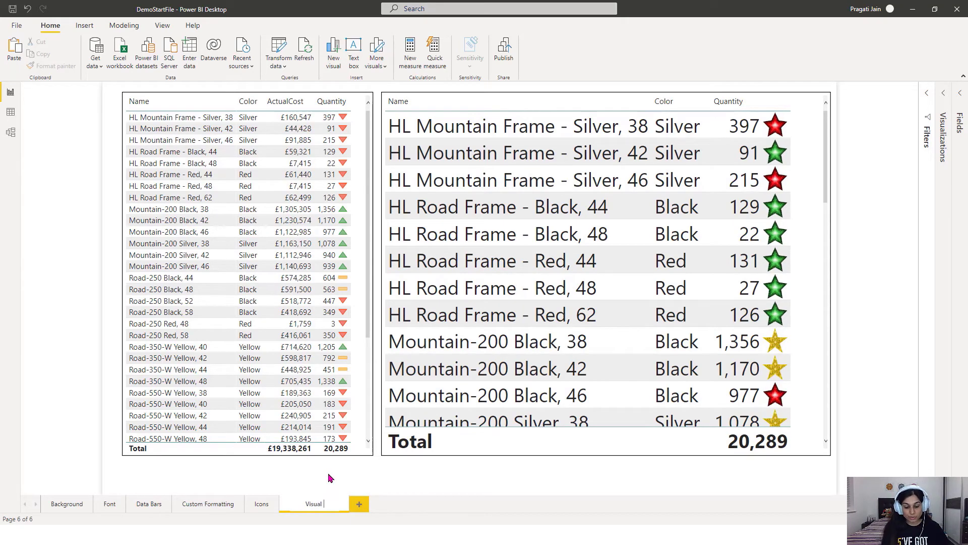
type("Title")
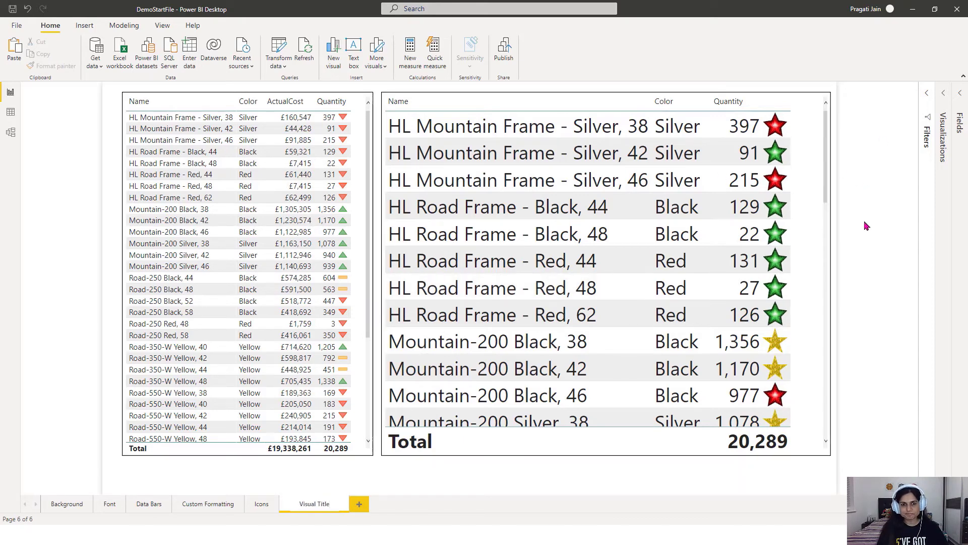
key("Return")
Delete both tables from the Visual Title page
left_click(522, 99)
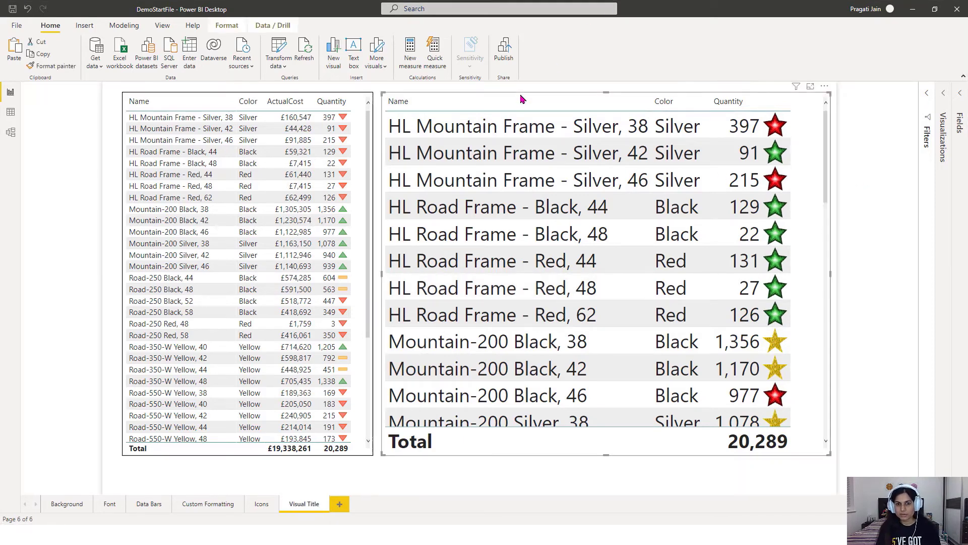
key("Delete")
left_click(206, 98)
key("Delete")
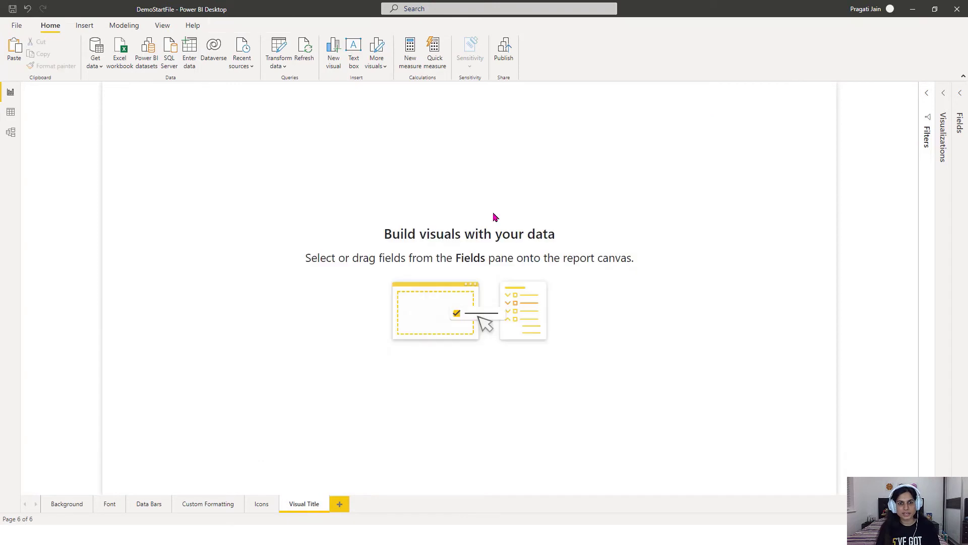
Expand the Visualizations and Fields panes, add a clustered column chart, and enlarge it across the lower part of the page
left_click(944, 95)
left_click(959, 94)
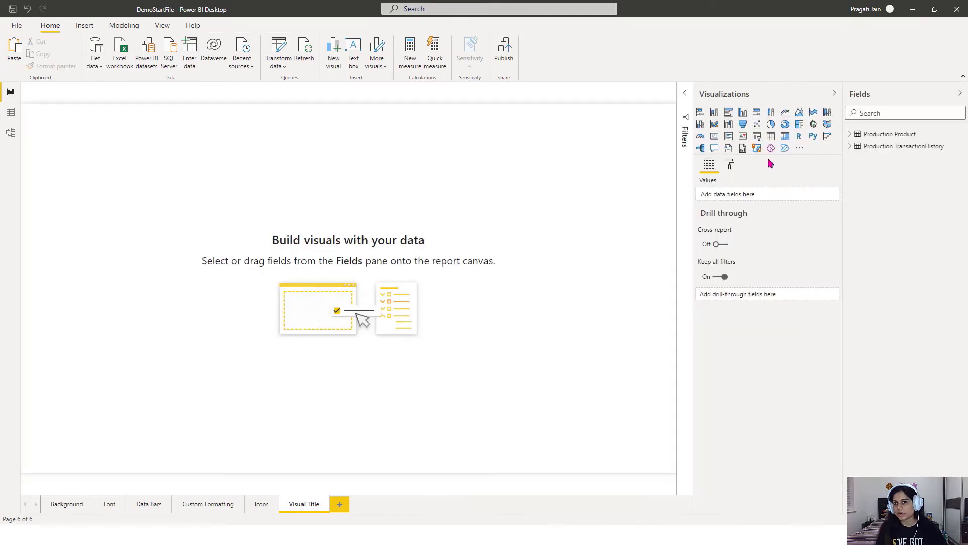
left_click(743, 112)
left_click_drag(123, 231, 199, 304)
left_click_drag(250, 326, 634, 394)
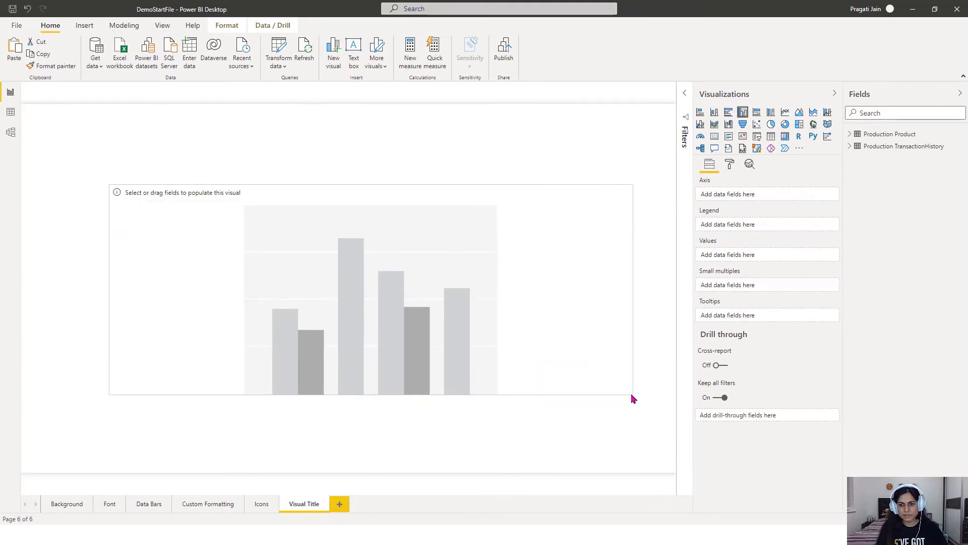
left_click_drag(110, 290, 47, 291)
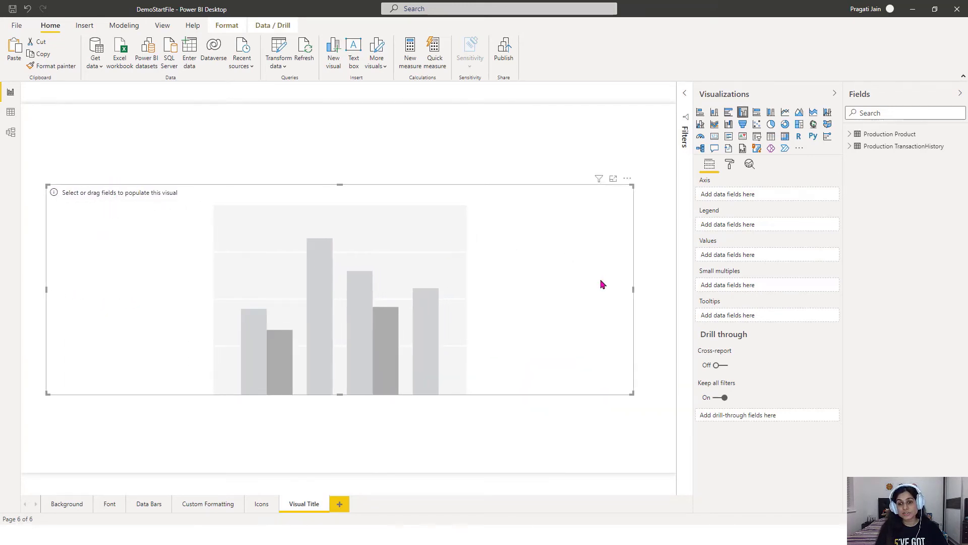
left_click_drag(633, 290, 661, 289)
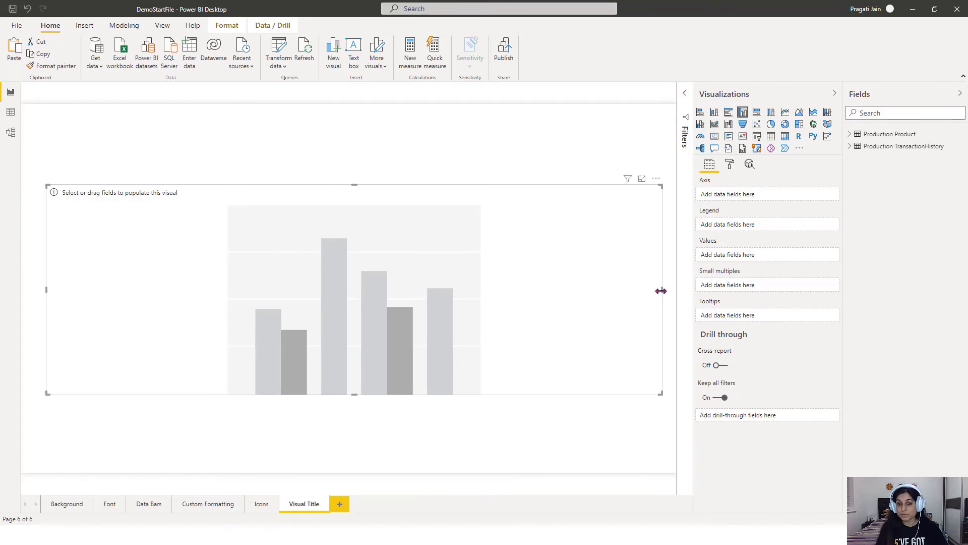
left_click_drag(356, 408, 350, 463)
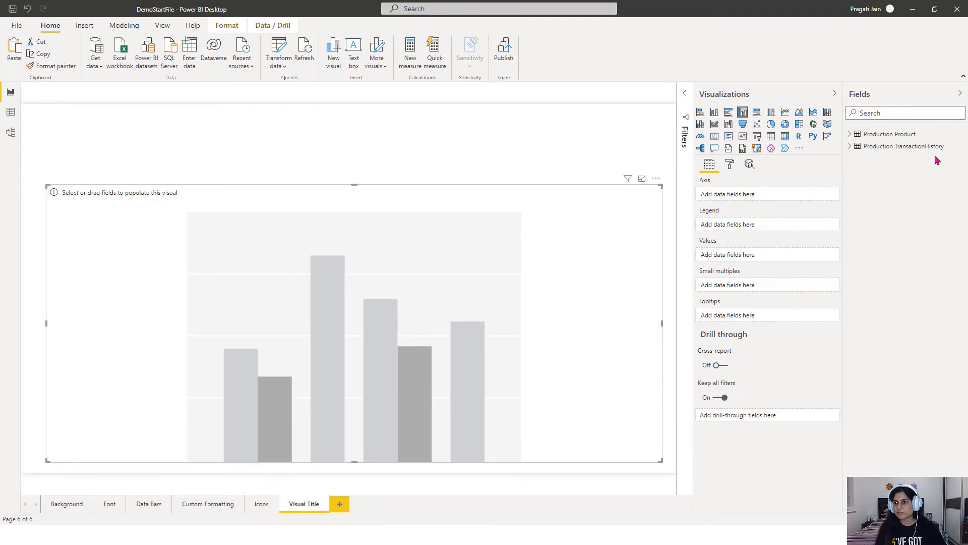
Set the chart's axis to TransactionDate with only Year and Month, and its values to Quantity
left_click(850, 146)
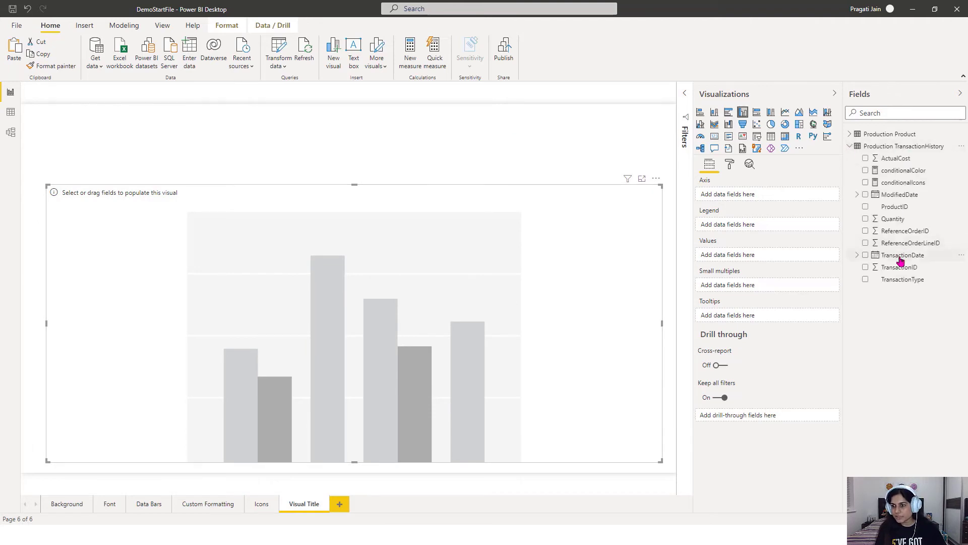
left_click_drag(901, 255, 759, 202)
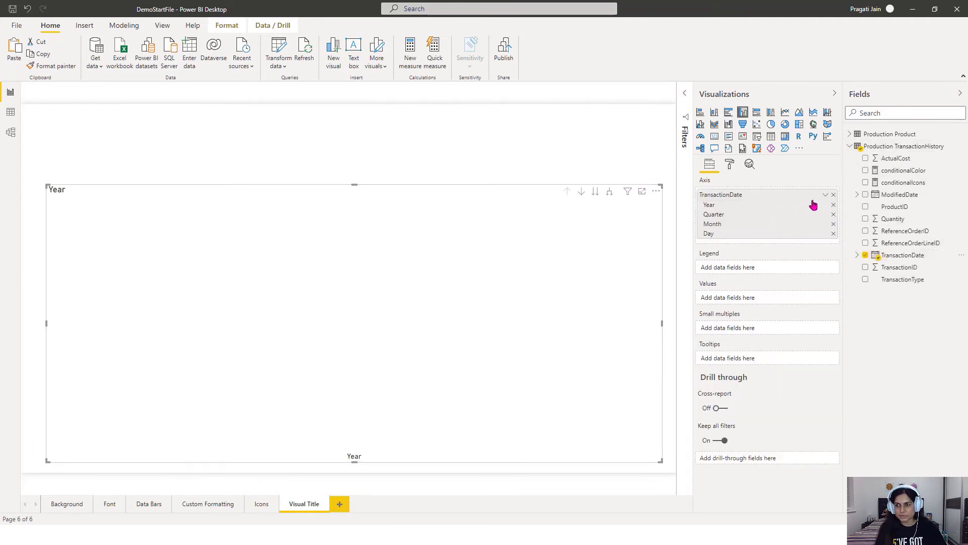
left_click(834, 215)
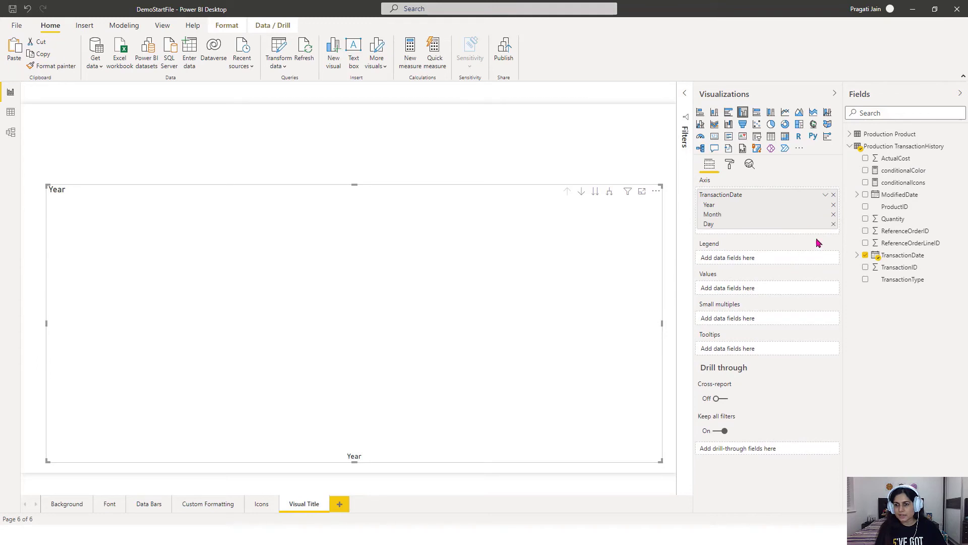
left_click(834, 224)
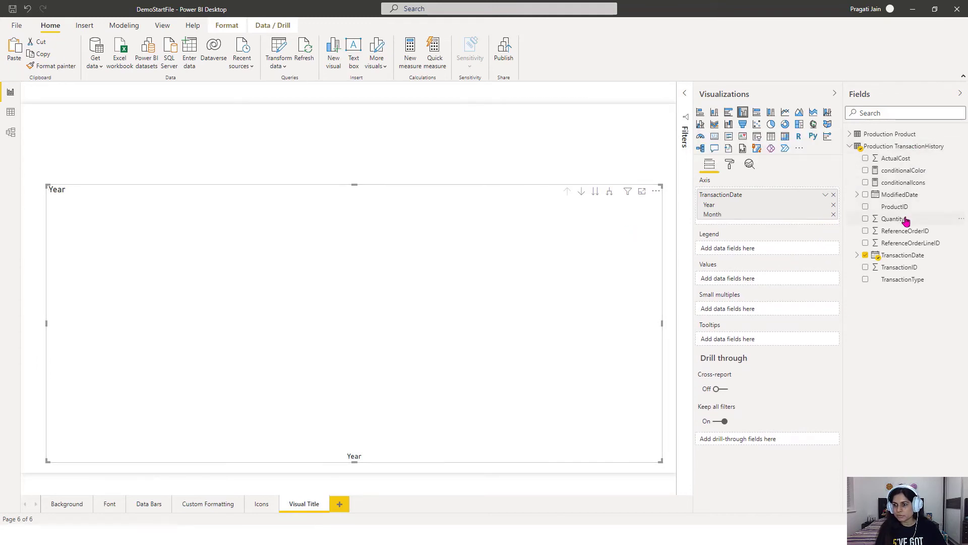
left_click_drag(903, 219, 762, 280)
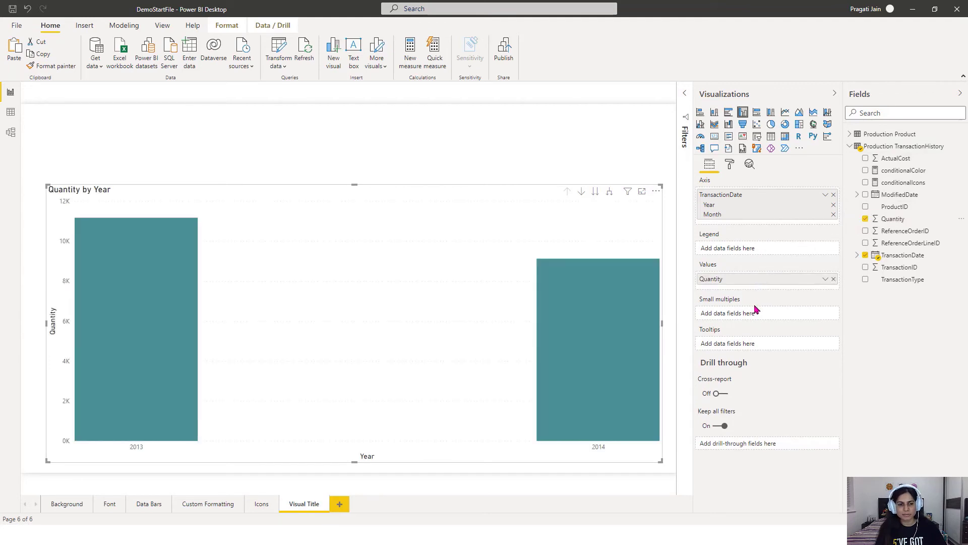
Use the product Name field as the chart's legend and expand the date hierarchy down to Month
left_click(851, 146)
left_click(852, 135)
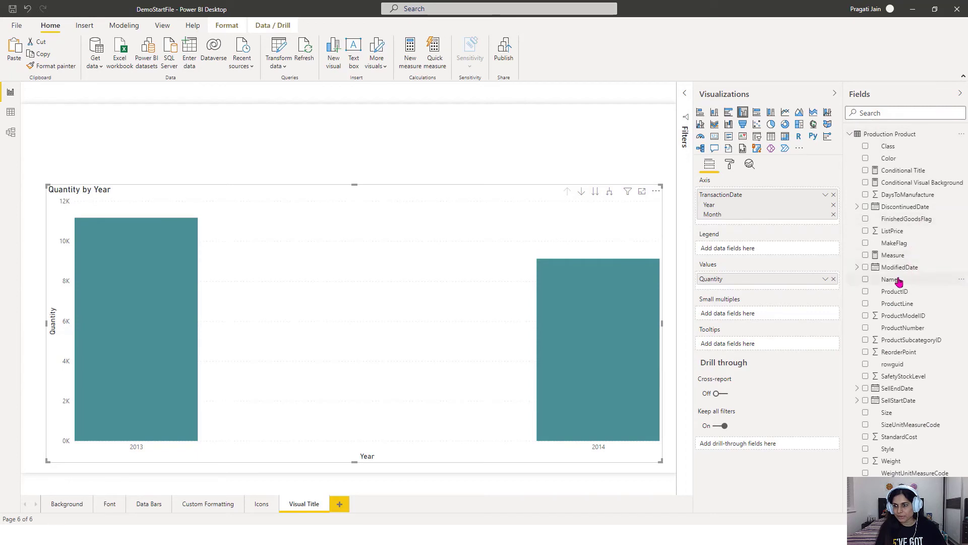
left_click_drag(894, 280, 751, 250)
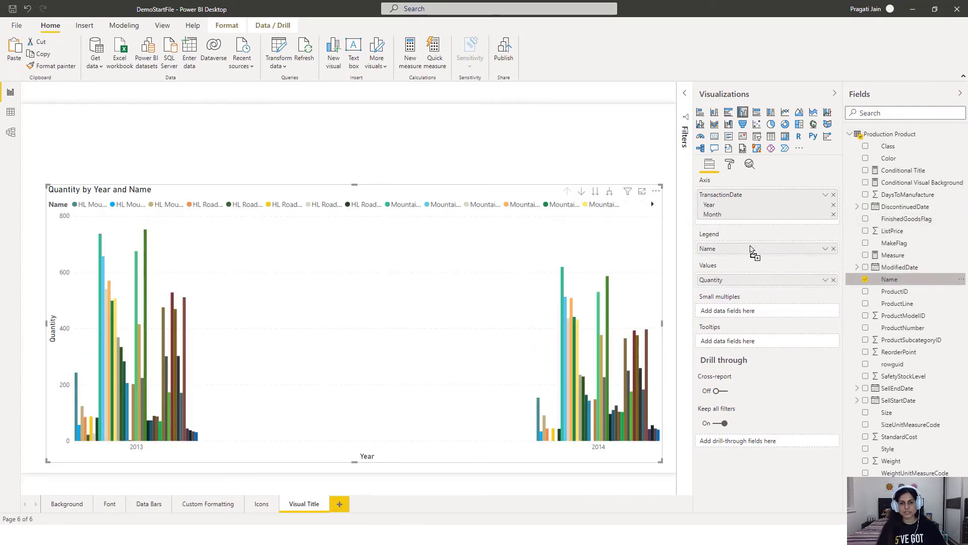
left_click(610, 194)
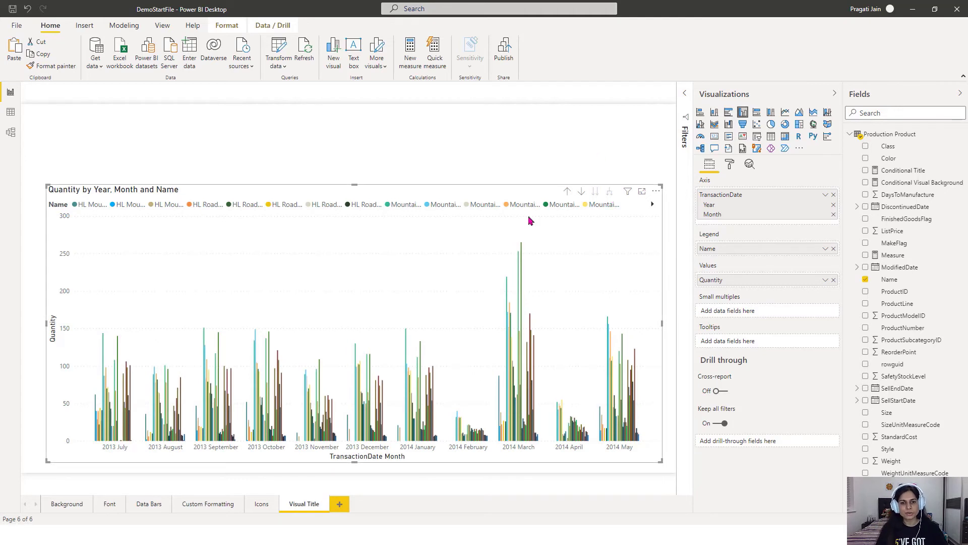
Turn on the column chart's border and deselect the chart
left_click(730, 165)
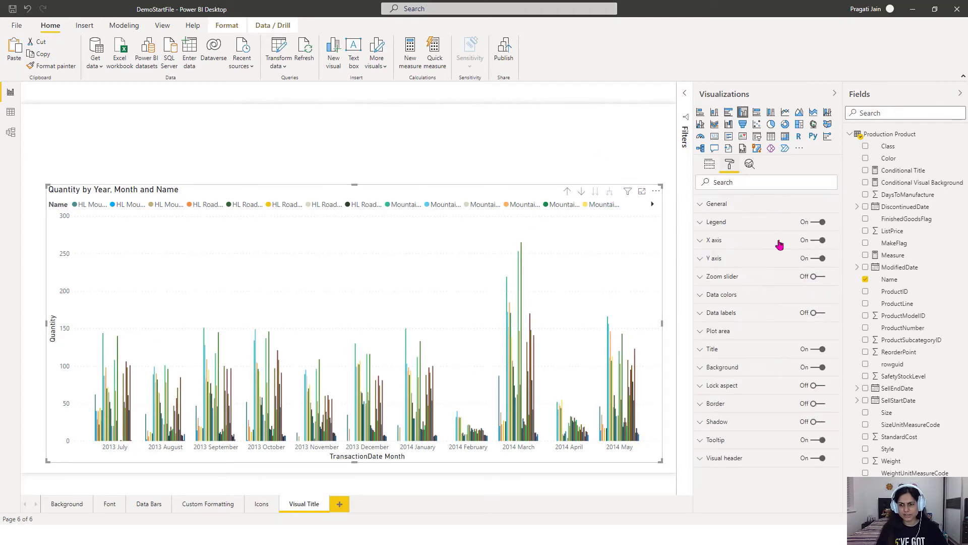
left_click(817, 403)
left_click(512, 130)
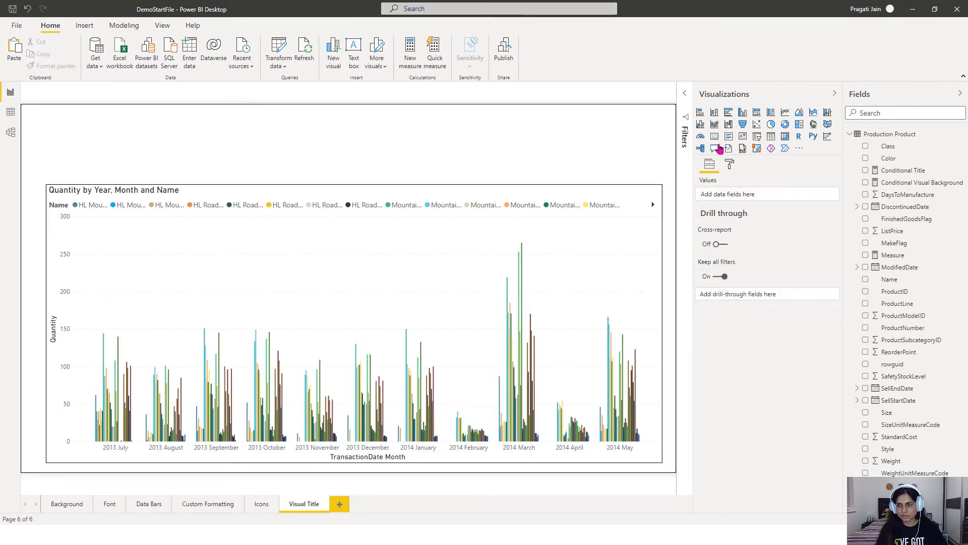
Add a slicer on the product Name field above the chart and display it as a dropdown
left_click(757, 136)
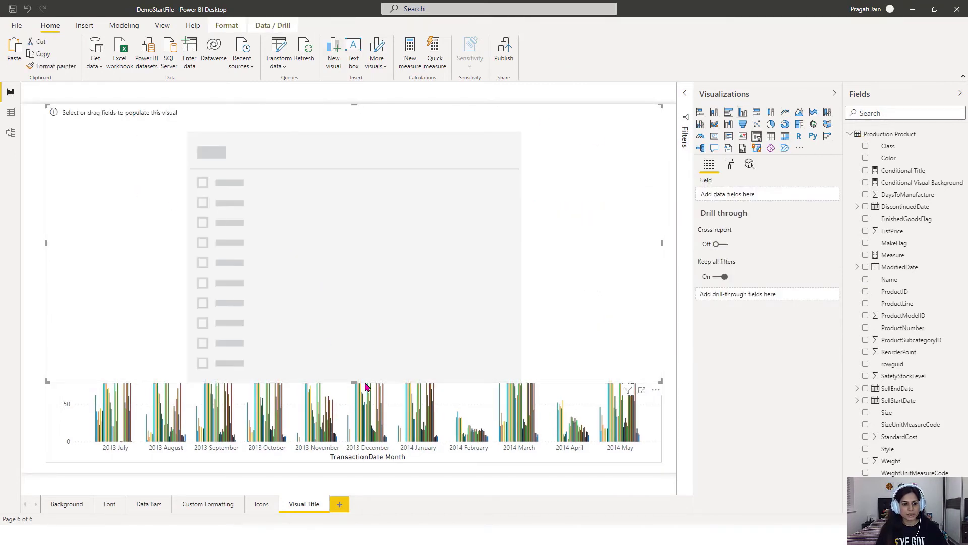
left_click_drag(355, 382, 358, 359)
left_click_drag(367, 140, 355, 173)
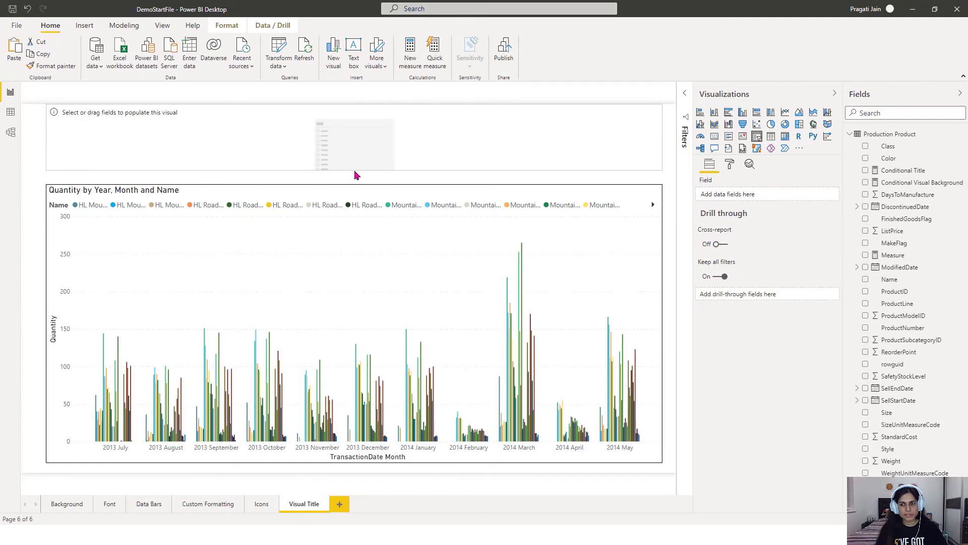
left_click(866, 279)
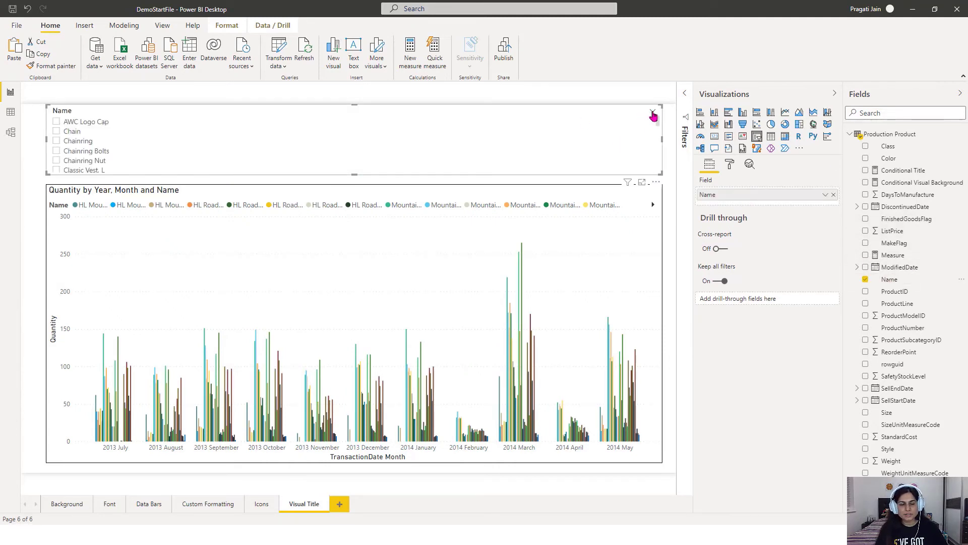
left_click(653, 117)
left_click(630, 146)
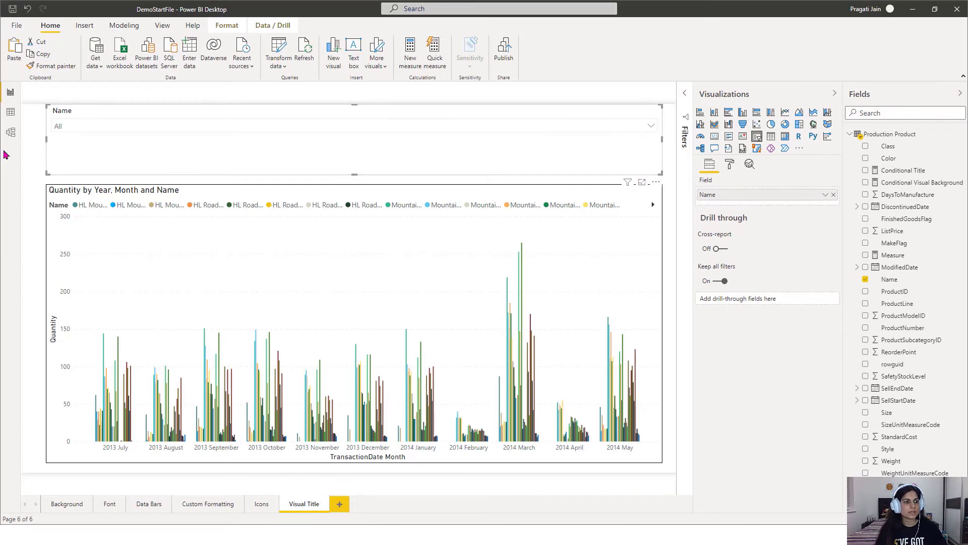
Shrink the Name slicer into the page's upper-right corner, turn on its border, nudge it down slightly, and deselect it
left_click_drag(47, 147, 484, 151)
left_click_drag(574, 174, 575, 150)
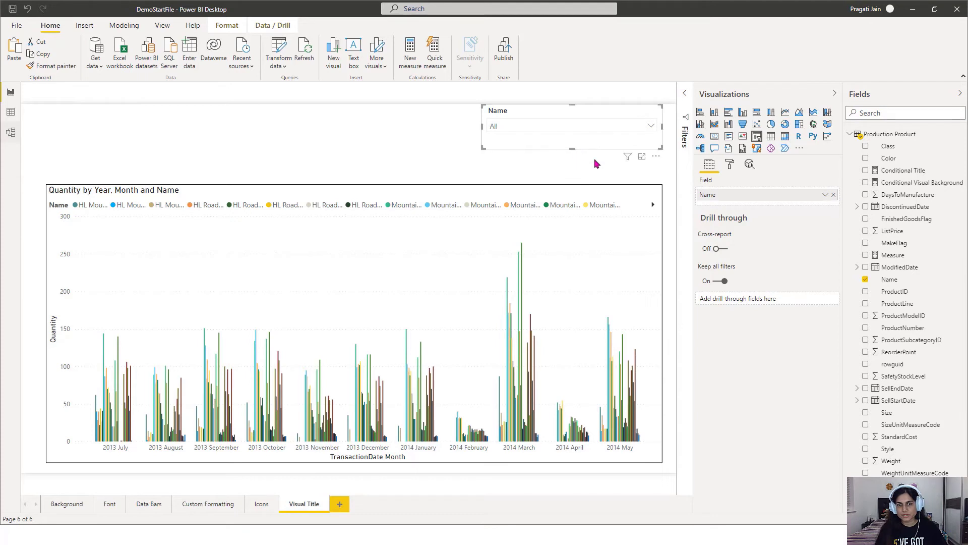
left_click(730, 165)
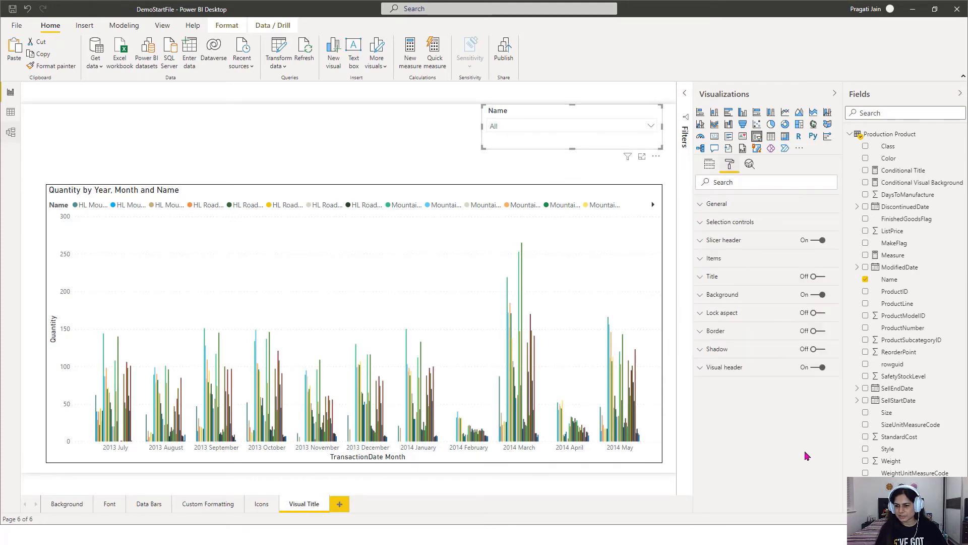
left_click(819, 330)
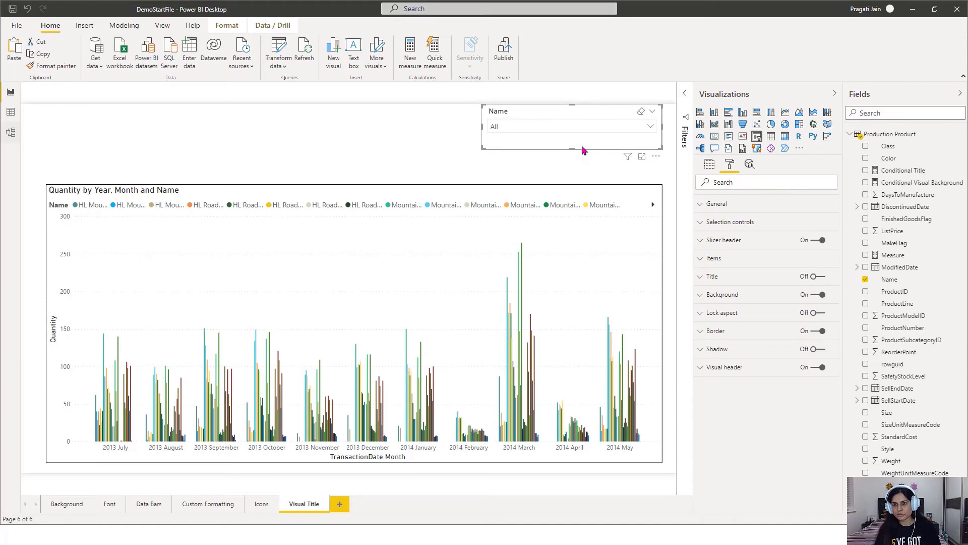
left_click_drag(583, 150, 583, 153)
left_click(414, 141)
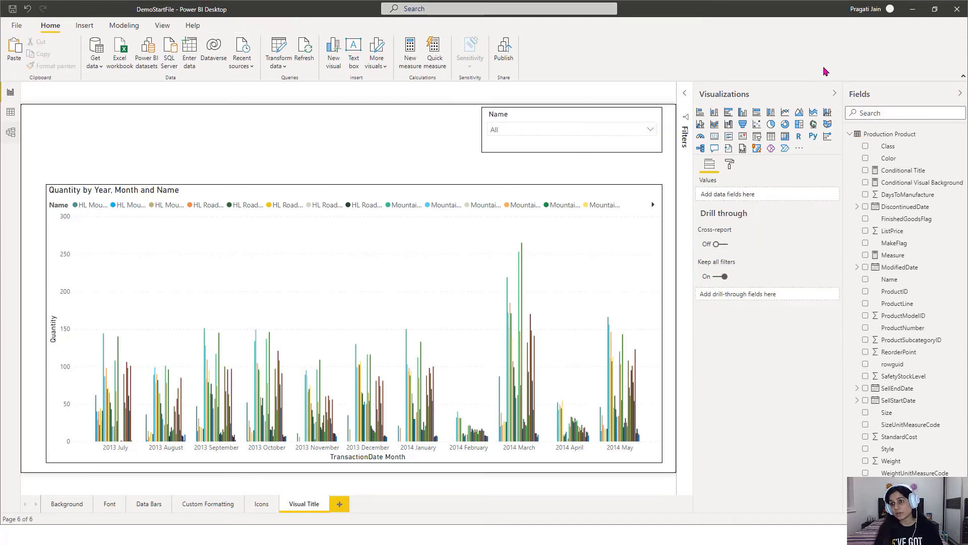
Collapse the Fields and Visualizations panes, browse the product names offered by the Name slicer, and close its list
left_click(960, 94)
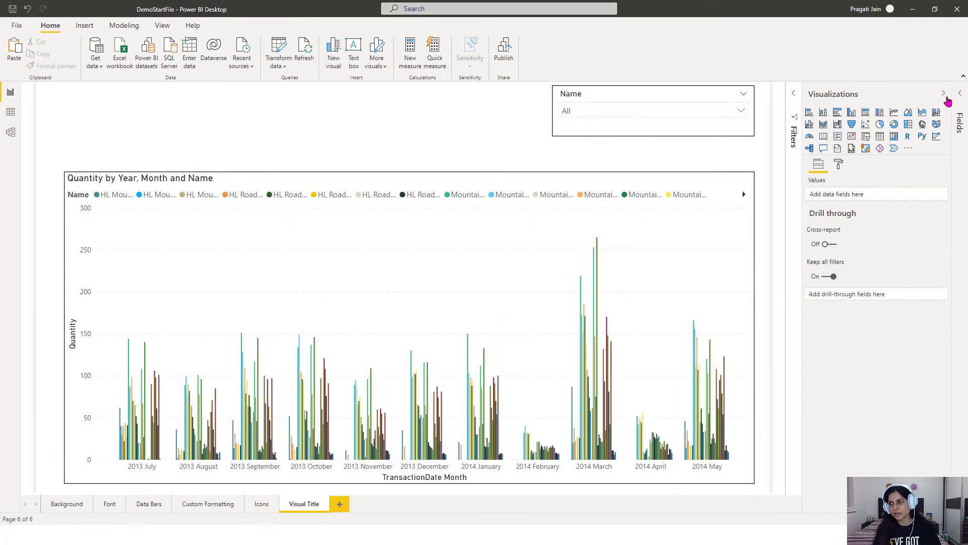
left_click(945, 94)
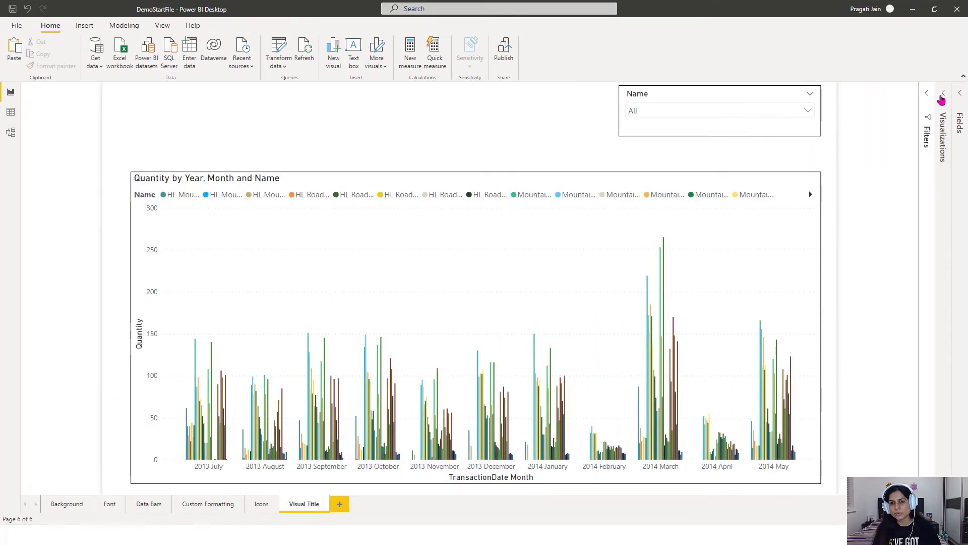
left_click(806, 115)
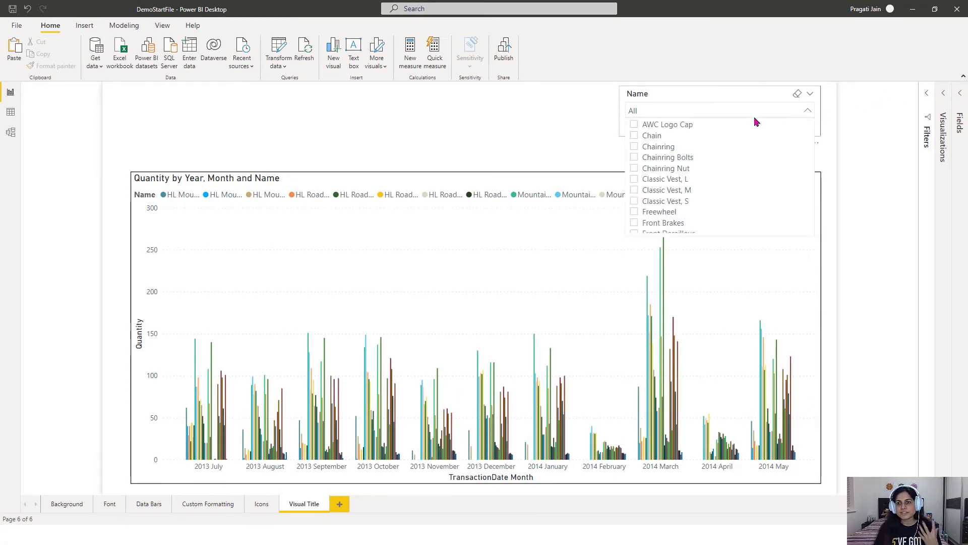
scroll(676, 174, "down", 6)
scroll(675, 173, "down", 3)
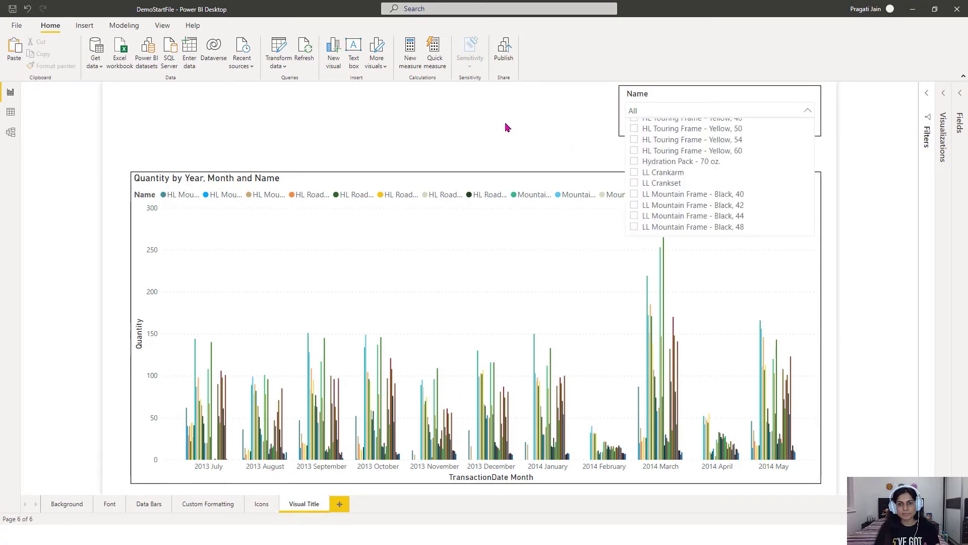
left_click(507, 127)
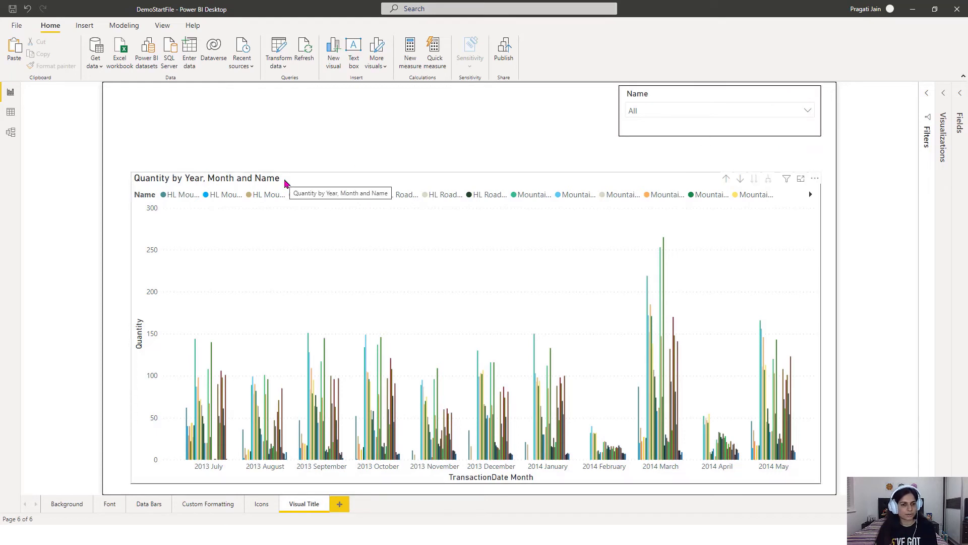
left_click(807, 111)
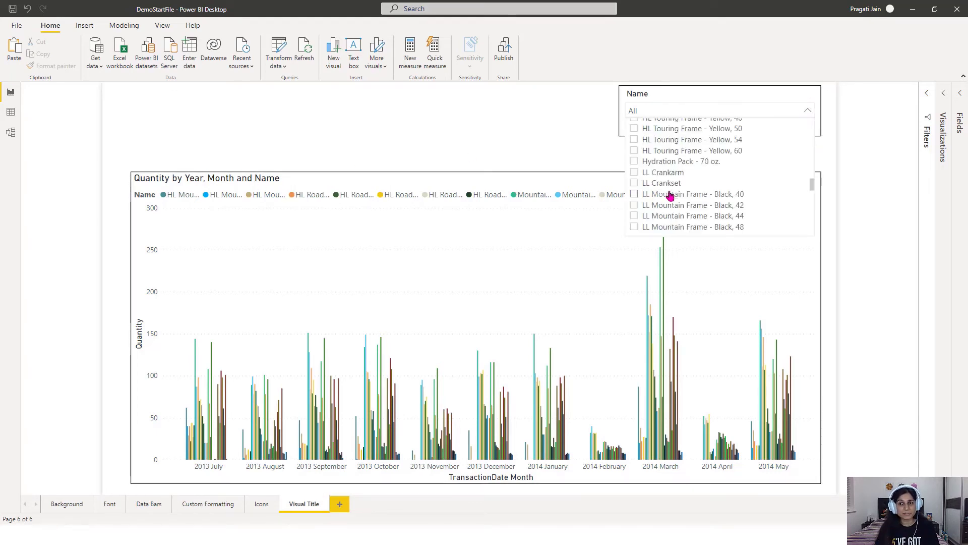
left_click(427, 145)
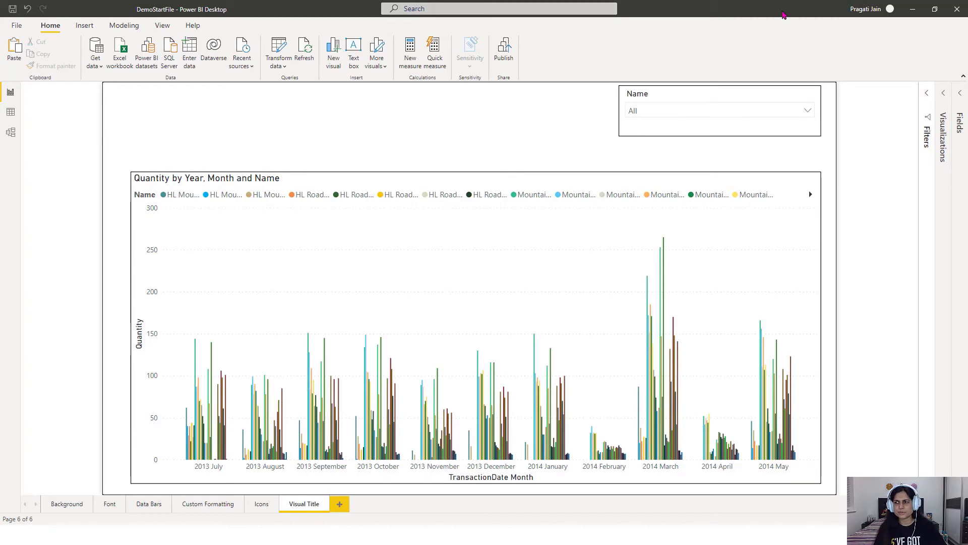
Bring back the field list and open the formula of the Conditional Title measure in the Production Product table
left_click(960, 92)
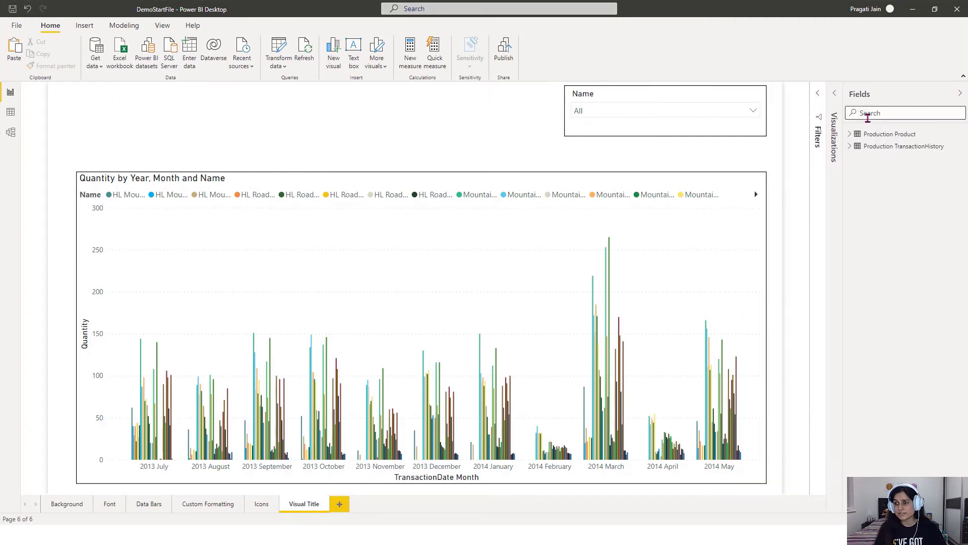
left_click(851, 134)
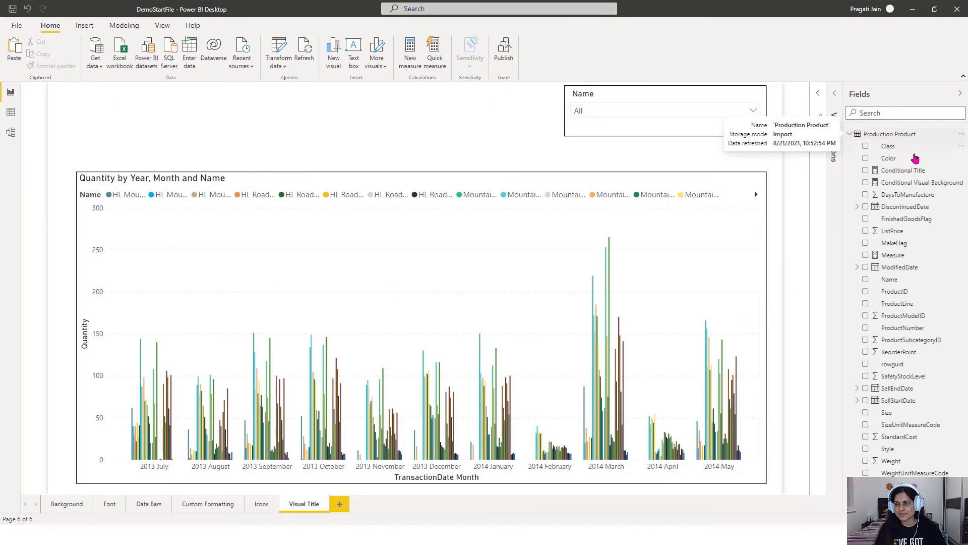
left_click(905, 184)
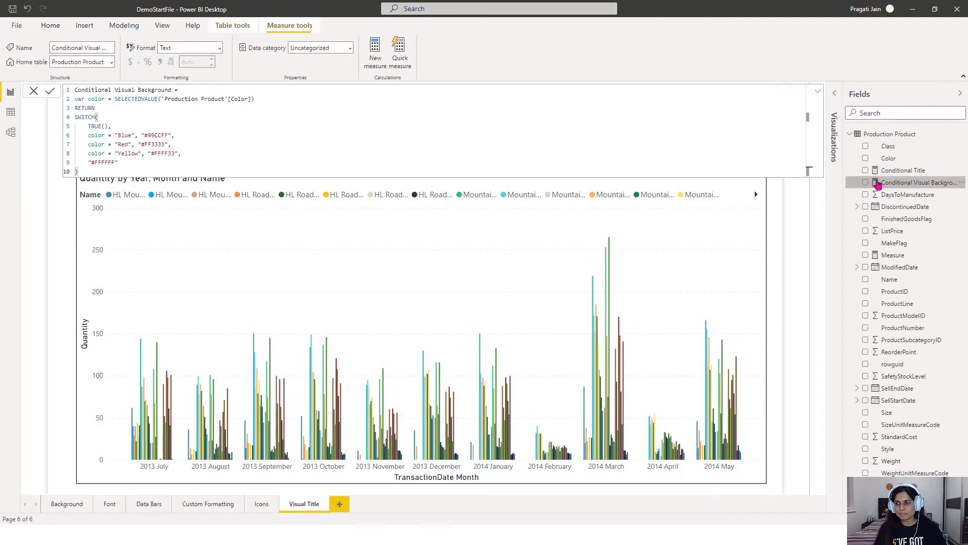
left_click(900, 170)
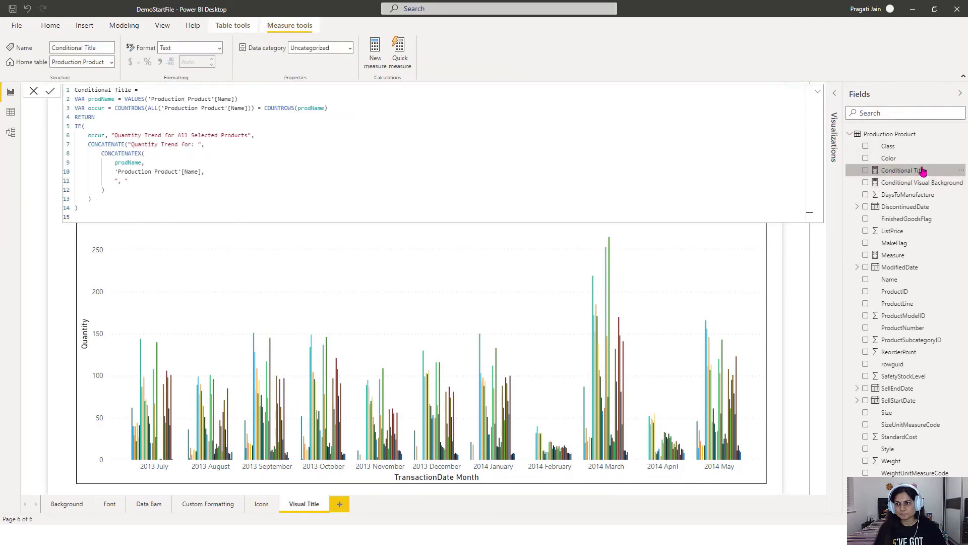
left_click(960, 96)
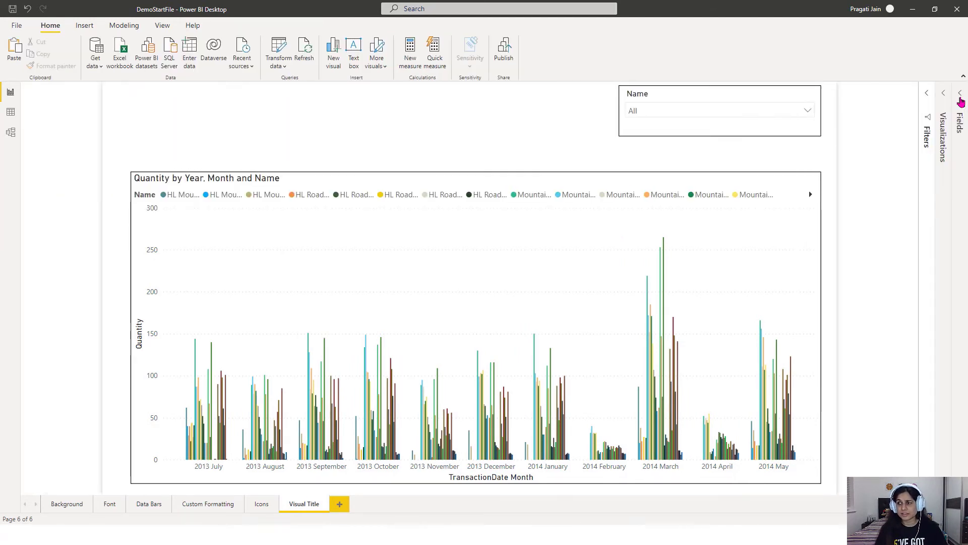
left_click(961, 101)
left_click(862, 136)
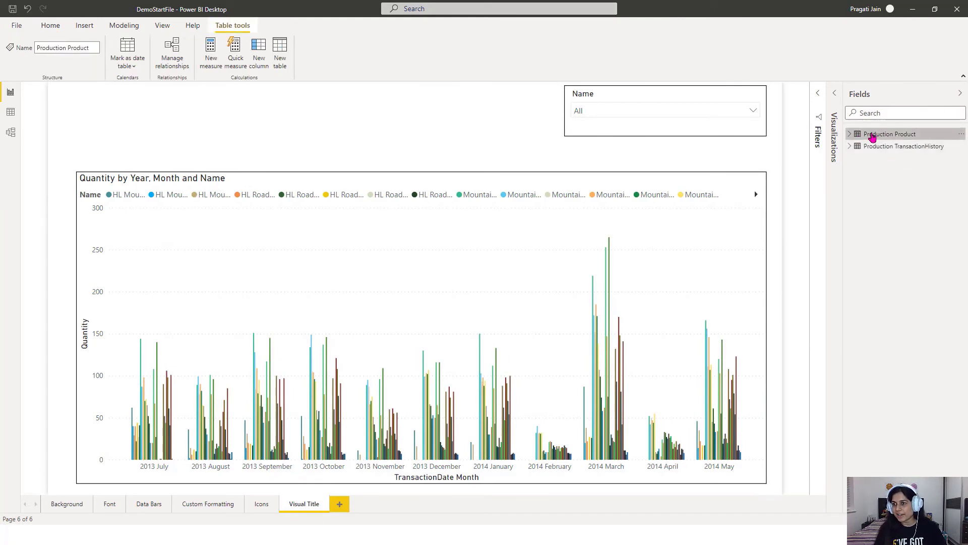
left_click(850, 134)
left_click(898, 173)
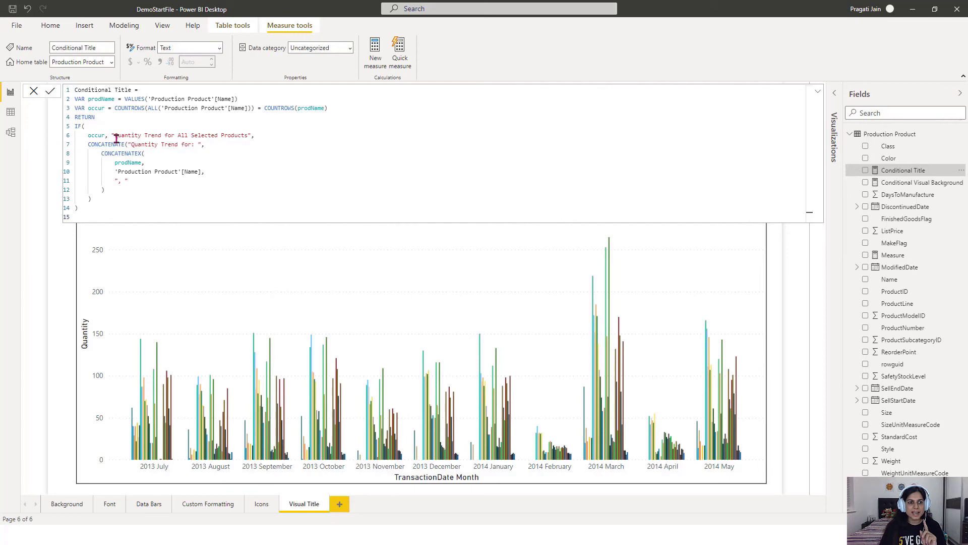
Examine the "Quantity Trend for All Selected Products" text in the Conditional Title formula and close it without changes
left_click_drag(115, 136, 198, 135)
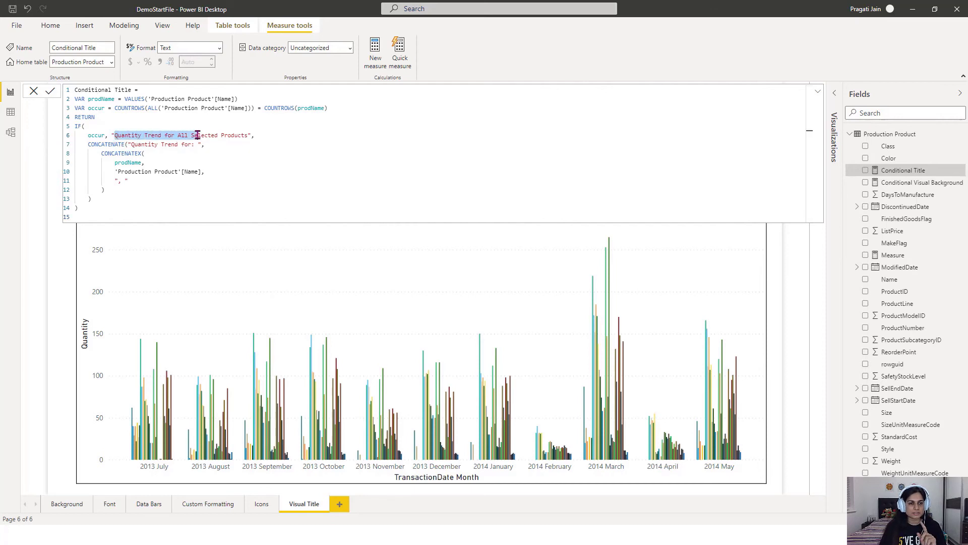
left_click(228, 166)
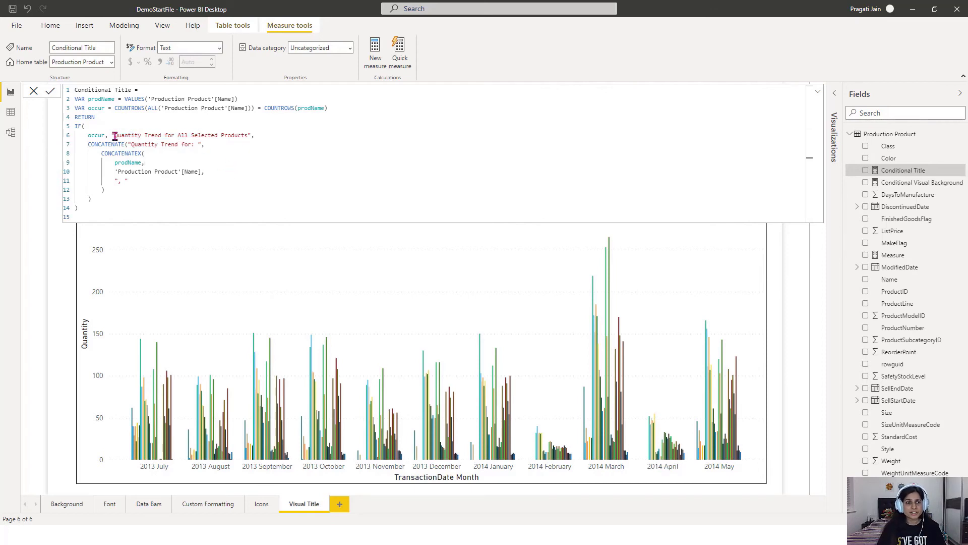
left_click_drag(115, 135, 242, 137)
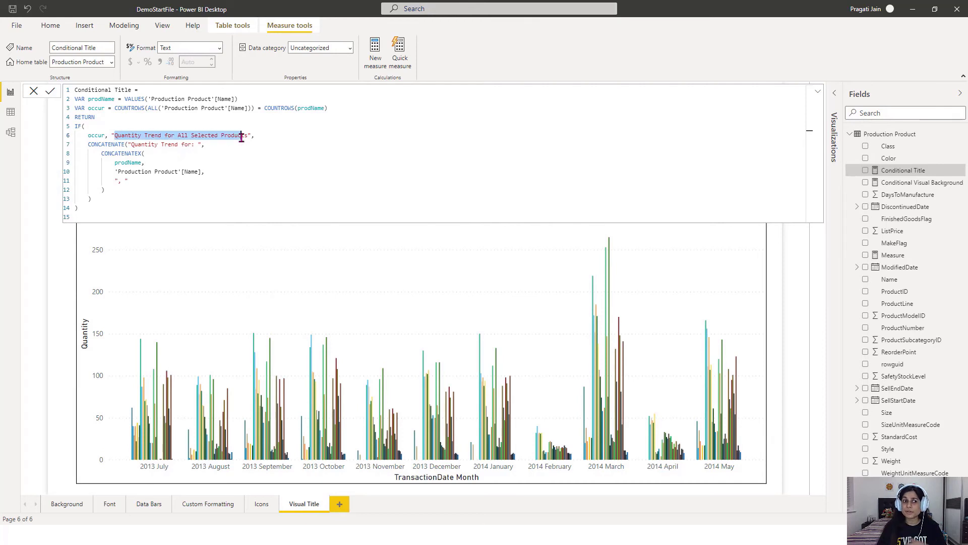
left_click(252, 174)
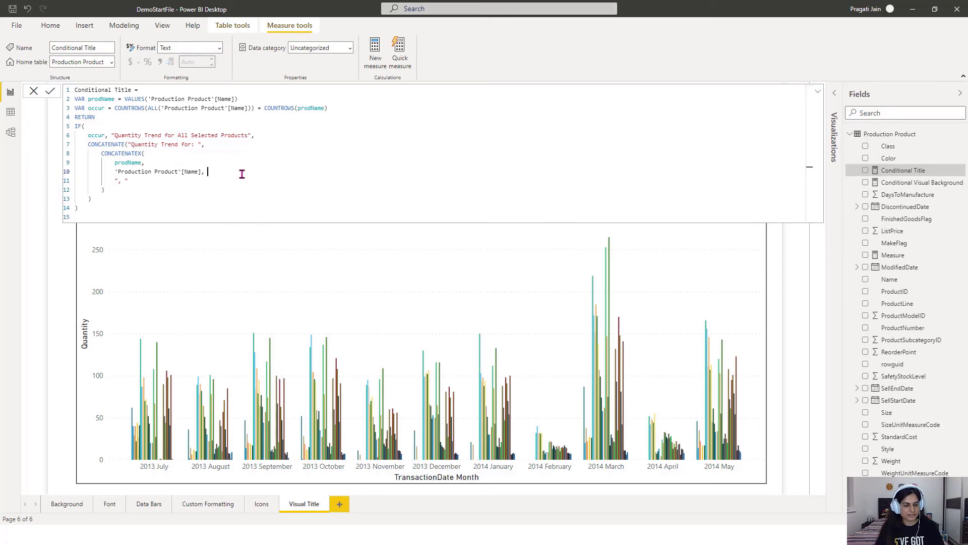
left_click(34, 93)
left_click(260, 118)
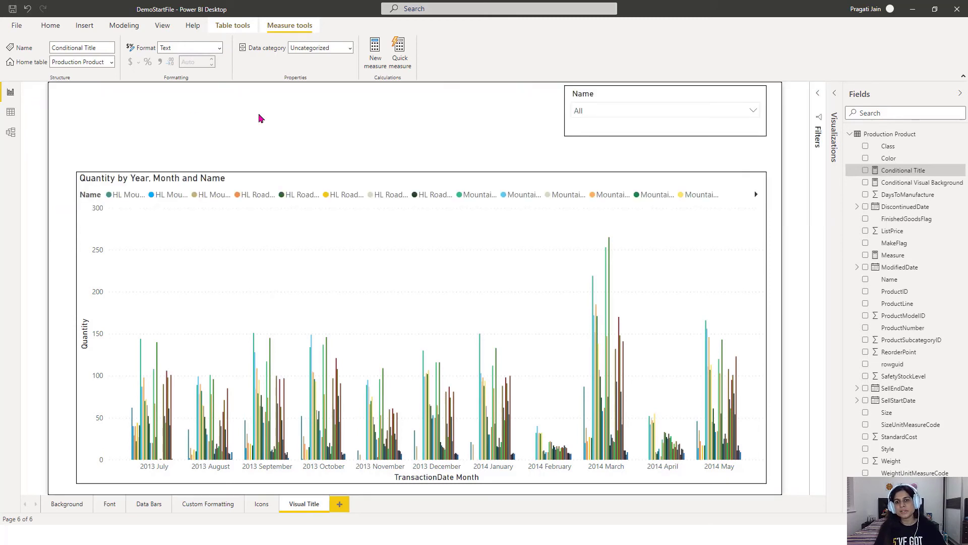
Format the column chart's title text by field value, based on the Conditional Title measure, and deselect the chart
left_click(424, 178)
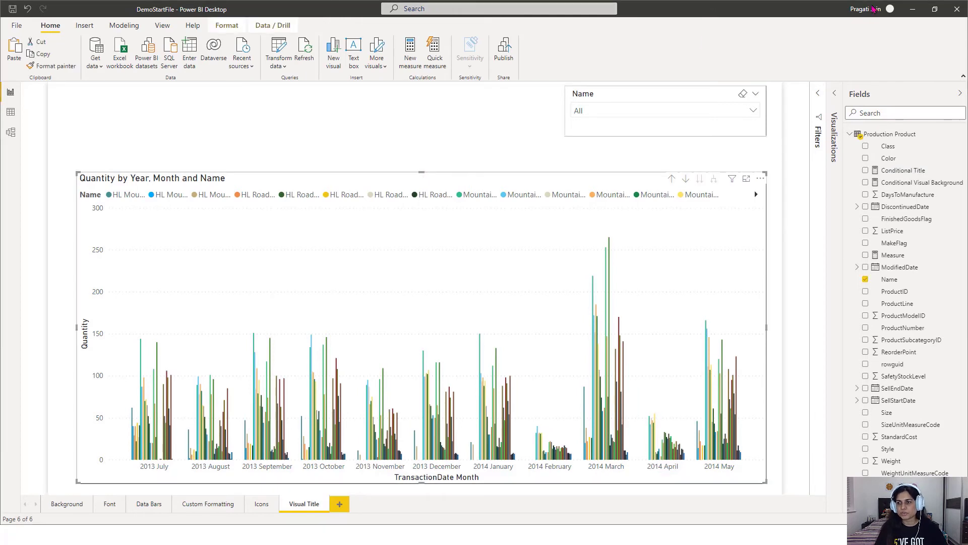
left_click(835, 94)
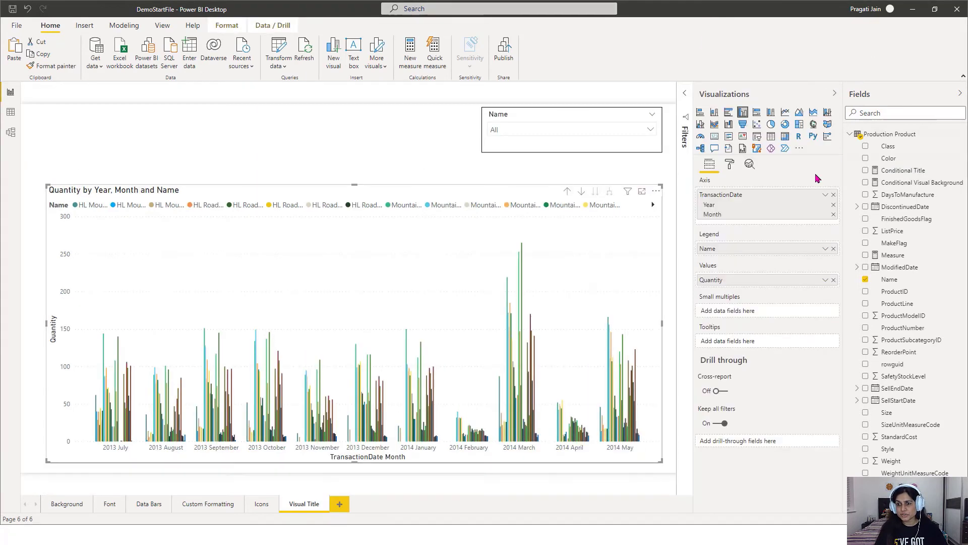
left_click(730, 164)
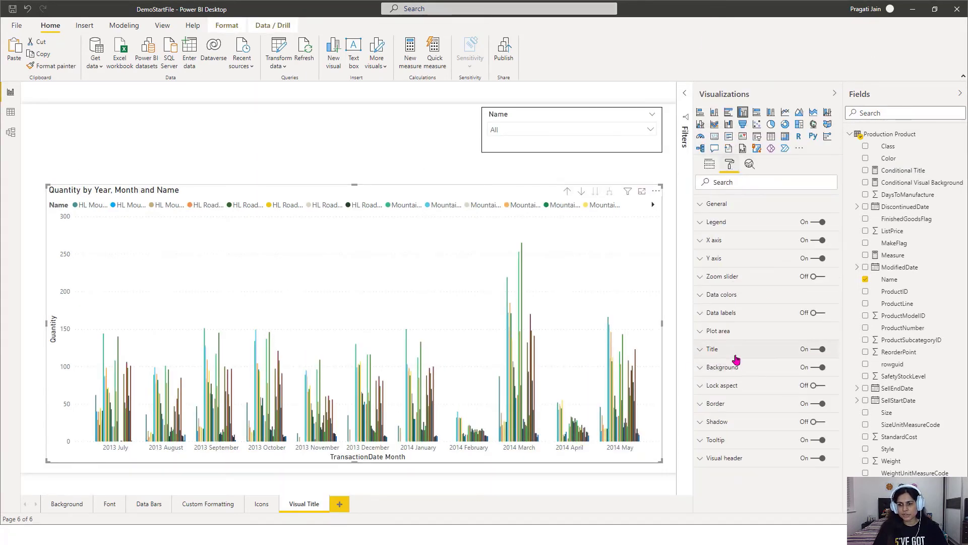
left_click(713, 350)
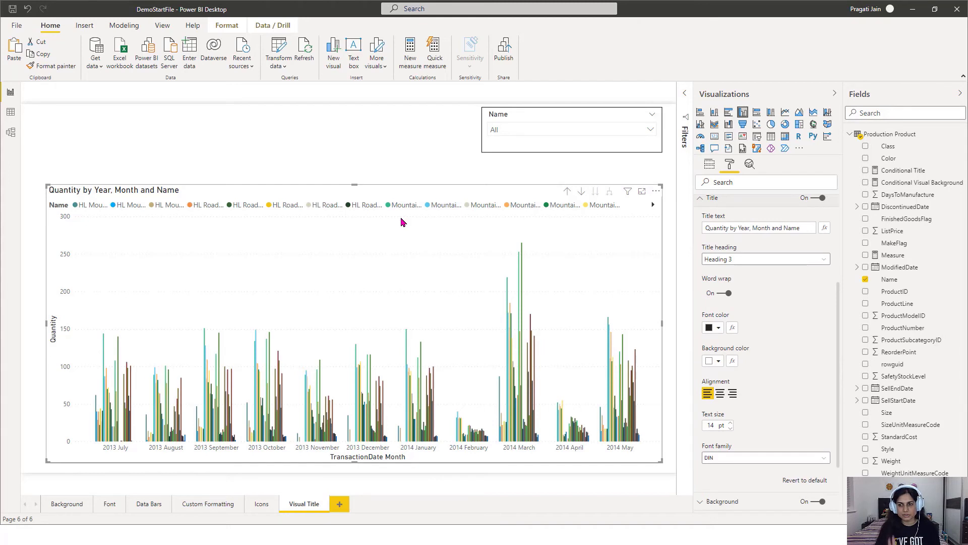
left_click(825, 229)
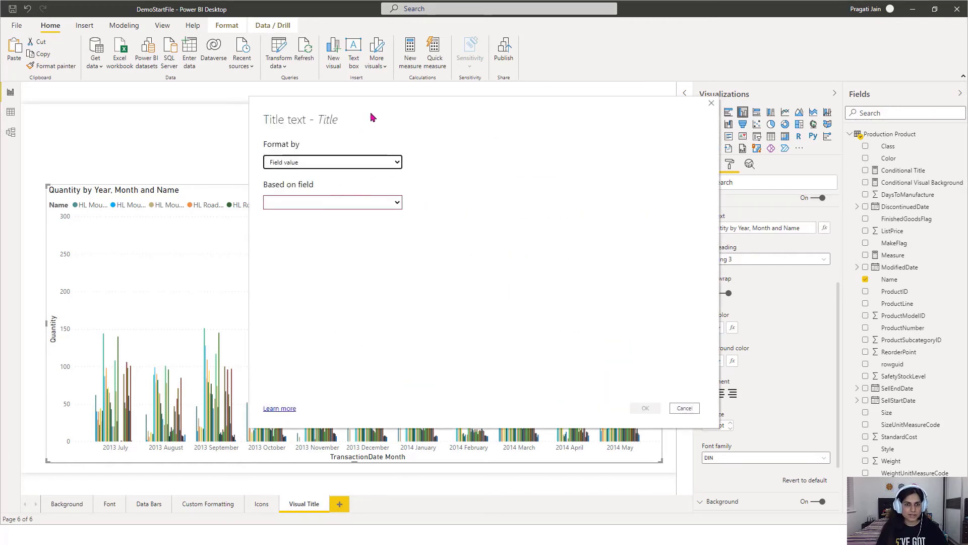
left_click(319, 204)
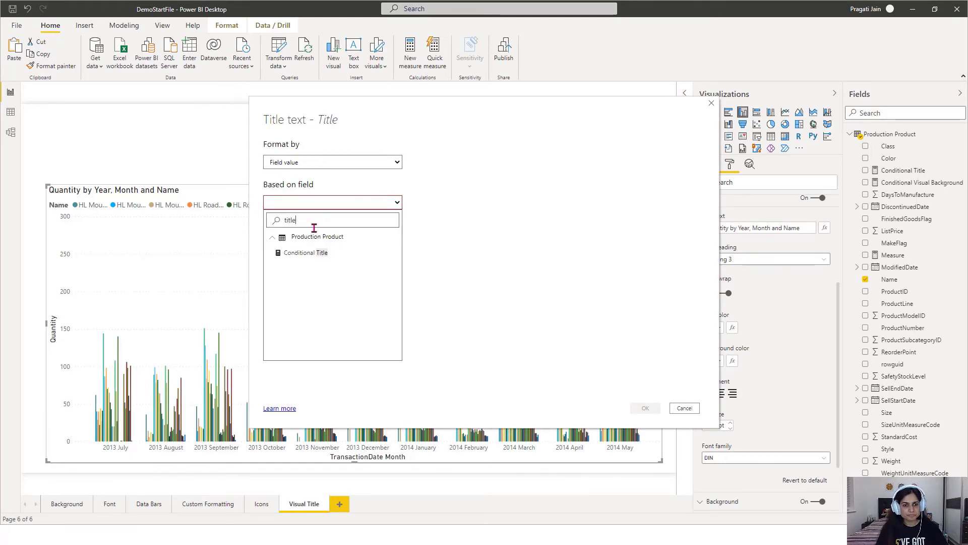
left_click(309, 252)
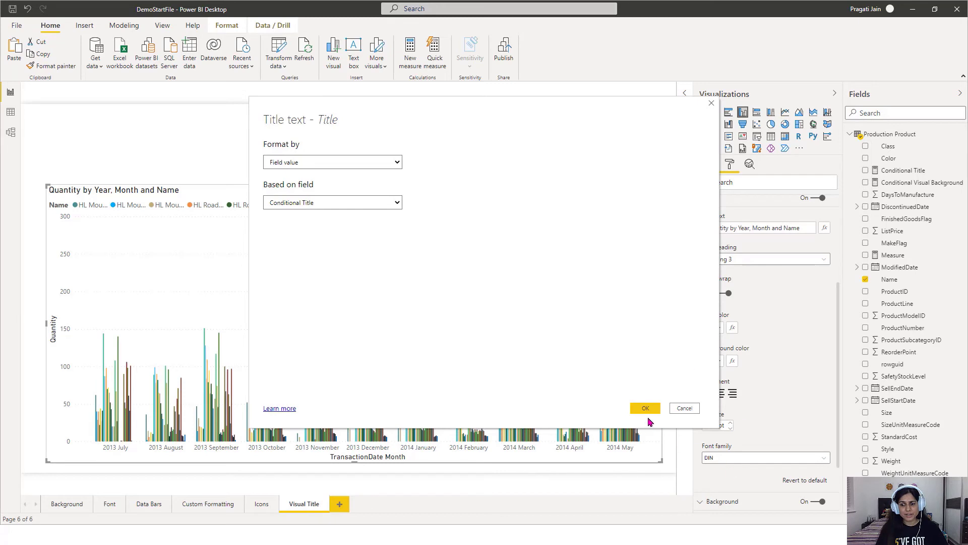
left_click(645, 408)
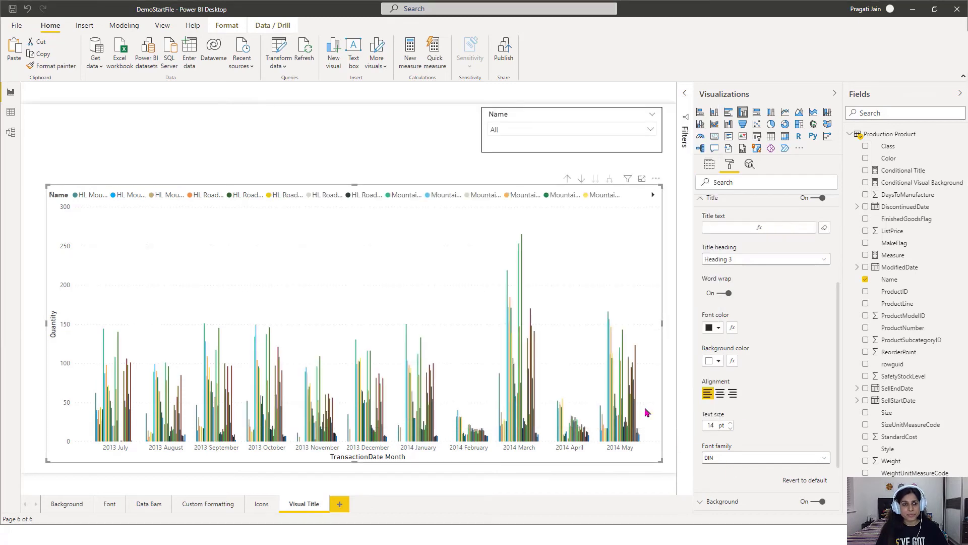
left_click(221, 149)
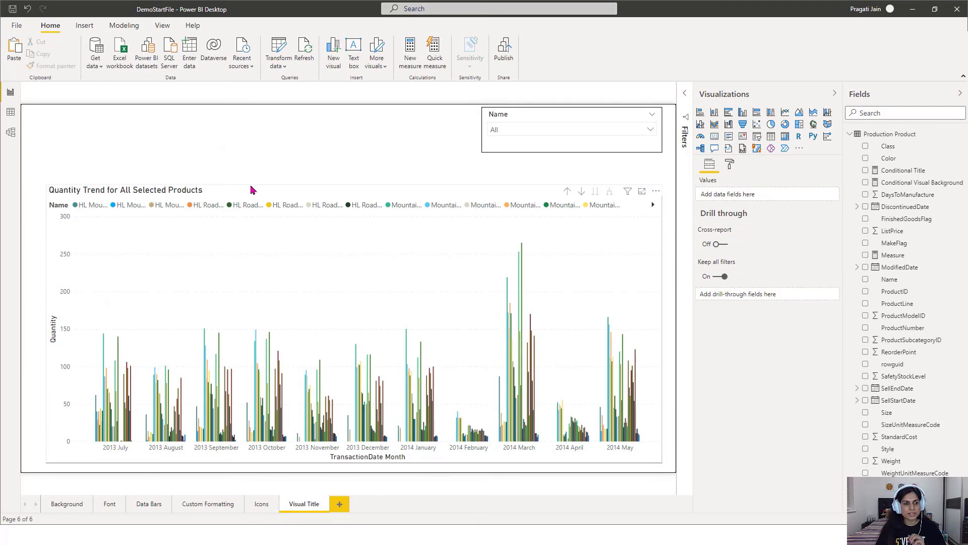
Widen the column chart slightly toward the page's left edge and deselect it
left_click(194, 238)
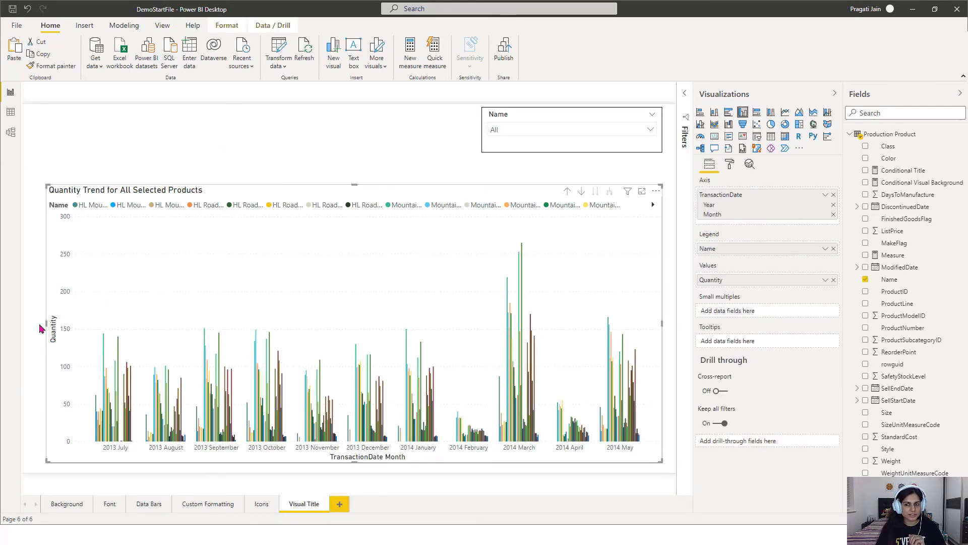
left_click_drag(40, 329, 28, 327)
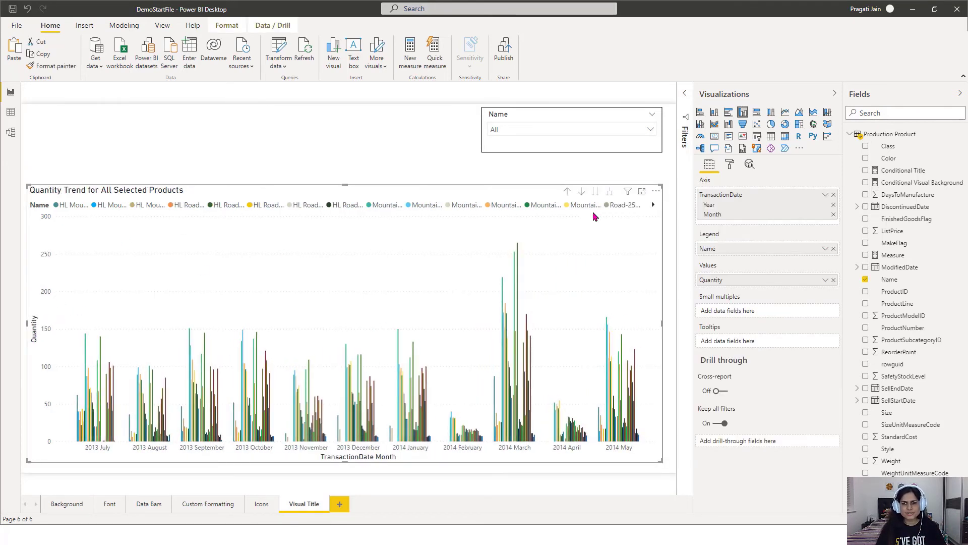
left_click(314, 149)
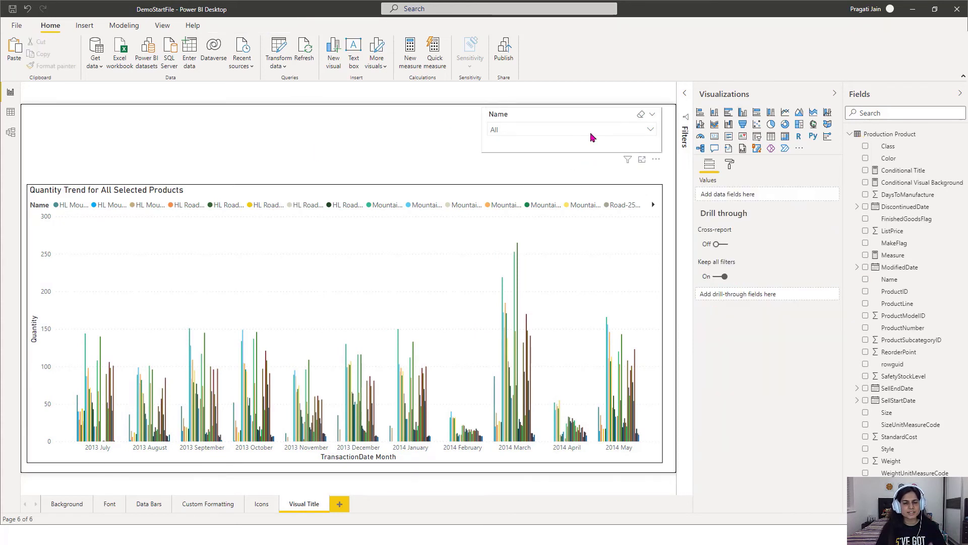
Enable search in the Name slicer and search its product list for "road-"
mouse_move(608, 358)
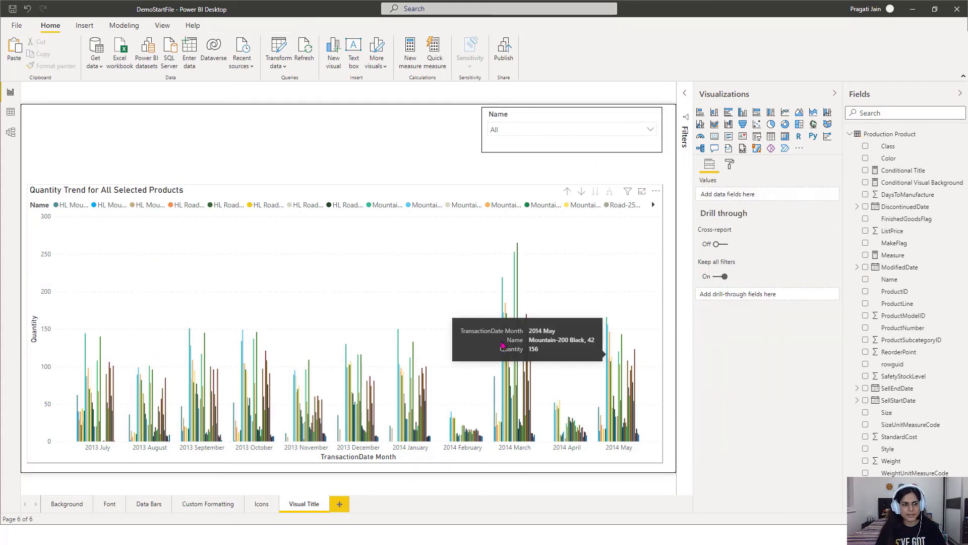
left_click(653, 116)
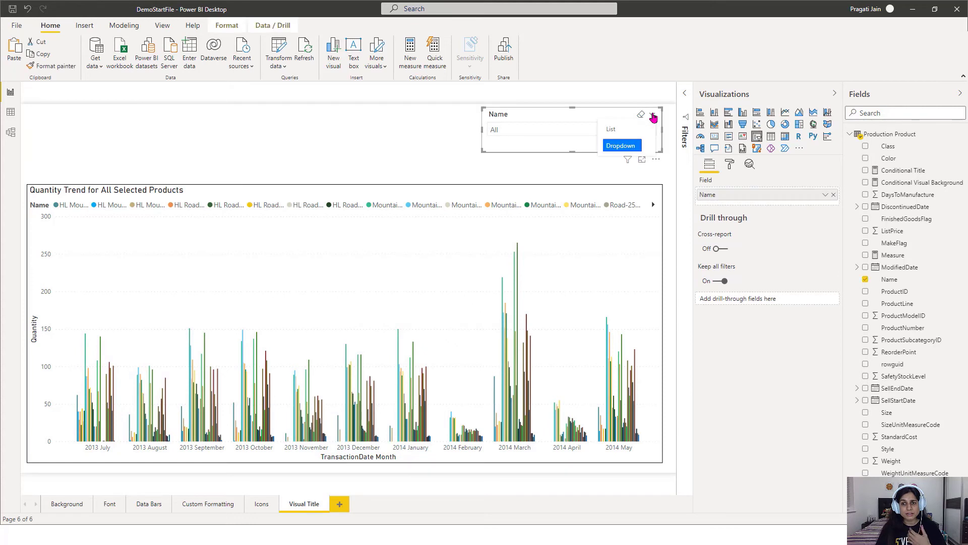
left_click(655, 160)
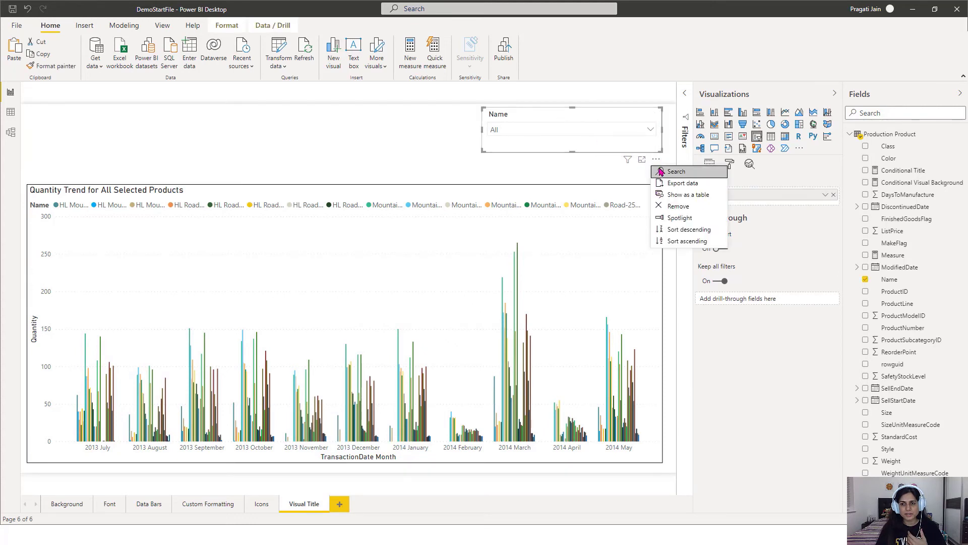
left_click(675, 171)
left_click(650, 130)
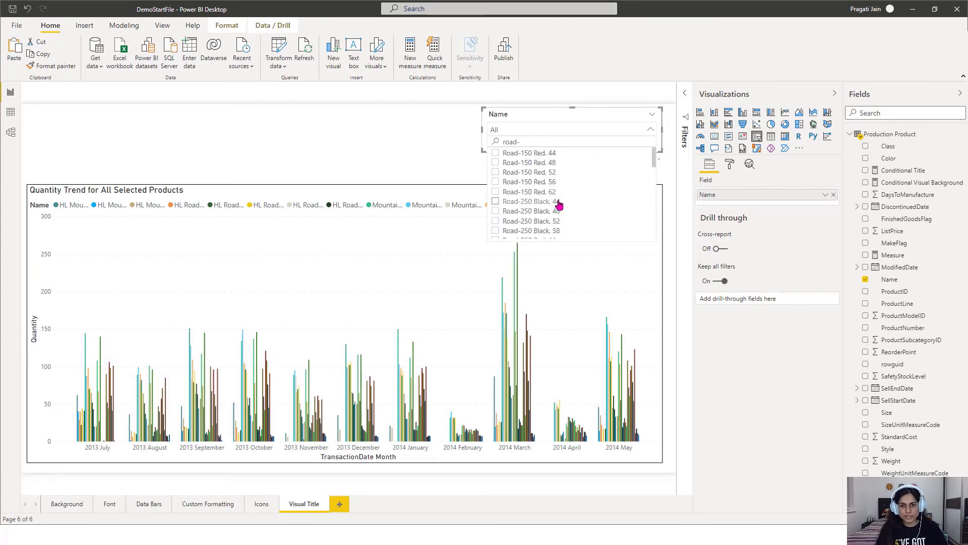
Select Road-250 Black, 44, Road-350-W Yellow, 40 and 44, and Road-450 Red, 44 and 48 in the Name slicer, and close its list
left_click(495, 203)
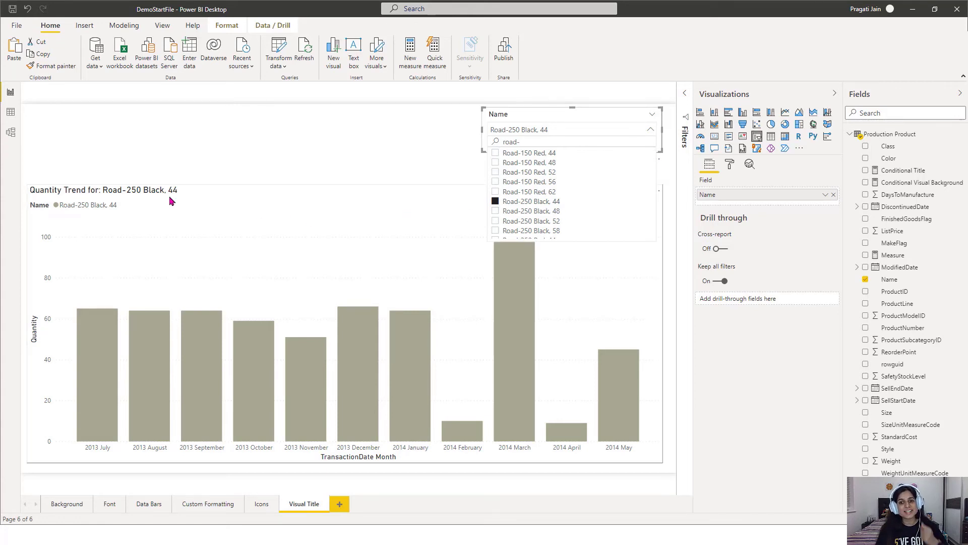
scroll(567, 209, "down", 2)
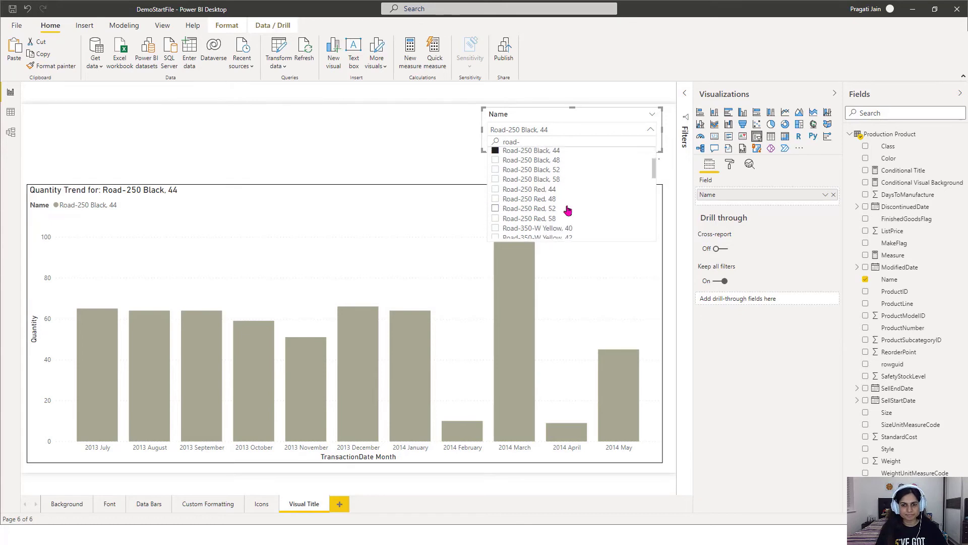
scroll(524, 216, "down", 2)
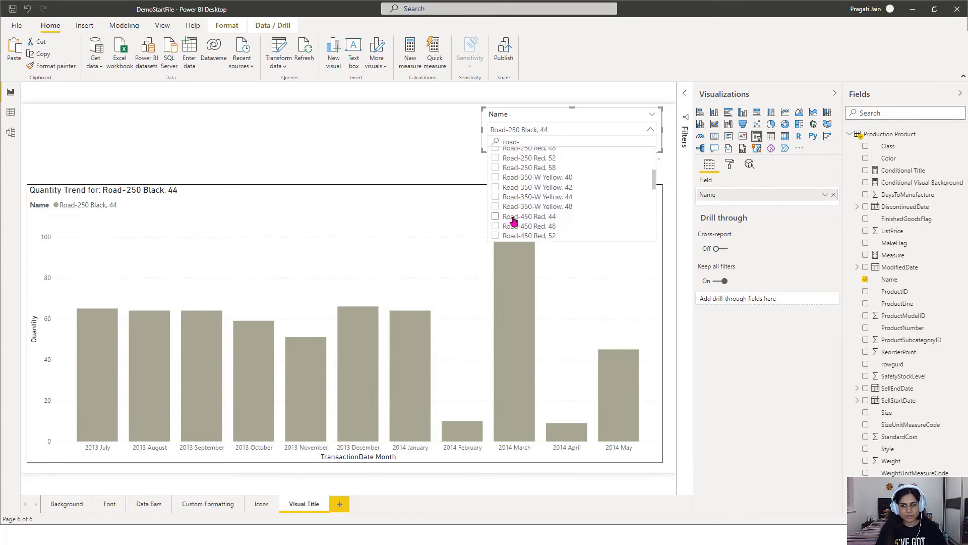
left_click(494, 178, "ctrl")
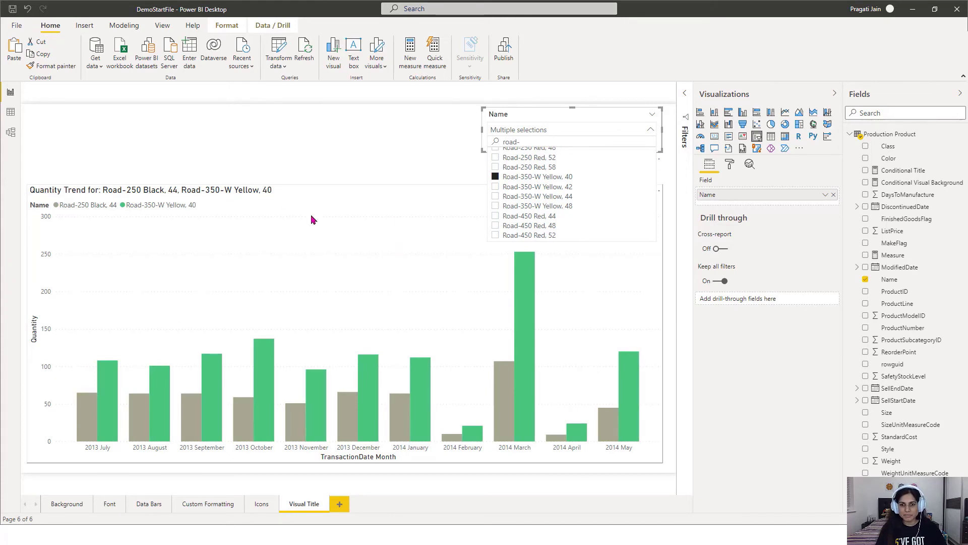
left_click(504, 202)
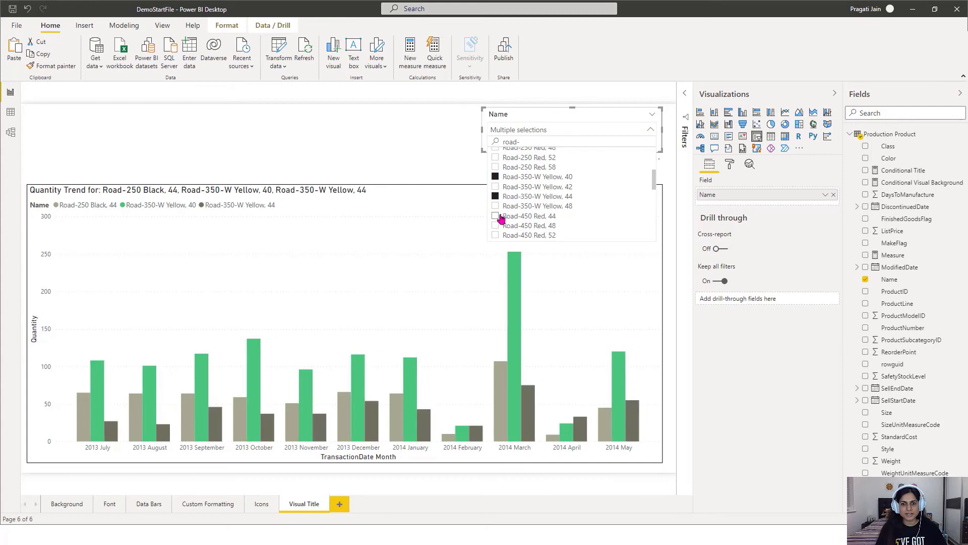
left_click(497, 216)
left_click(497, 226)
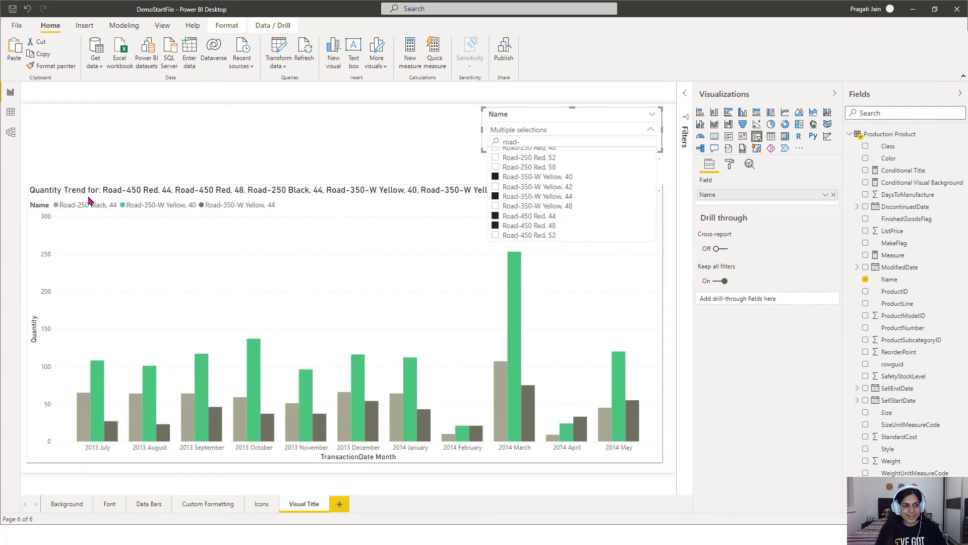
left_click(409, 150)
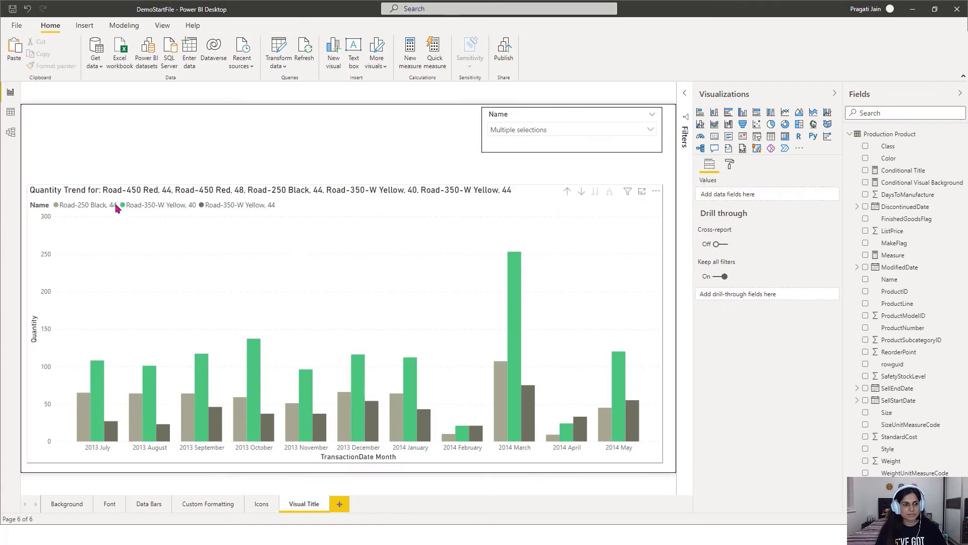
Clear all product selections from the Name slicer and deselect it
left_click(640, 117)
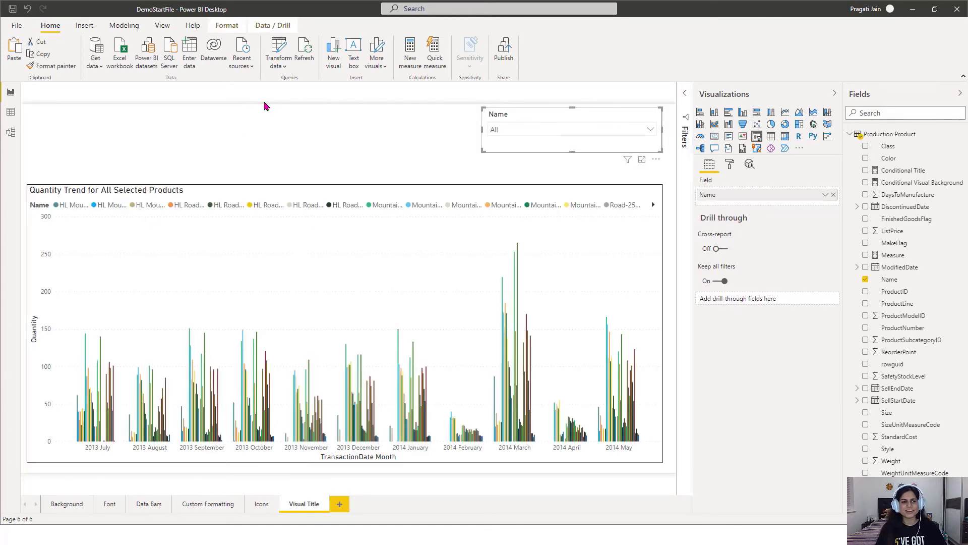
left_click(298, 140)
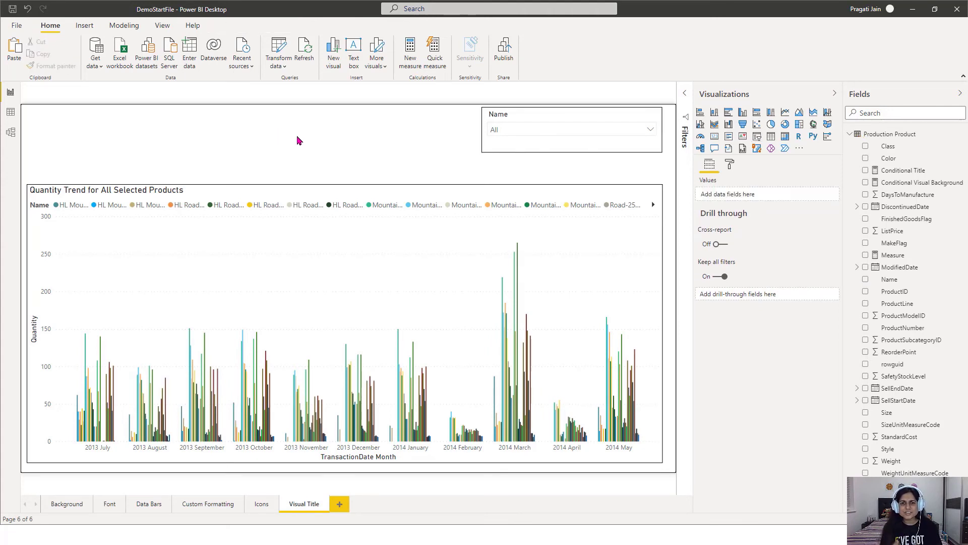
left_click(651, 130)
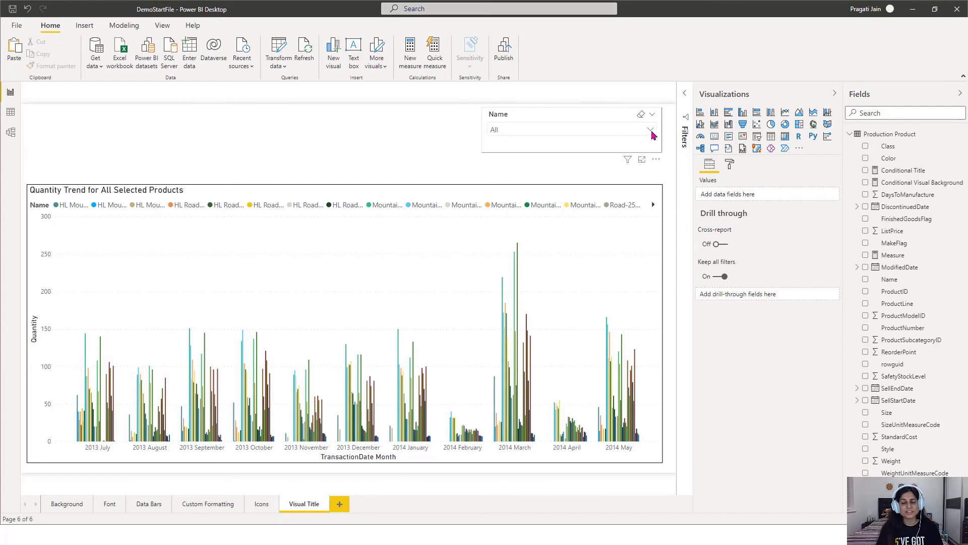
left_click(384, 145)
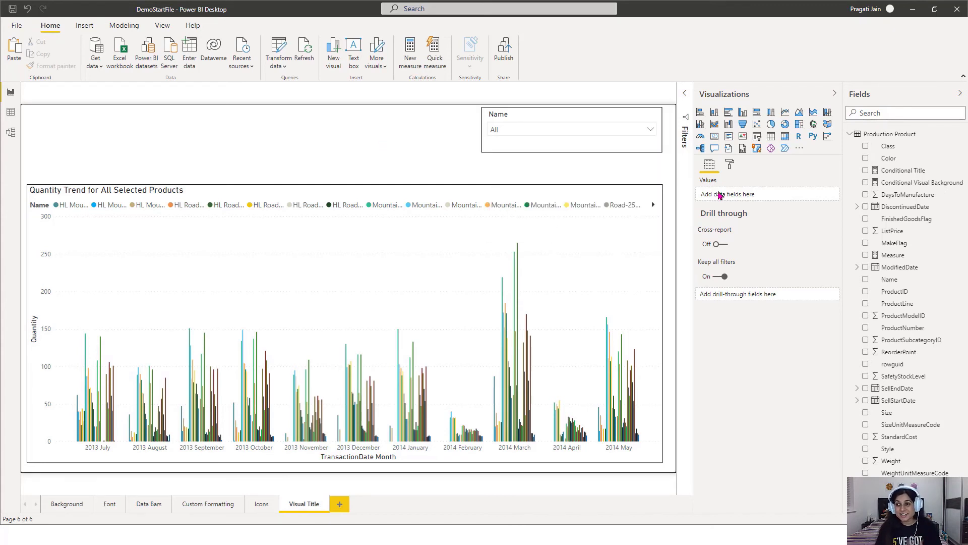
Review the Conditional Title measure's formula and close it without changes
left_click(915, 172)
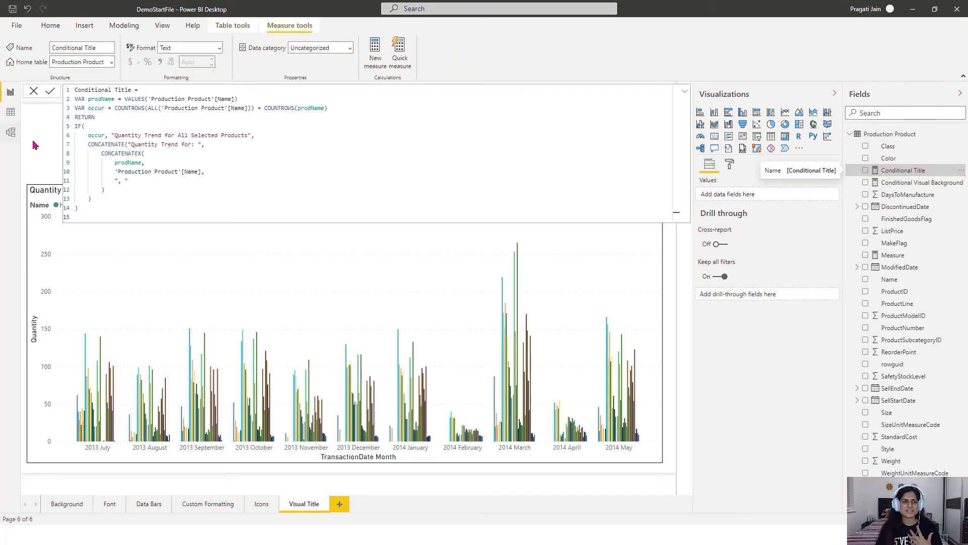
left_click(903, 160)
left_click(331, 155)
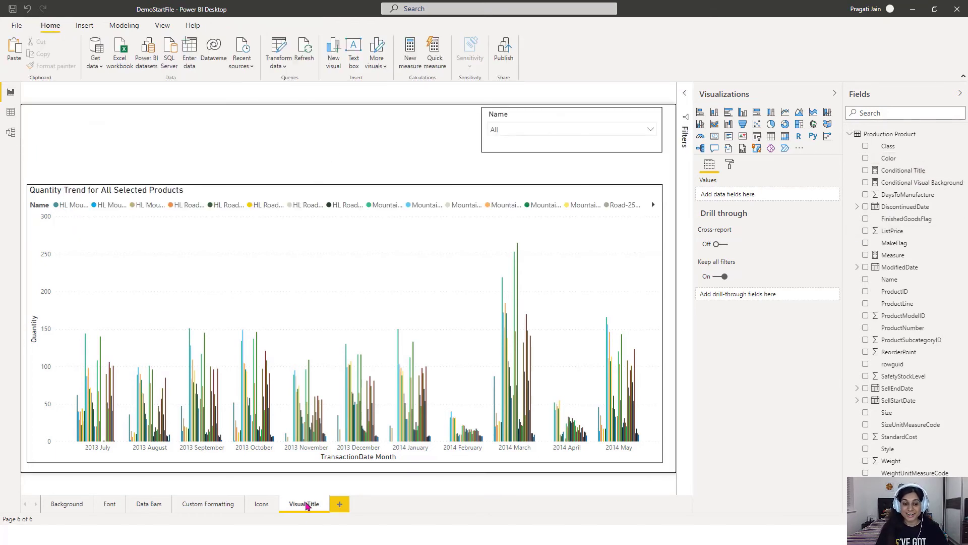
Duplicate the Visual Title page and rename the copy Visual Background
right_click(300, 510)
left_click(322, 464)
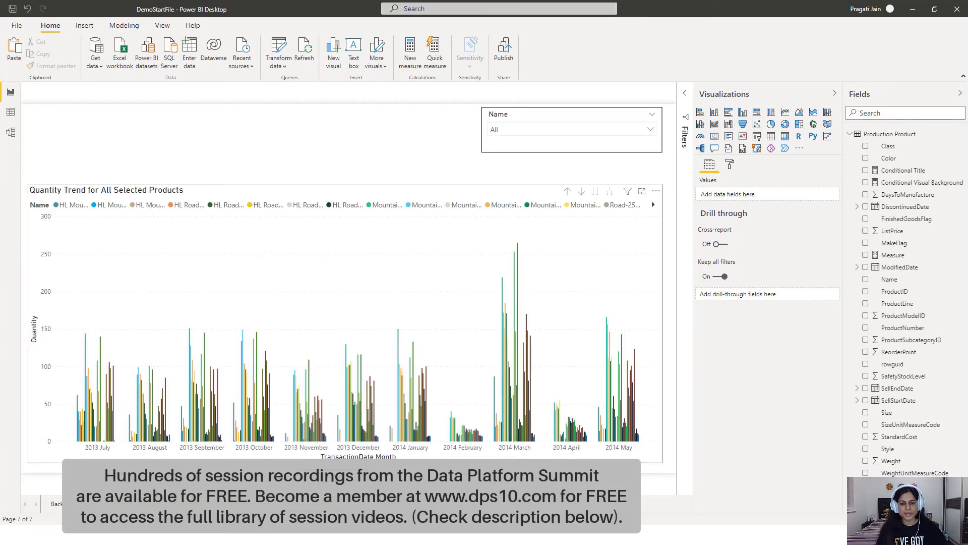
right_click(370, 505)
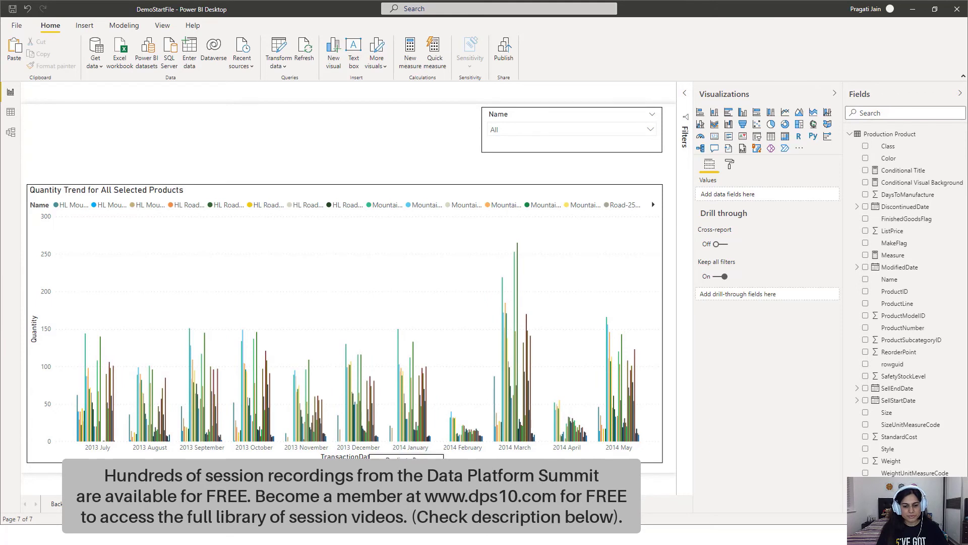
left_click(392, 472)
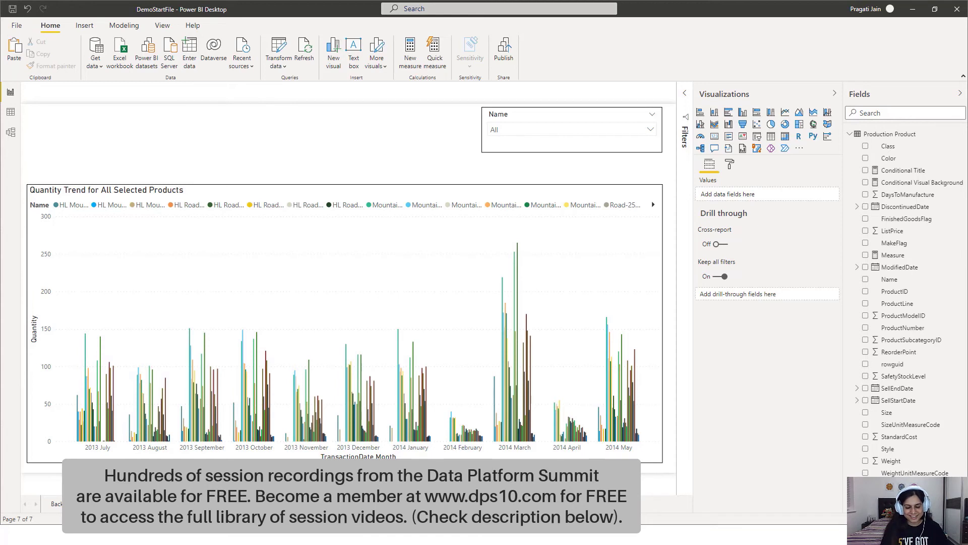
left_click(391, 158)
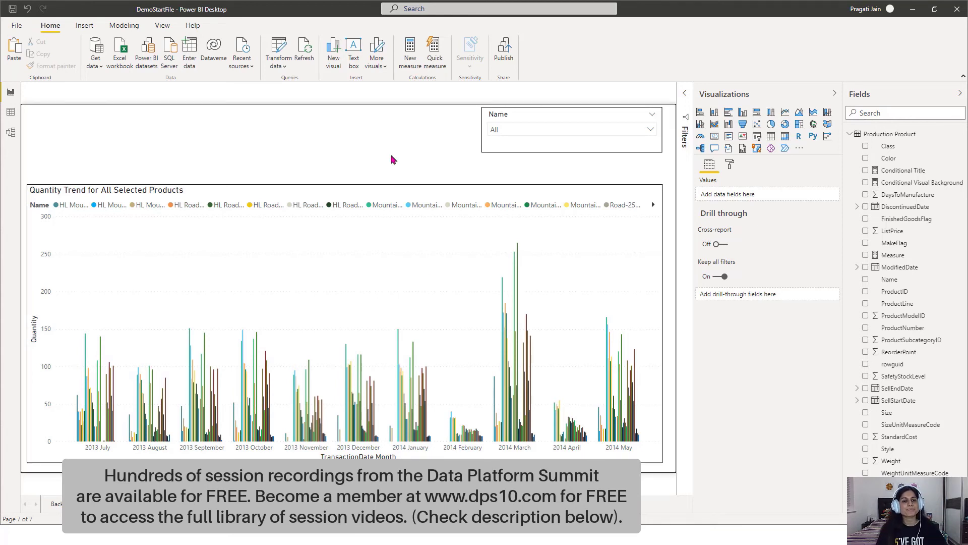
Replace the Name field with Color in the slicer on the Visual Background page and deselect the slicer
left_click(539, 120)
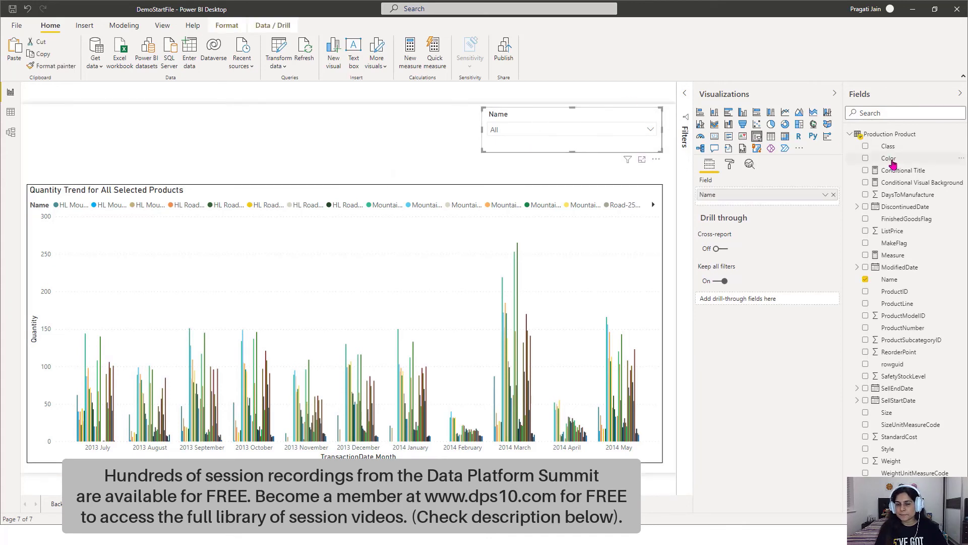
left_click_drag(891, 160, 737, 197)
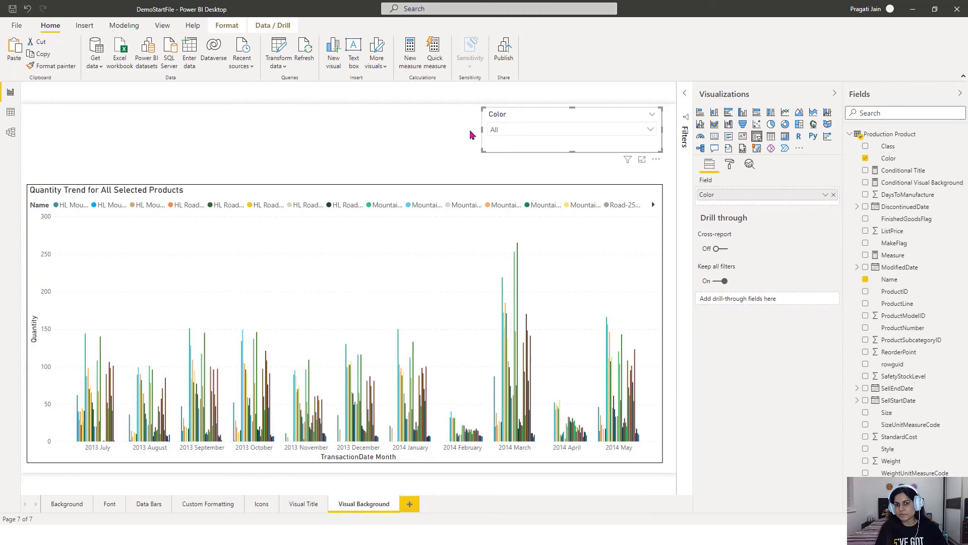
left_click(387, 135)
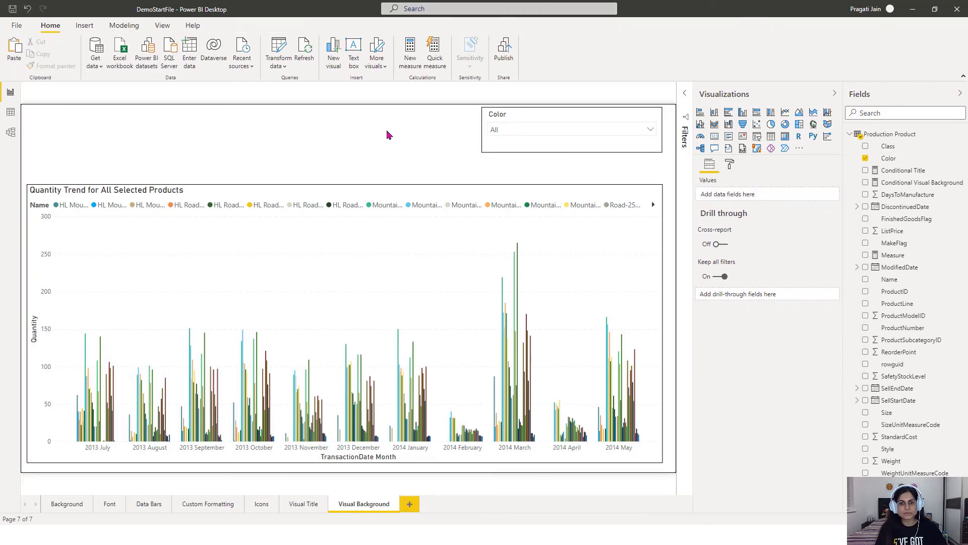
Expand the Color slicer's list and clear the "road-" search text so every color is listed
left_click(651, 132)
left_click(529, 141)
type("road-")
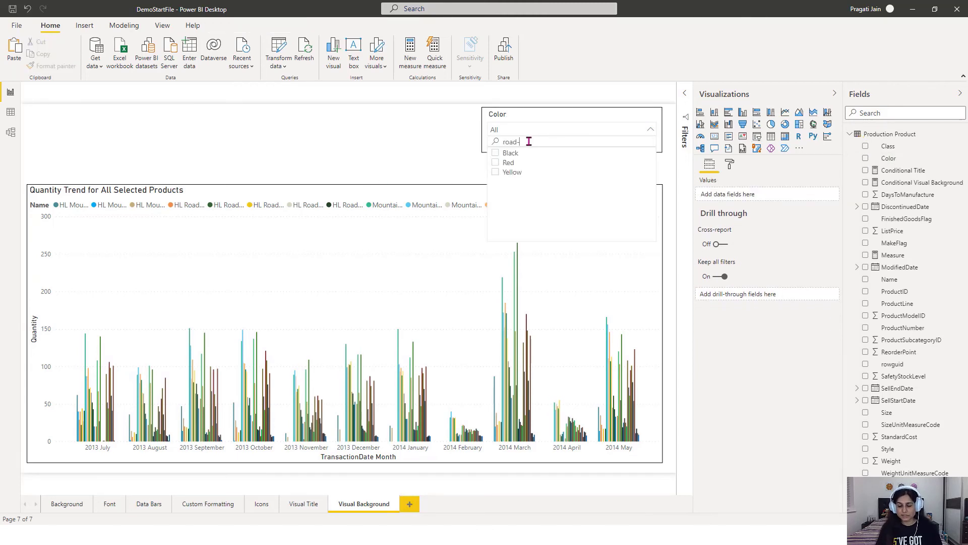
key("BackSpace")
key("BackSpace")
key("BackSpace")
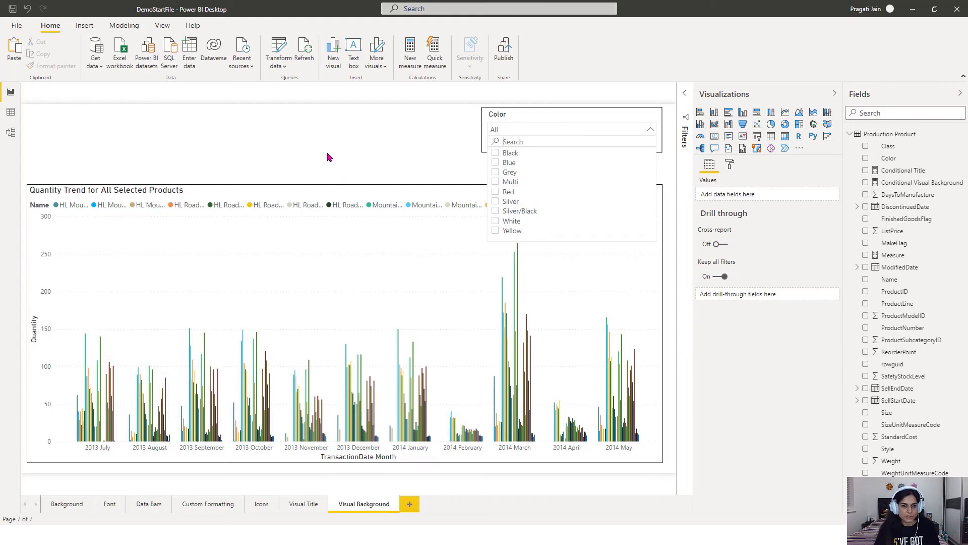
Turn off the column chart's title on the Visual Background page and deselect the chart
left_click(346, 191)
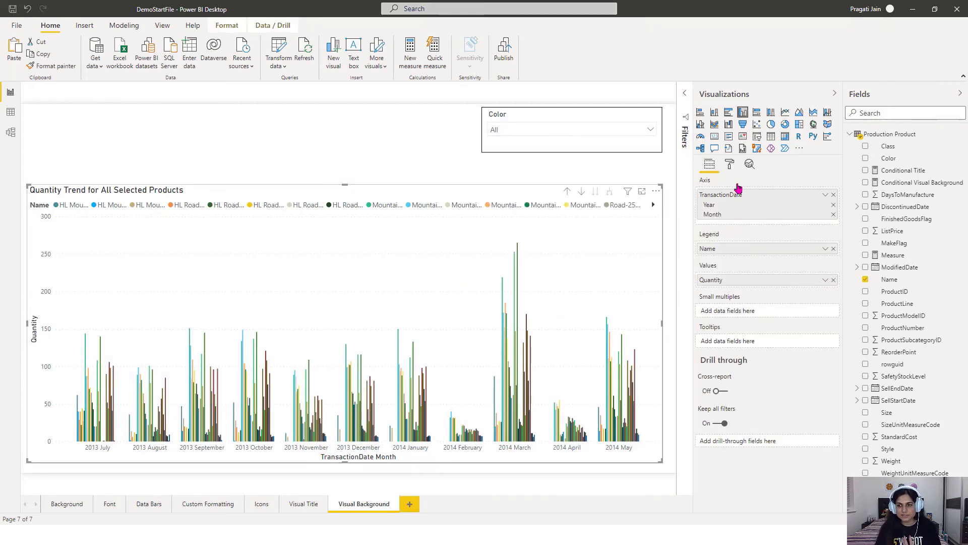
left_click(729, 163)
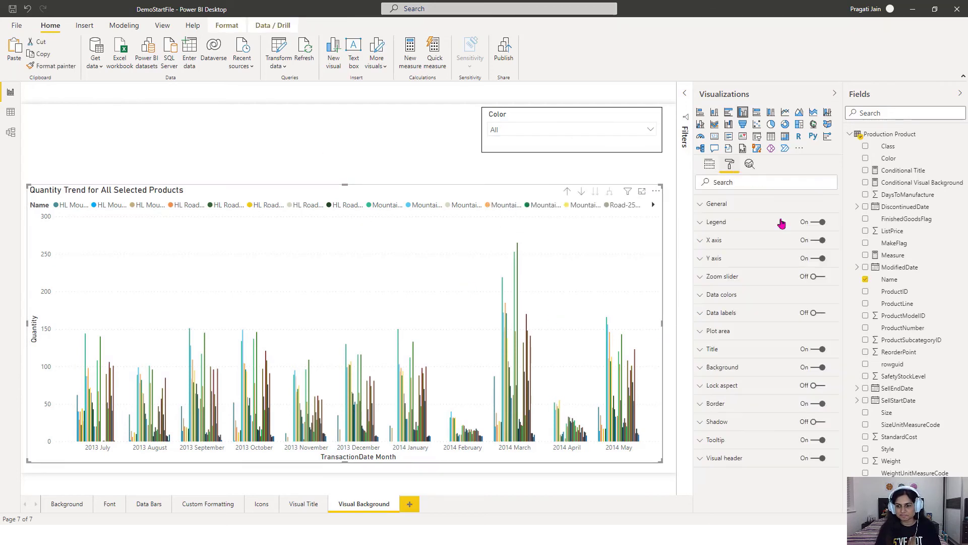
left_click(815, 349)
left_click(710, 165)
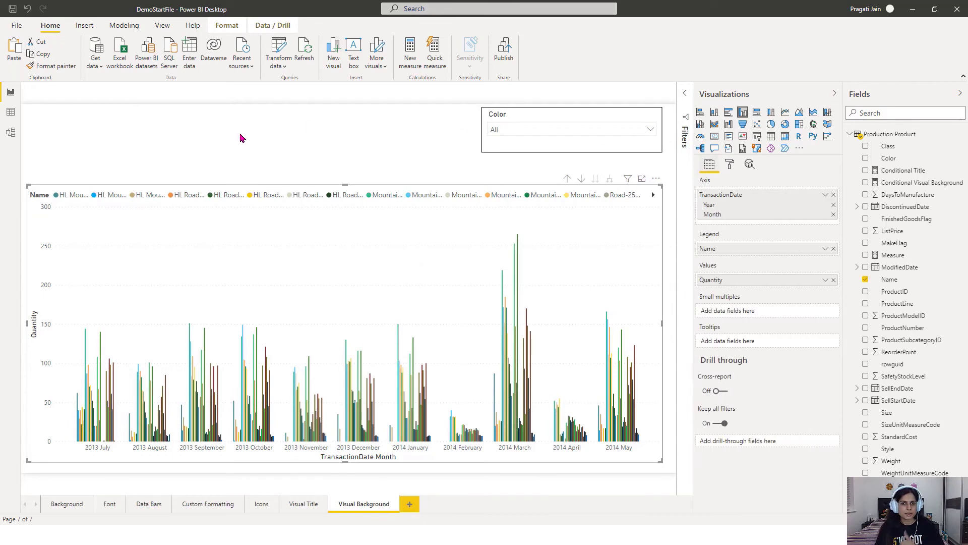
left_click(243, 153)
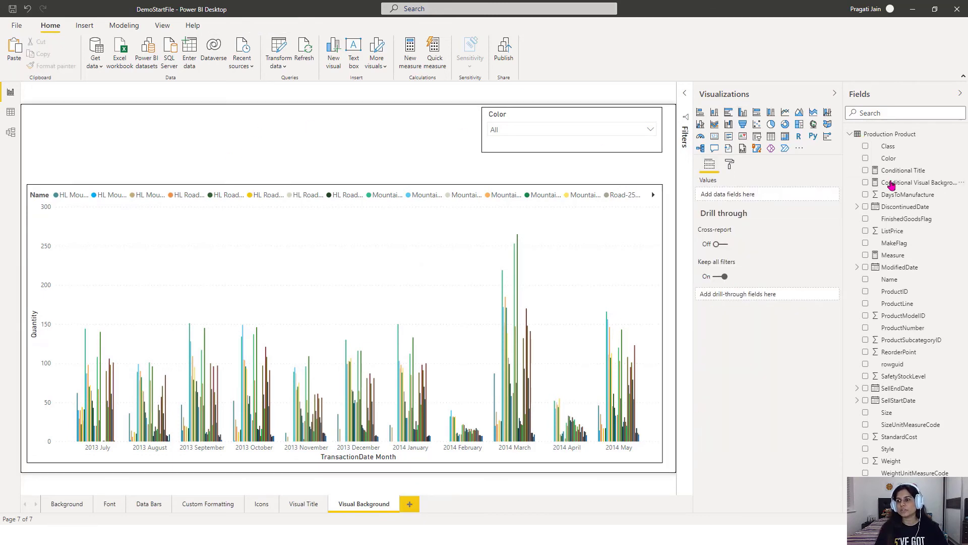
Examine the Conditional Visual Background formula, including its hex color codes, the default value and the selected-color variable
left_click(907, 186)
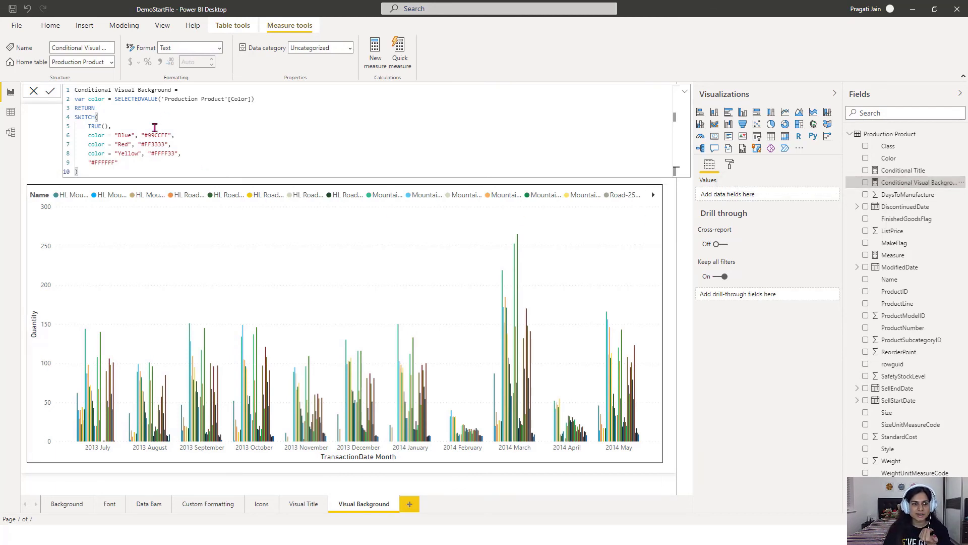
left_click_drag(144, 136, 170, 155)
left_click(119, 153)
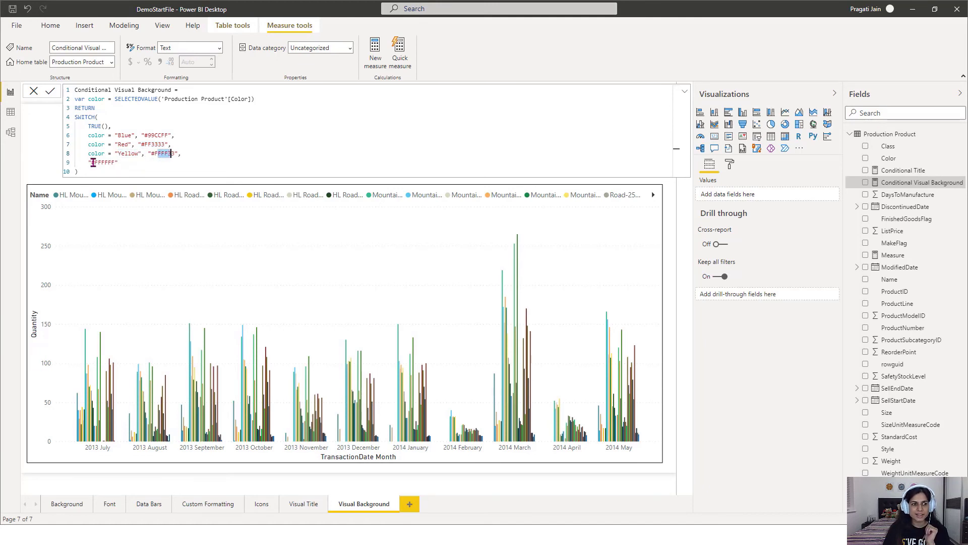
left_click_drag(91, 162, 114, 164)
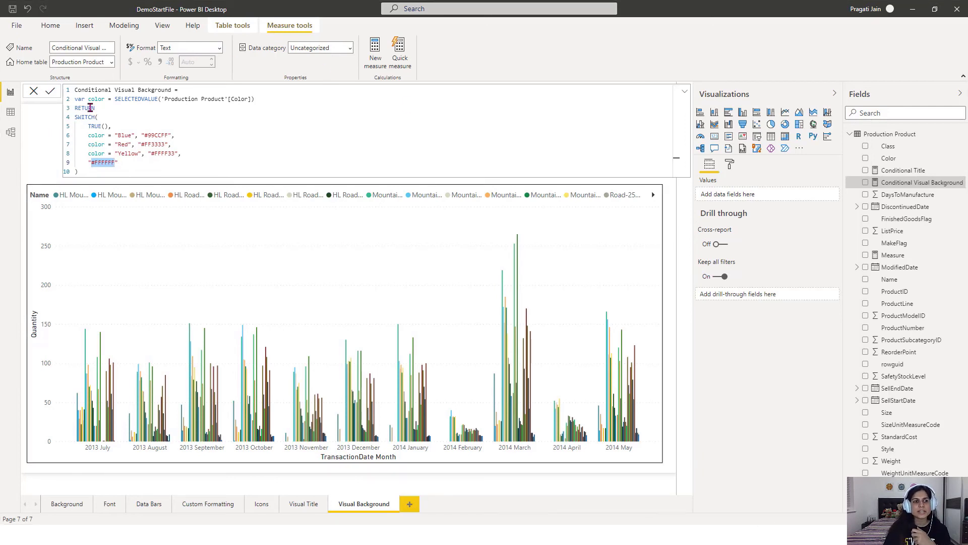
left_click_drag(88, 99, 253, 99)
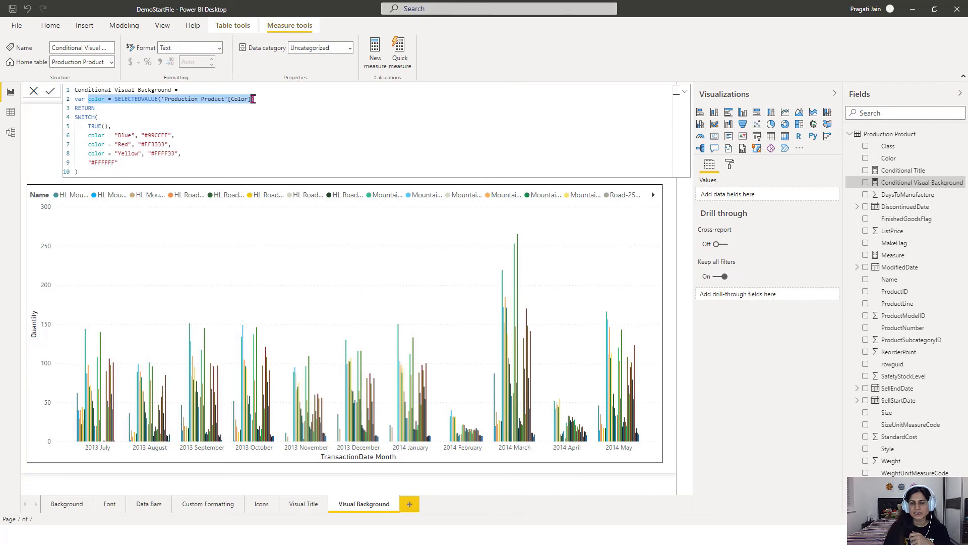
left_click(35, 136)
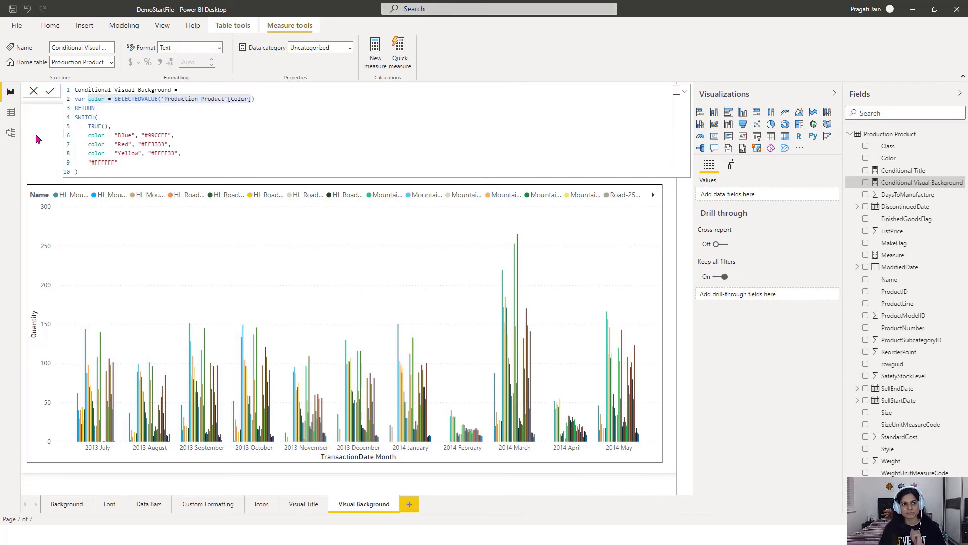
Show the background color settings of the column chart on the Visual Background page
left_click(251, 191)
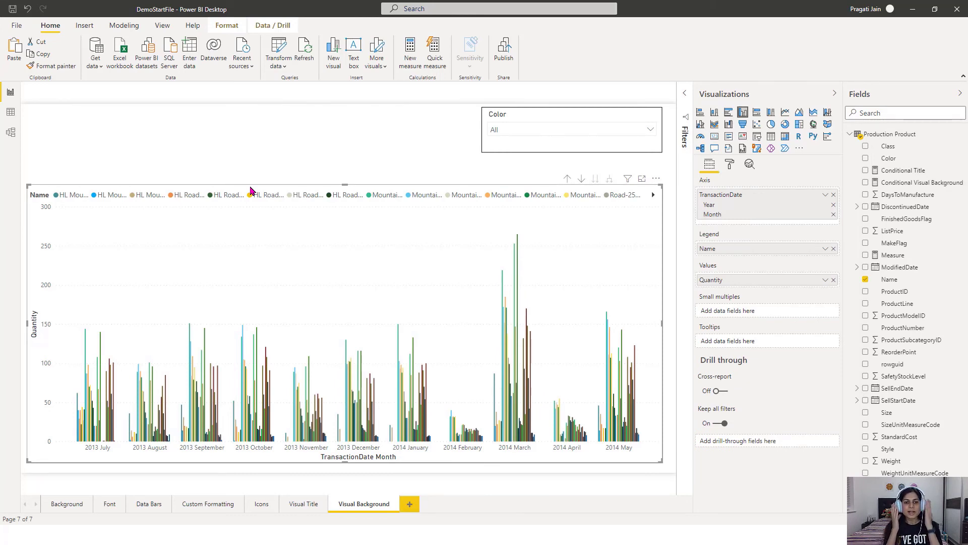
left_click(731, 167)
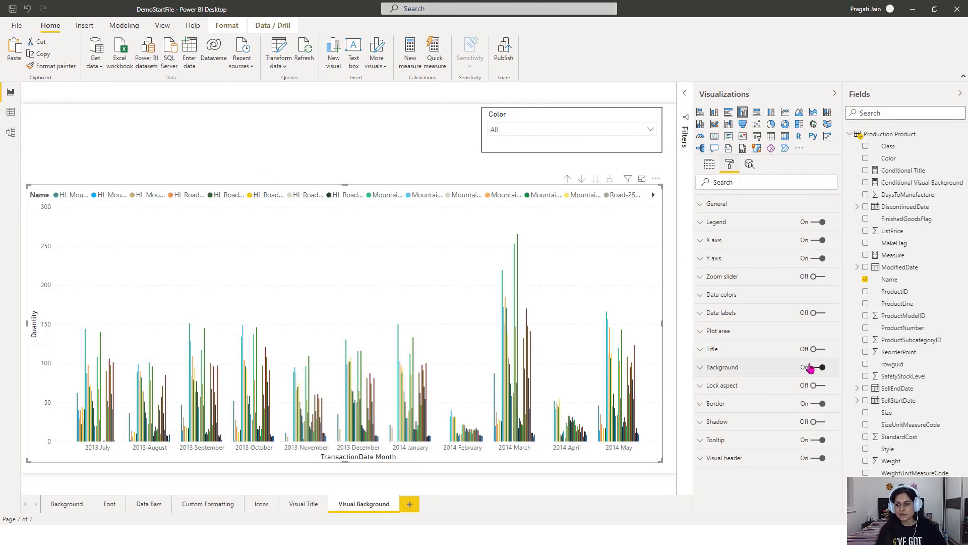
left_click(728, 377)
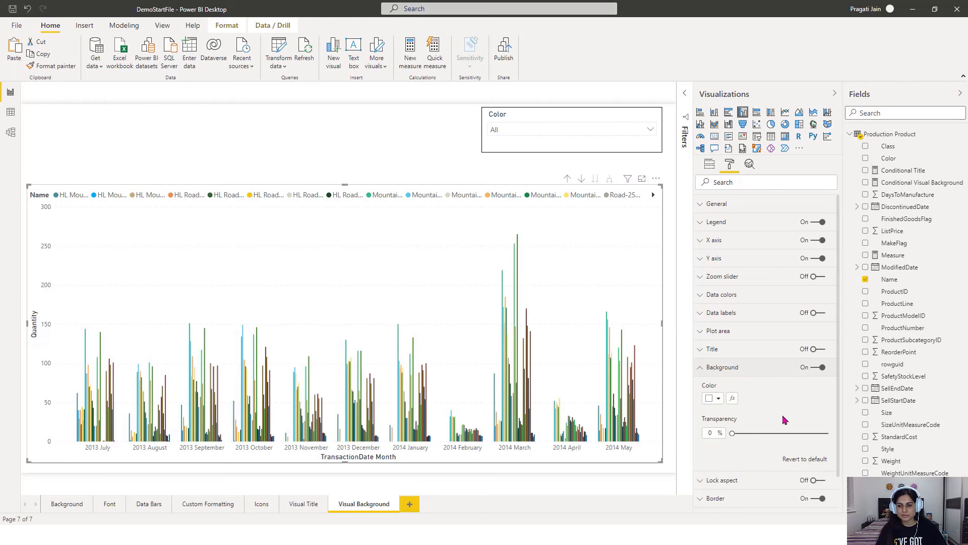
scroll(729, 368, "down", 1)
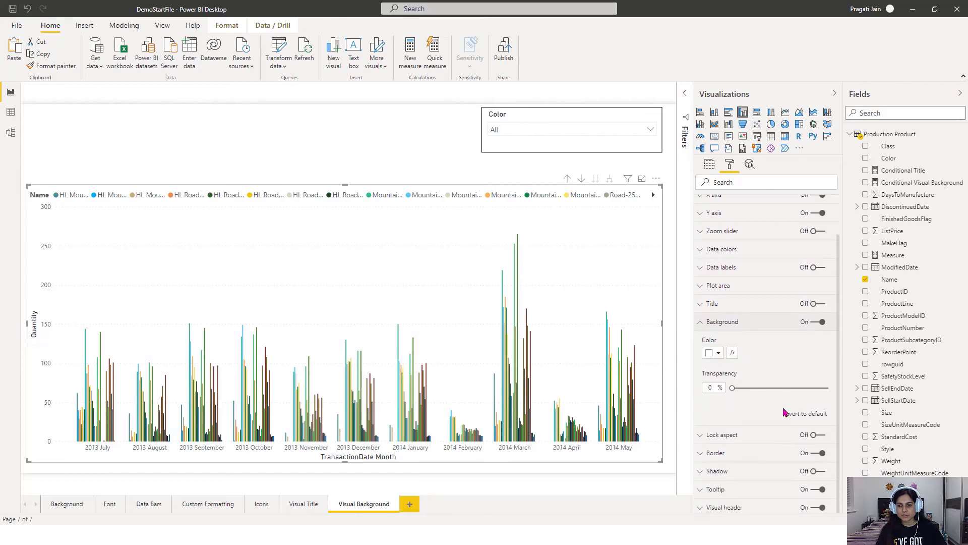
Try a gray and a light tan background color on the column chart and return it to white
left_click(720, 353)
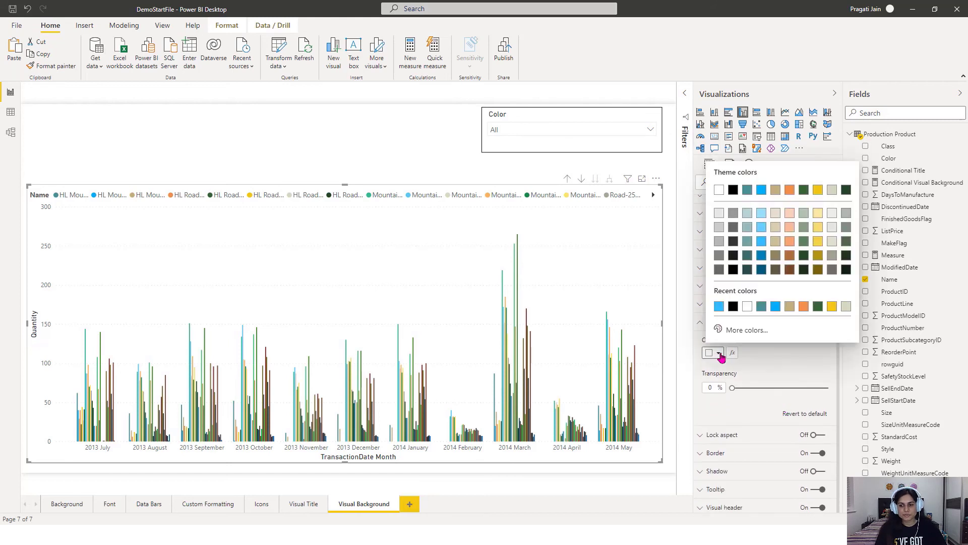
left_click(719, 255)
left_click(719, 353)
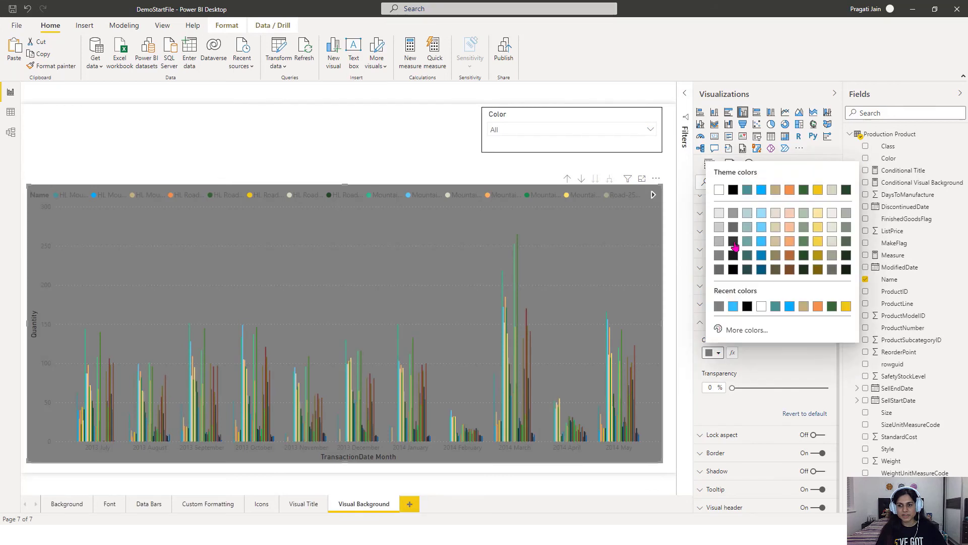
left_click(777, 228)
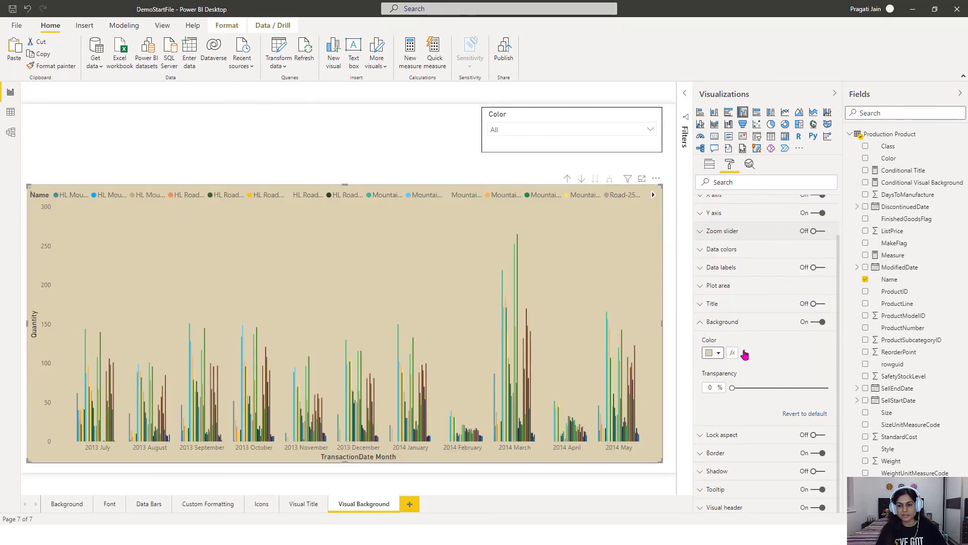
left_click(720, 353)
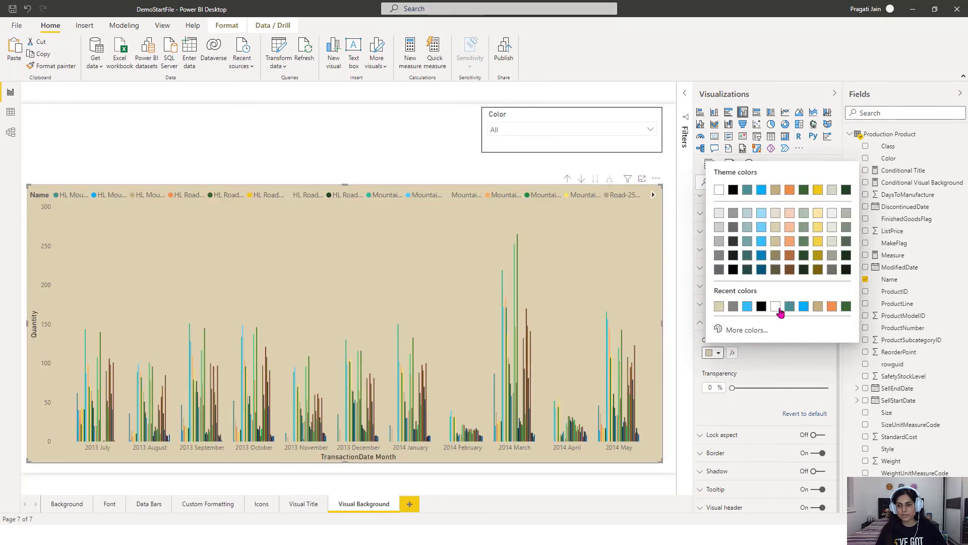
left_click(777, 308)
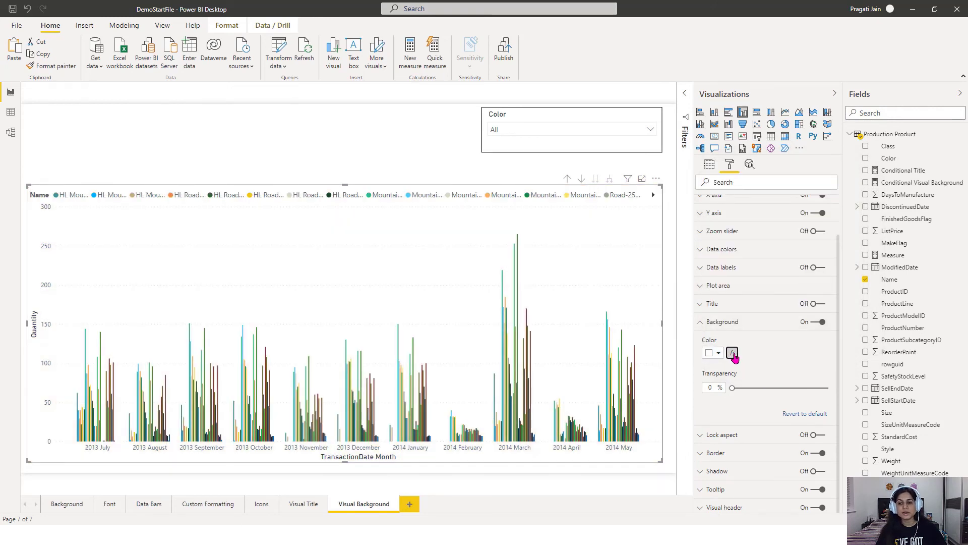
Open conditional formatting for the chart's background color, look at the Color scale and Rules options, and format by Field value
left_click(733, 353)
left_click(397, 163)
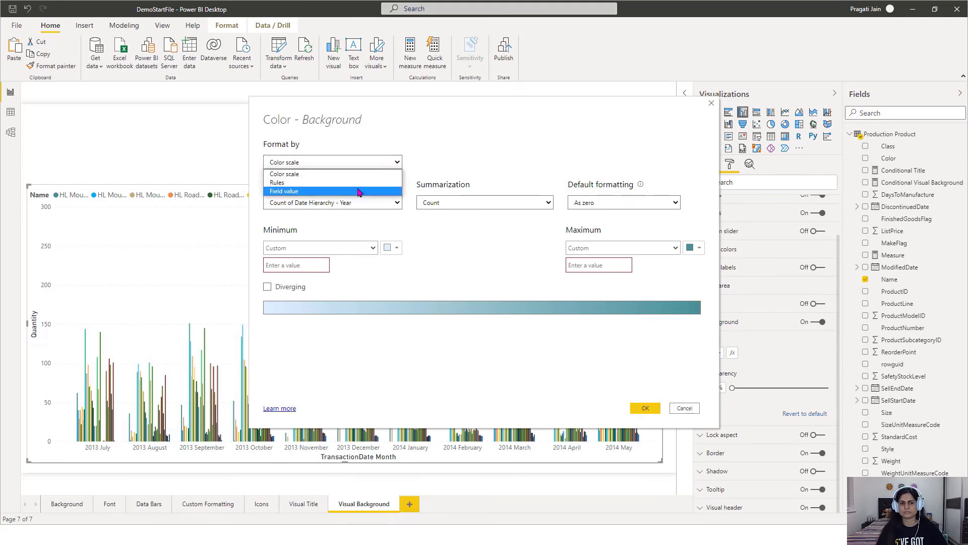
left_click(458, 152)
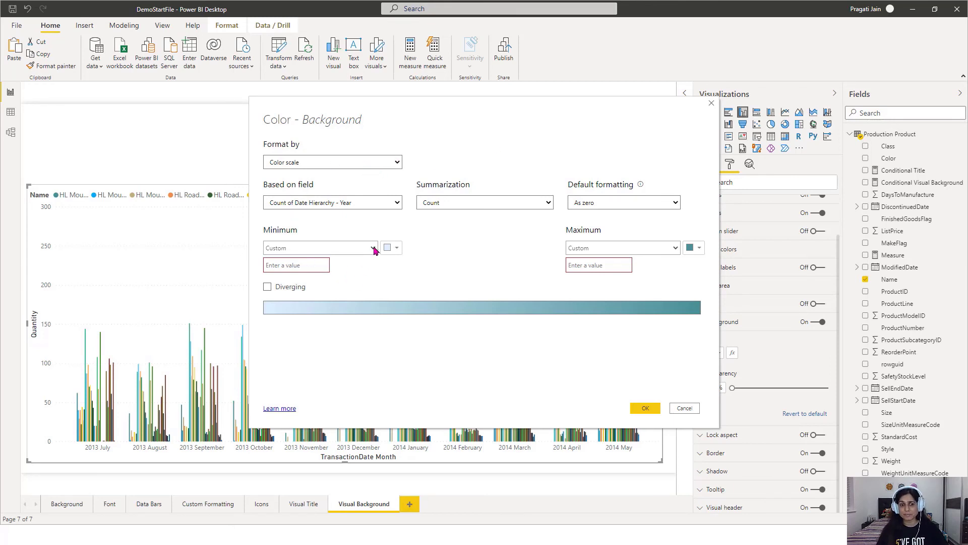
left_click(398, 162)
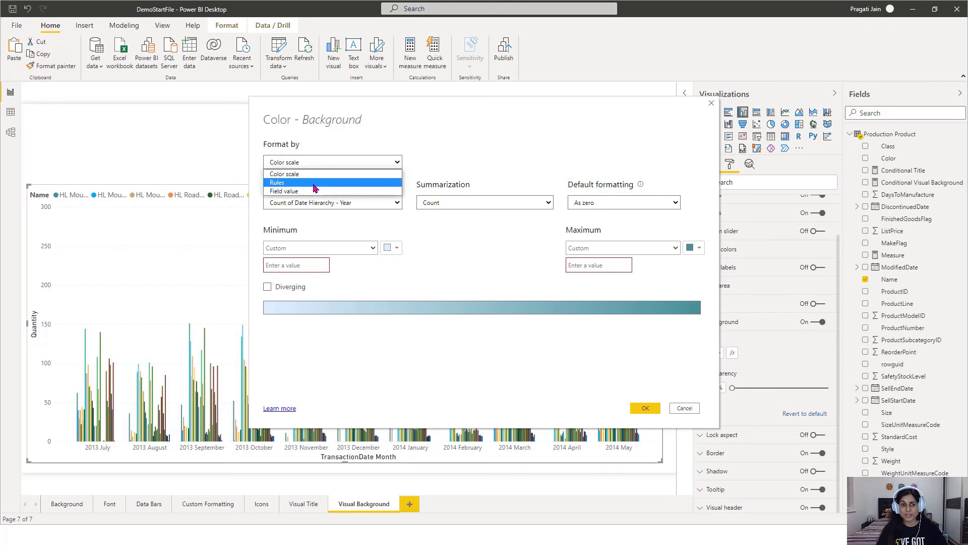
left_click(316, 186)
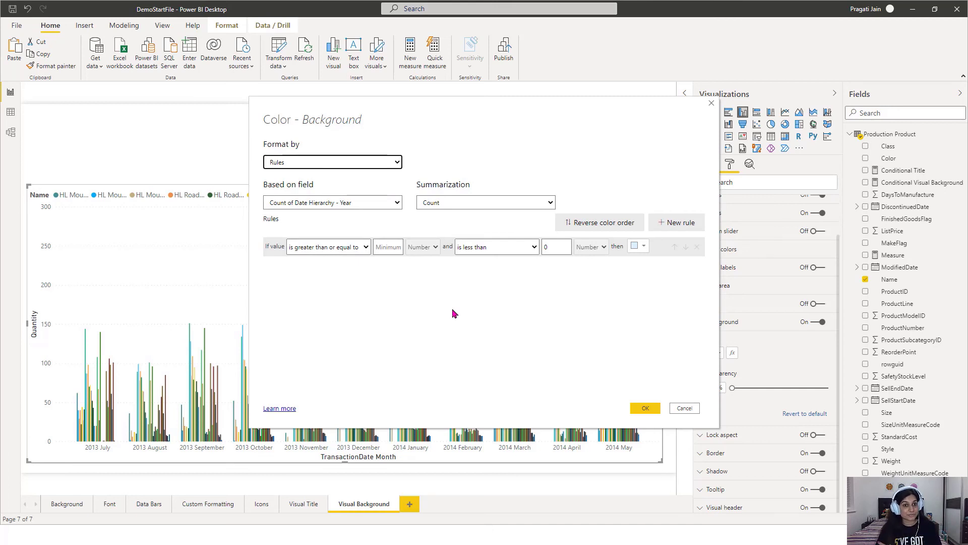
left_click(395, 162)
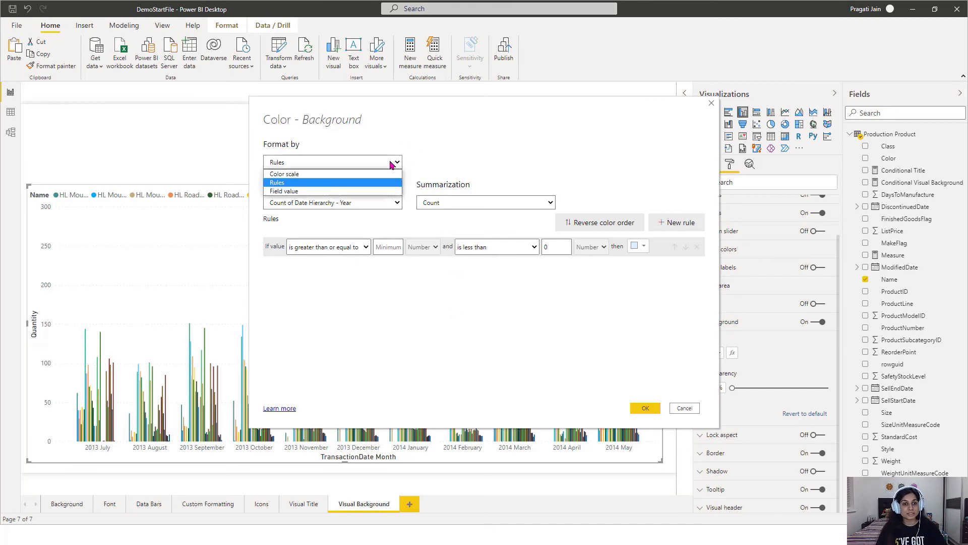
left_click(366, 192)
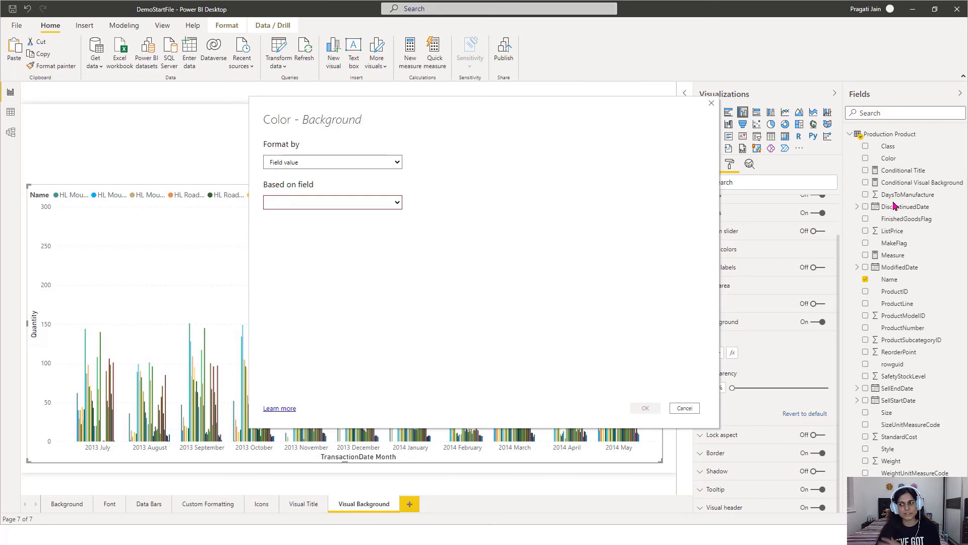
Base the chart's background color on the Conditional Visual Background measure, apply it and deselect the chart
left_click(397, 202)
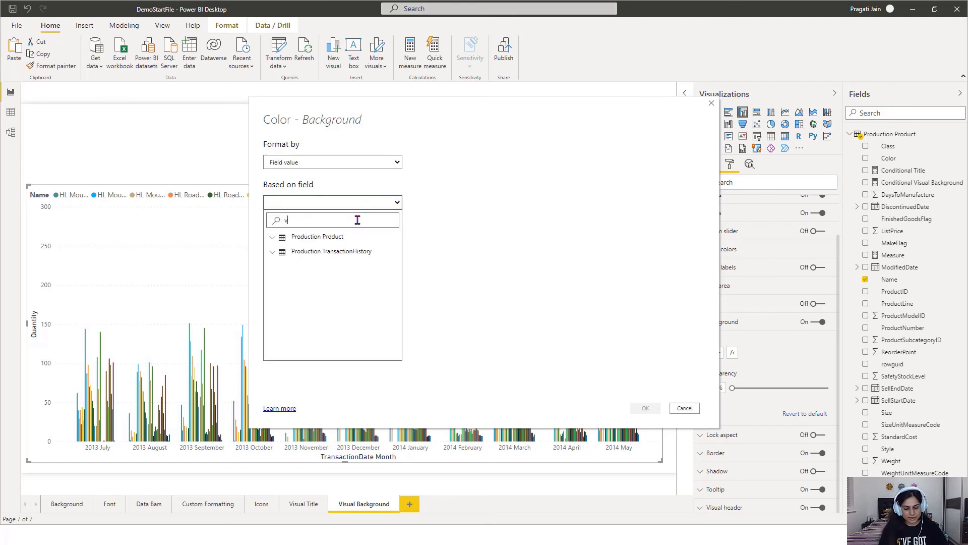
type("visua")
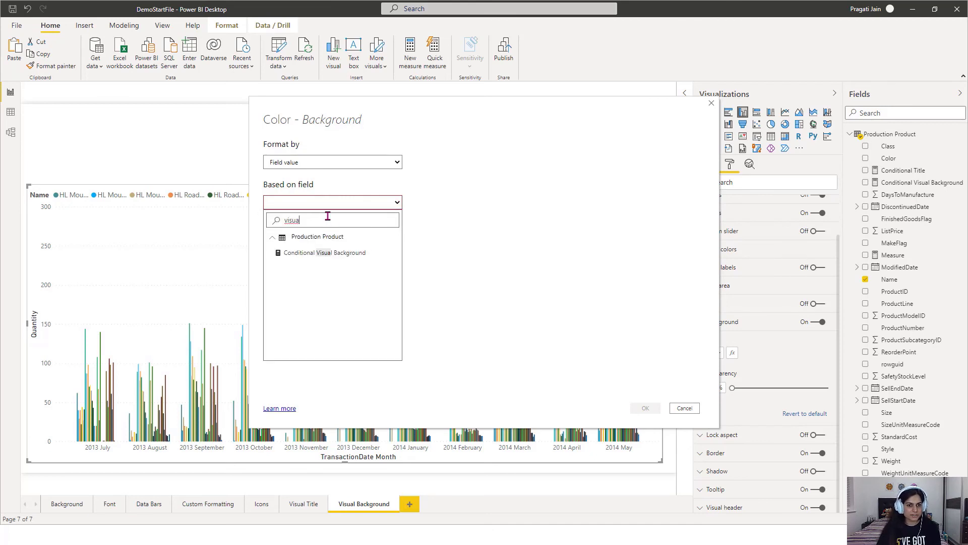
left_click(337, 252)
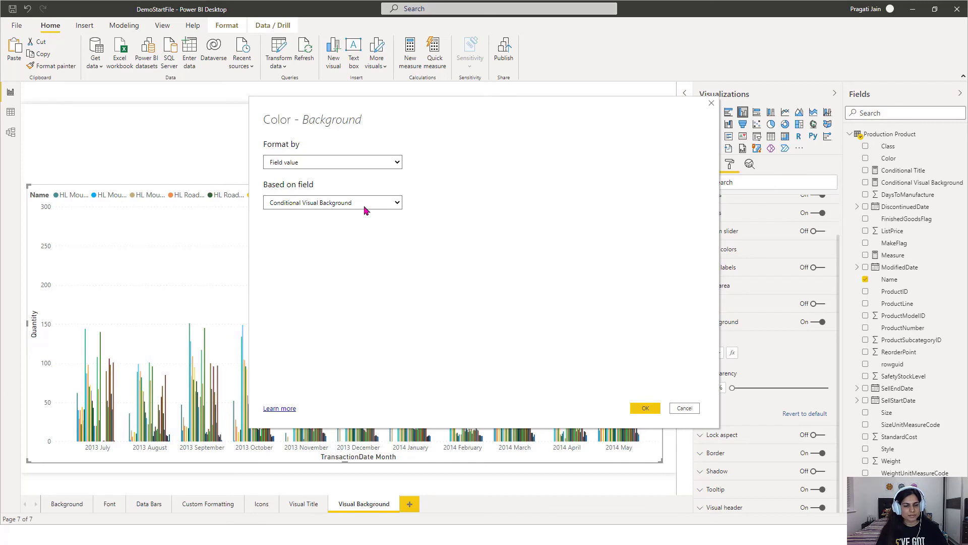
left_click(646, 409)
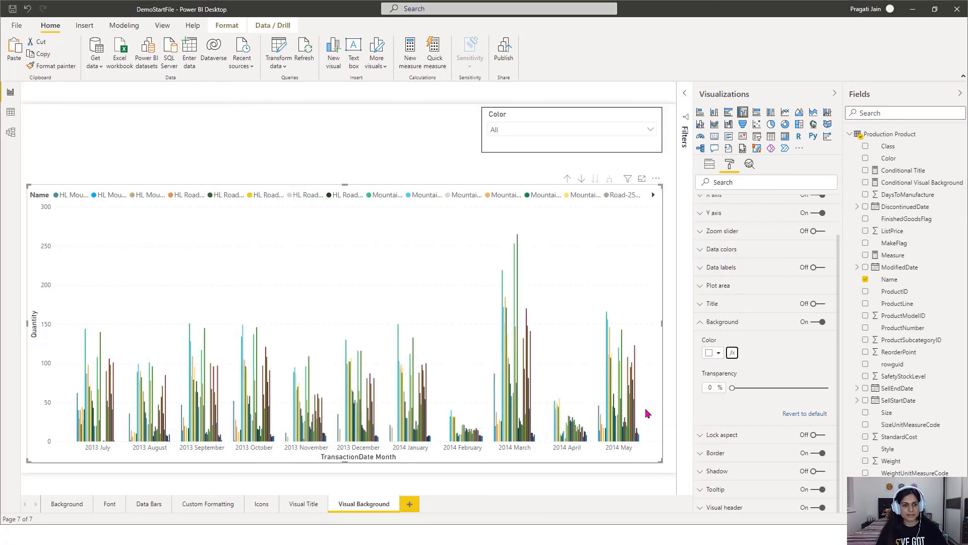
left_click(302, 149)
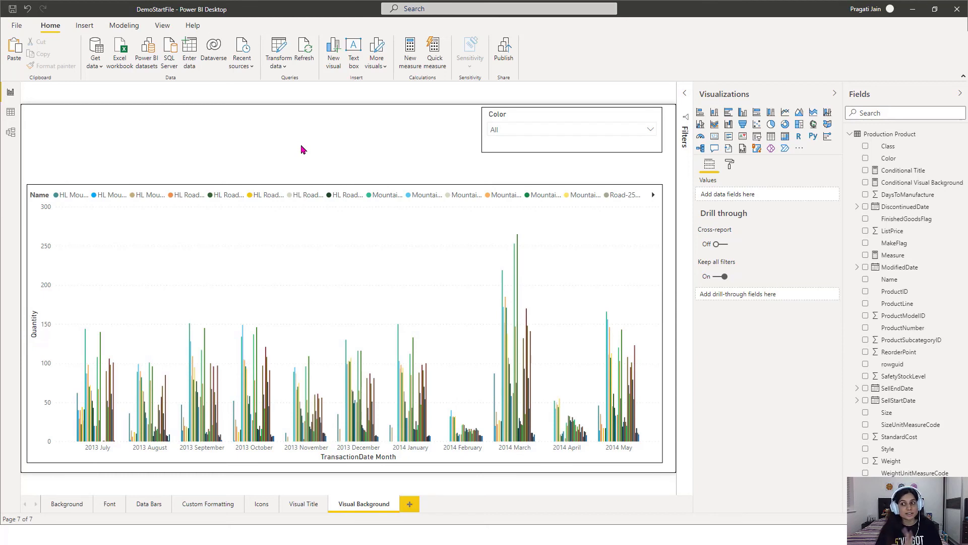
Review the Conditional Visual Background formula, close it and clear the legend highlight in the column chart
left_click(933, 185)
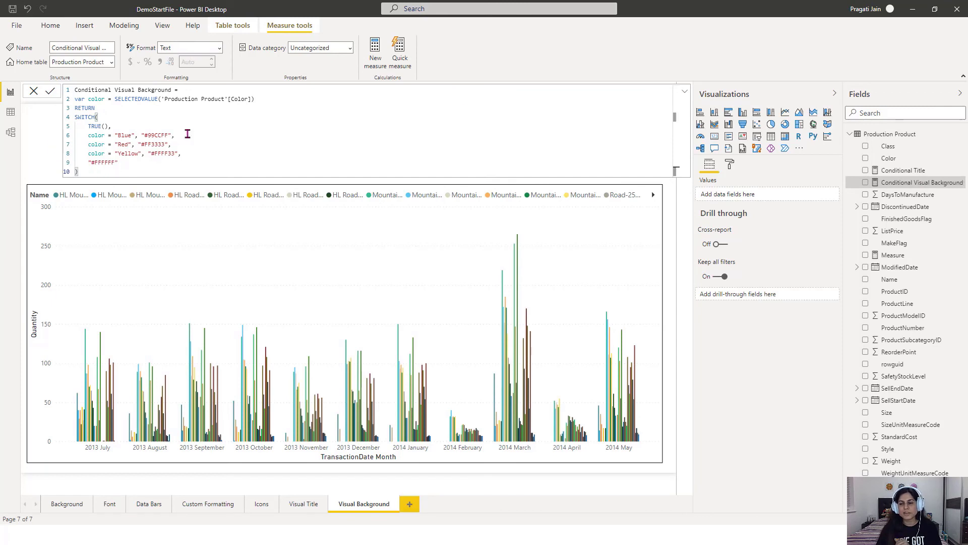
left_click(367, 194)
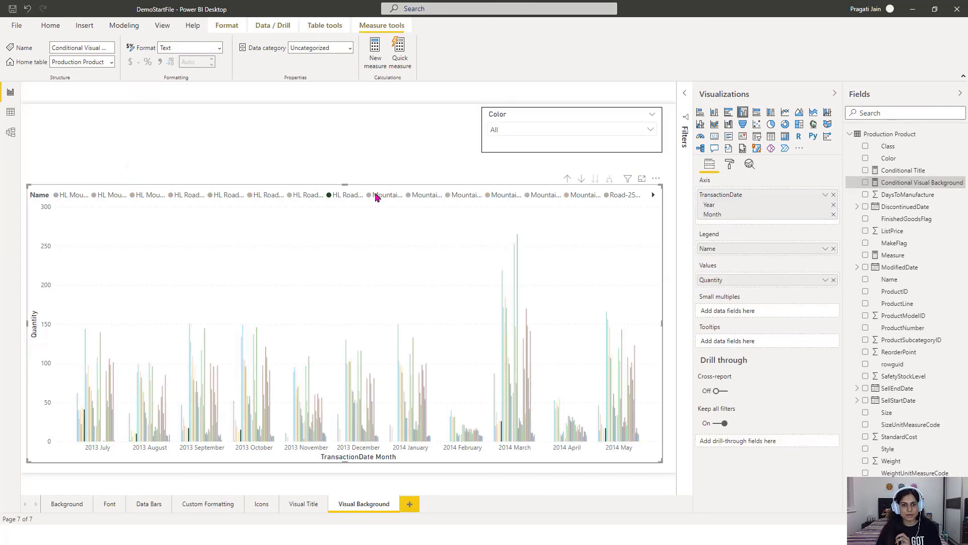
left_click(361, 148)
left_click(335, 196)
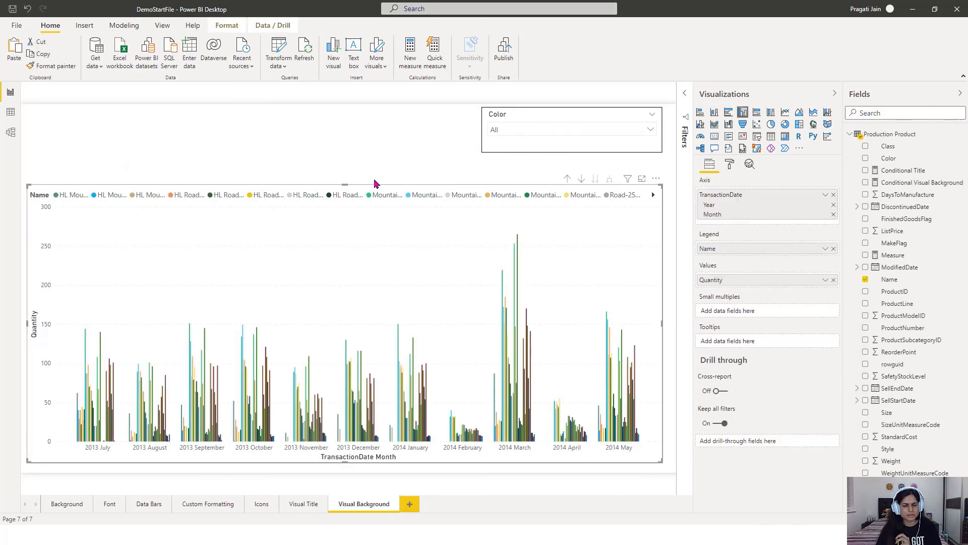
left_click(400, 156)
Test the chart's background by filtering the Color slicer to Blue, Yellow and Red in turn, and clear the slicer
left_click(650, 130)
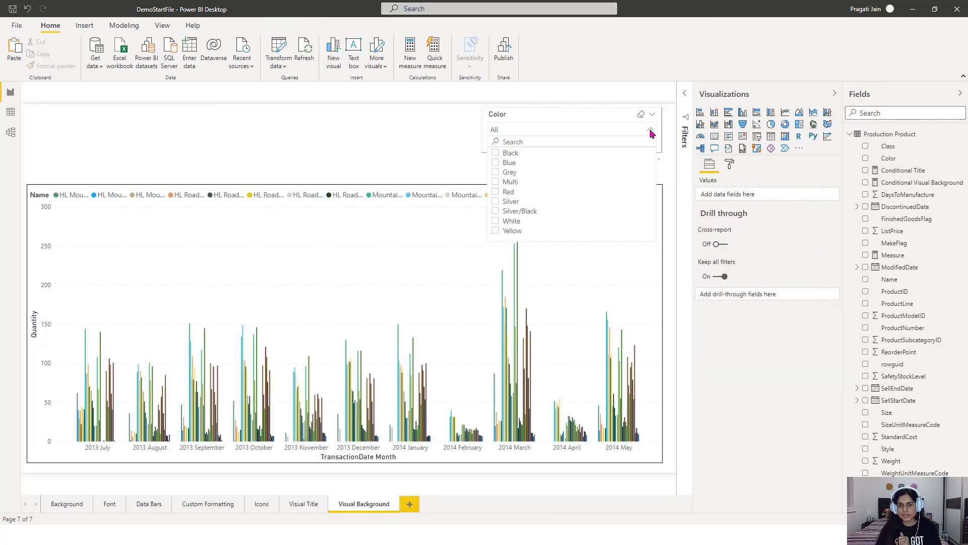
left_click(494, 163)
left_click(372, 167)
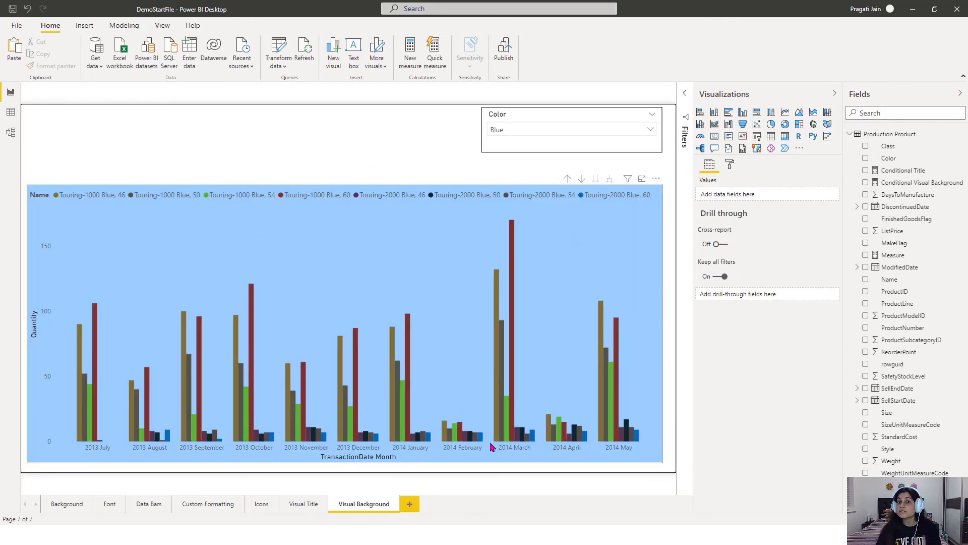
left_click(651, 130)
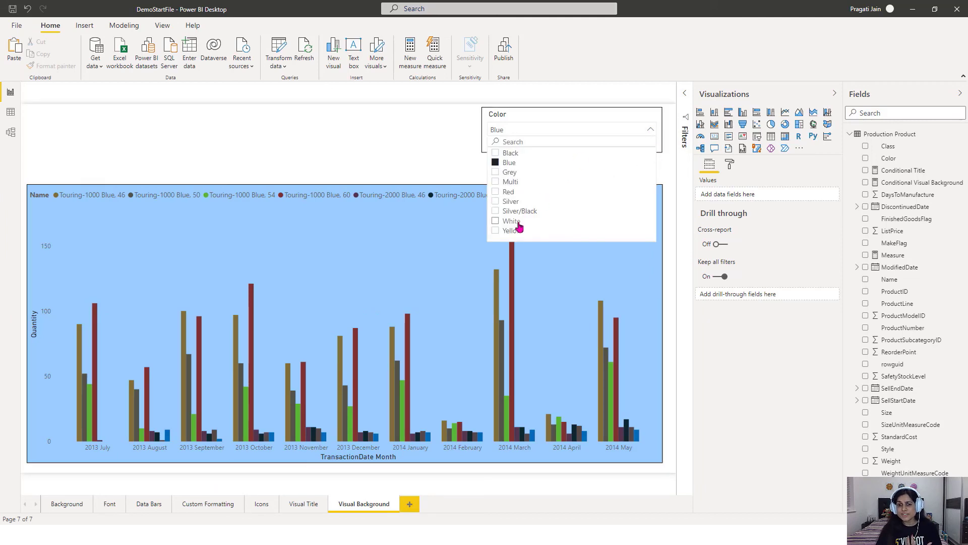
left_click(498, 231)
left_click(353, 144)
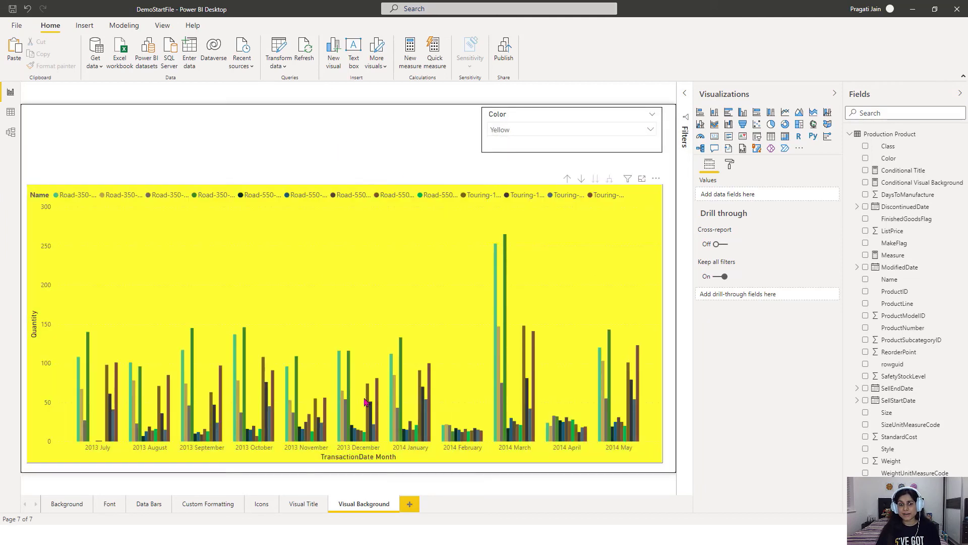
left_click(652, 132)
left_click(494, 193)
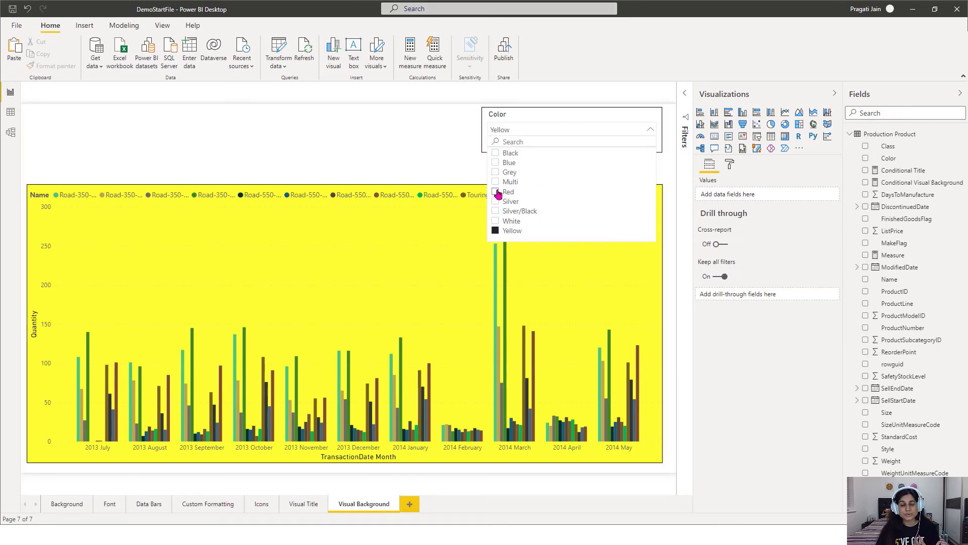
left_click(357, 137)
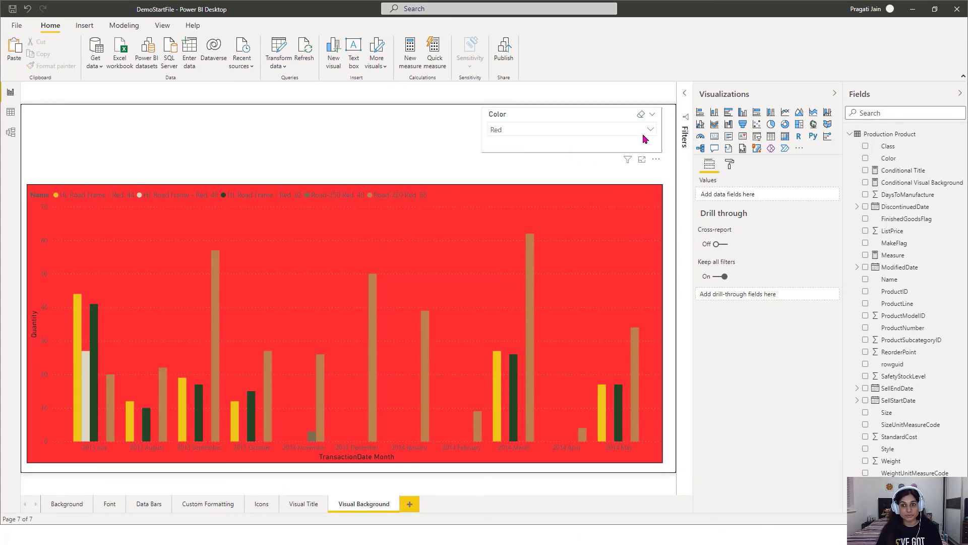
left_click(640, 115)
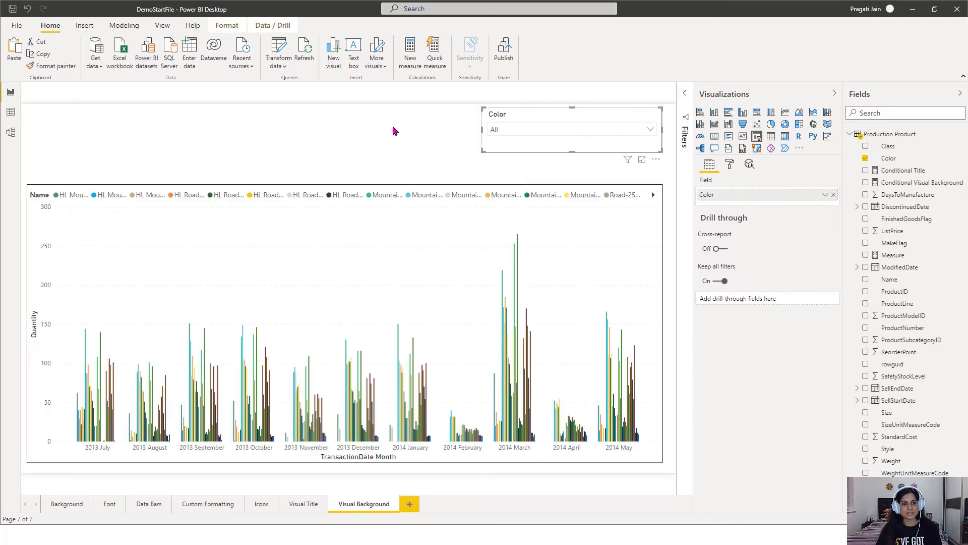
left_click(395, 130)
Test the measure's default background by filtering the Color slicer to Silver, and remove that selection
left_click(650, 131)
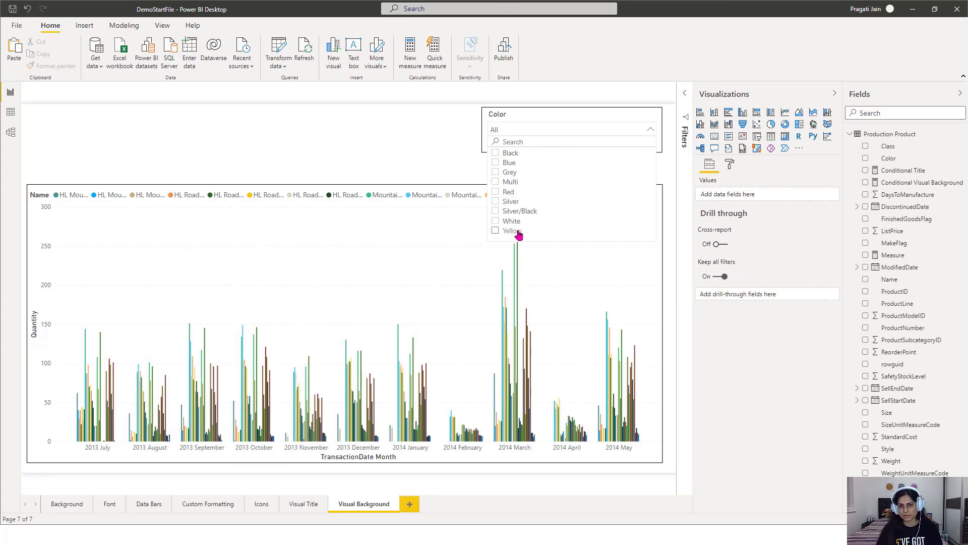
left_click(496, 202)
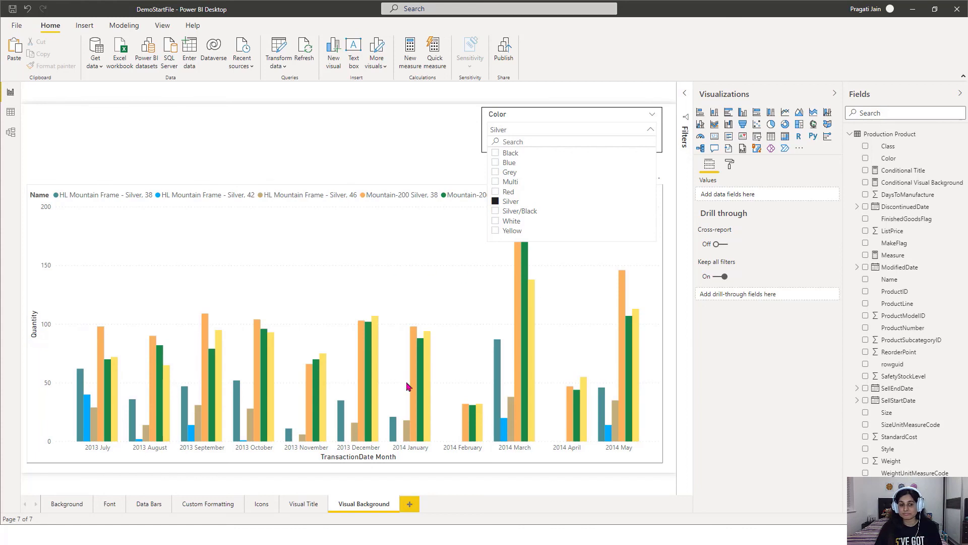
left_click(496, 201)
left_click(393, 163)
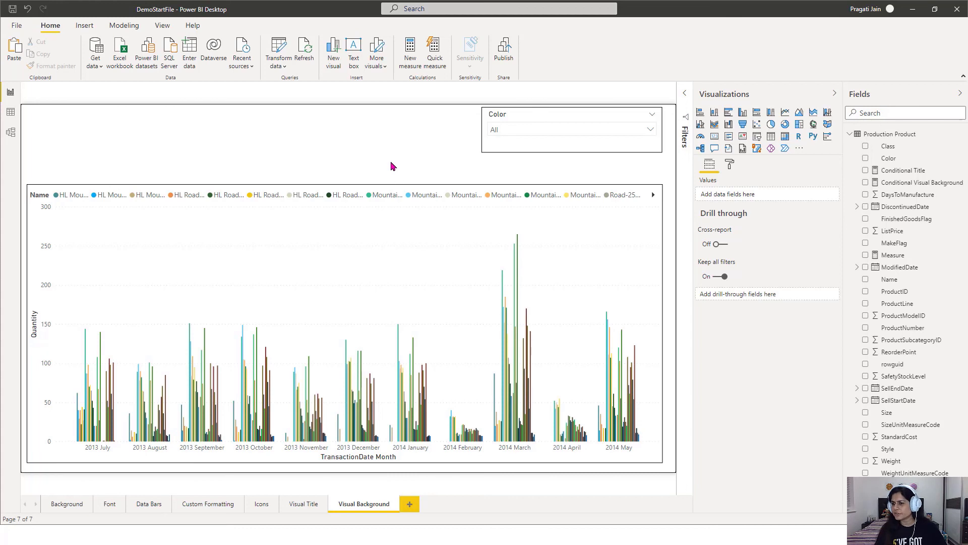
Collapse the Production Product table's field list and switch to the Background page
left_click(850, 134)
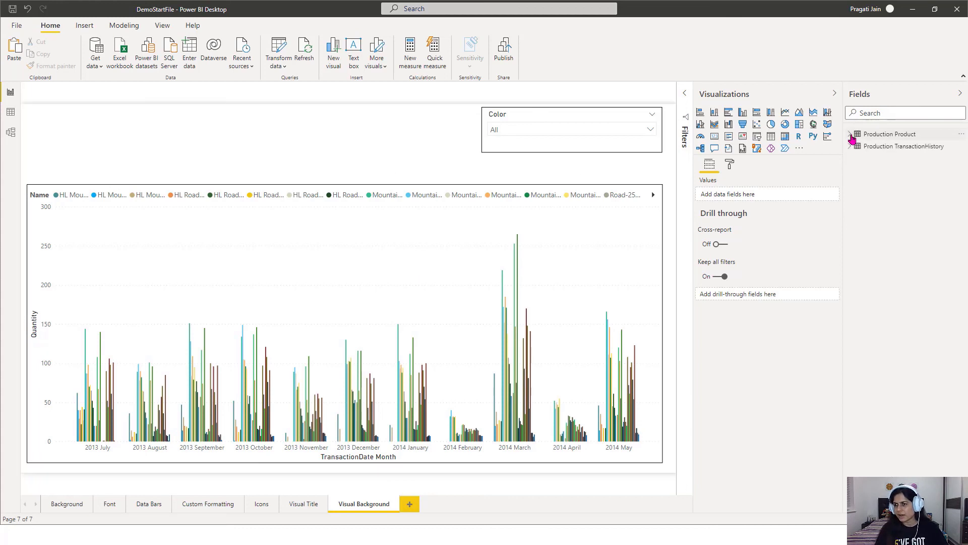
left_click(67, 505)
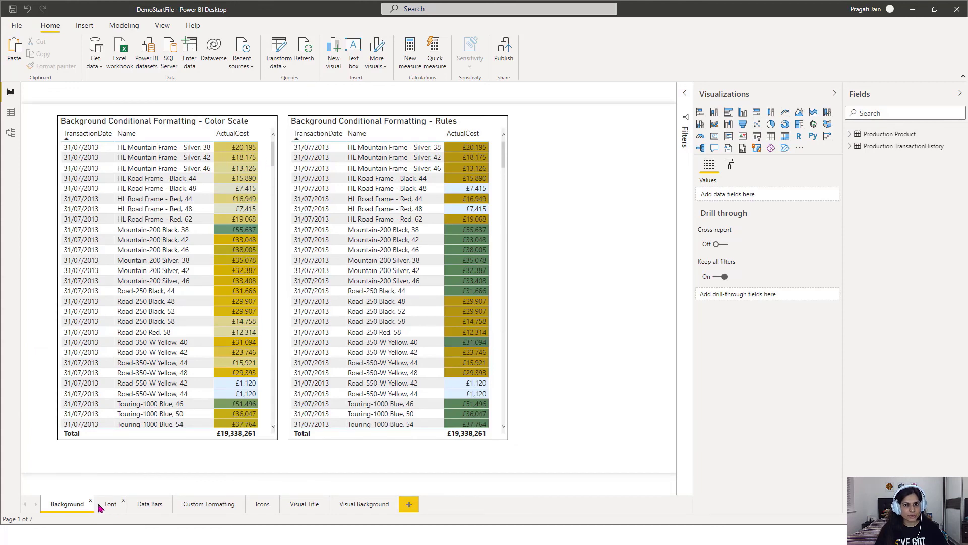
Open the advanced background color settings for the ActualCost column of the Background Conditional Formatting - Rules table
left_click(373, 124)
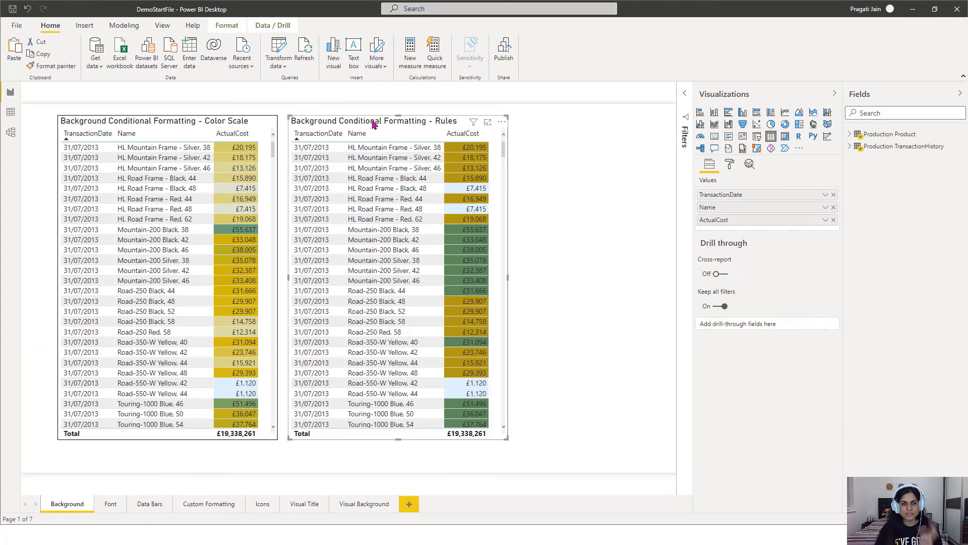
left_click(729, 169)
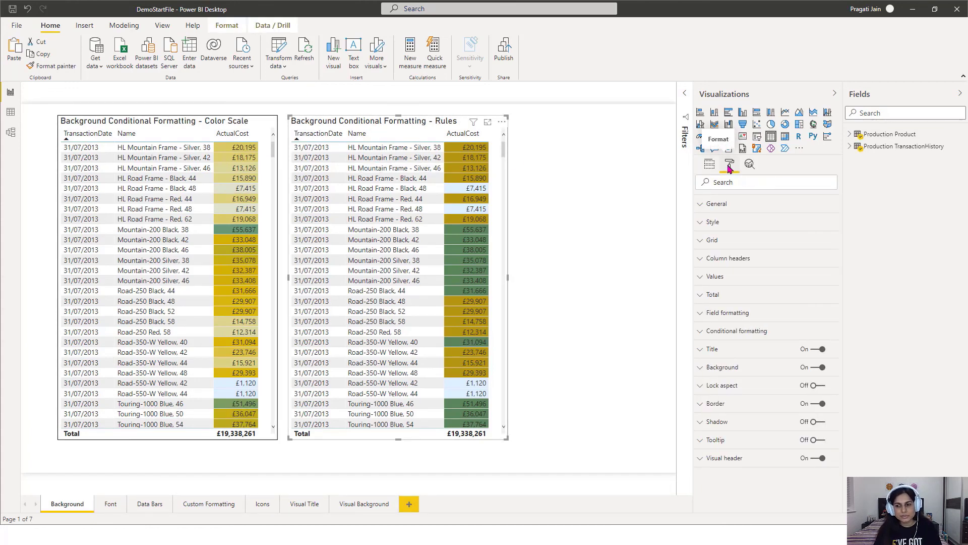
left_click(715, 332)
scroll(802, 393, "down", 3)
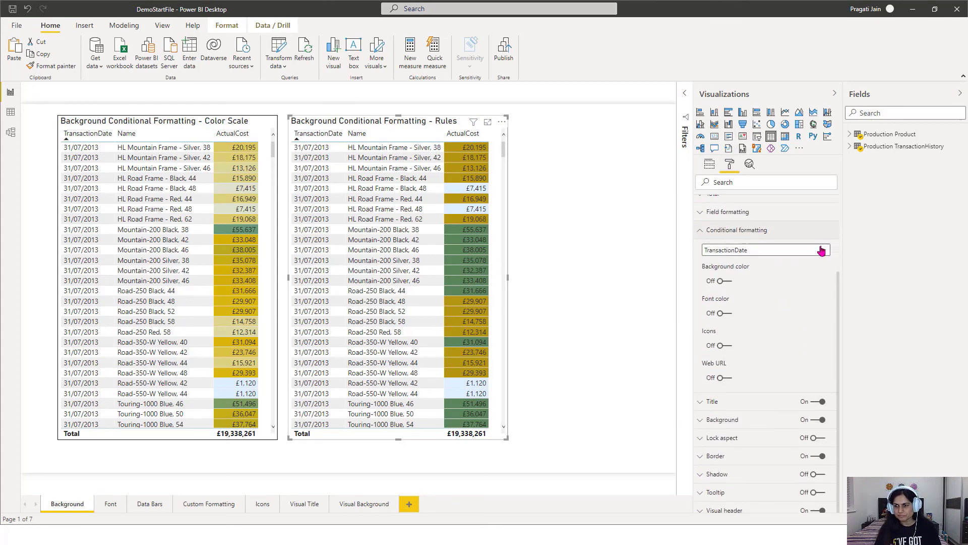
left_click(819, 250)
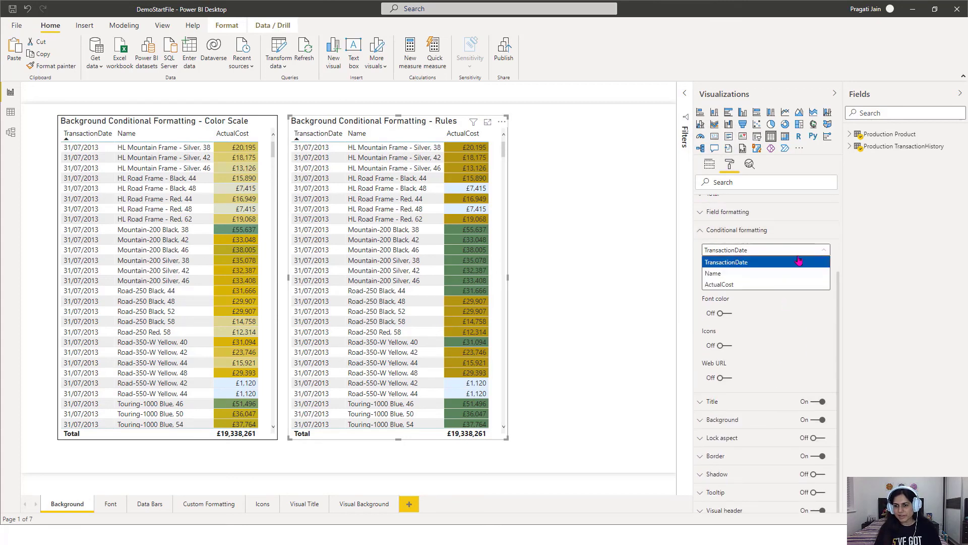
left_click(765, 285)
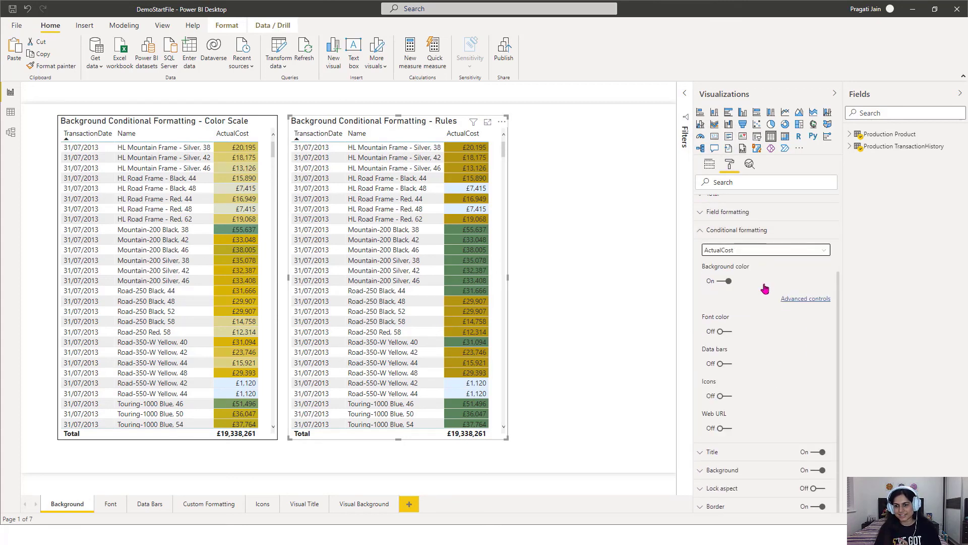
left_click(795, 301)
Examine the value thresholds of the ActualCost background color rules beside the table, and cancel the dialog
left_click_drag(471, 114, 666, 129)
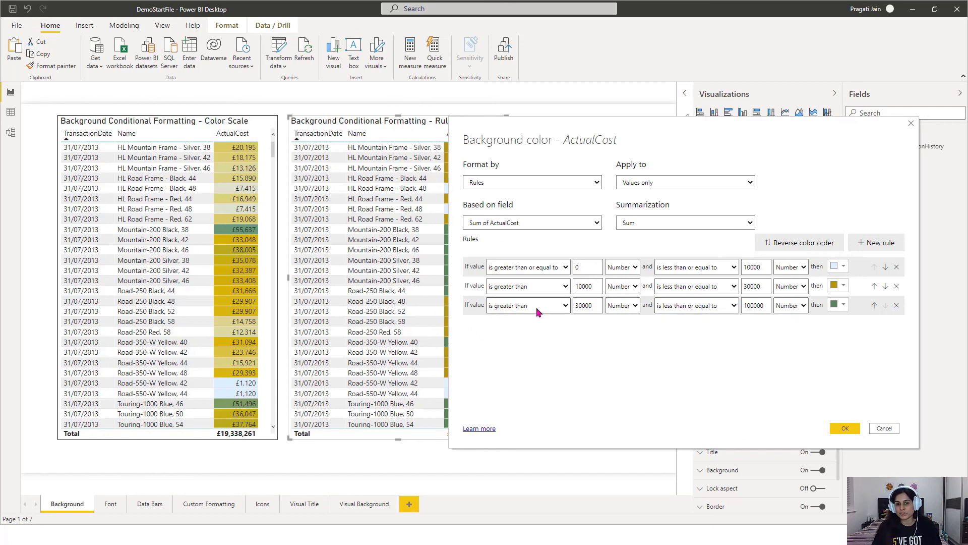
double_click(586, 306)
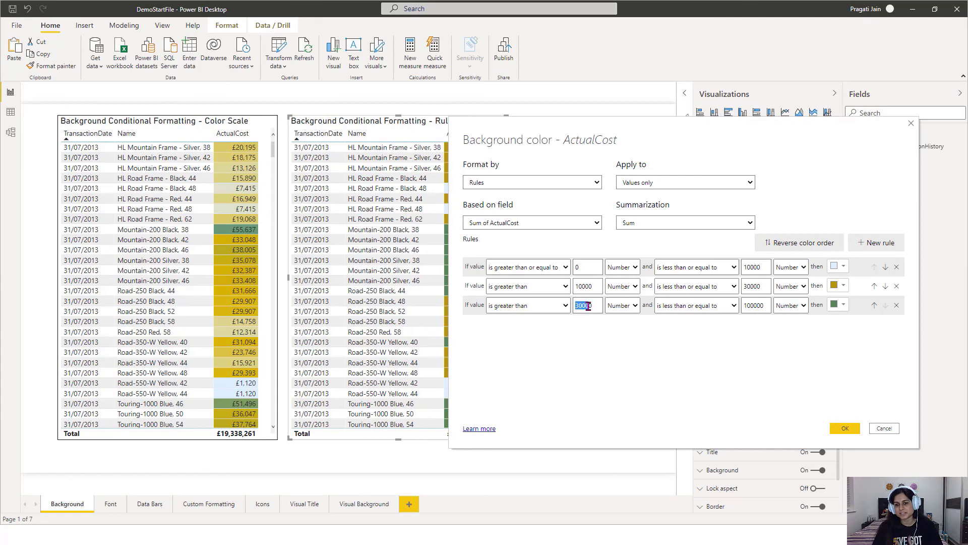
left_click(654, 374)
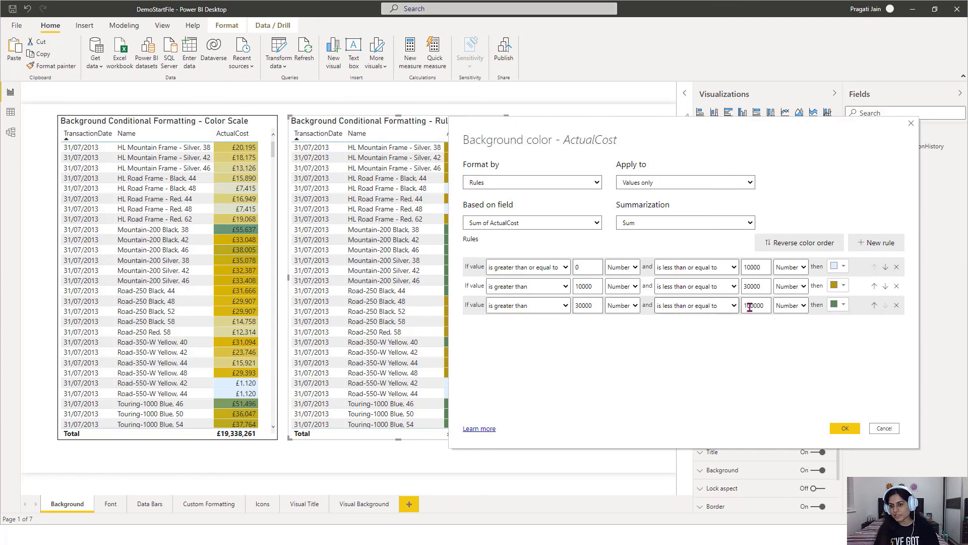
left_click_drag(744, 305, 758, 307)
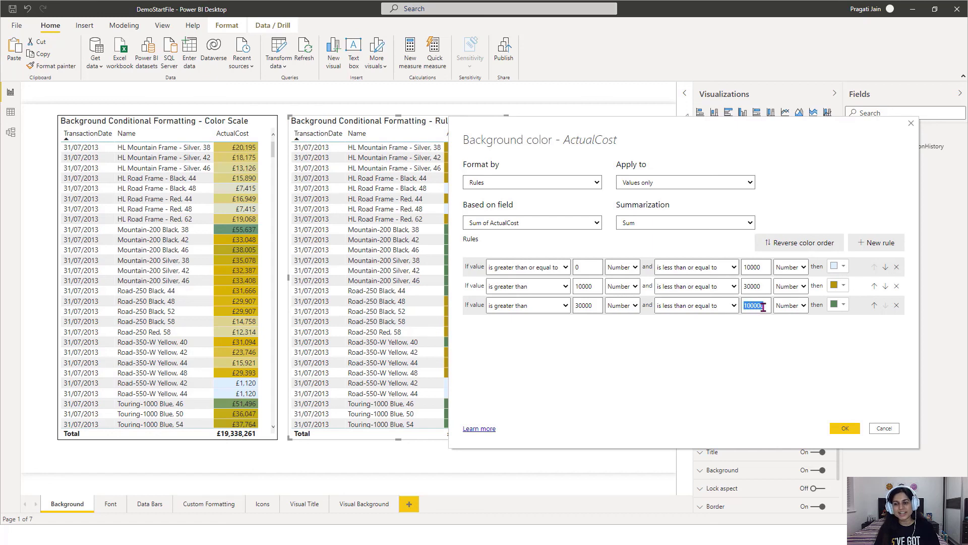
left_click(756, 372)
left_click(886, 429)
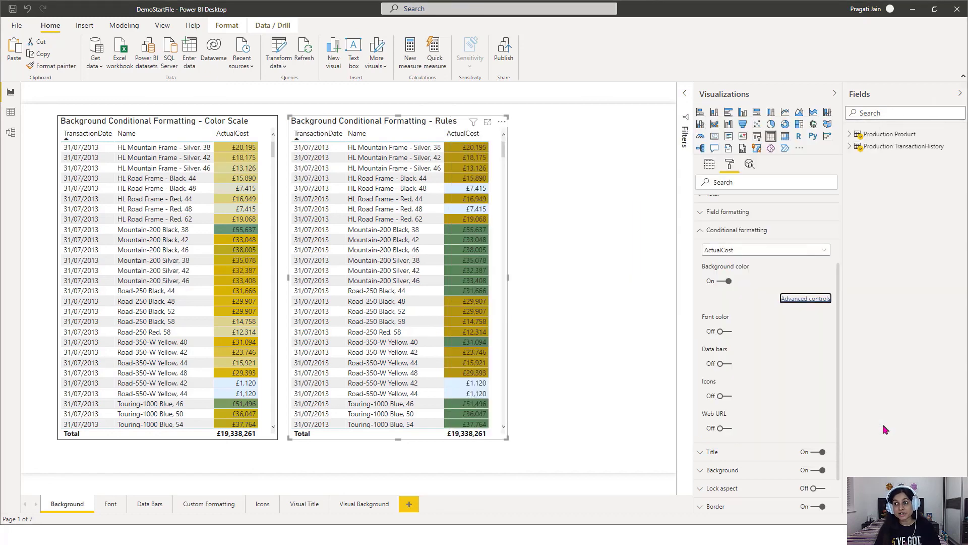
Find the conditionalColor measure in the Production TransactionHistory table and open its formula
left_click(850, 134)
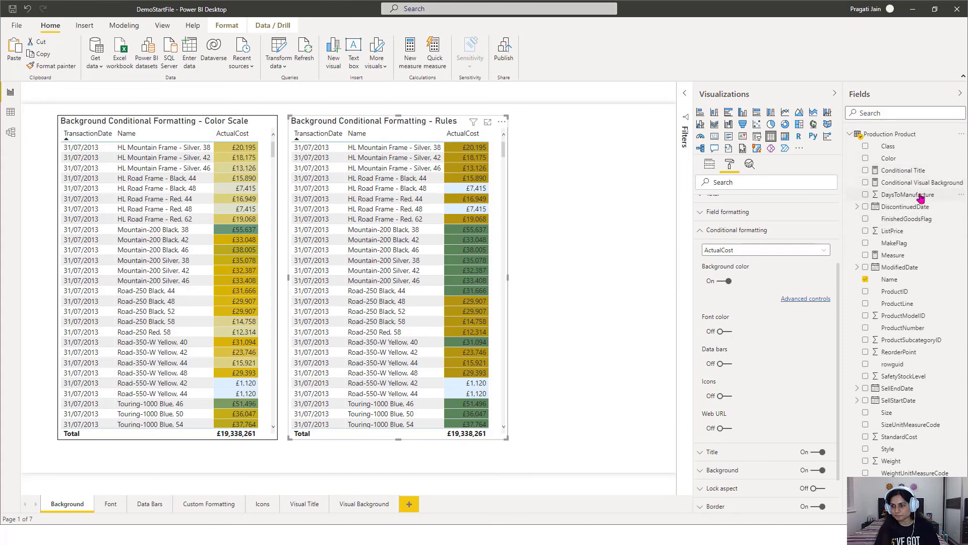
left_click(850, 134)
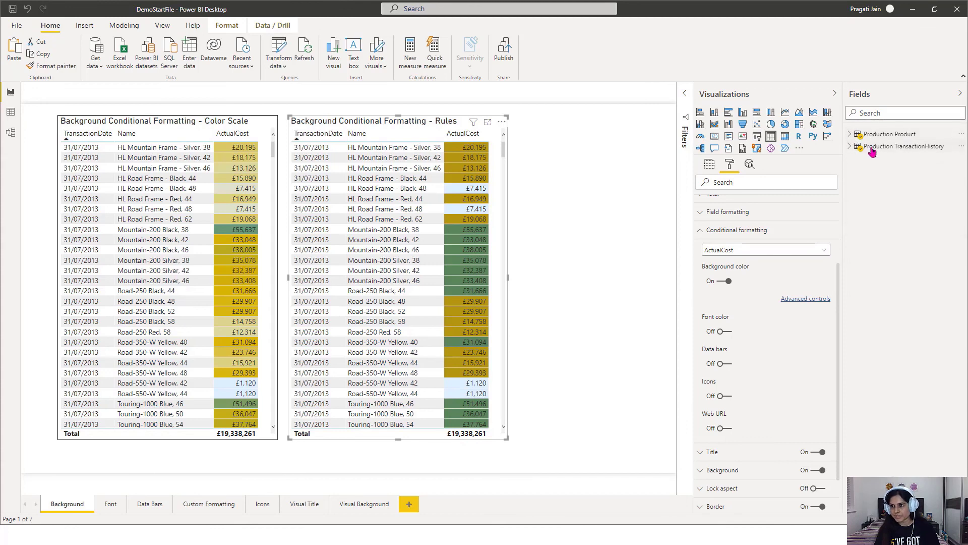
left_click(850, 146)
left_click(919, 173)
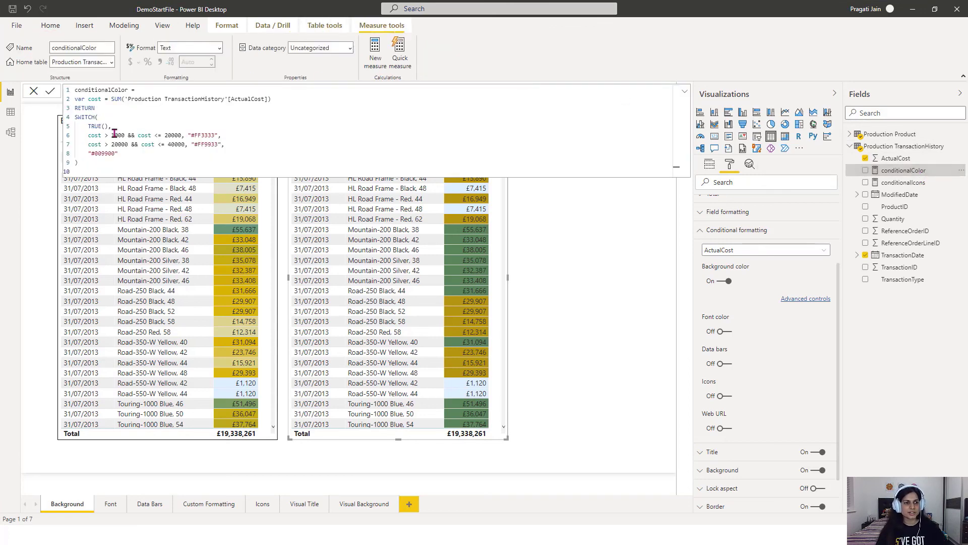
Examine the cost ranges and the default hex color in the conditionalColor measure's SWITCH expression
left_click_drag(89, 136, 302, 145)
left_click(301, 144)
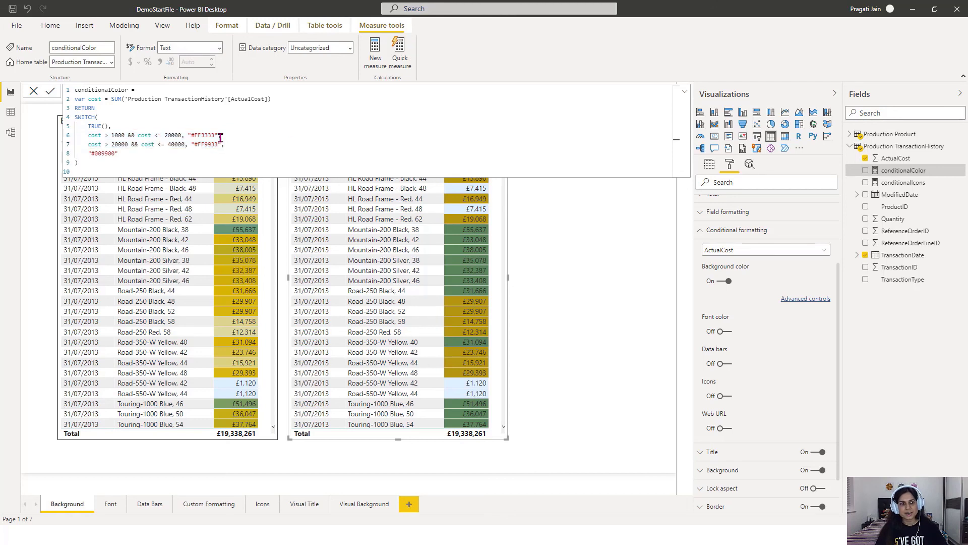
left_click_drag(108, 136, 182, 136)
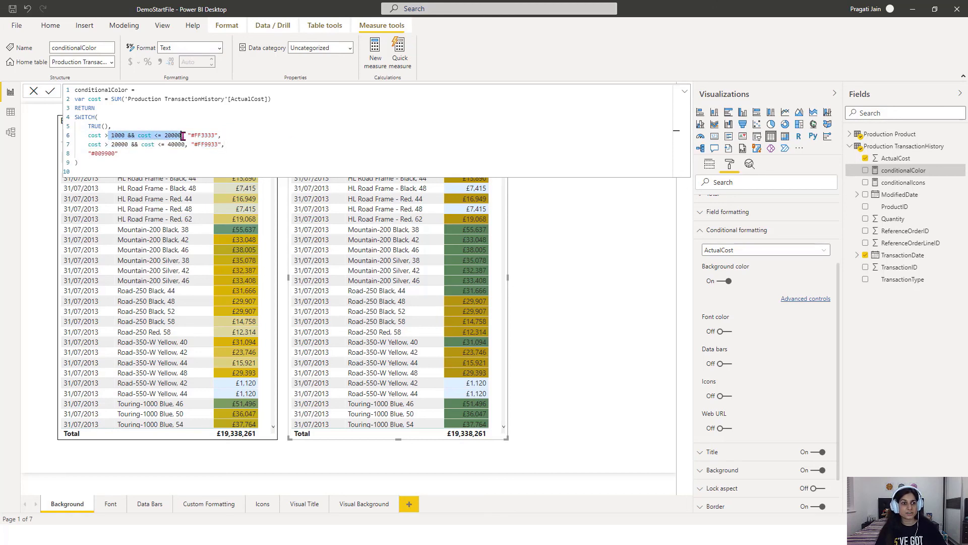
left_click_drag(112, 145, 183, 146)
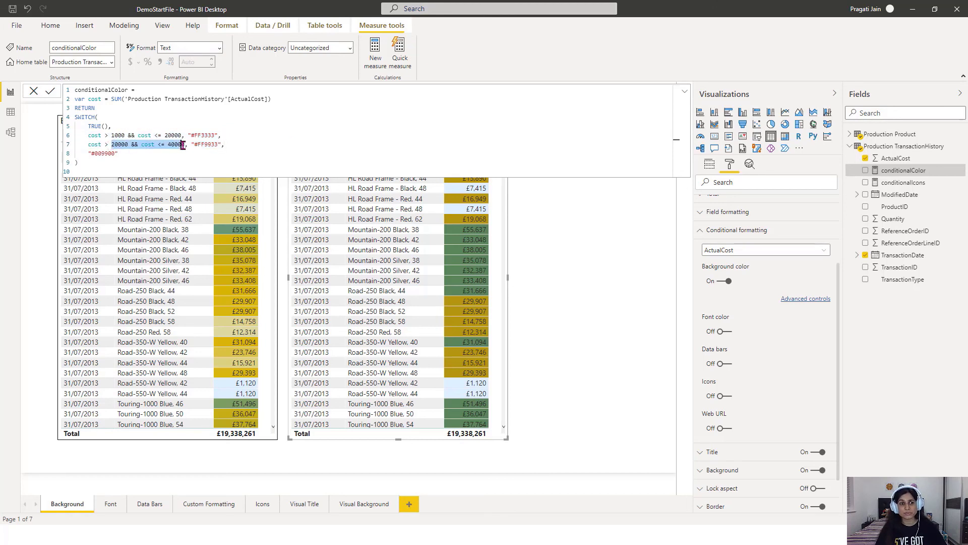
left_click(246, 145)
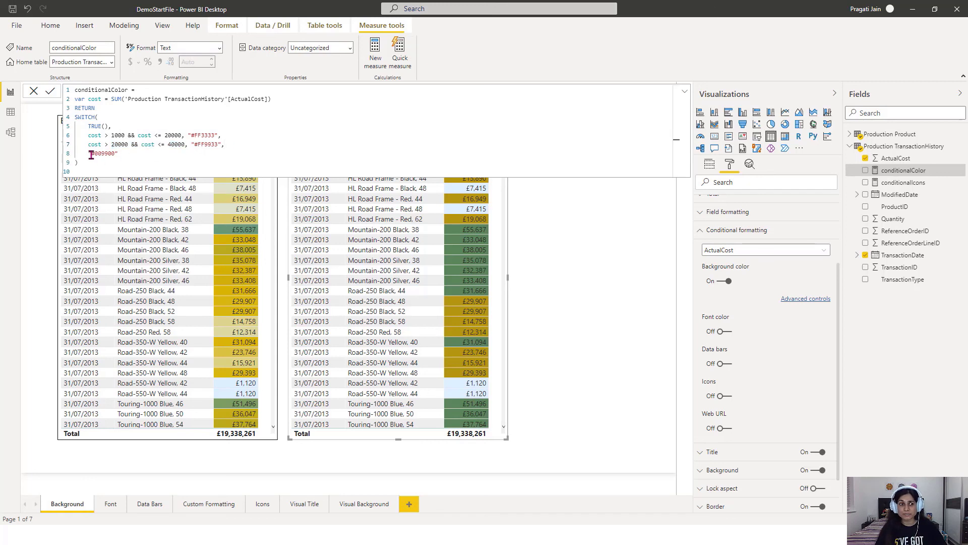
left_click_drag(101, 154, 241, 151)
left_click(308, 153)
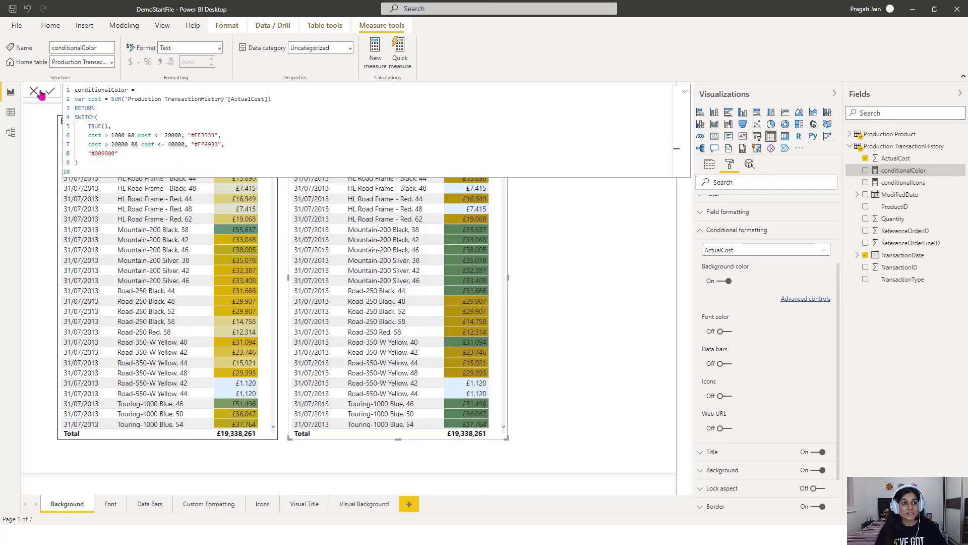
Close the measure formula, deselect the table, and collapse the Visualizations and Fields panes
left_click(559, 256)
left_click(835, 94)
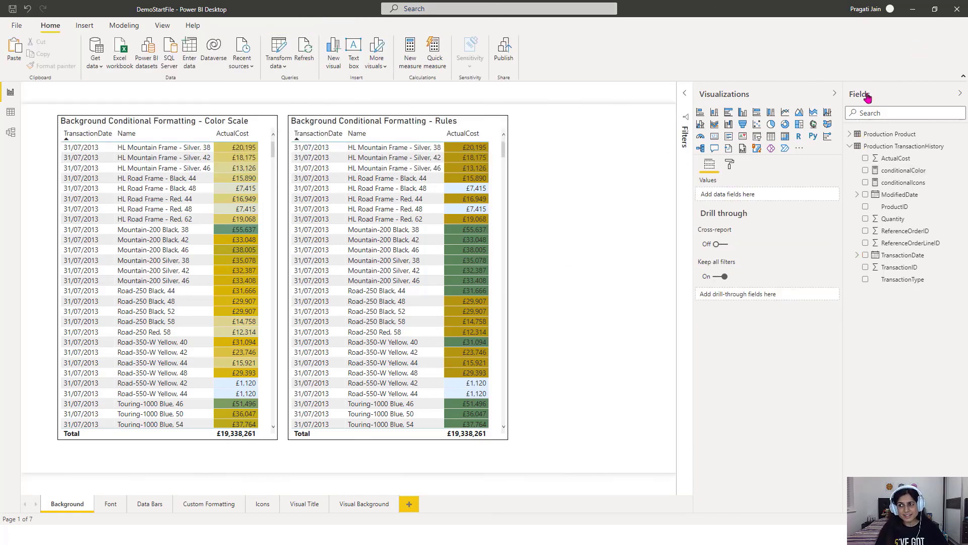
left_click(958, 94)
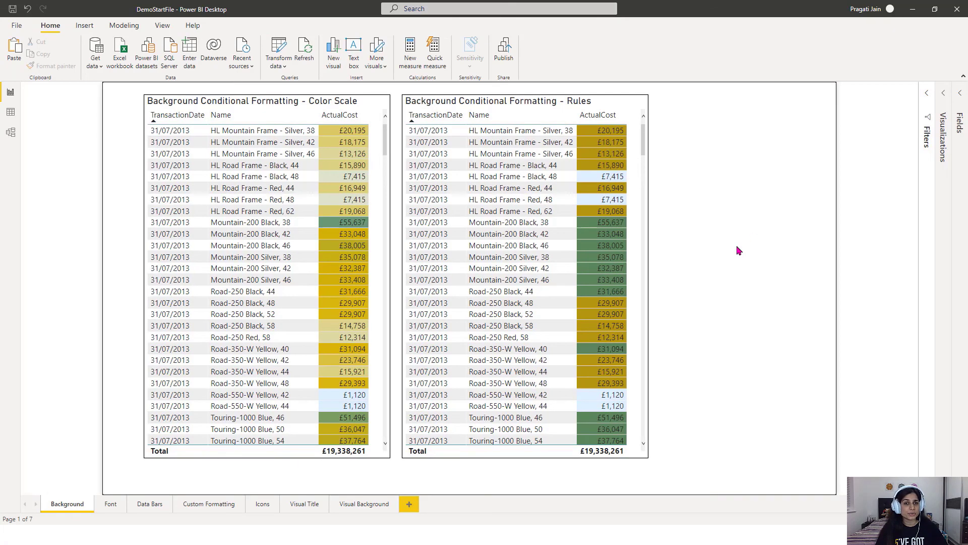
Switch to the Font page and sort the Font Conditional Formatting - Rules table by TransactionDate ascending
left_click(109, 504)
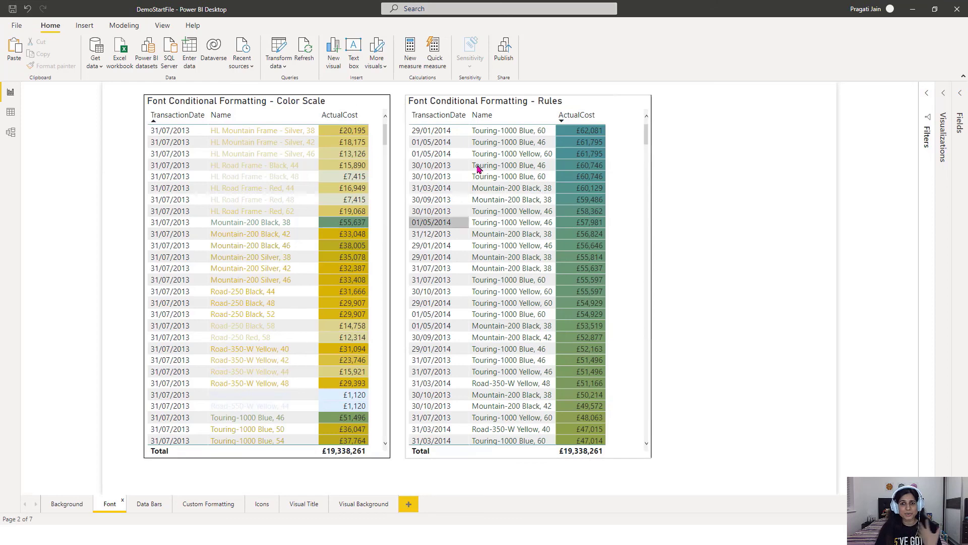
left_click(434, 116)
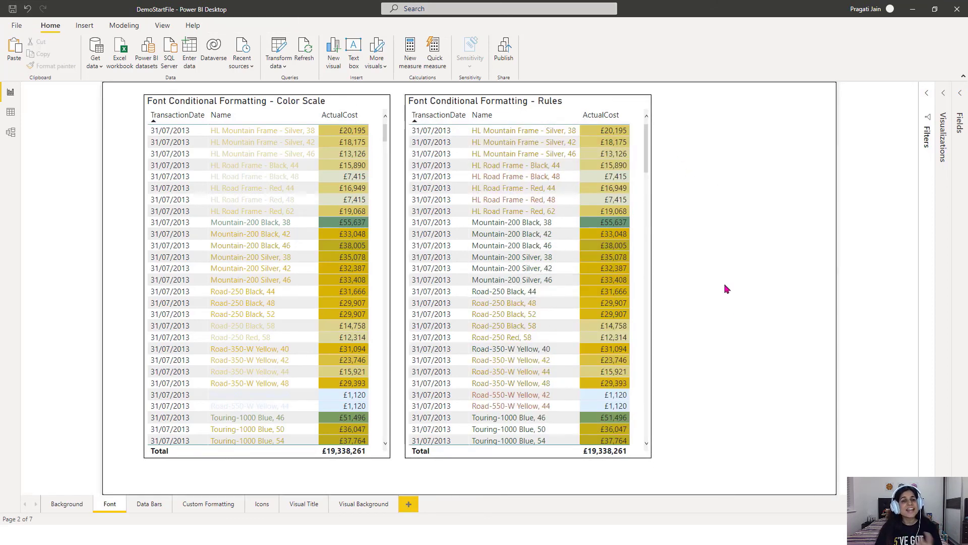
Look through the Data Bars, Custom Formatting and Icons pages, and switch to the SessionDeck presentation in PowerPoint
left_click(148, 505)
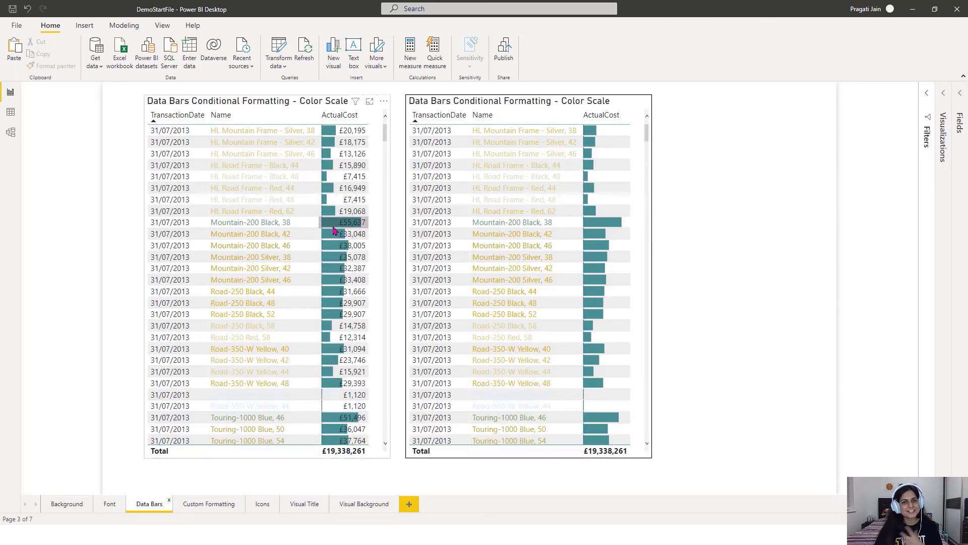
left_click(198, 506)
left_click(262, 505)
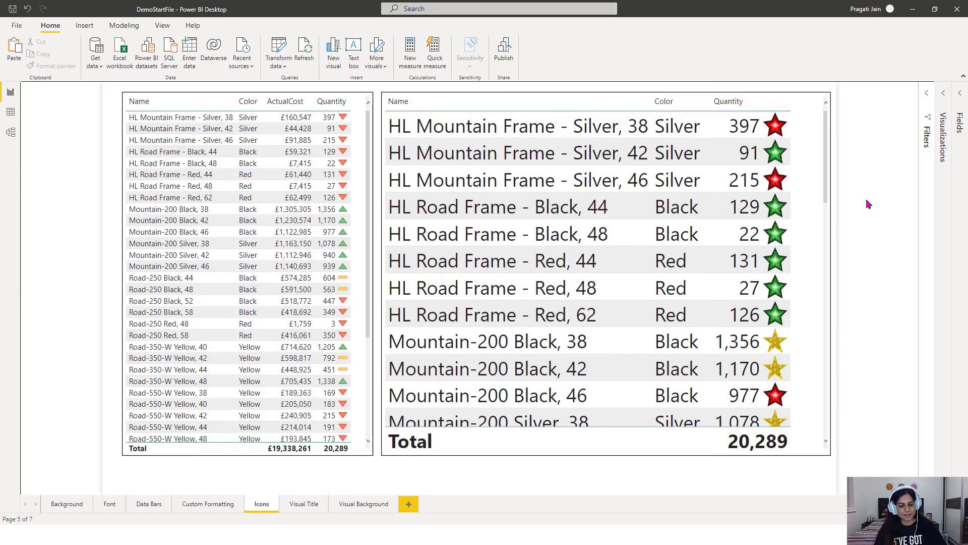
key("alt+Tab")
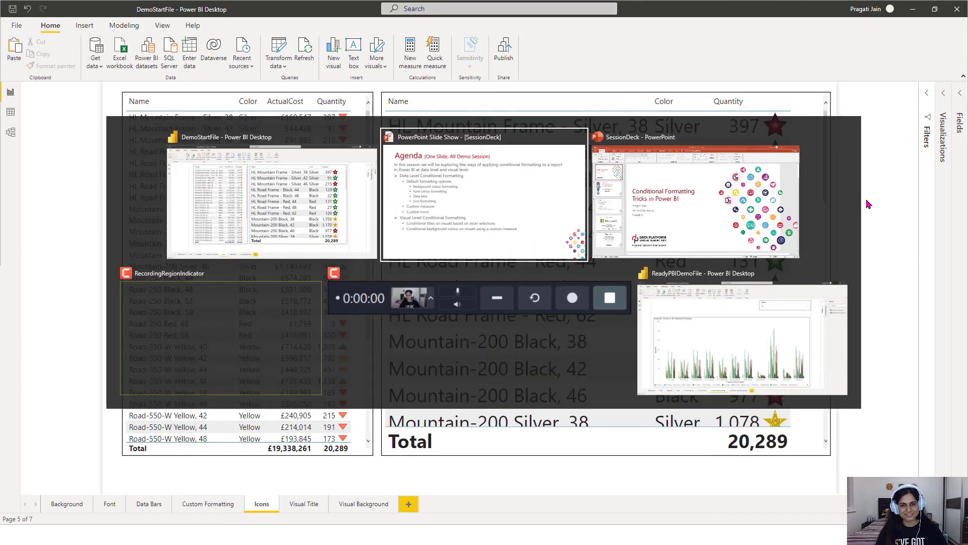
key("alt+Tab")
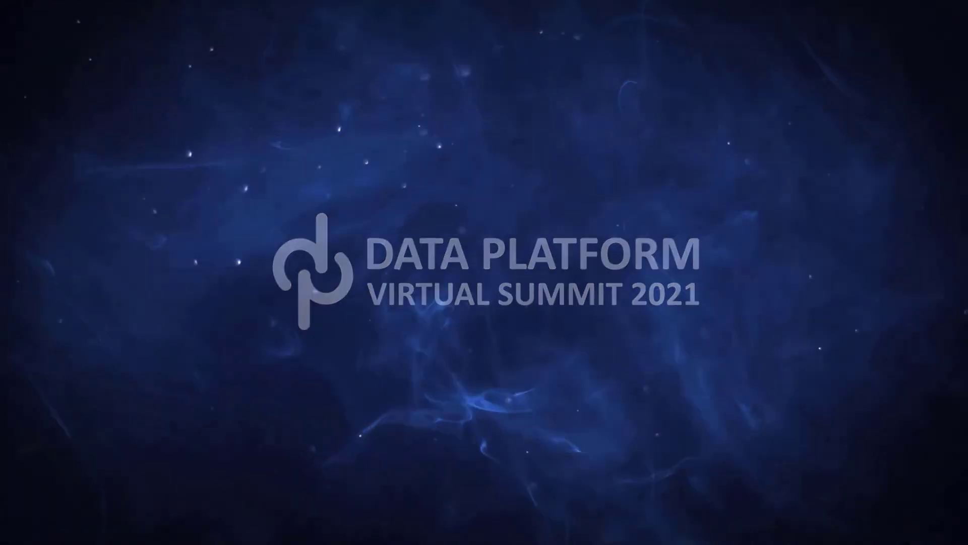